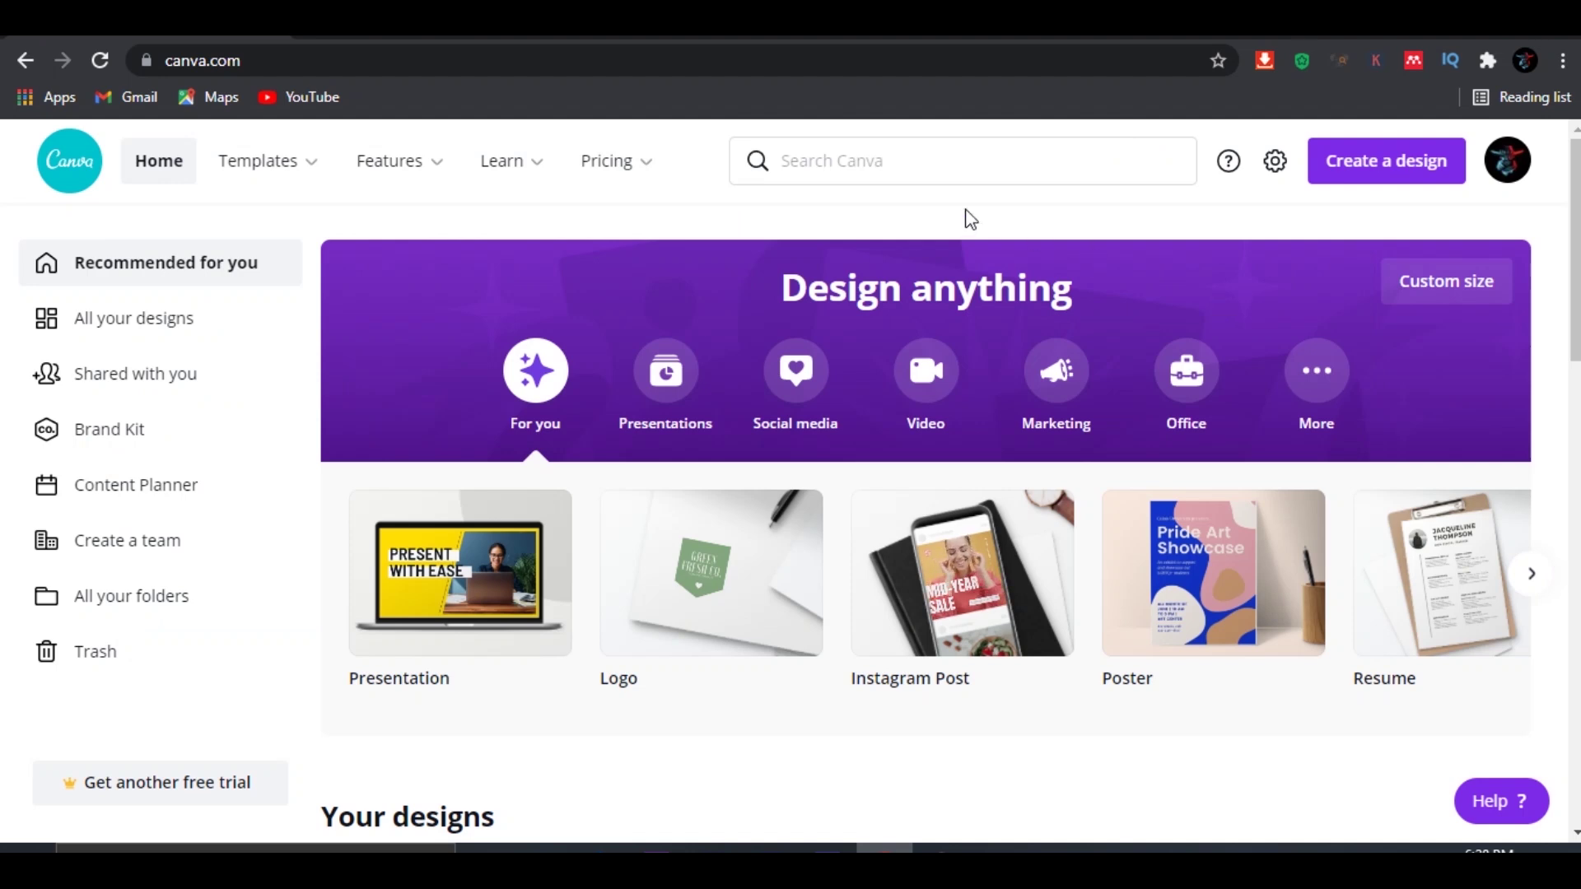
# Step: Search Canva for 'youtube thumbnail' and open the YouTube Thumbnail (1280 × 720 px) template results
pyautogui.click(823, 162)
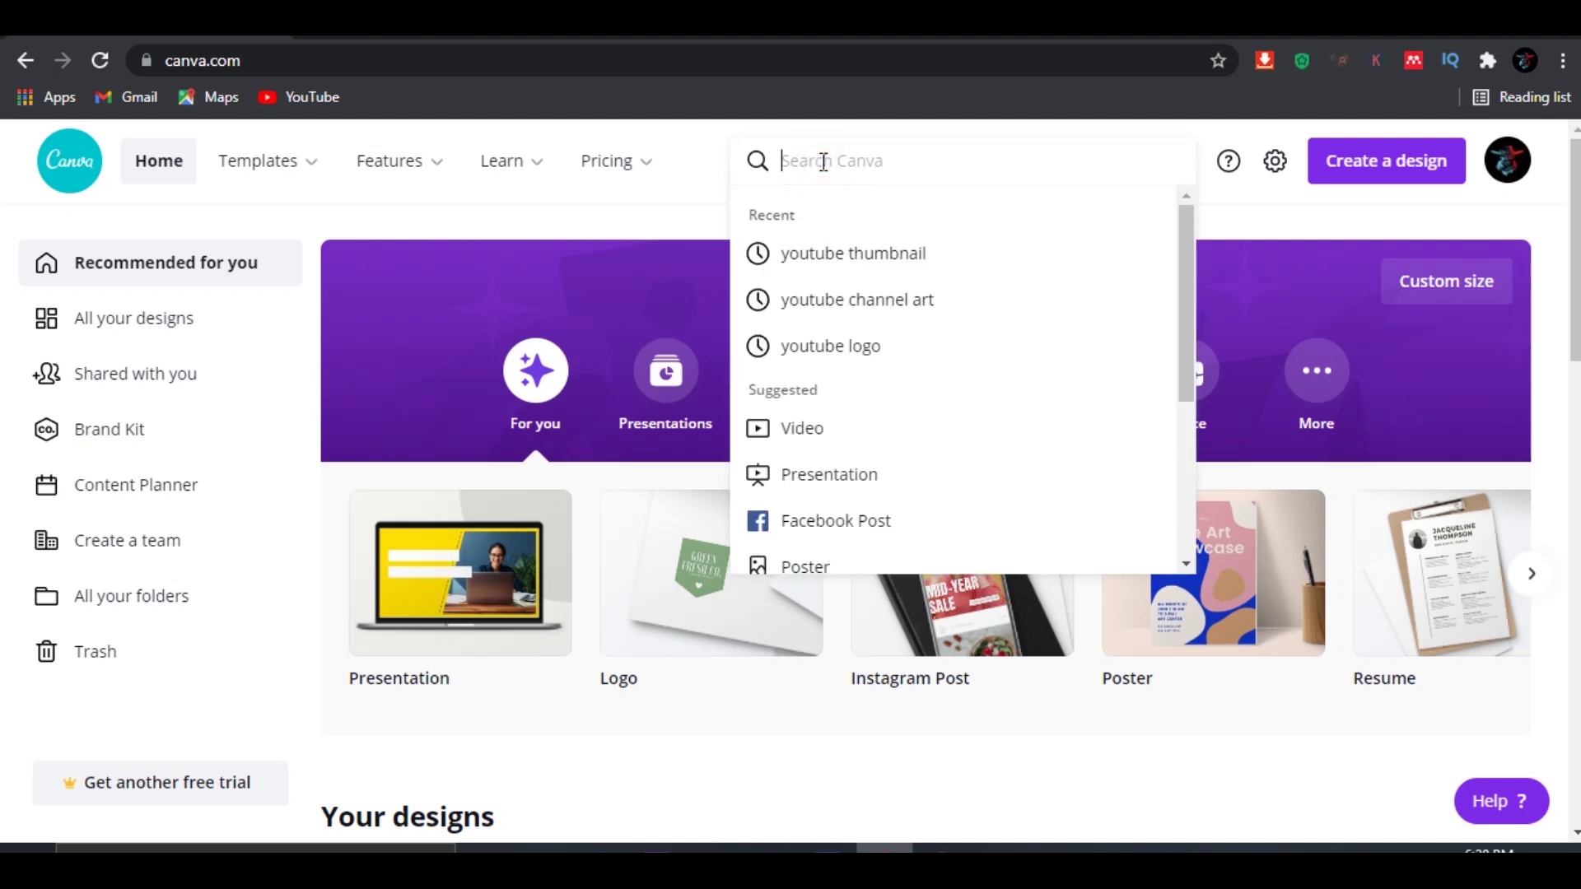
pyautogui.write('youtube thu')
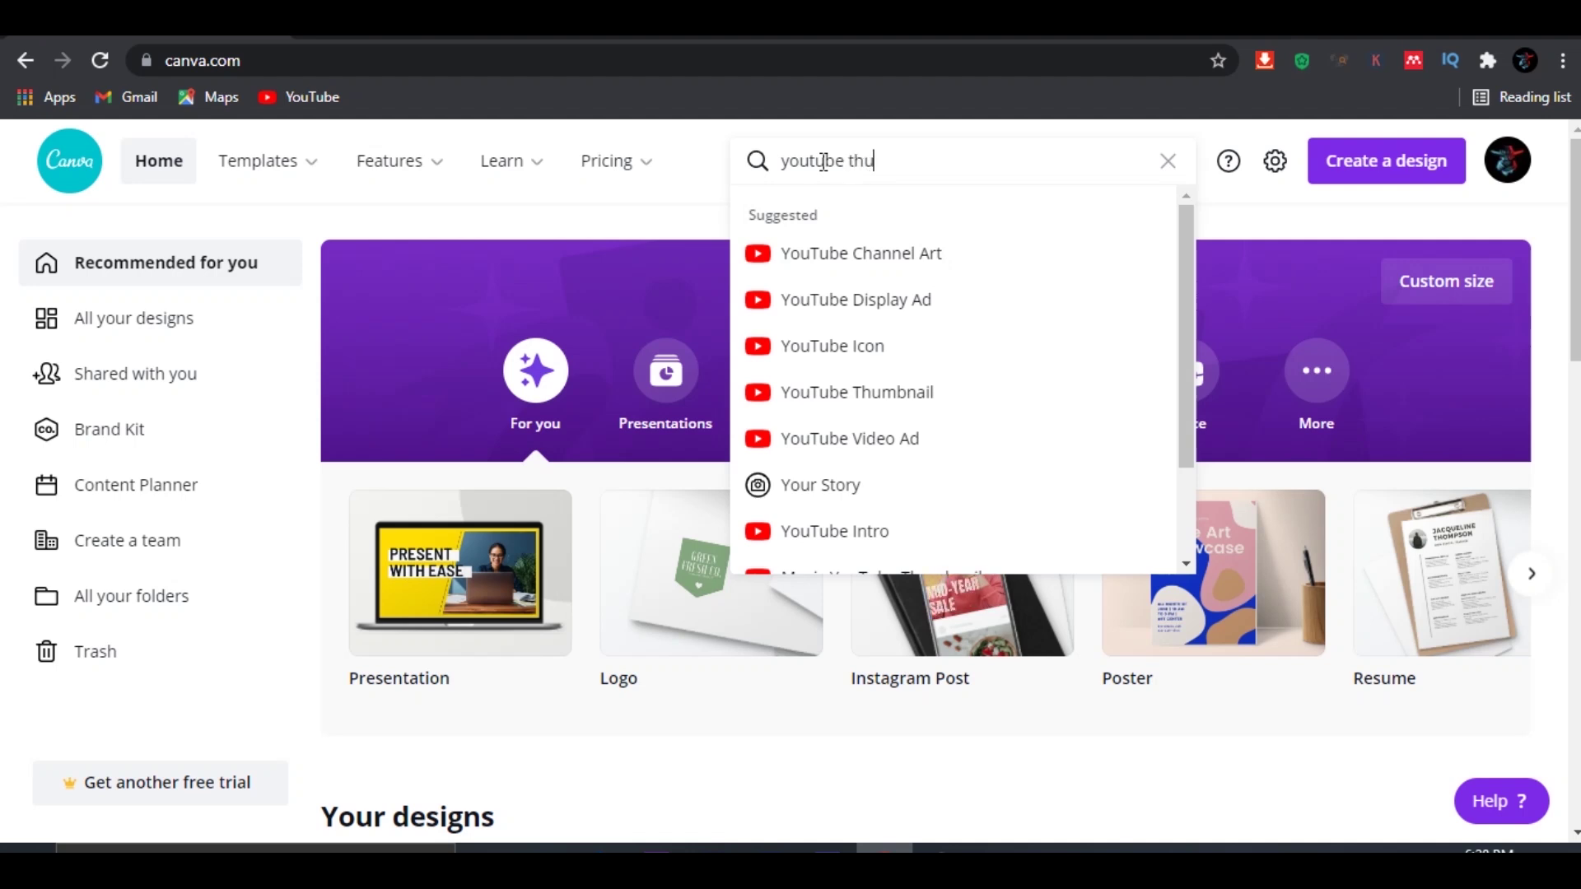
pyautogui.write('bnail')
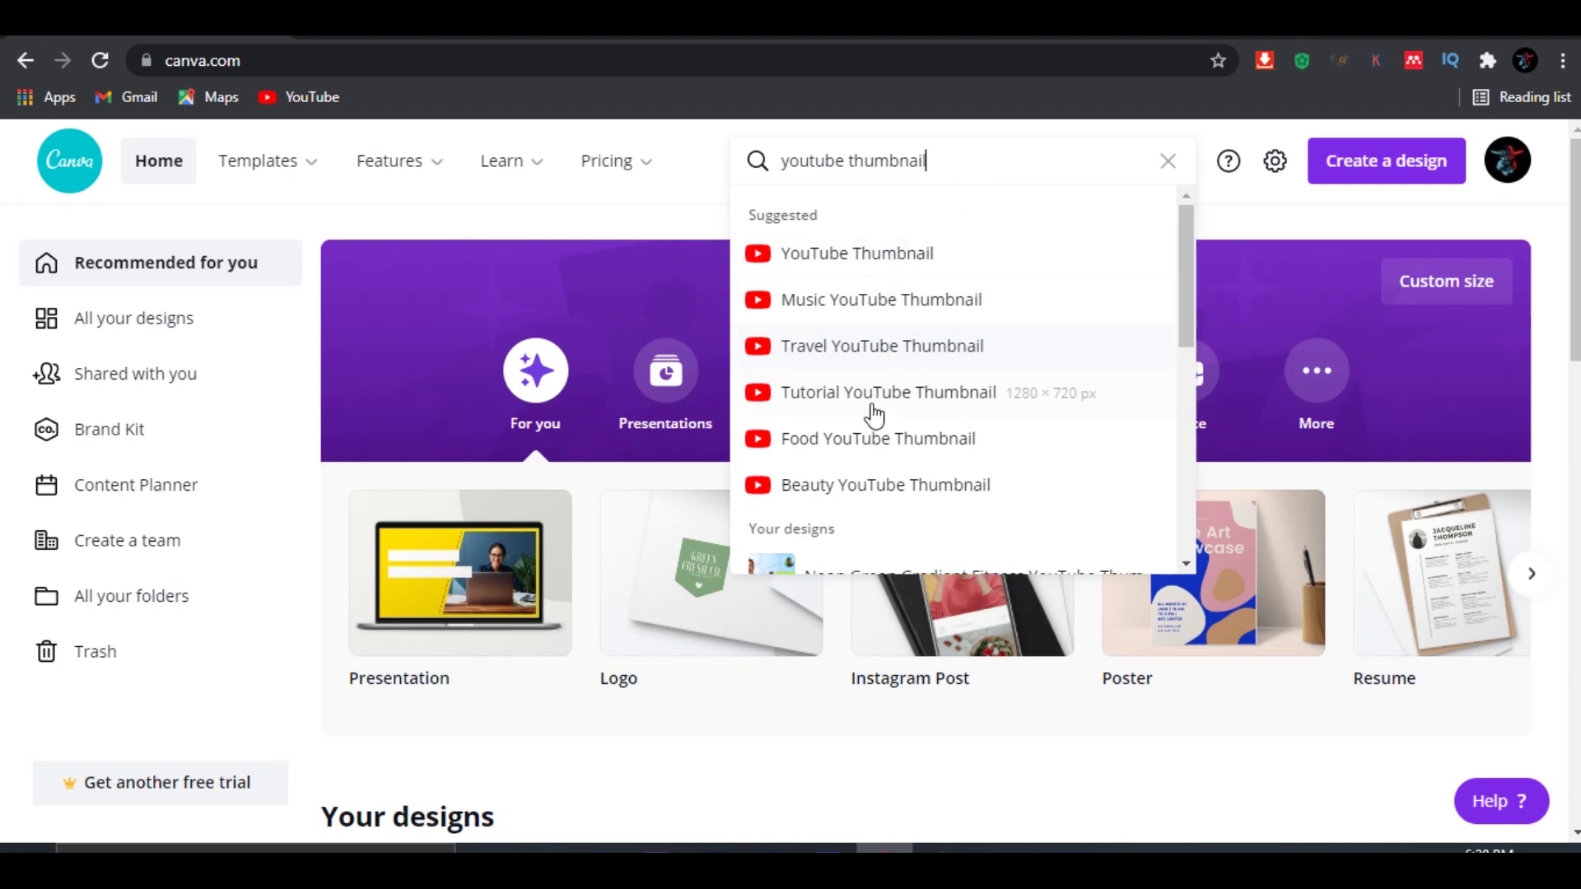
pyautogui.click(834, 255)
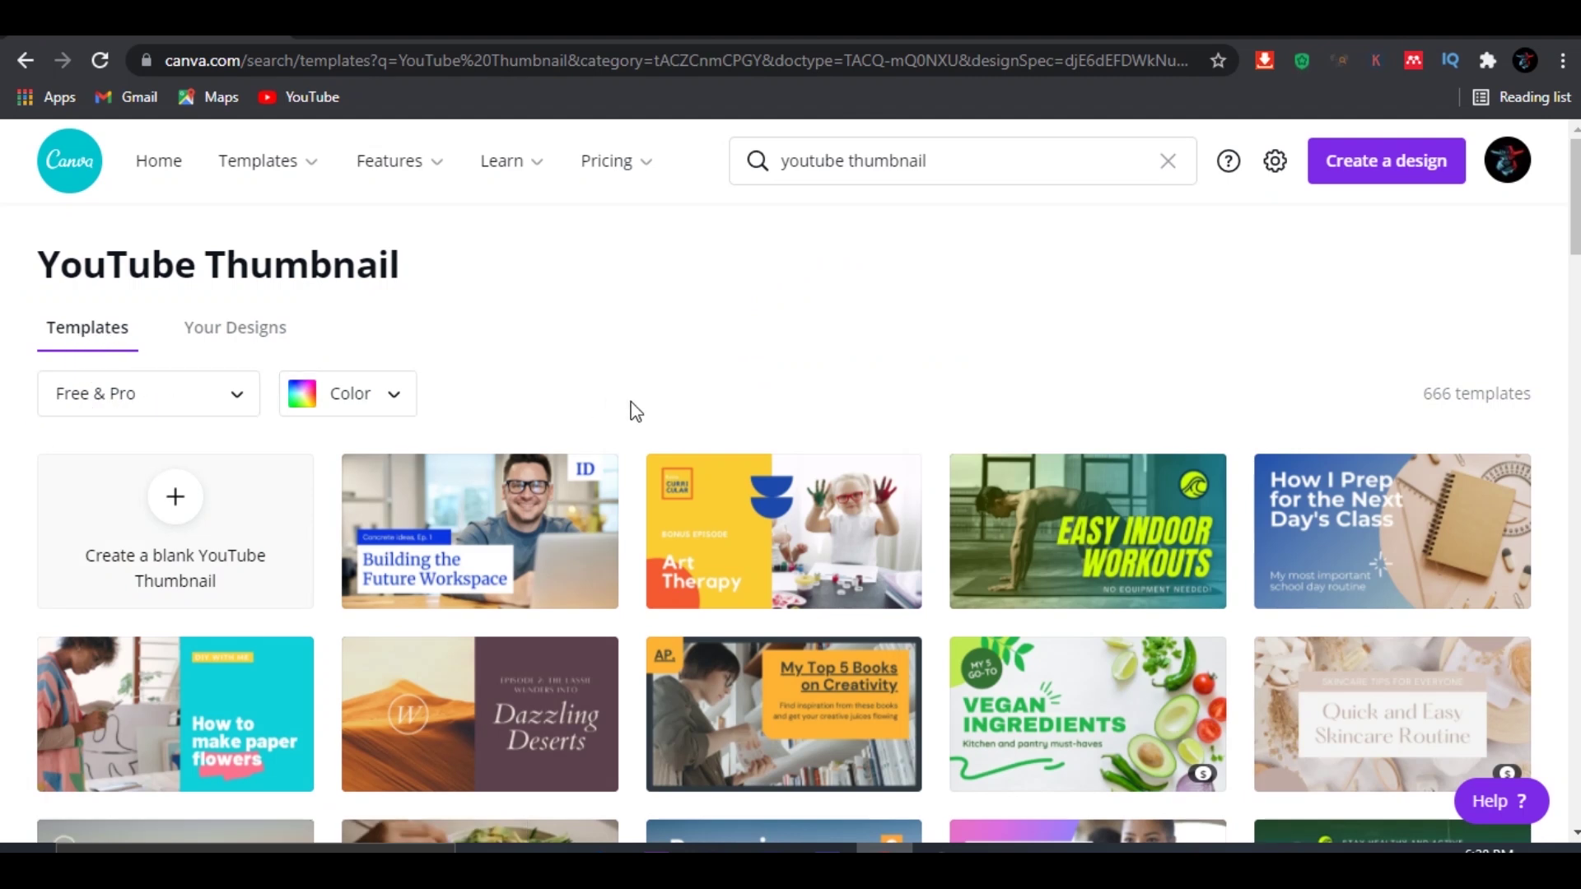
pyautogui.scroll(-5, 813, 392)
pyautogui.scroll(-4, 814, 392)
pyautogui.scroll(-3, 816, 395)
pyautogui.scroll(-5, 815, 395)
pyautogui.scroll(-5, 816, 395)
pyautogui.scroll(-5, 815, 395)
pyautogui.scroll(-5, 815, 396)
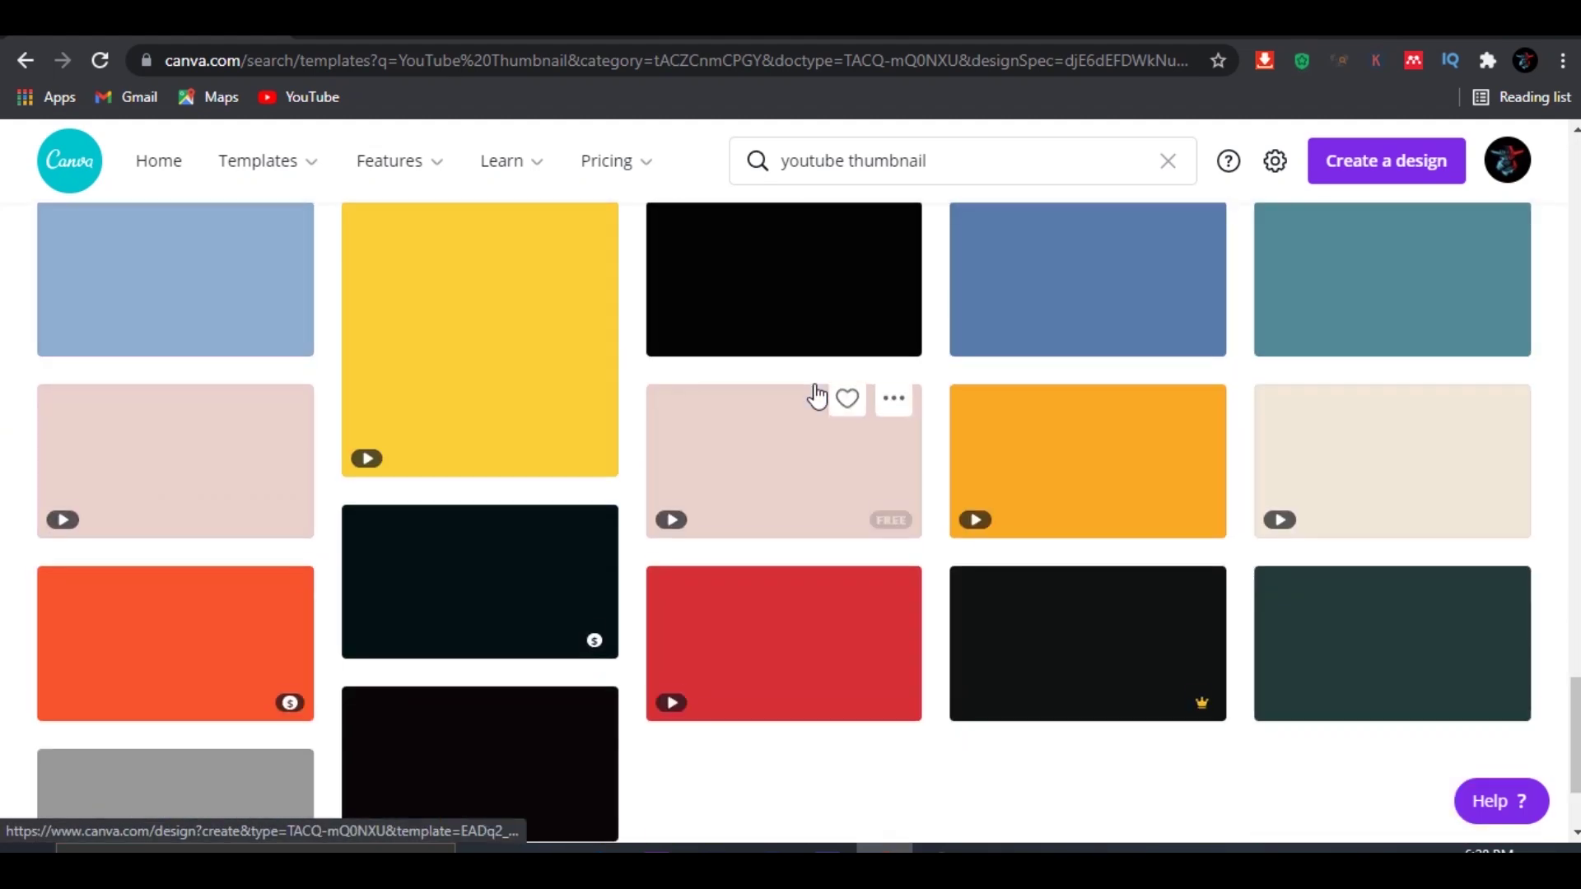
pyautogui.scroll(-2, 815, 395)
pyautogui.scroll(10, 813, 383)
pyautogui.scroll(10, 815, 388)
pyautogui.scroll(12, 819, 393)
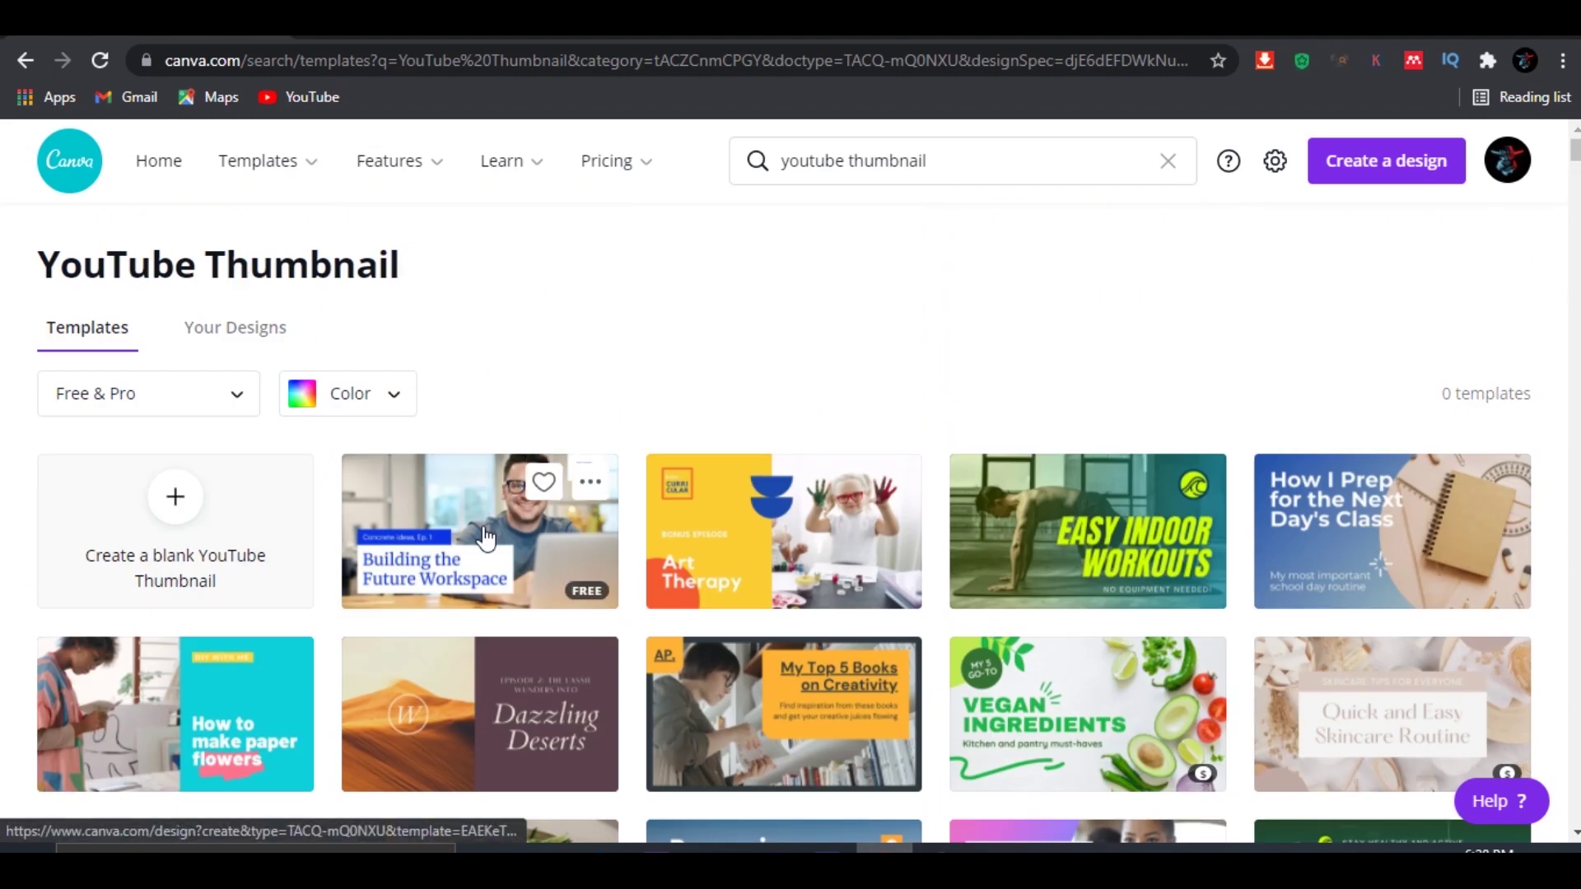
pyautogui.moveTo(783, 532)
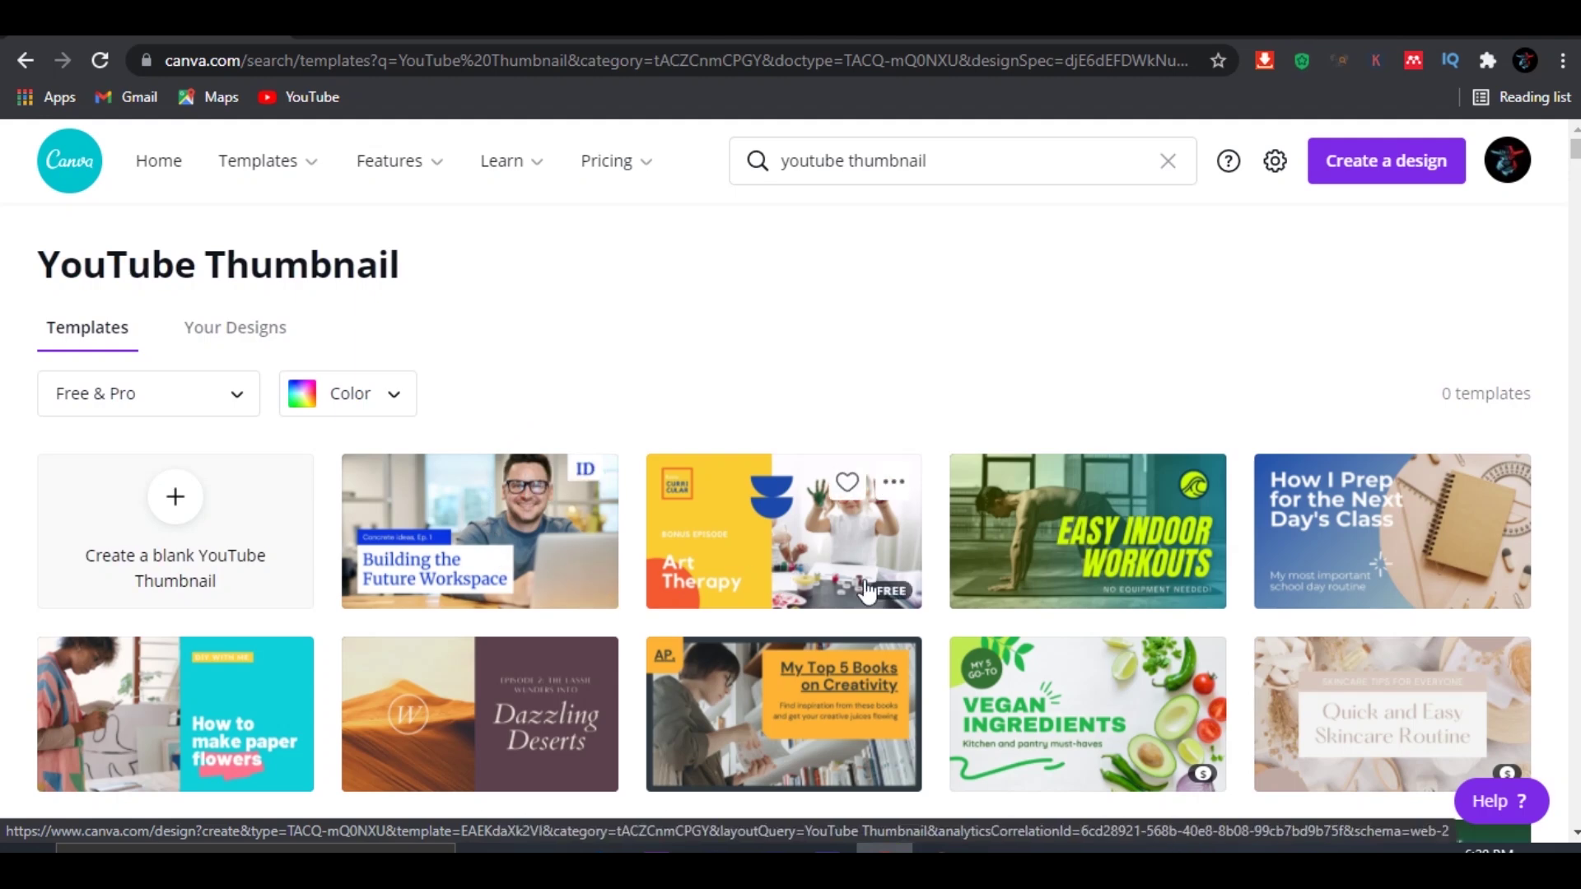
pyautogui.scroll(-2, 1384, 576)
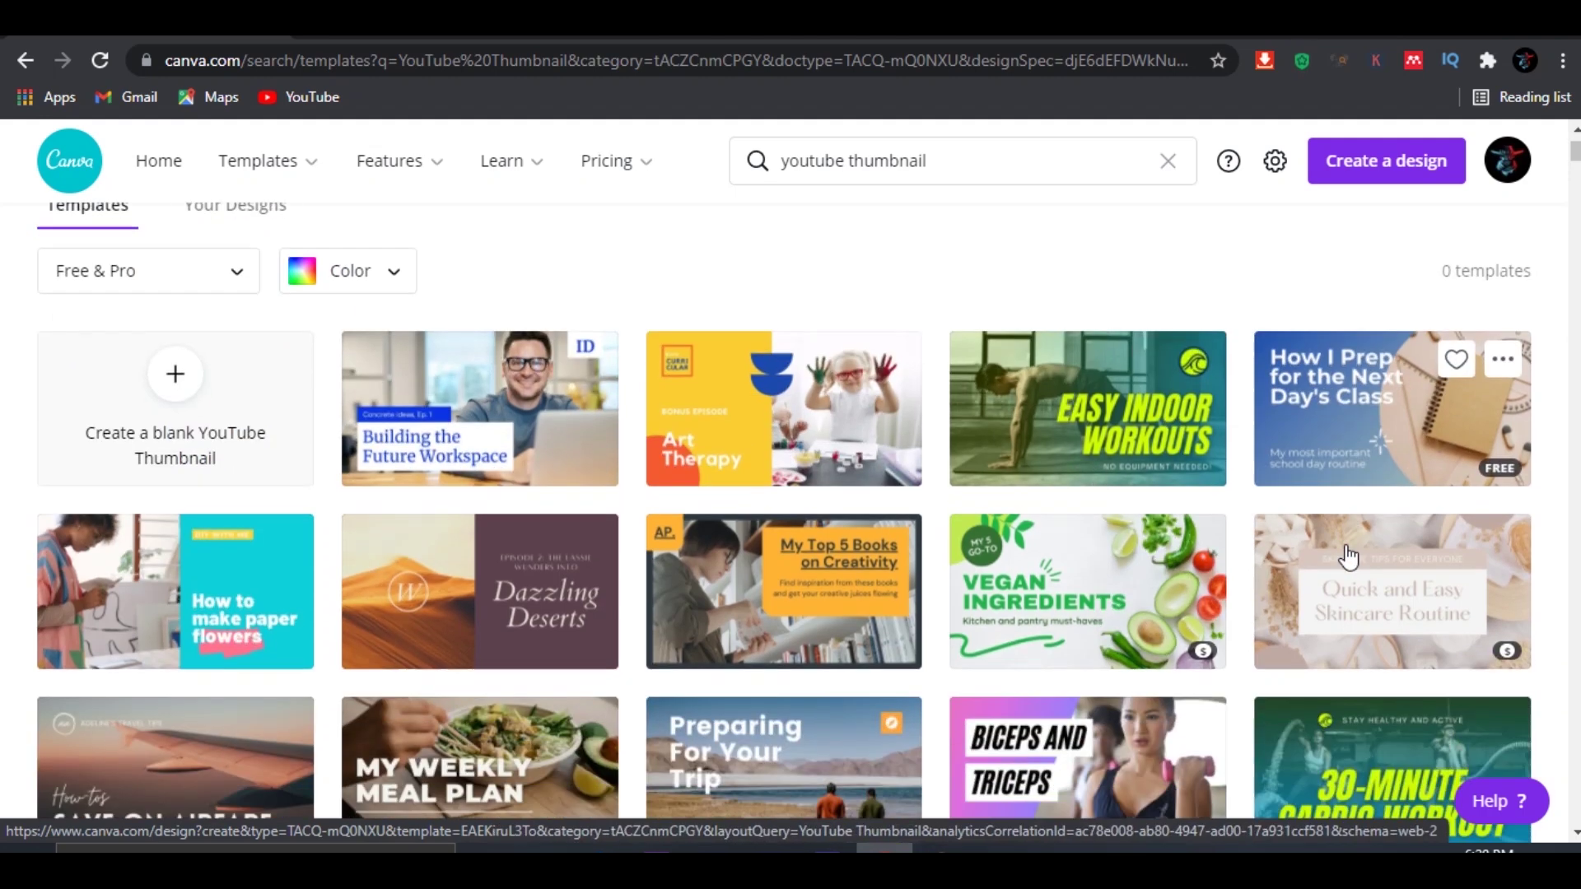
pyautogui.scroll(-1, 1348, 556)
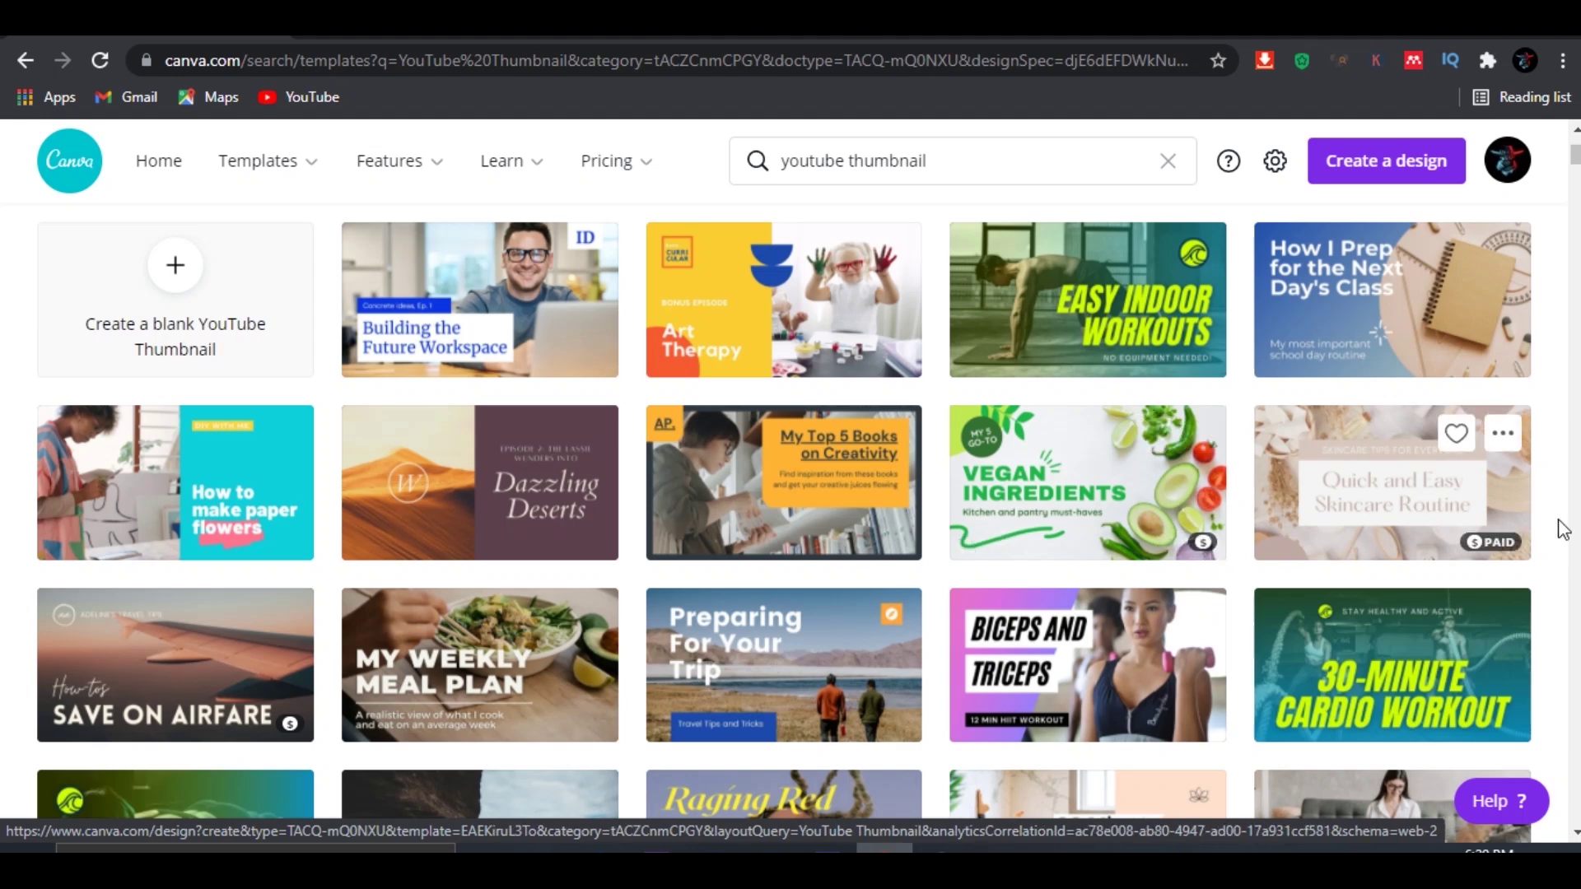
pyautogui.scroll(-3, 1553, 533)
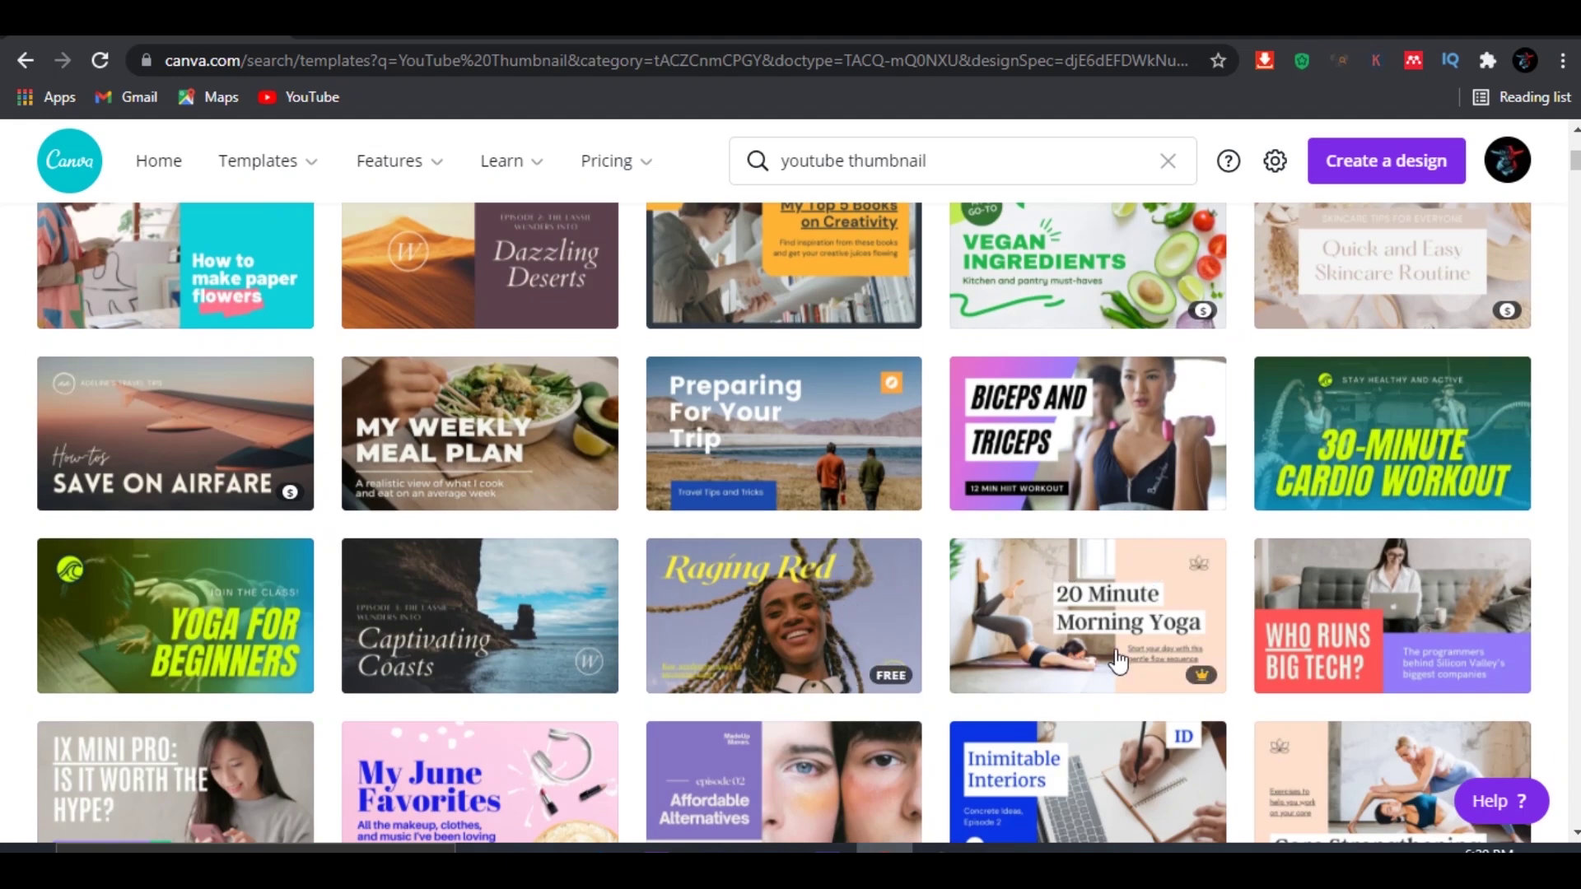
pyautogui.scroll(3, 82, 566)
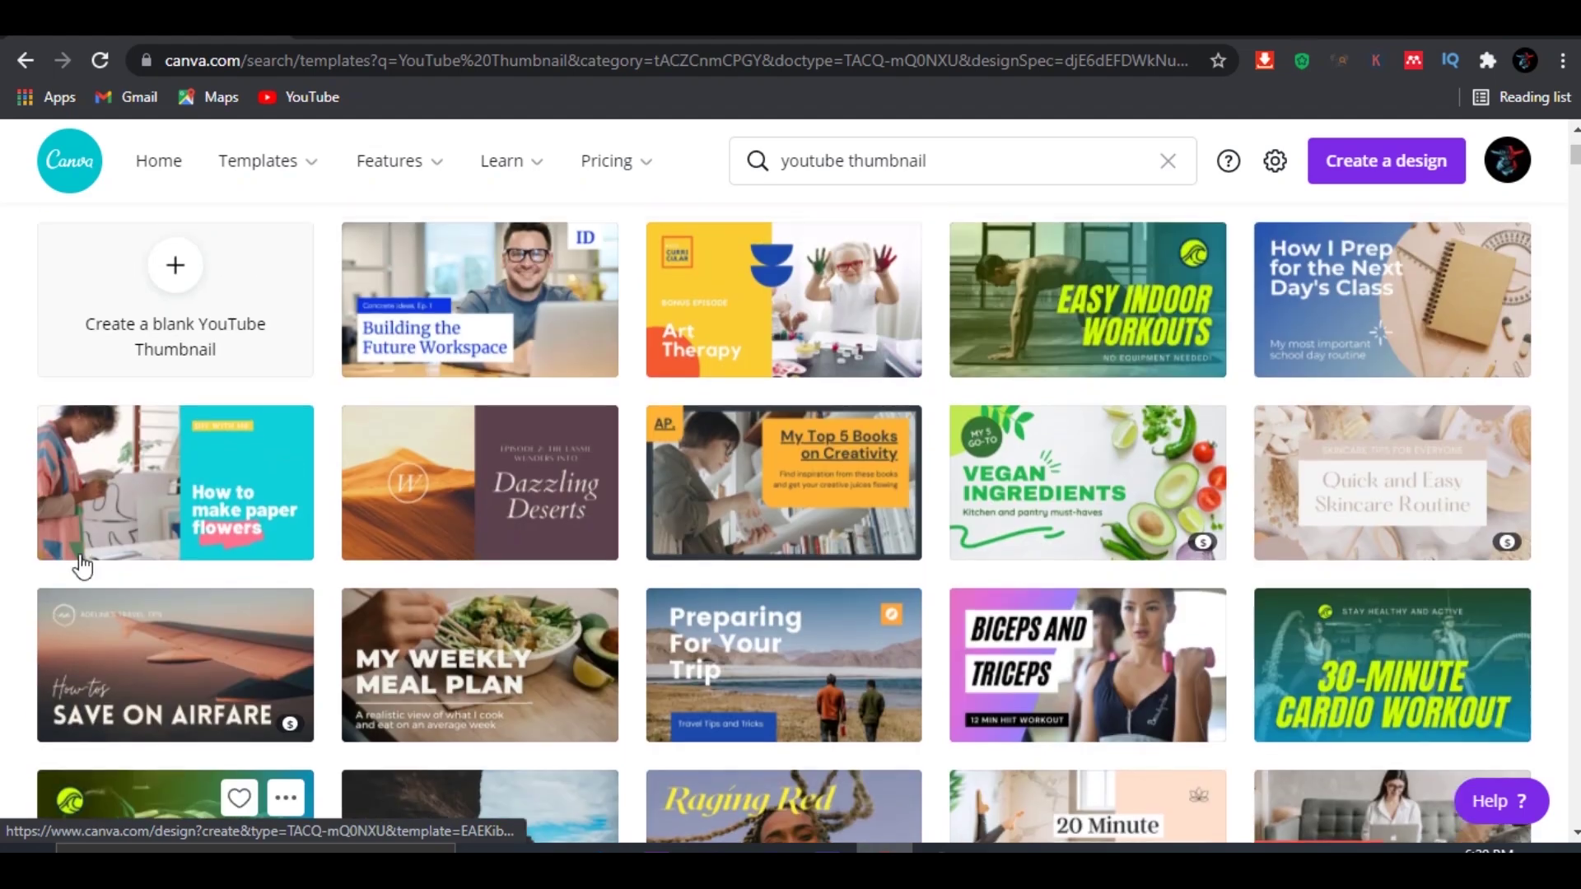
pyautogui.scroll(3, 759, 345)
pyautogui.scroll(-5, 903, 340)
pyautogui.scroll(-5, 902, 341)
pyautogui.scroll(-8, 902, 343)
pyautogui.scroll(-5, 902, 343)
pyautogui.scroll(-4, 902, 342)
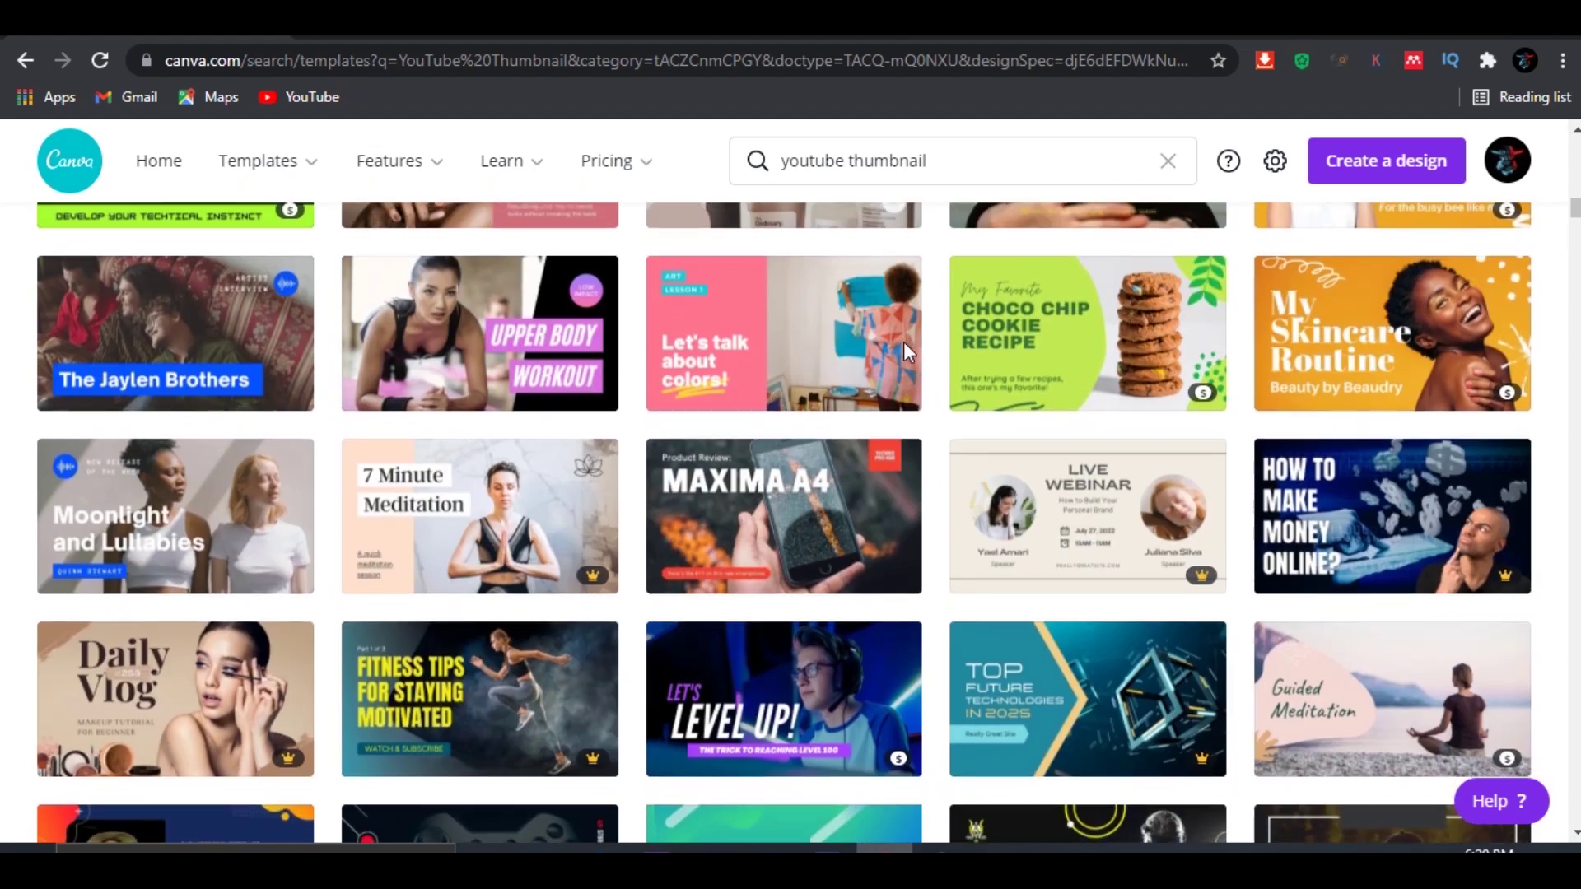
pyautogui.scroll(-4, 902, 343)
pyautogui.scroll(5, 7, 552)
pyautogui.scroll(10, 7, 552)
pyautogui.scroll(3, 6, 552)
pyautogui.scroll(5, 6, 552)
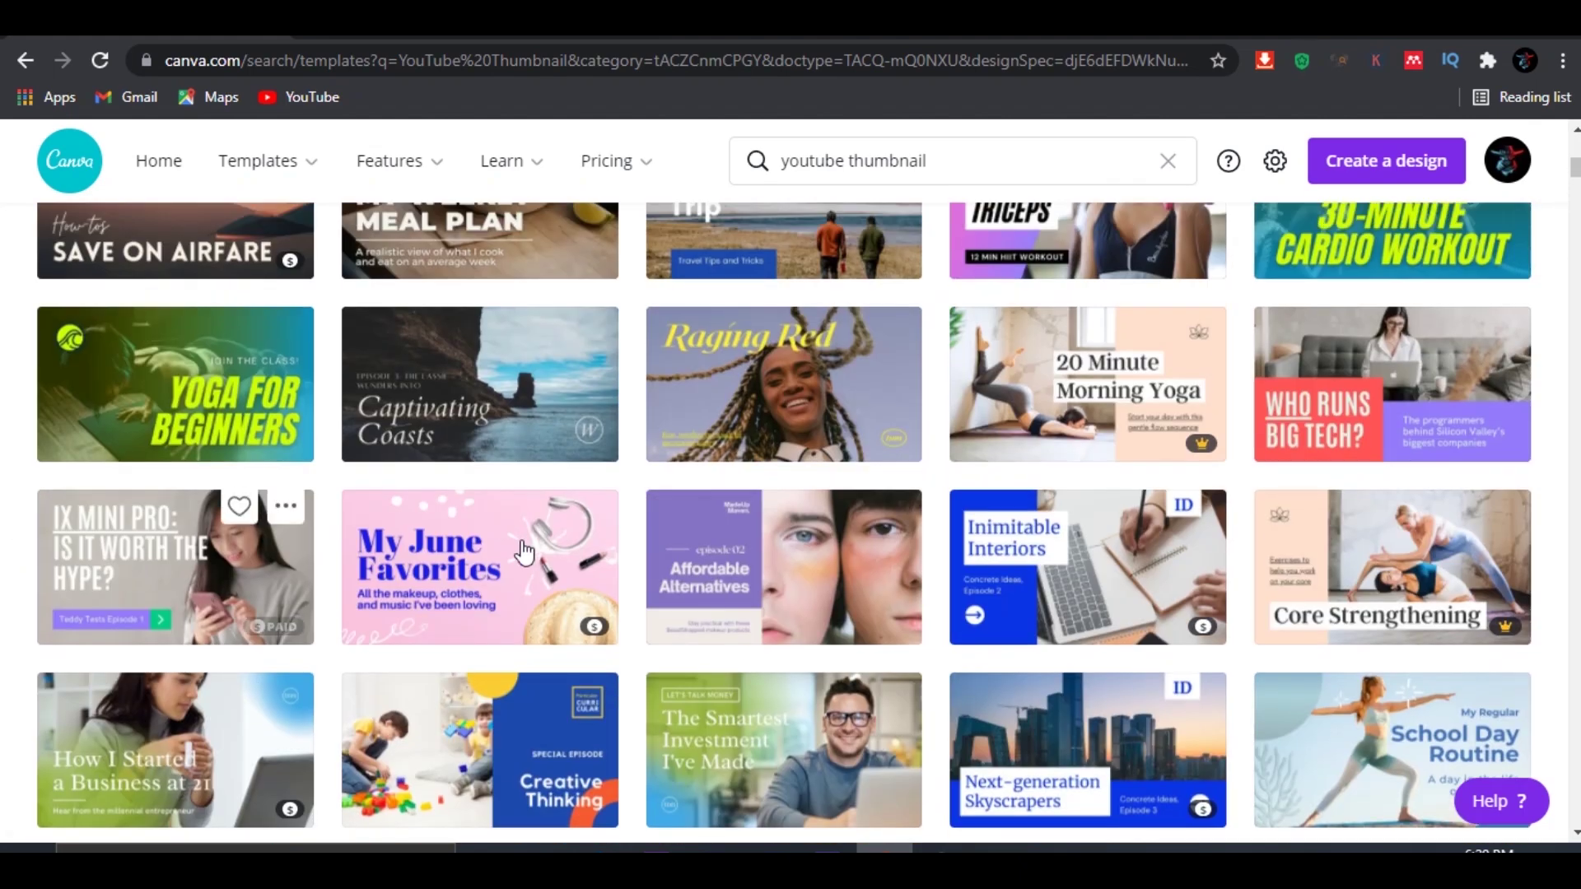
pyautogui.scroll(1, 893, 519)
pyautogui.scroll(5, 896, 521)
pyautogui.scroll(2, 896, 520)
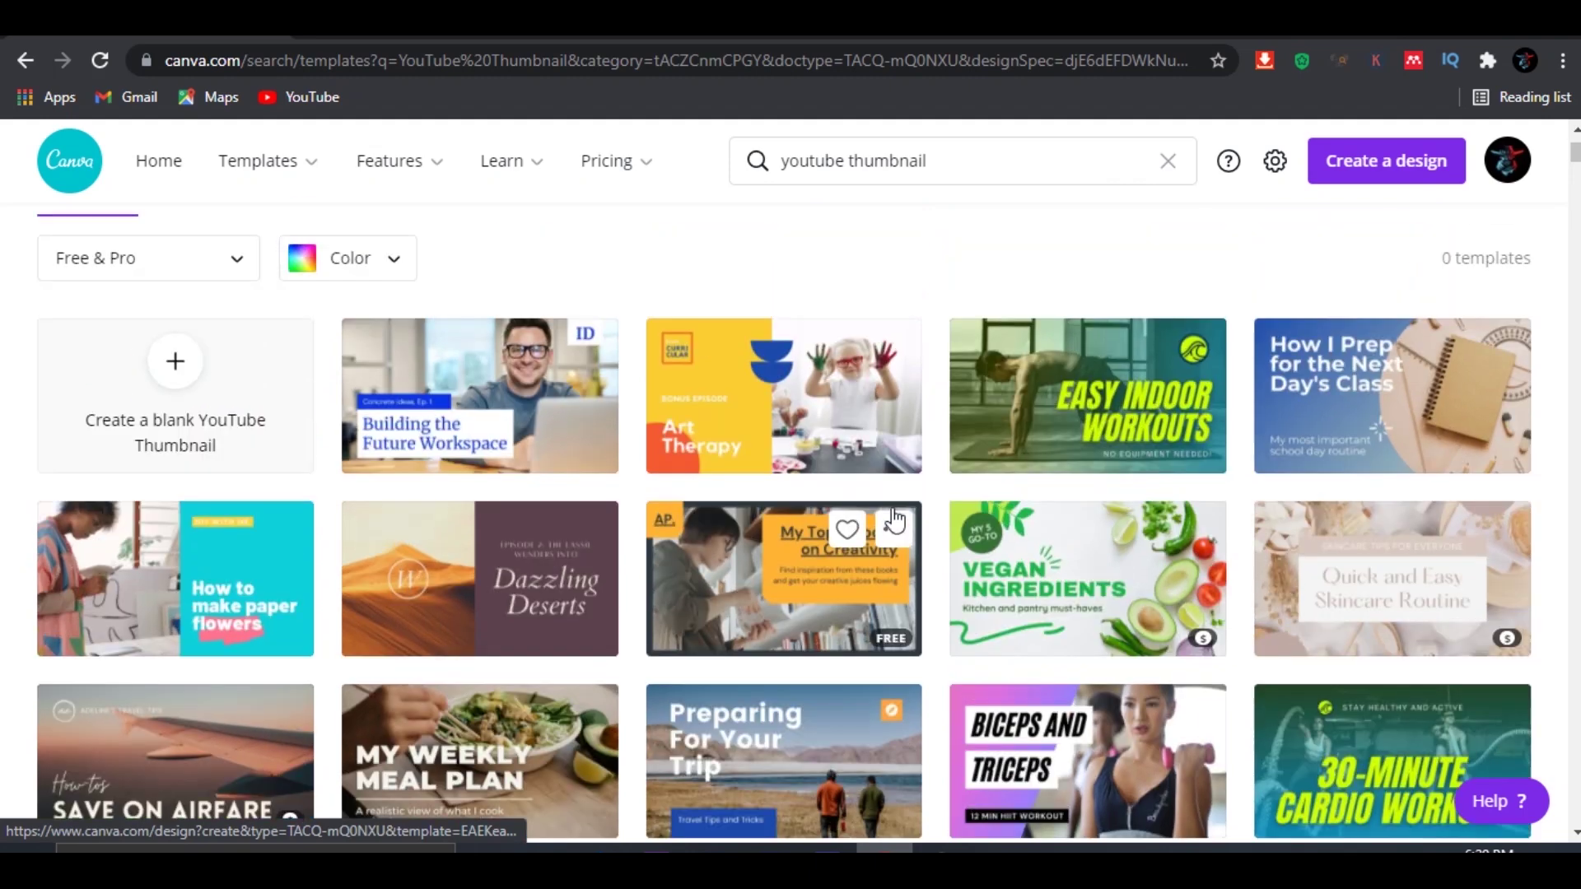
pyautogui.scroll(2, 895, 520)
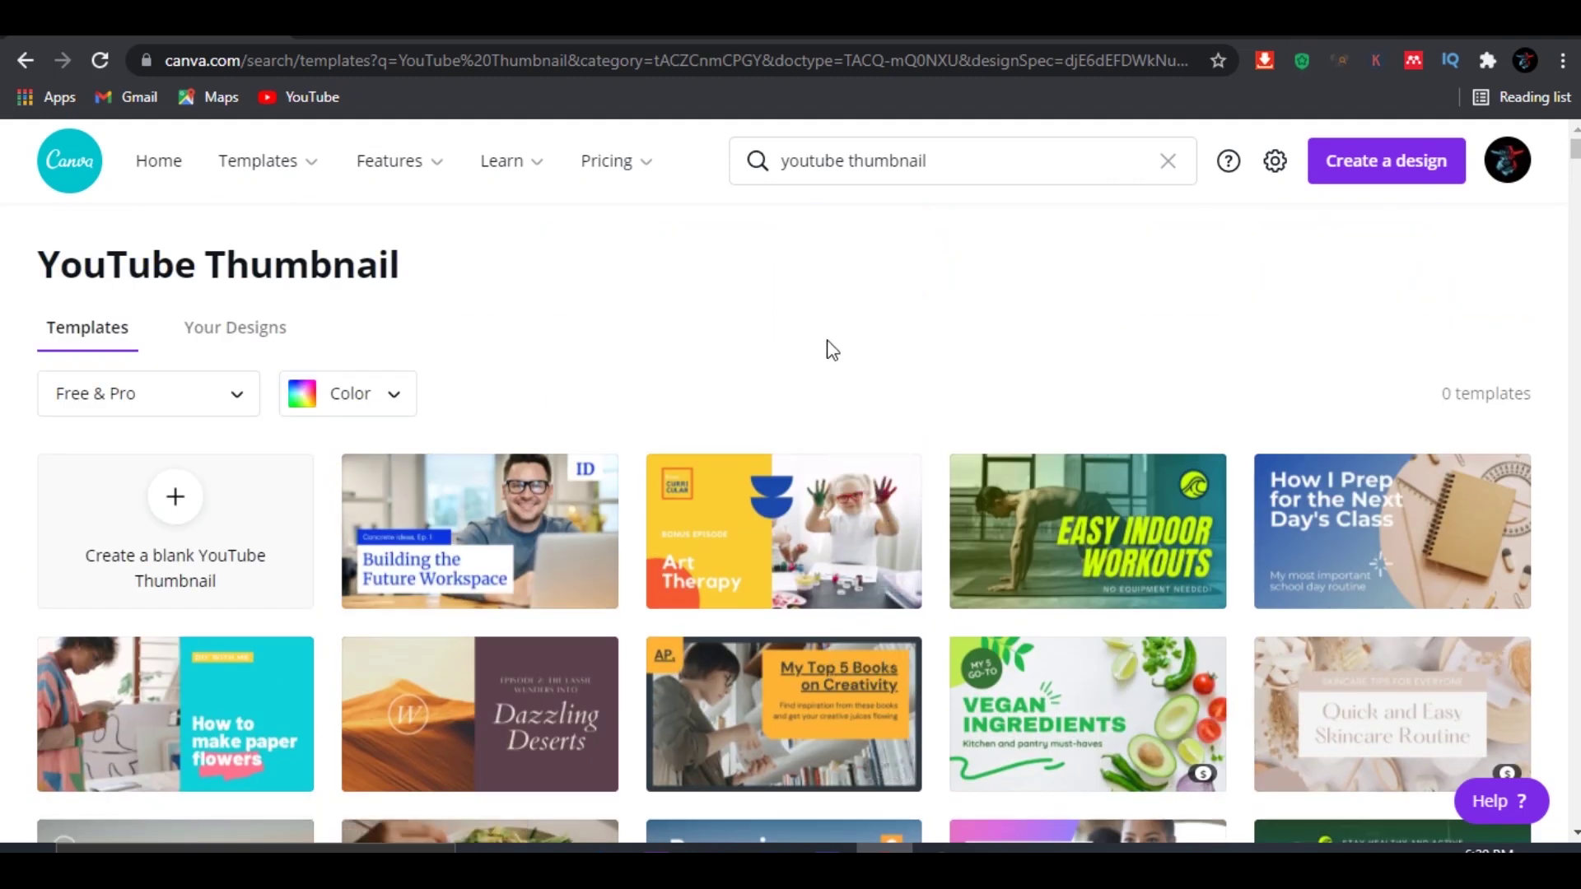
pyautogui.scroll(-1, 880, 659)
pyautogui.scroll(-5, 879, 659)
pyautogui.moveTo(1392, 433)
pyautogui.scroll(5, 873, 470)
pyautogui.moveTo(614, 160)
pyautogui.click(595, 164)
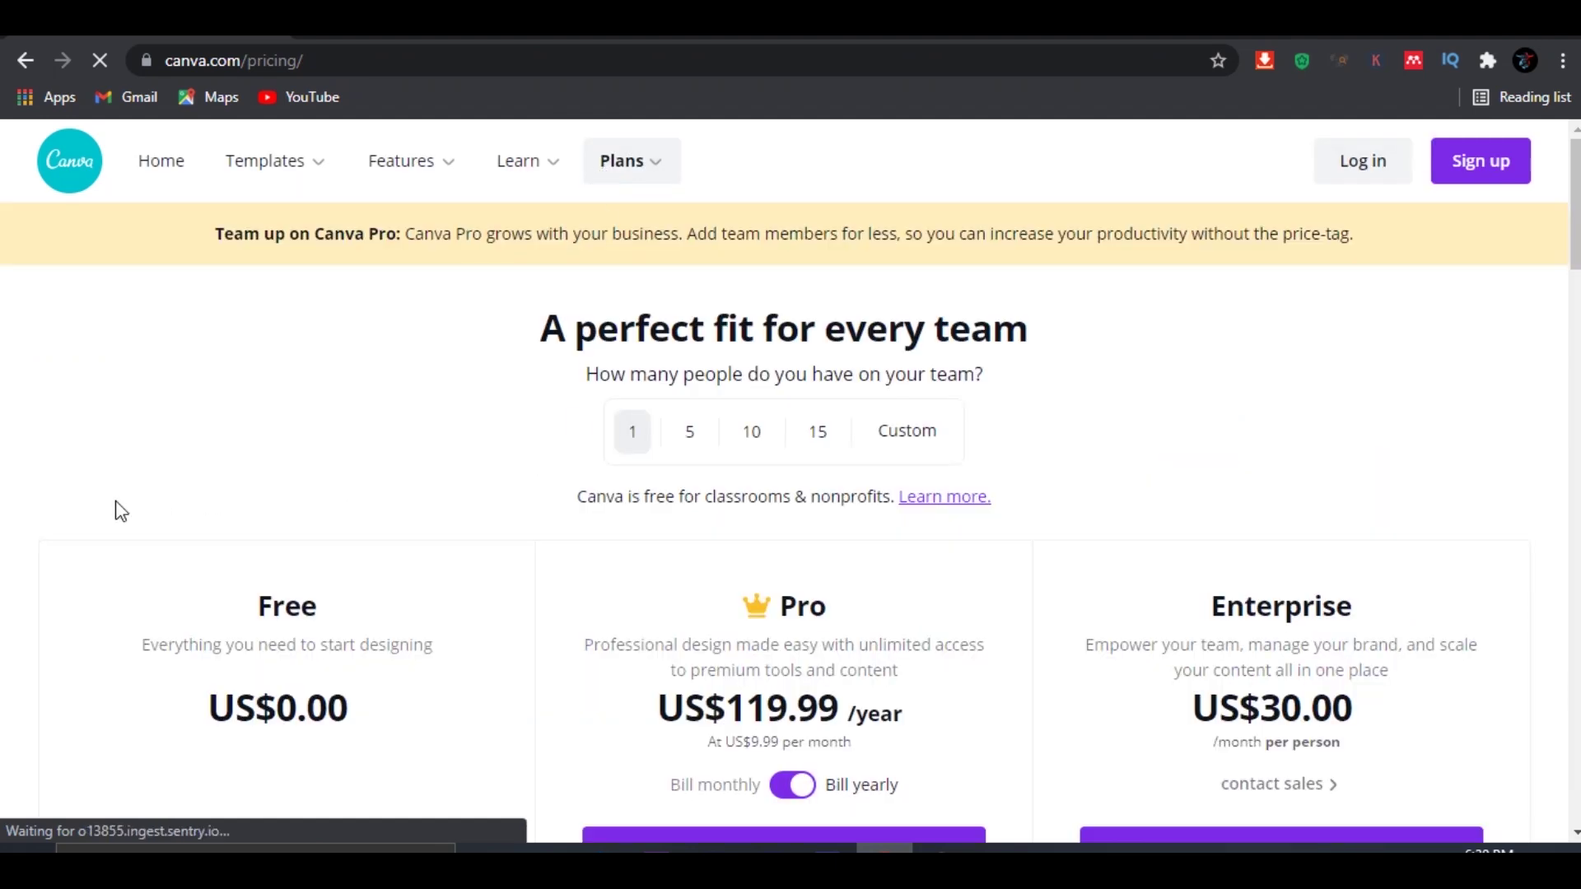
# Step: Scroll to the plan cards and highlight the Free plan's US$0.00 price
pyautogui.scroll(-1, 36, 519)
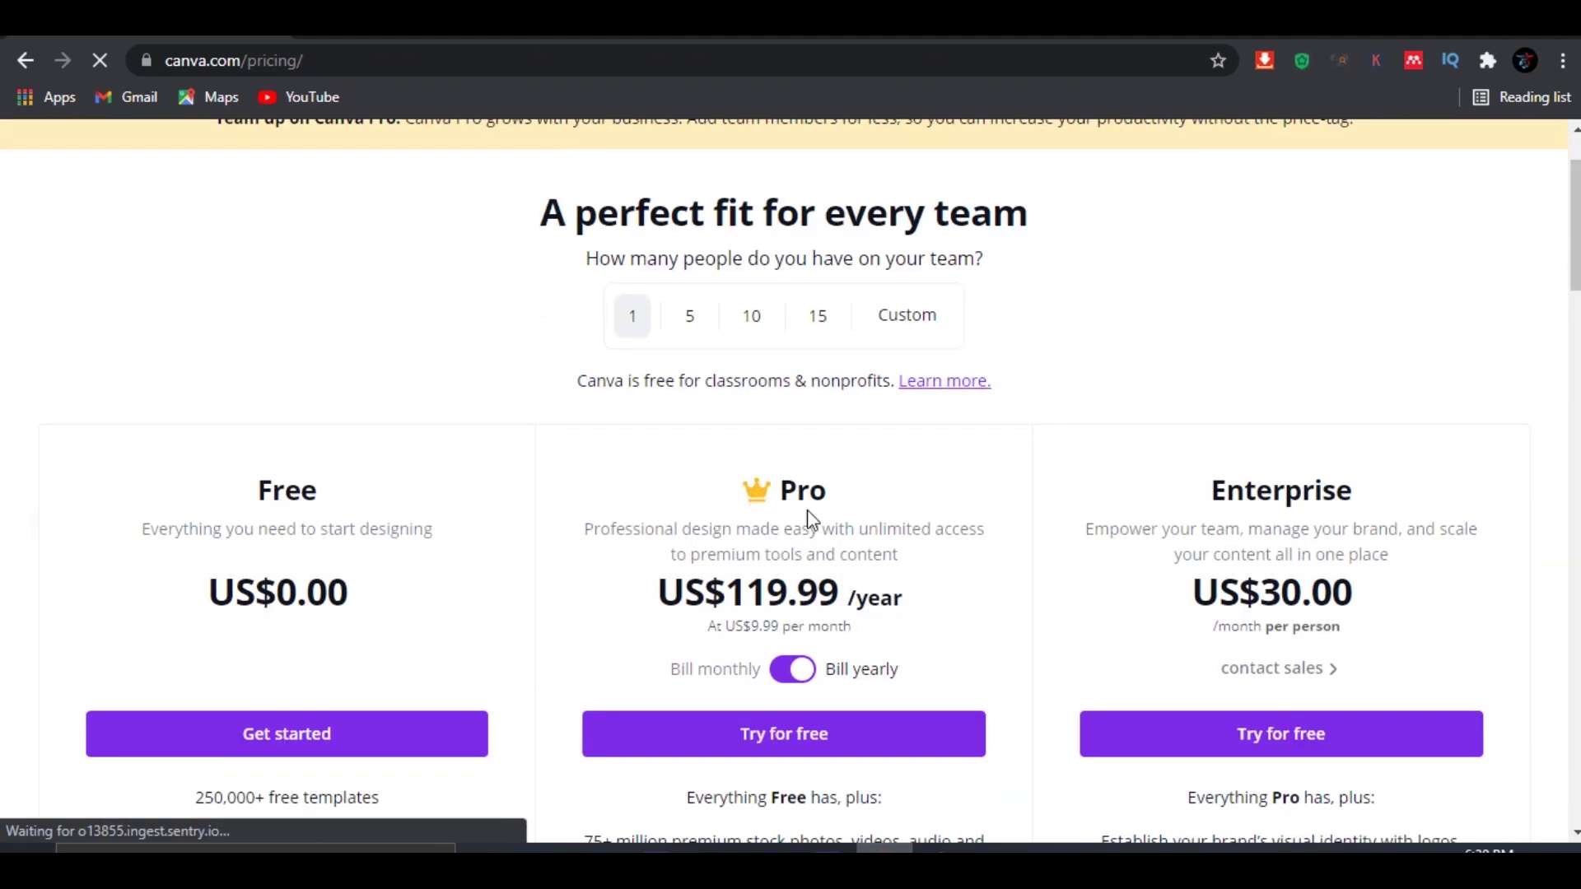
pyautogui.scroll(-2, 72, 508)
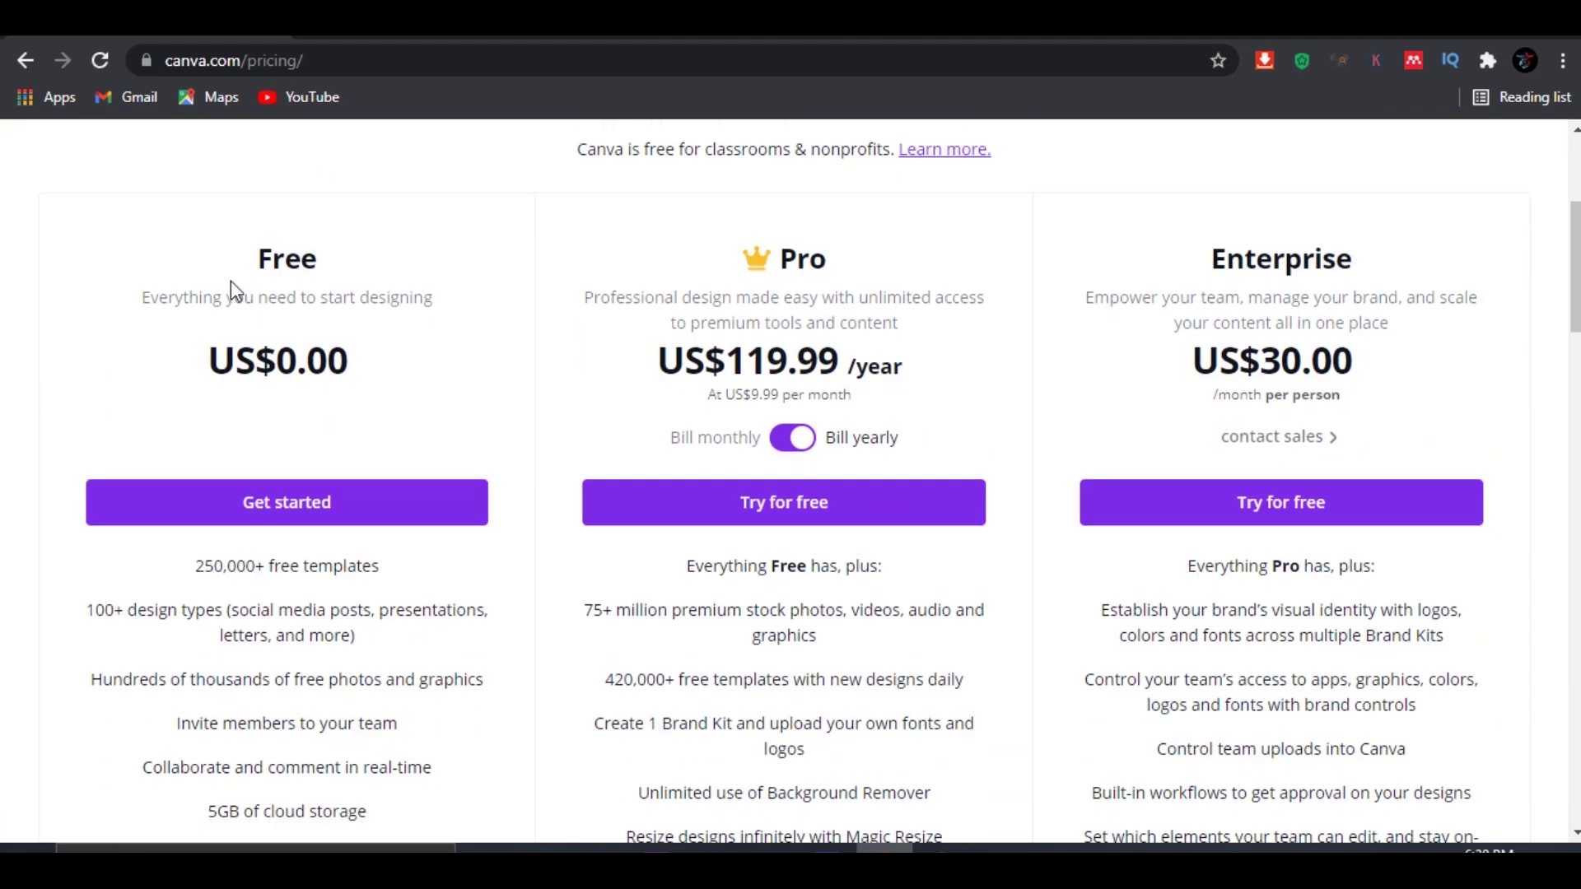
pyautogui.moveTo(210, 365); pyautogui.dragTo(349, 364)
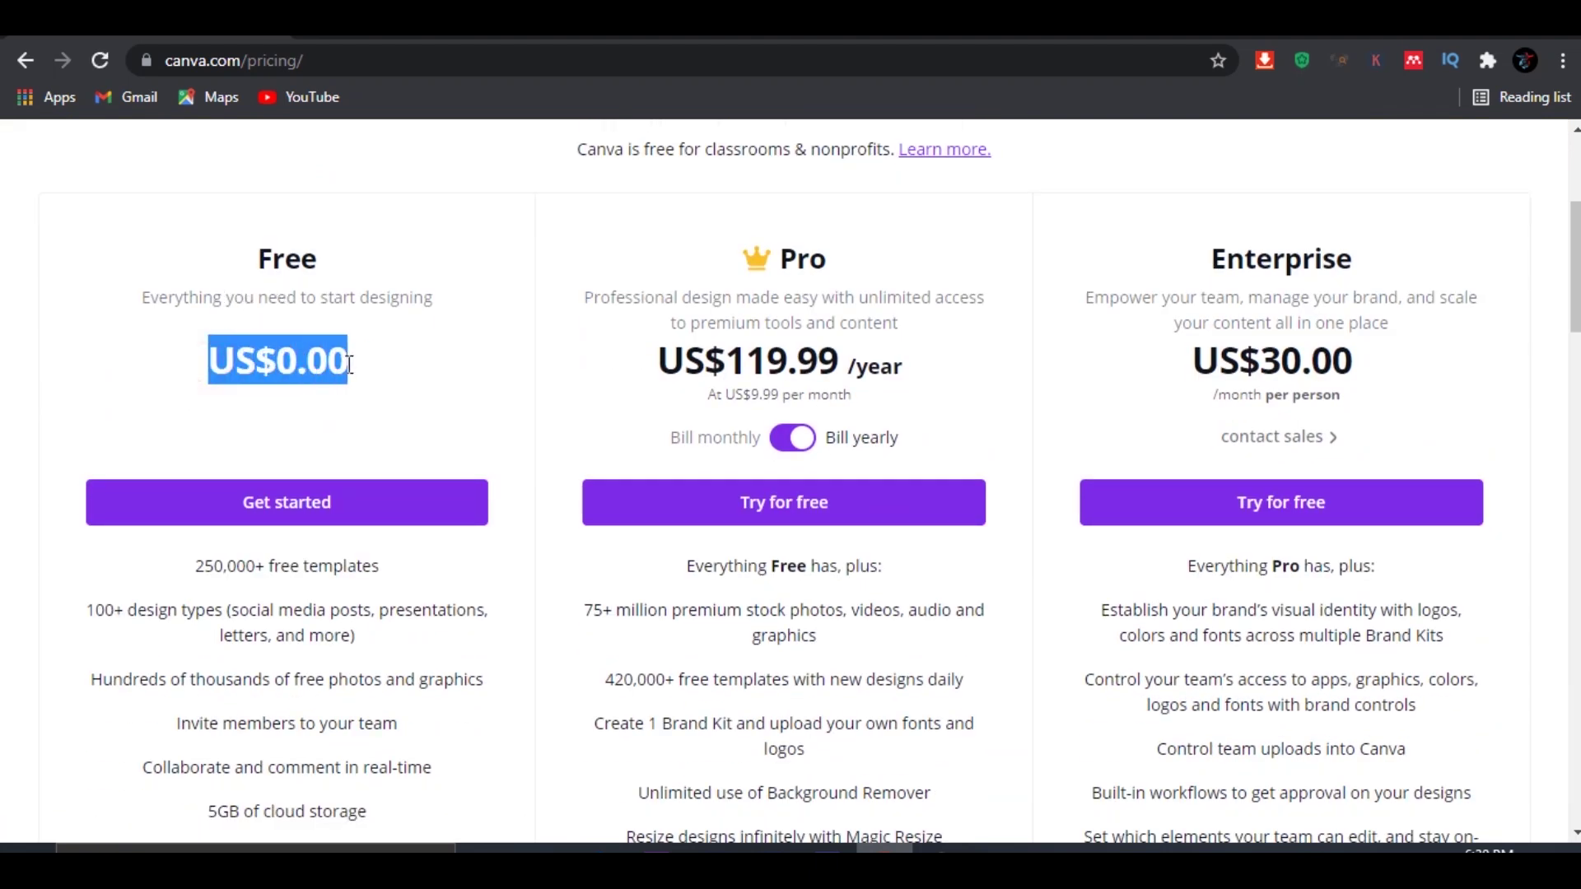
pyautogui.click(349, 364)
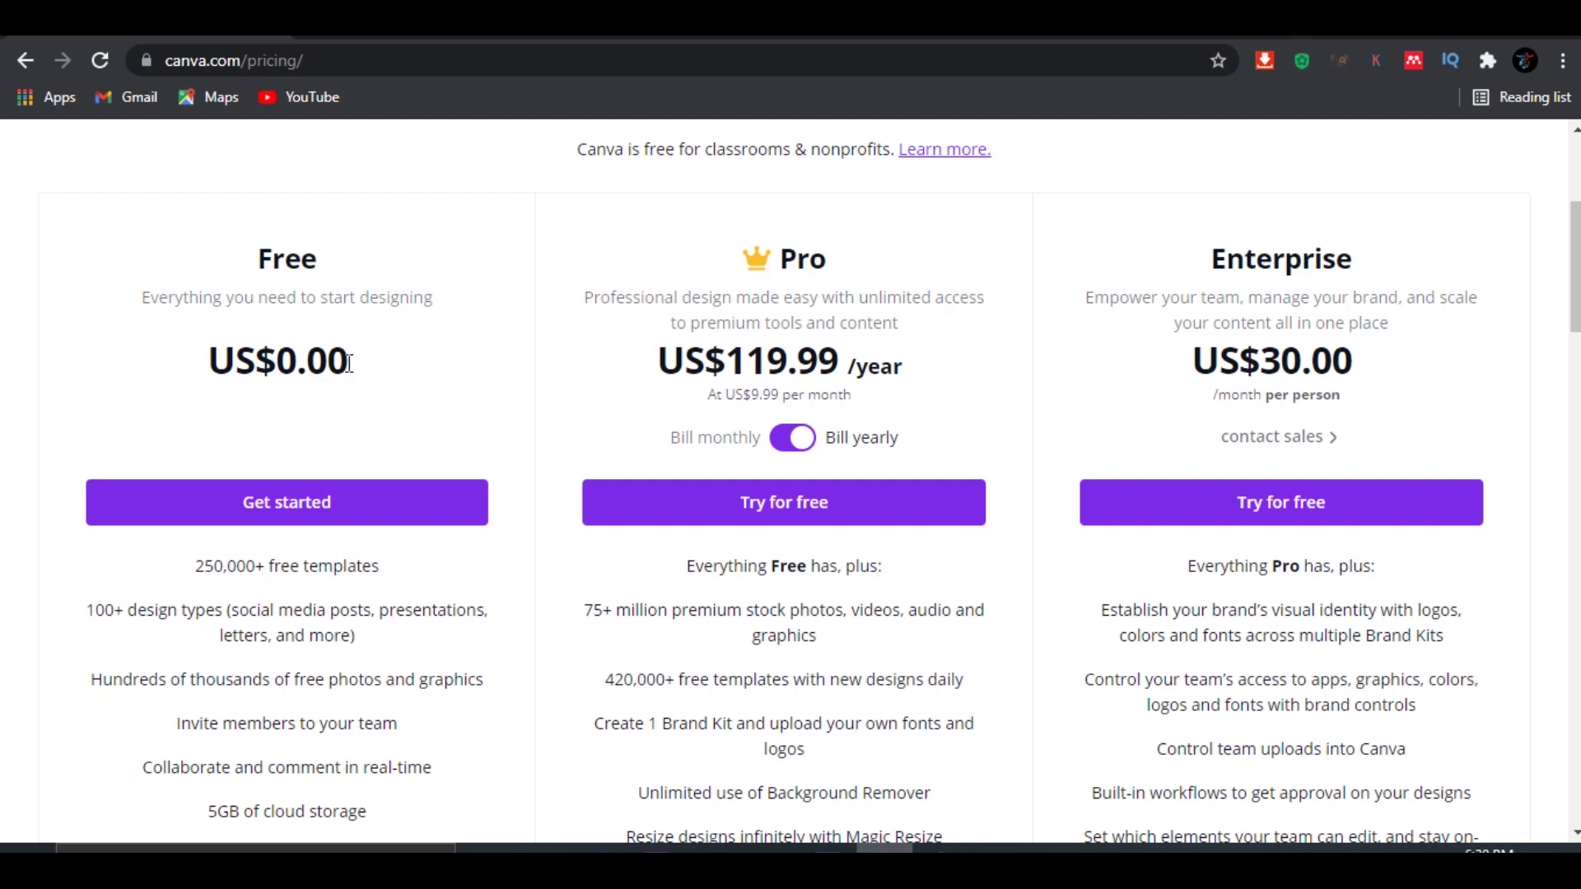
pyautogui.moveTo(213, 363); pyautogui.dragTo(346, 363)
pyautogui.click(350, 363)
# Step: Highlight the Pro plan's US$119.99 /year price
pyautogui.moveTo(811, 360); pyautogui.dragTo(876, 361)
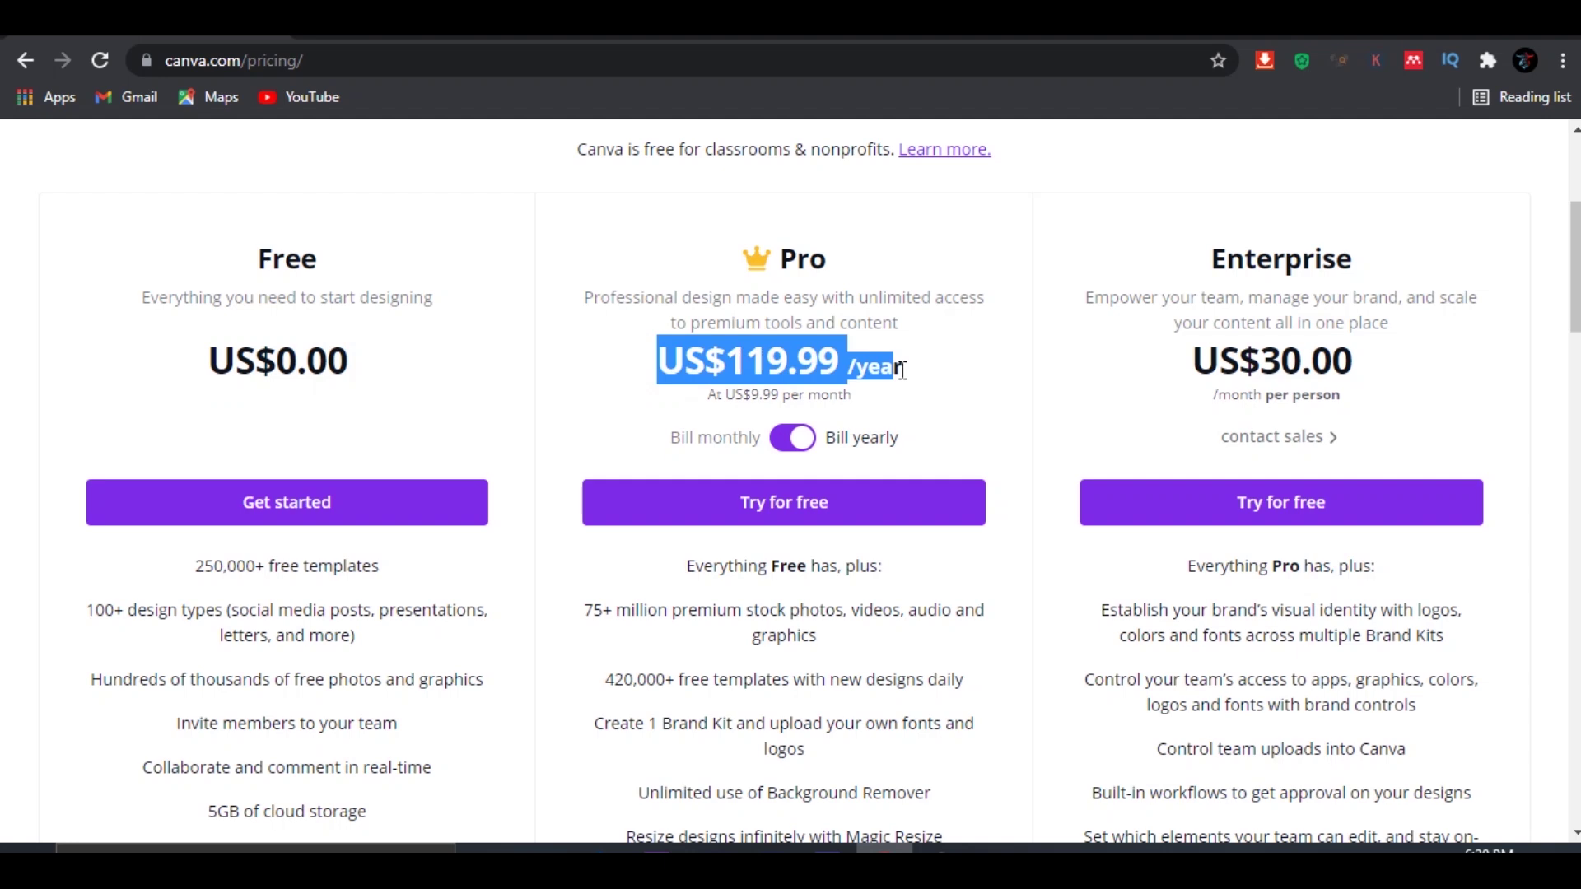
pyautogui.click(901, 370)
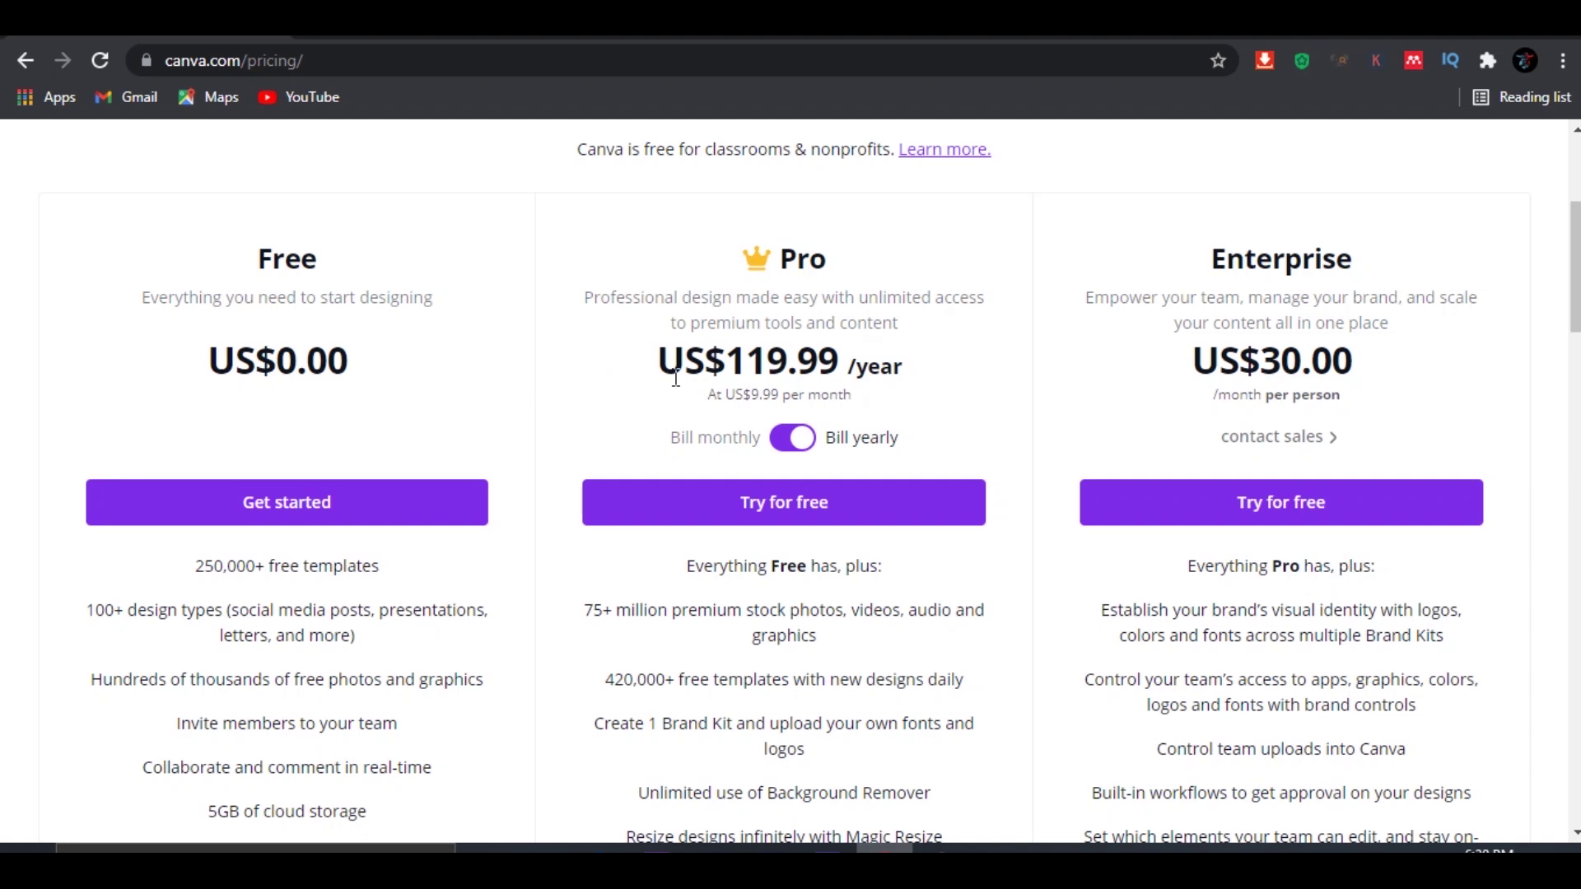
pyautogui.moveTo(662, 360); pyautogui.dragTo(896, 362)
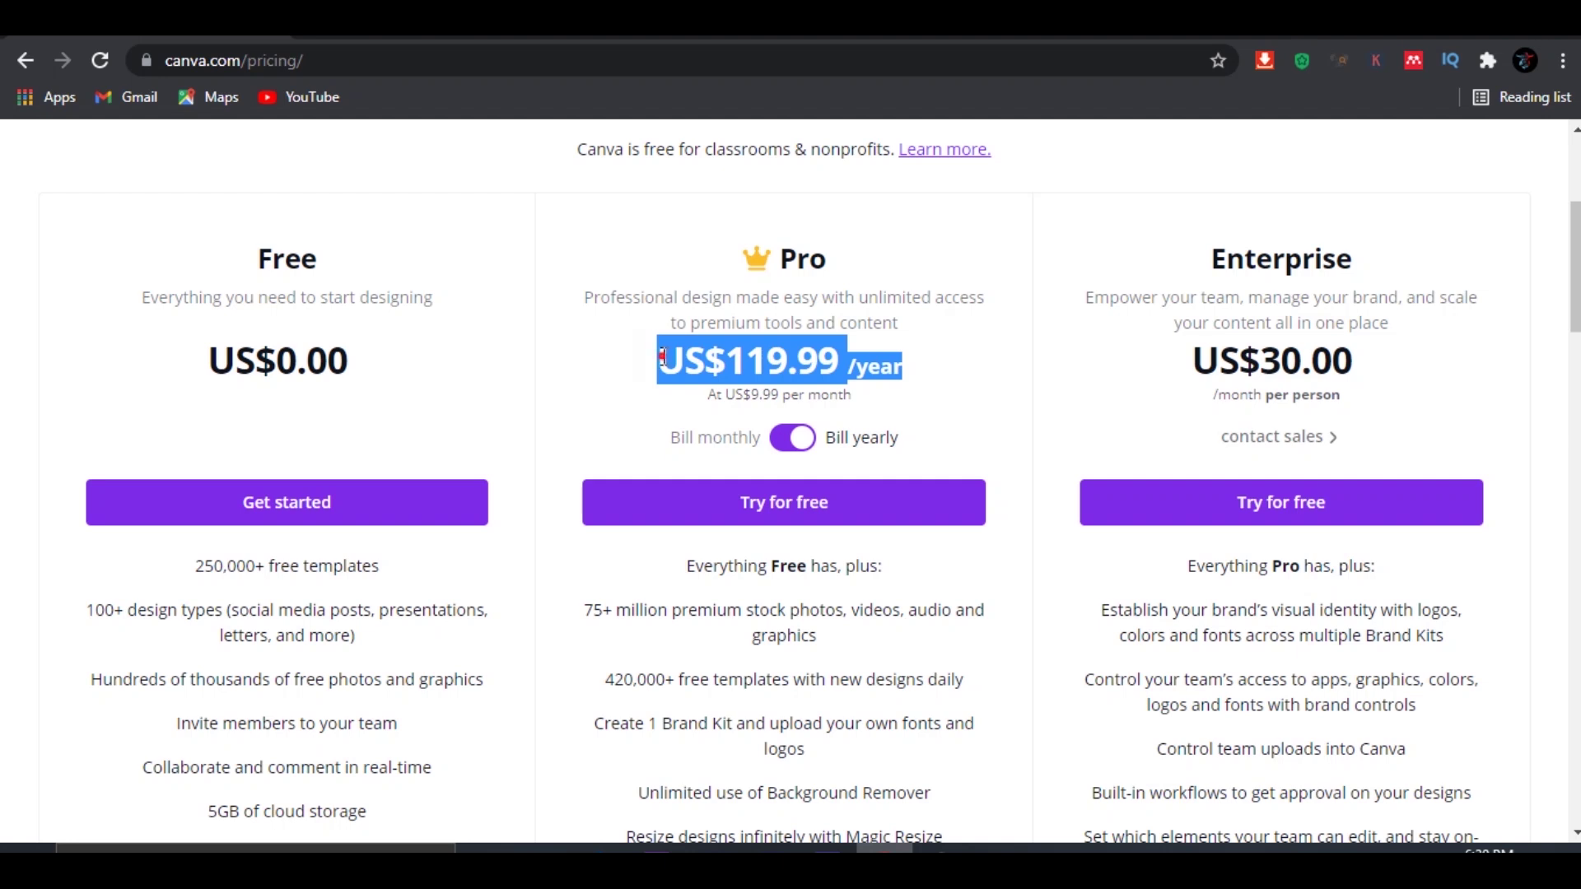
pyautogui.click(662, 356)
pyautogui.moveTo(662, 360); pyautogui.dragTo(918, 372)
pyautogui.click(685, 373)
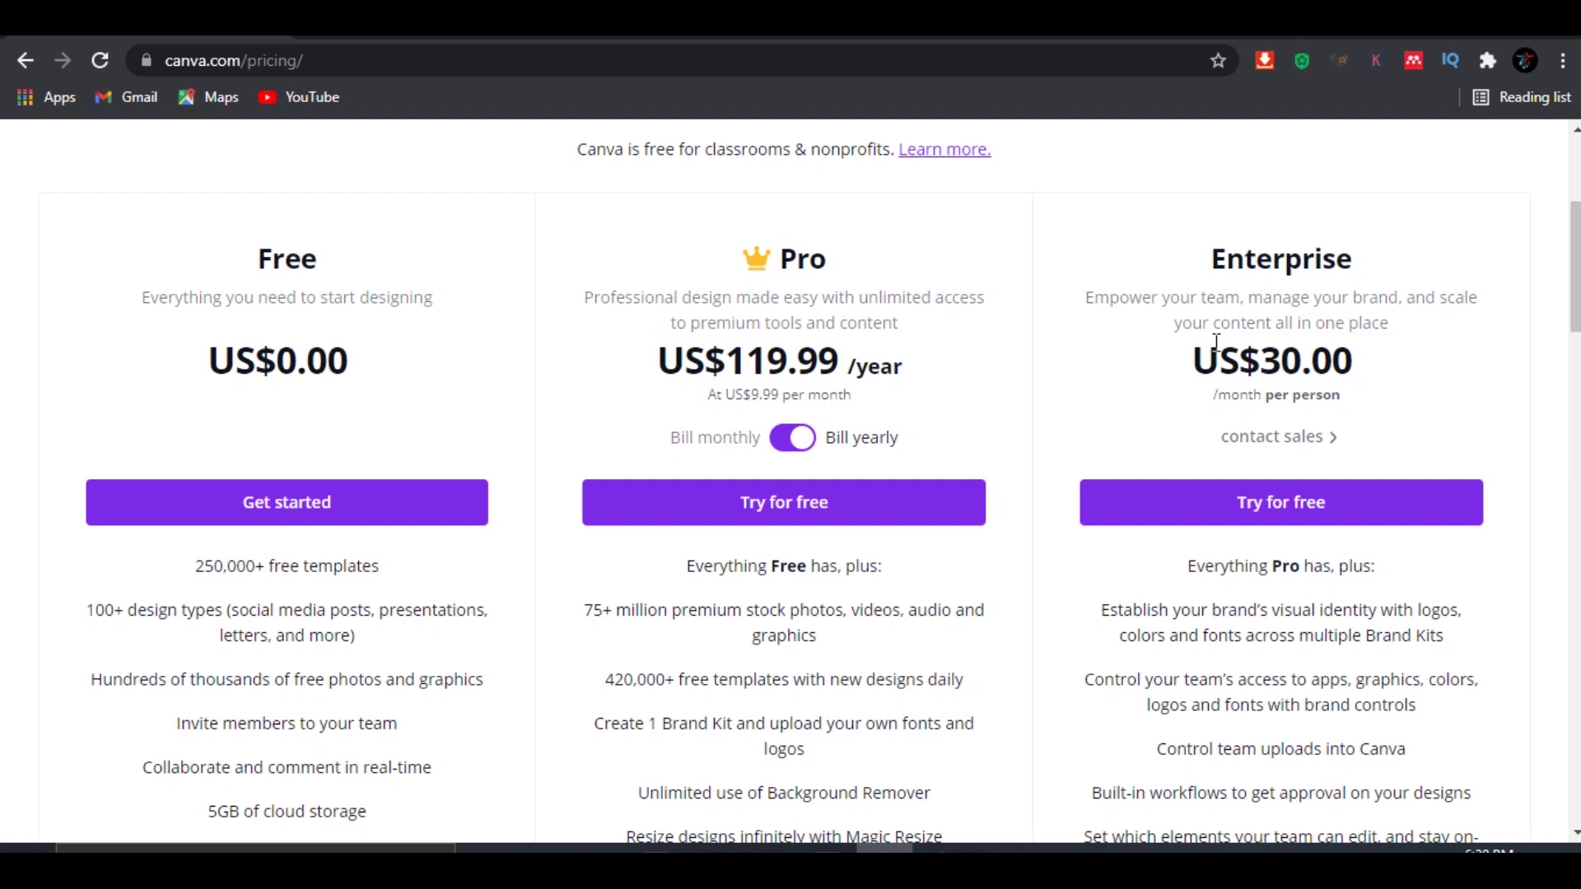
# Step: Scroll back up and return to the Canva home page
pyautogui.scroll(3, 812, 497)
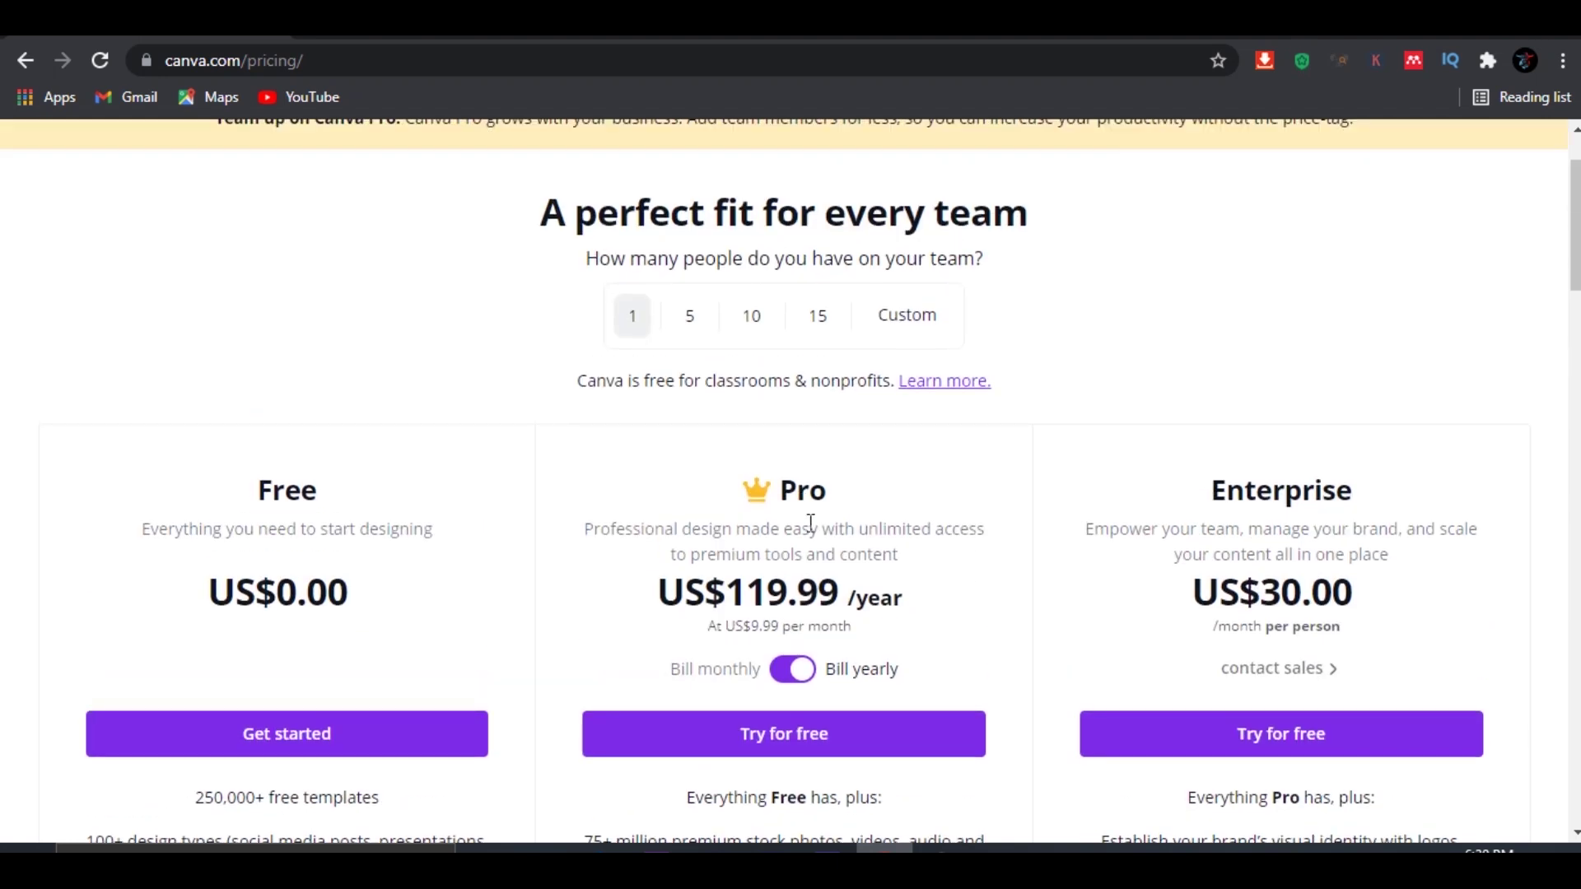
pyautogui.scroll(2, 811, 522)
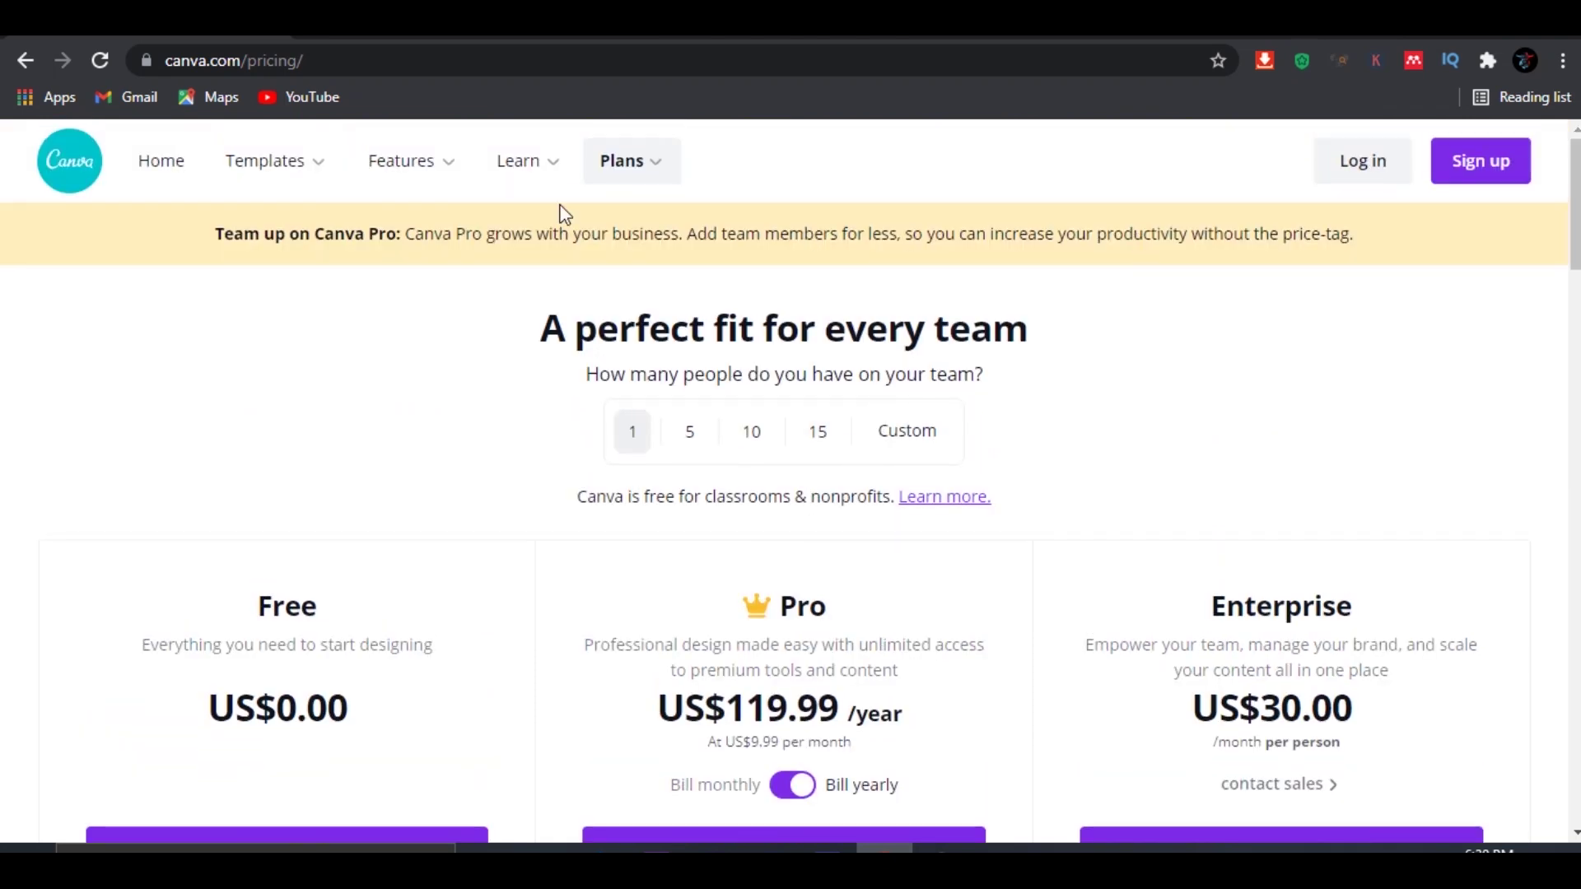
pyautogui.click(157, 170)
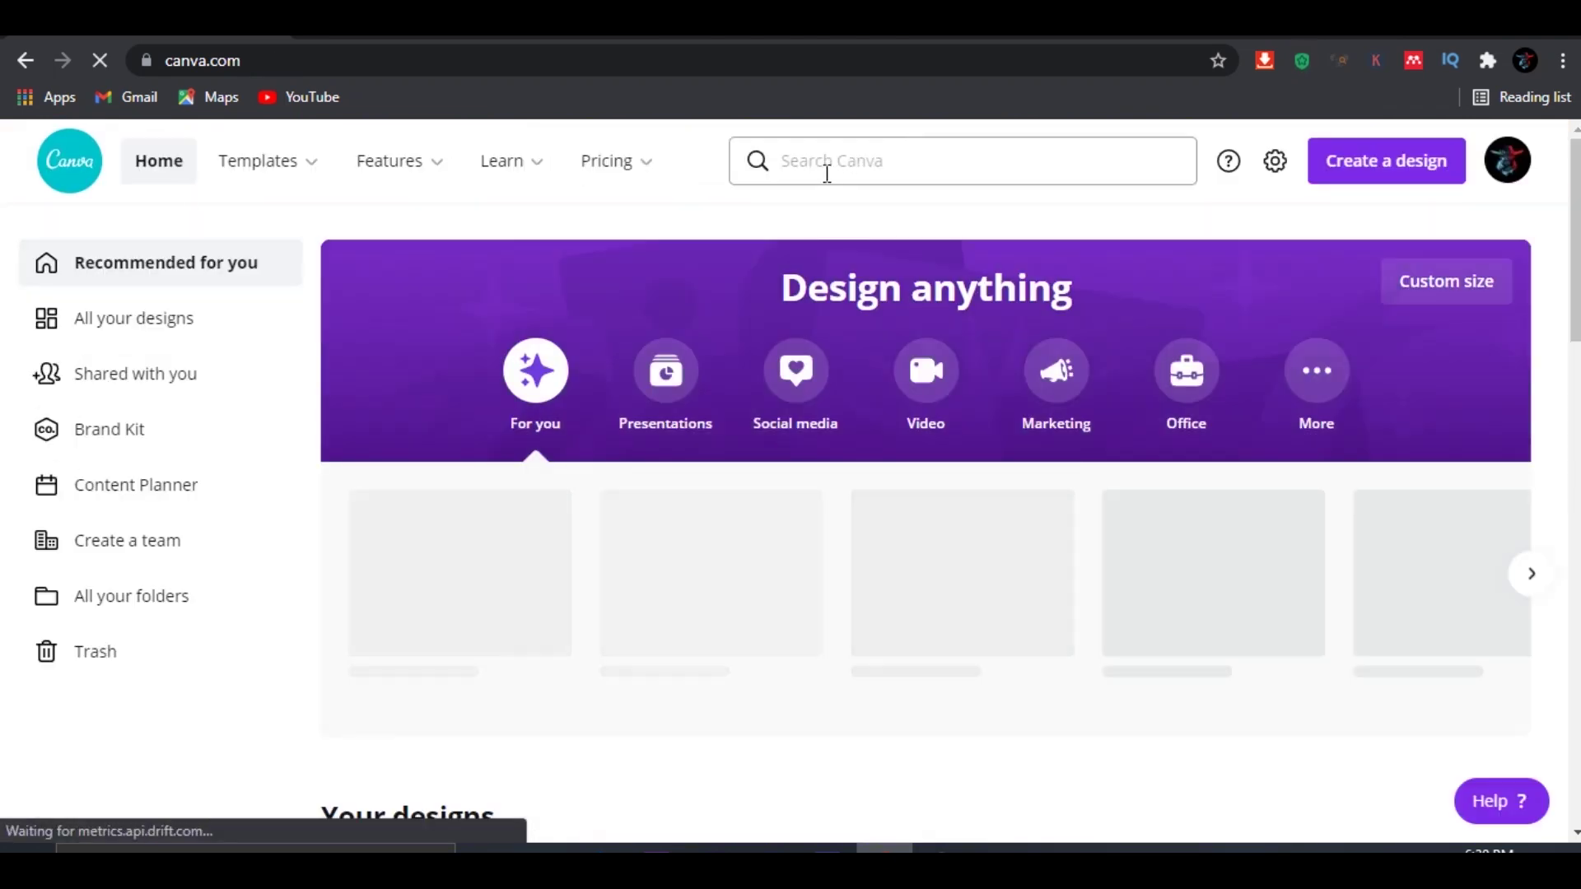
# Step: Rerun the recent 'youtube thumbnail' search to list the 666 templates
pyautogui.click(827, 168)
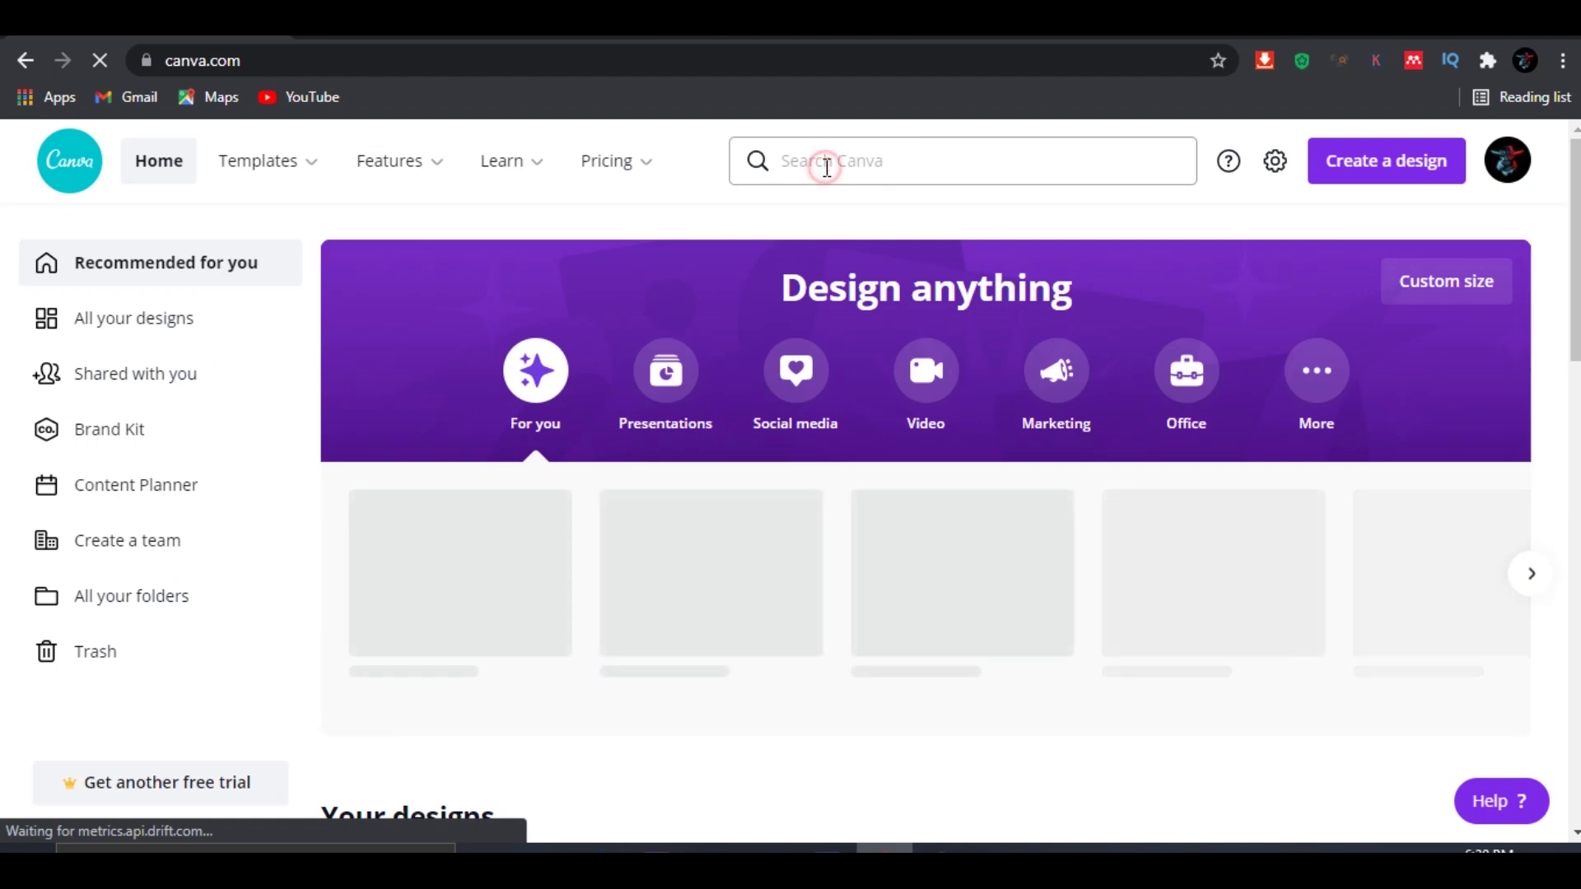
pyautogui.click(845, 260)
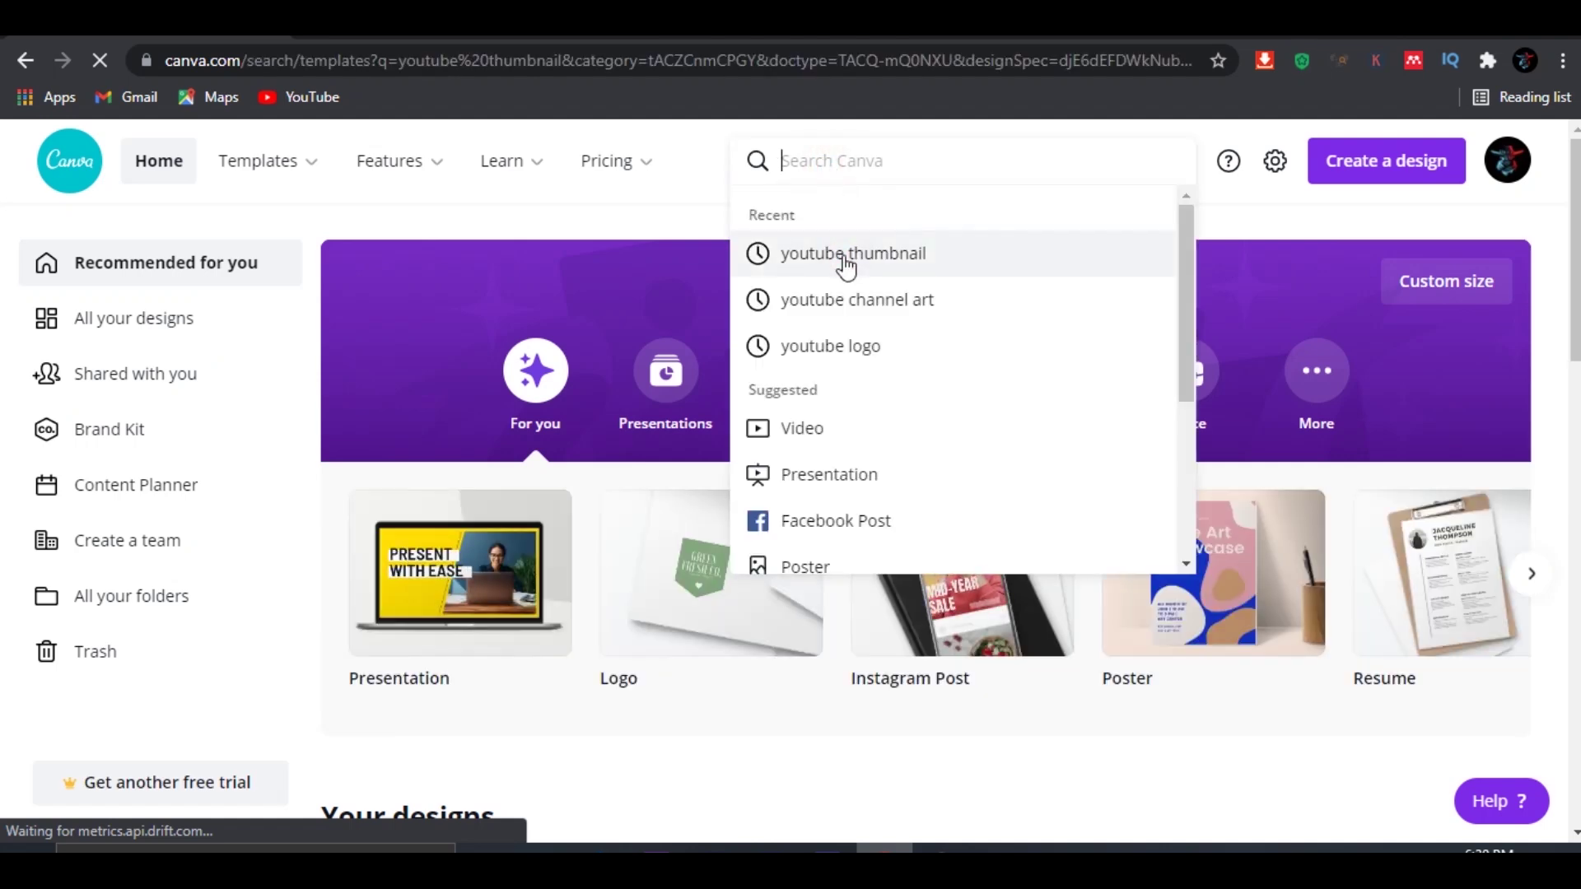
pyautogui.click(845, 260)
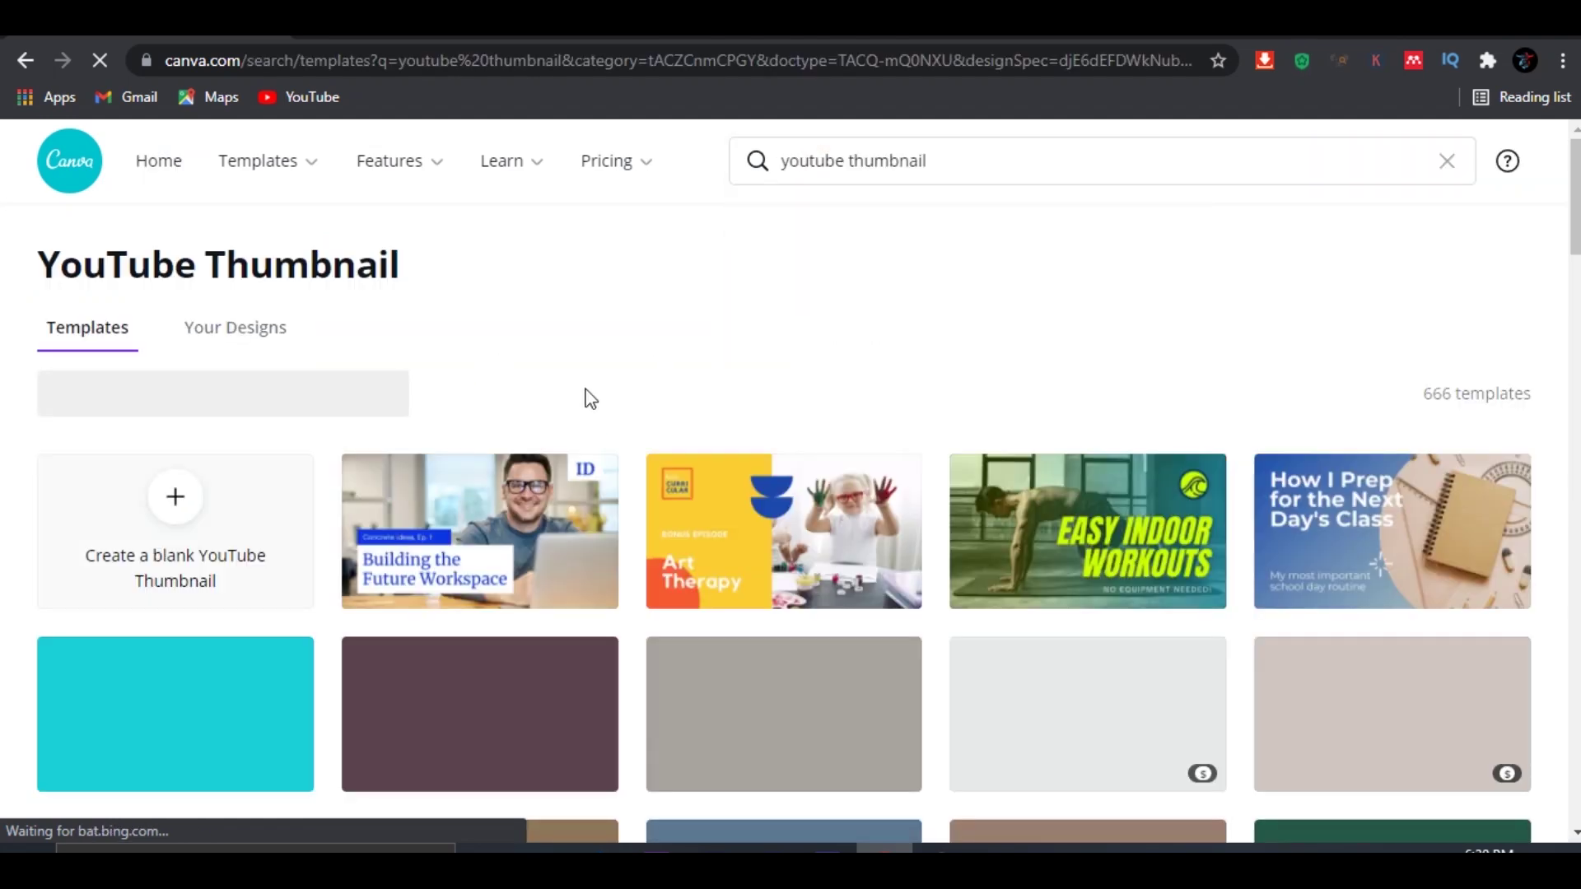
# Step: Browse the thumbnail templates and open the Easy Indoor Workouts template
pyautogui.scroll(-1, 815, 343)
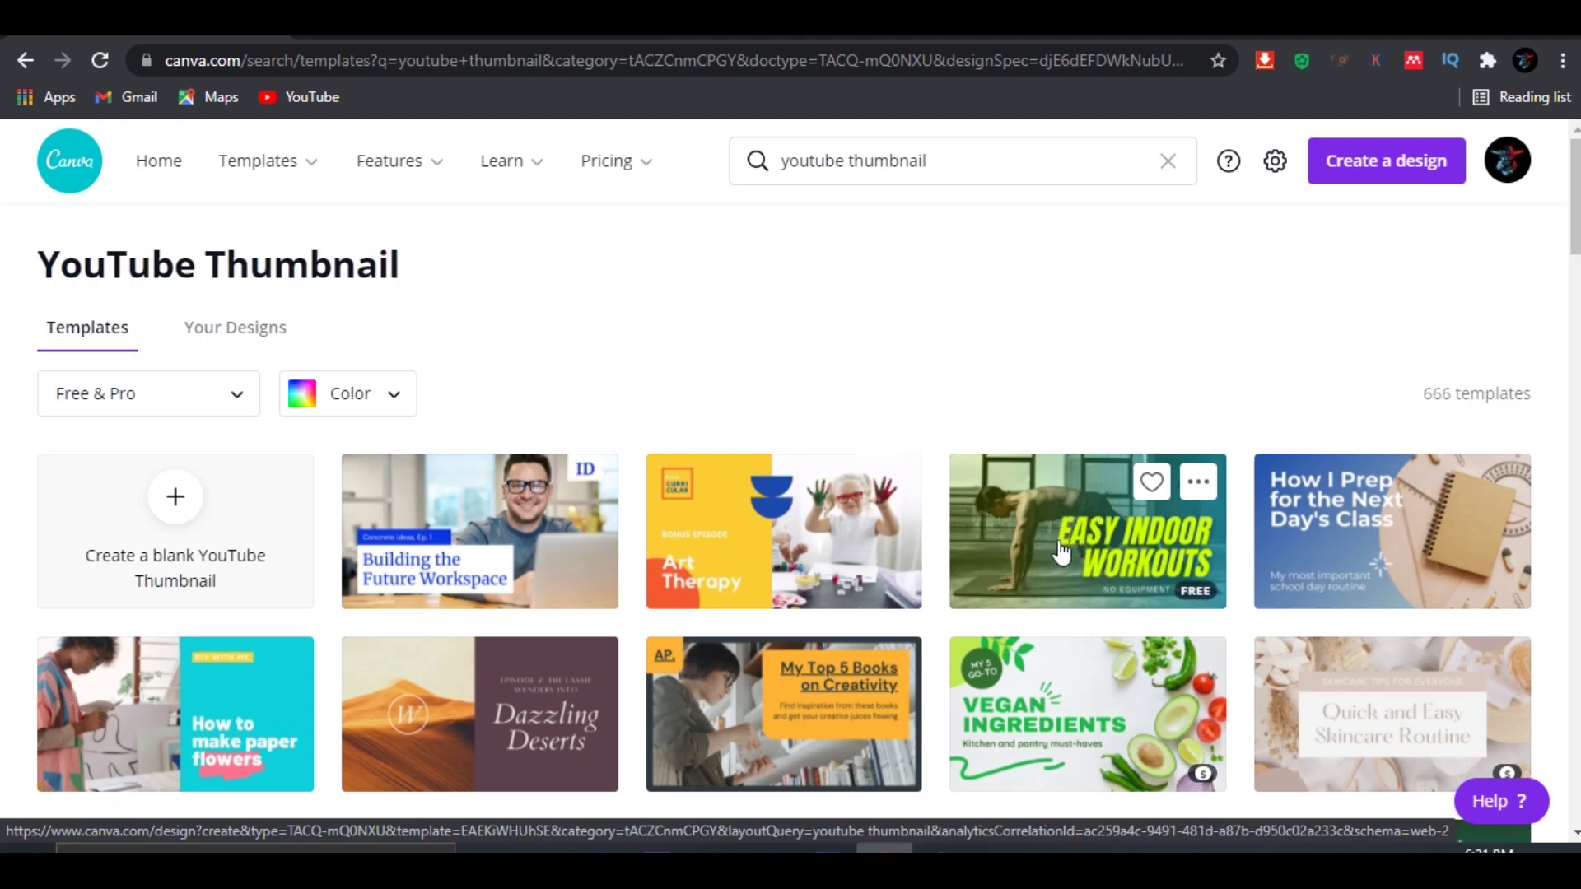
pyautogui.scroll(-5, 1050, 547)
pyautogui.scroll(-3, 1038, 535)
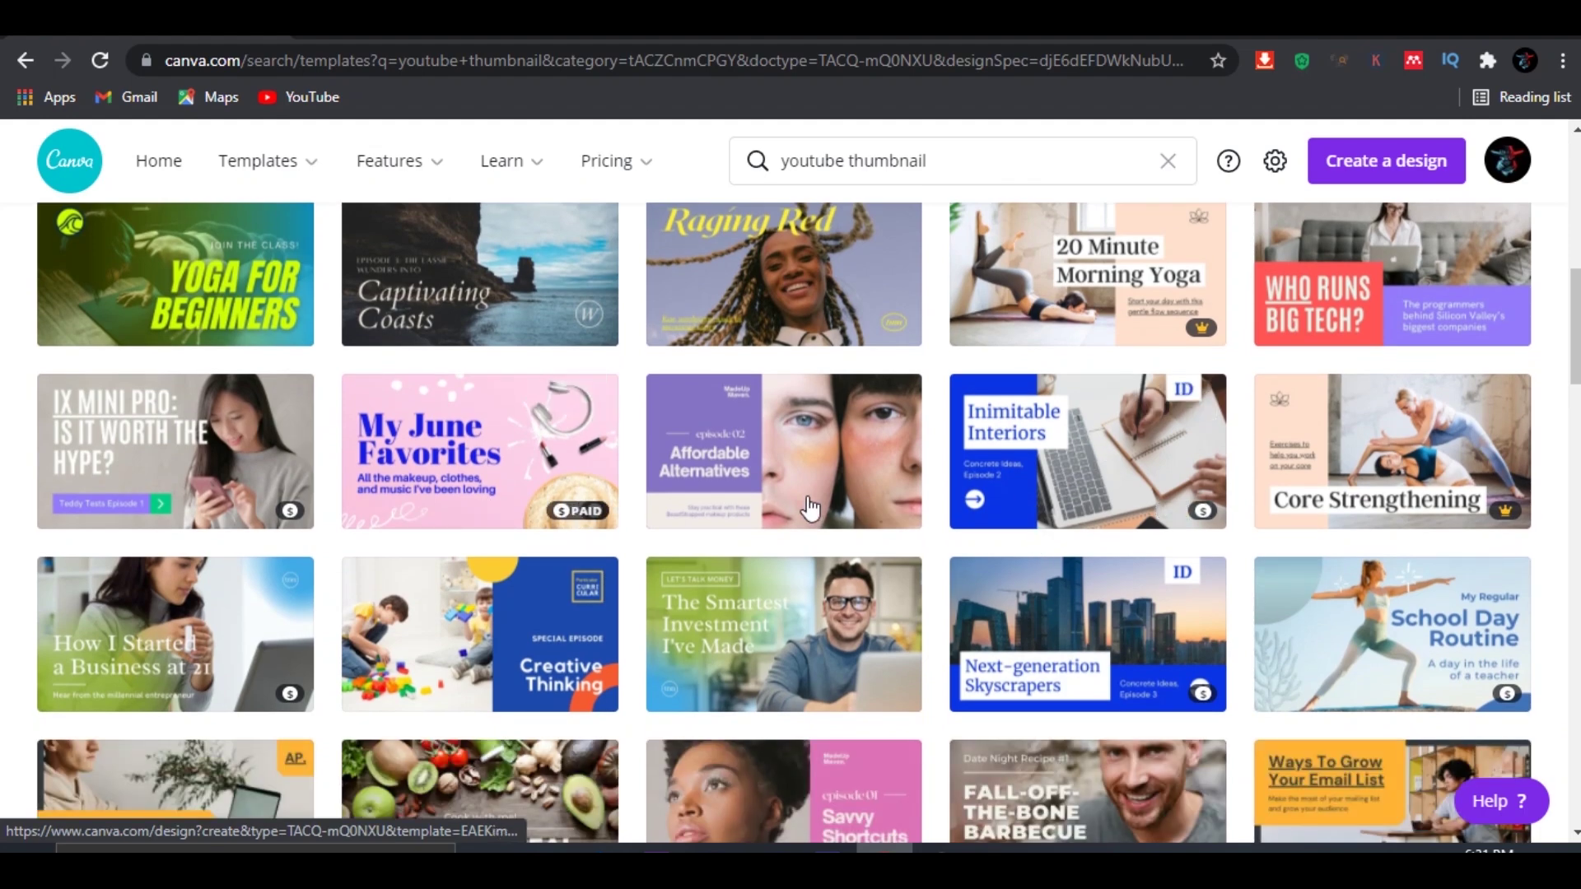
pyautogui.scroll(2, 816, 507)
pyautogui.scroll(2, 831, 502)
pyautogui.scroll(2, 852, 497)
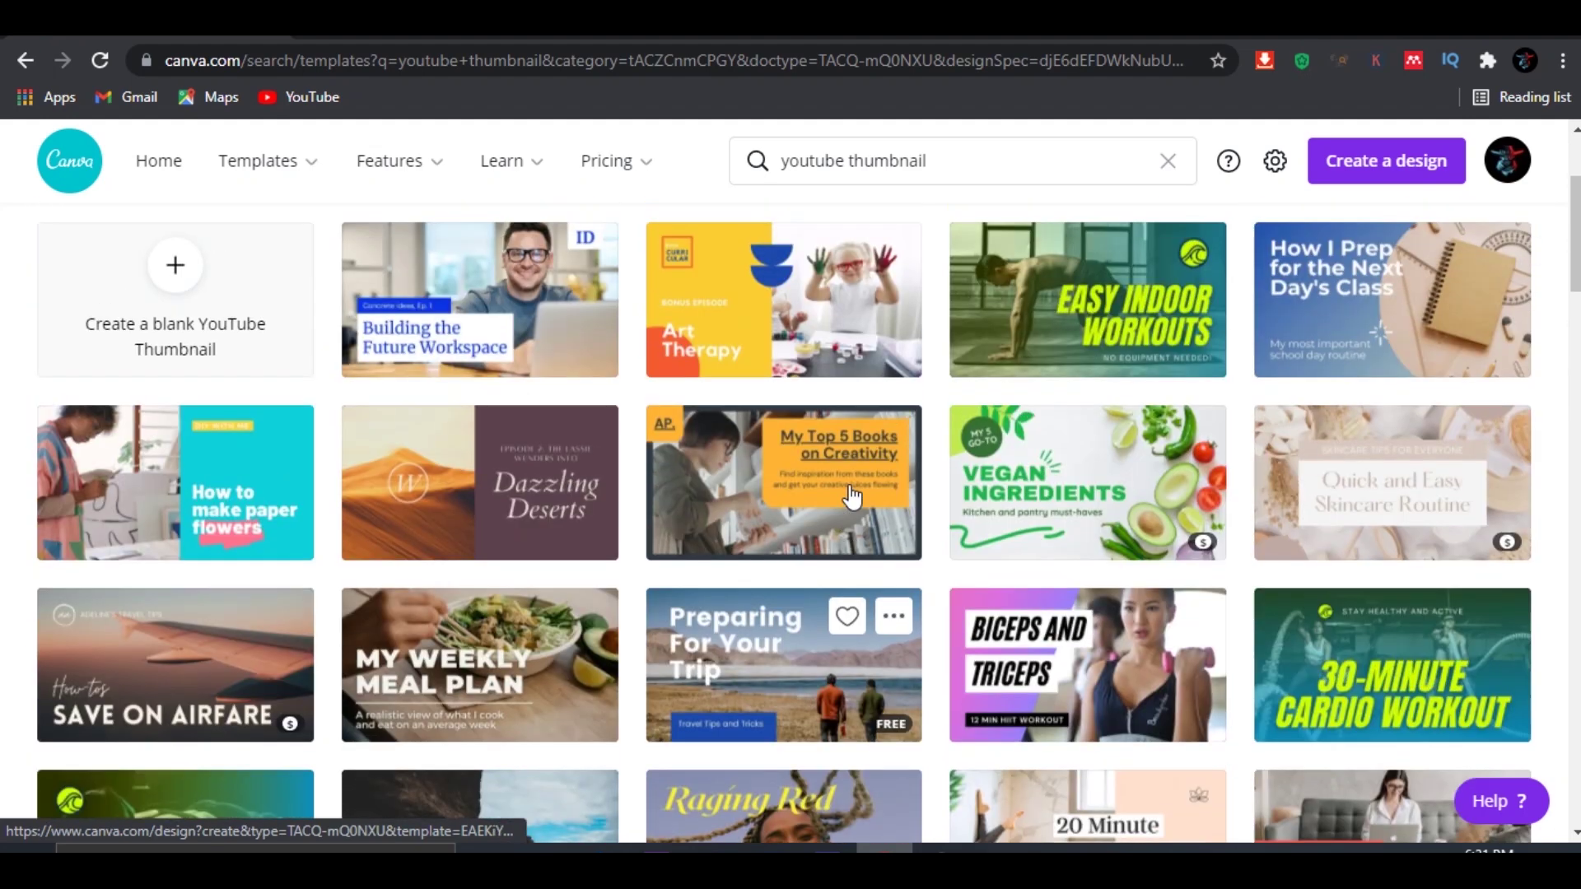
pyautogui.scroll(2, 1091, 428)
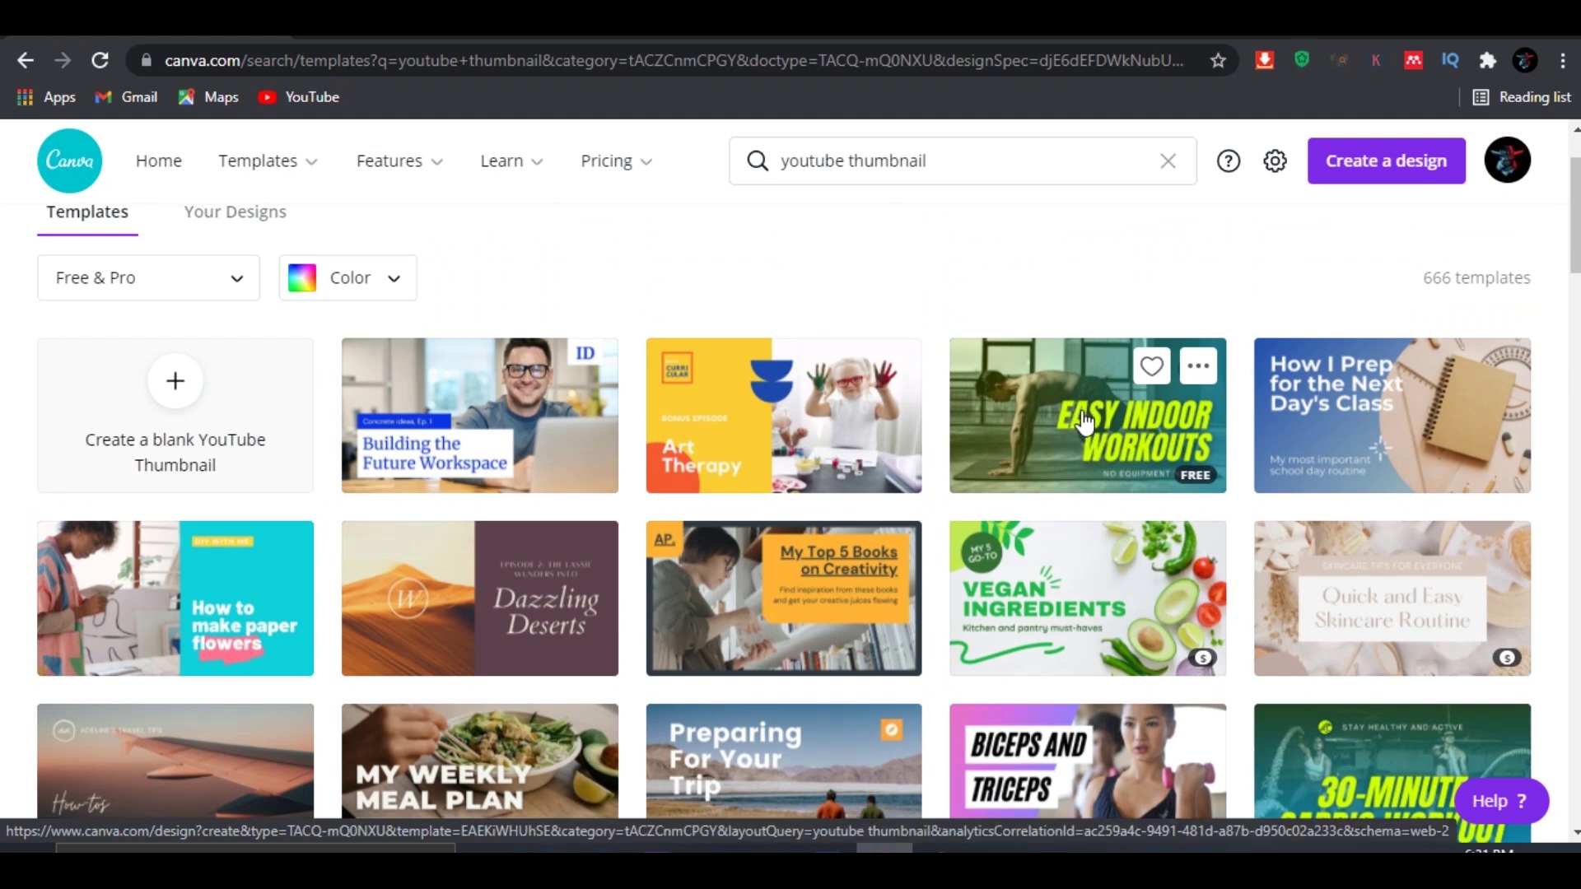
pyautogui.click(1085, 422)
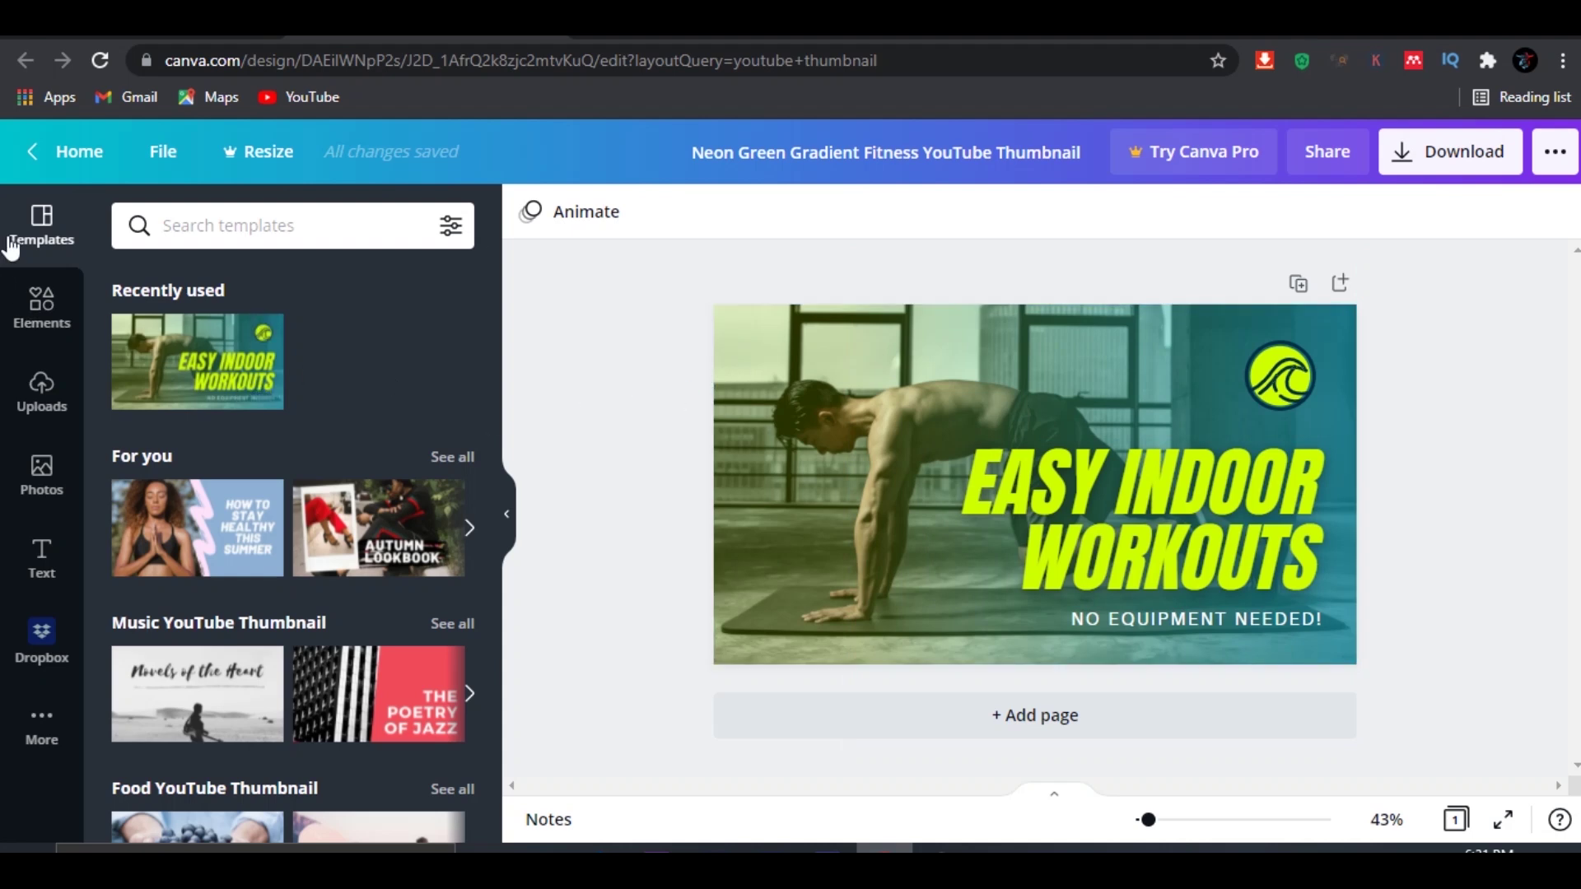
# Step: Browse the Elements, Uploads, Photos and Text panels beside the Easy Indoor Workouts design
pyautogui.click(41, 326)
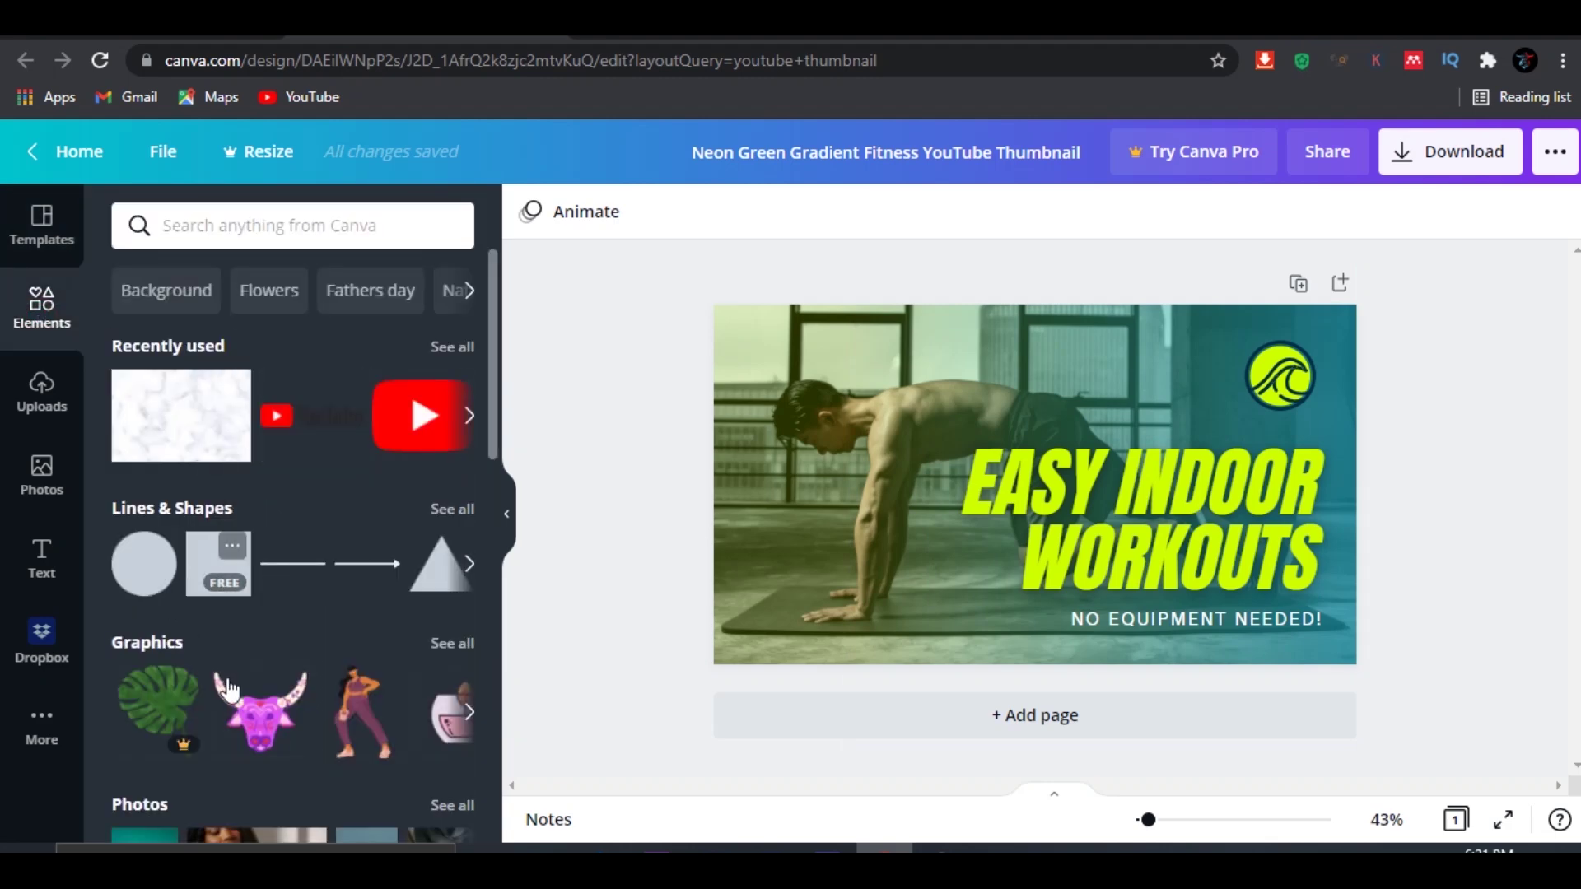
pyautogui.scroll(-1, 249, 659)
pyautogui.scroll(-3, 313, 618)
pyautogui.scroll(-1, 244, 565)
pyautogui.scroll(5, 214, 544)
pyautogui.click(47, 407)
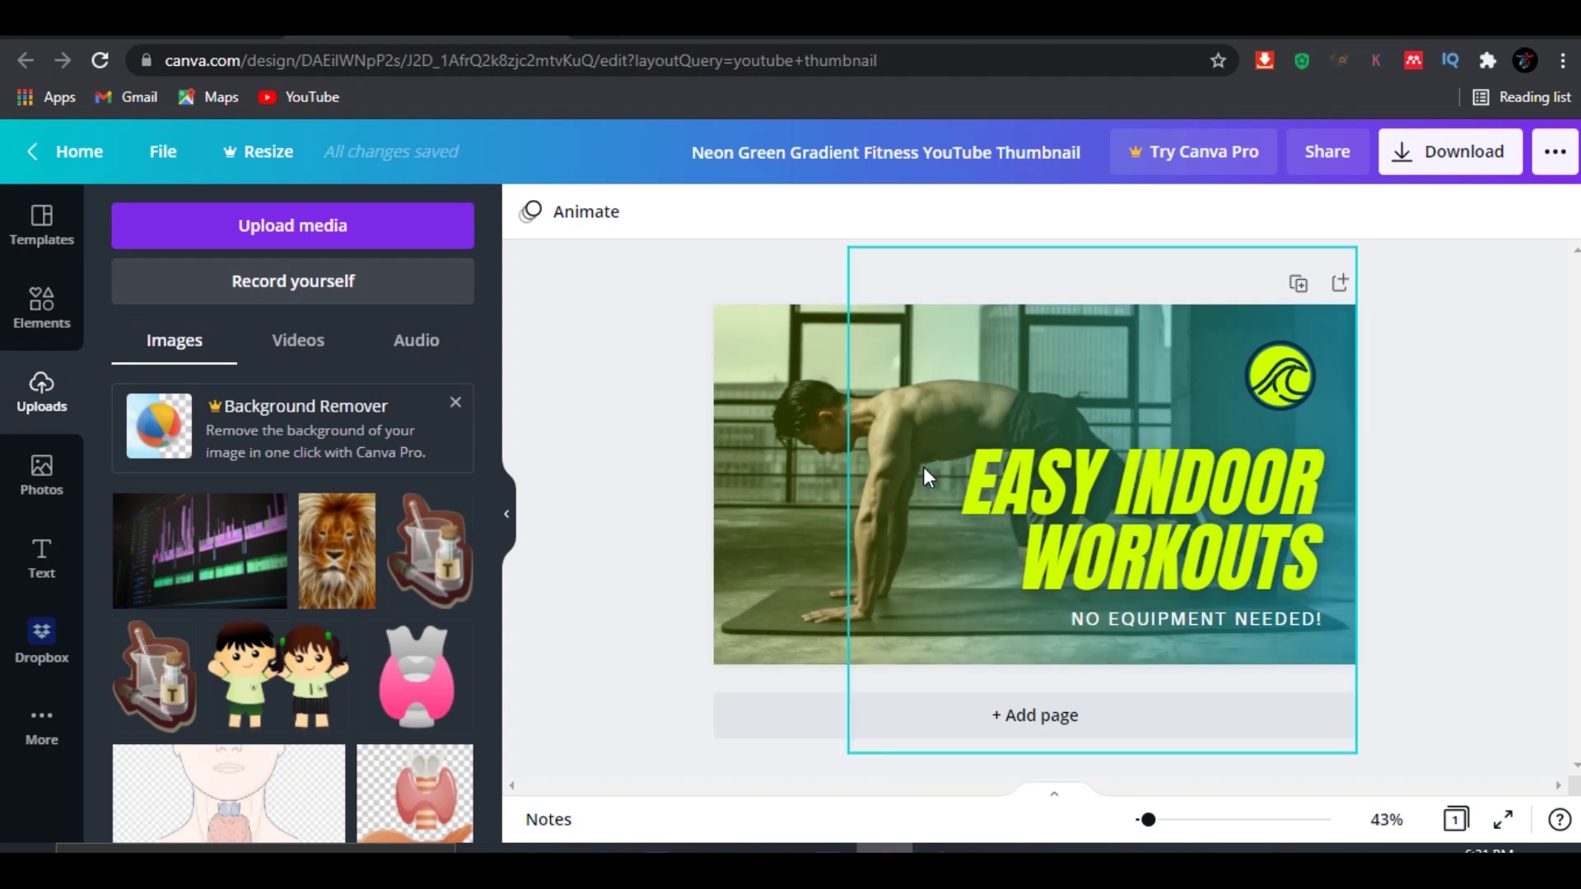
pyautogui.click(38, 488)
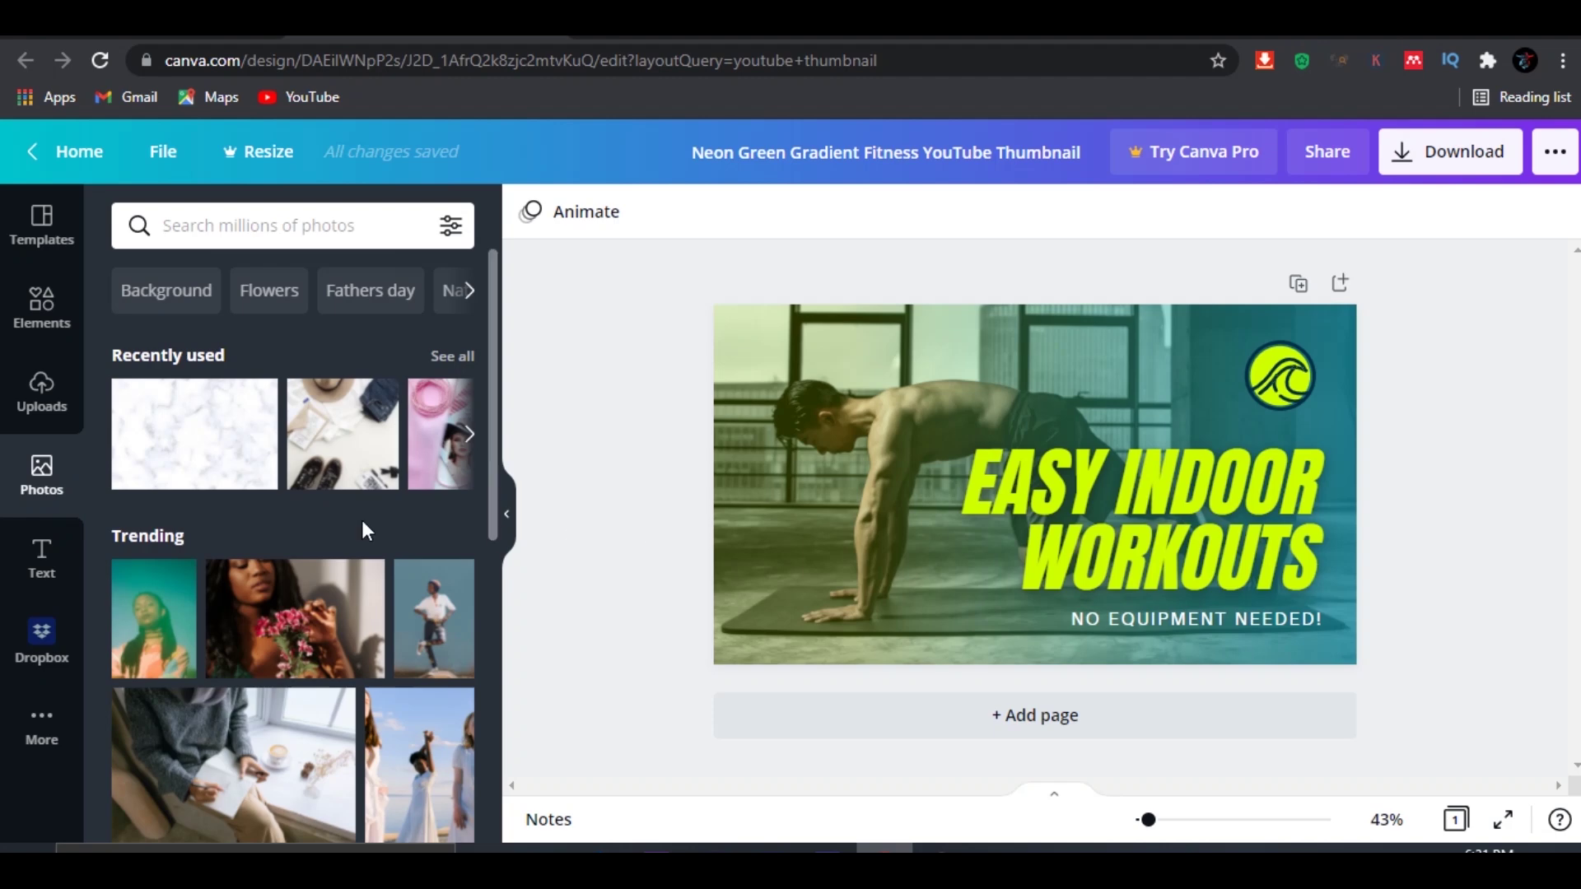
pyautogui.click(37, 555)
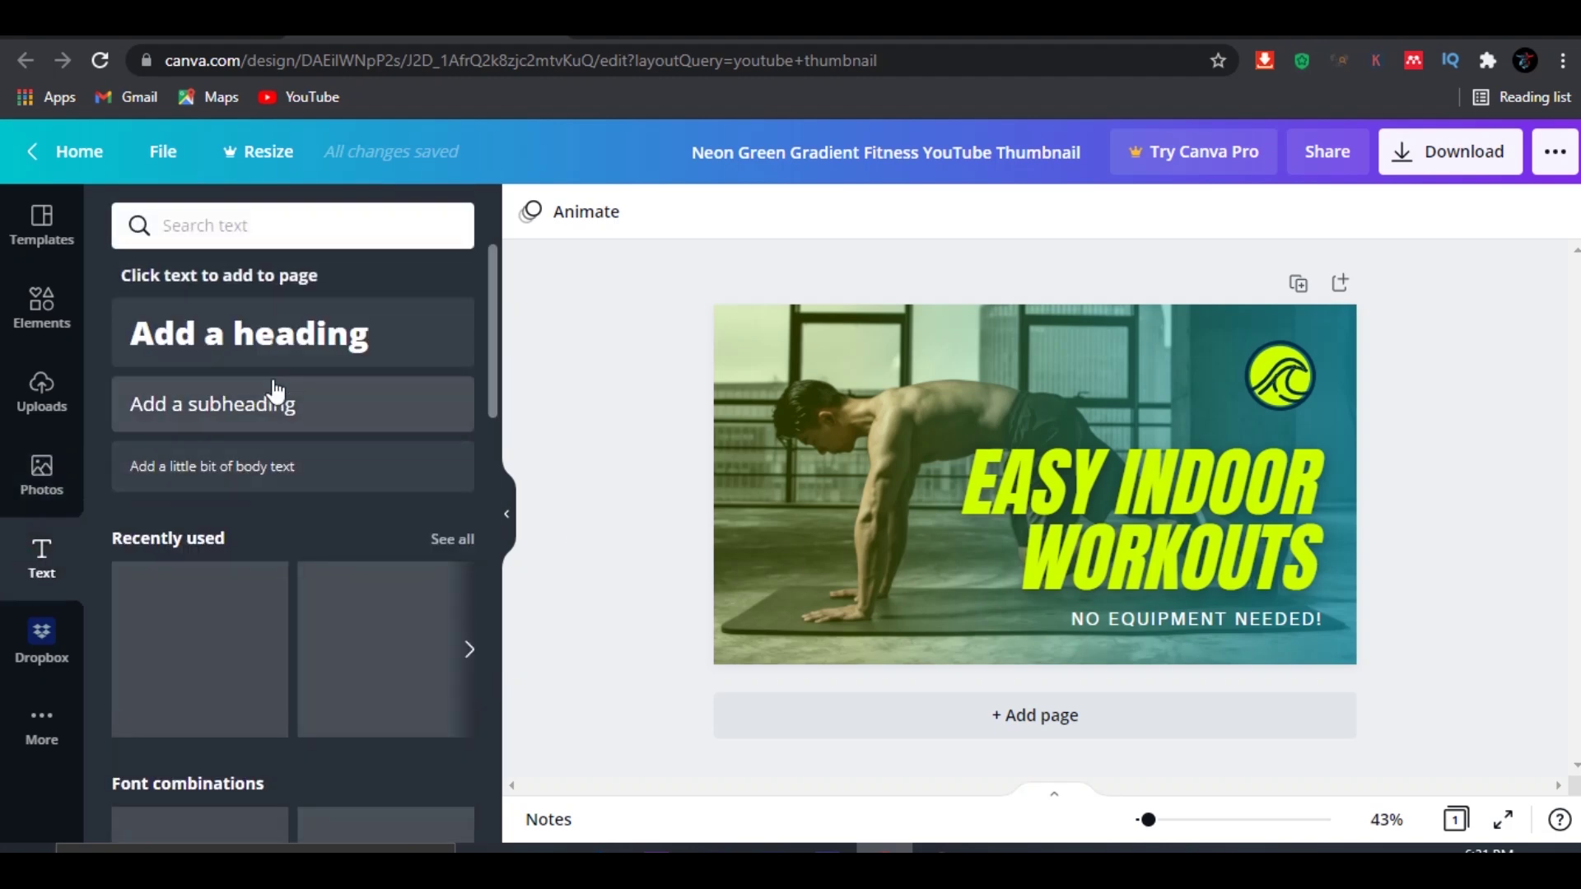
# Step: Select the template's background photo and start a search in the Photos library
pyautogui.scroll(-4, 269, 534)
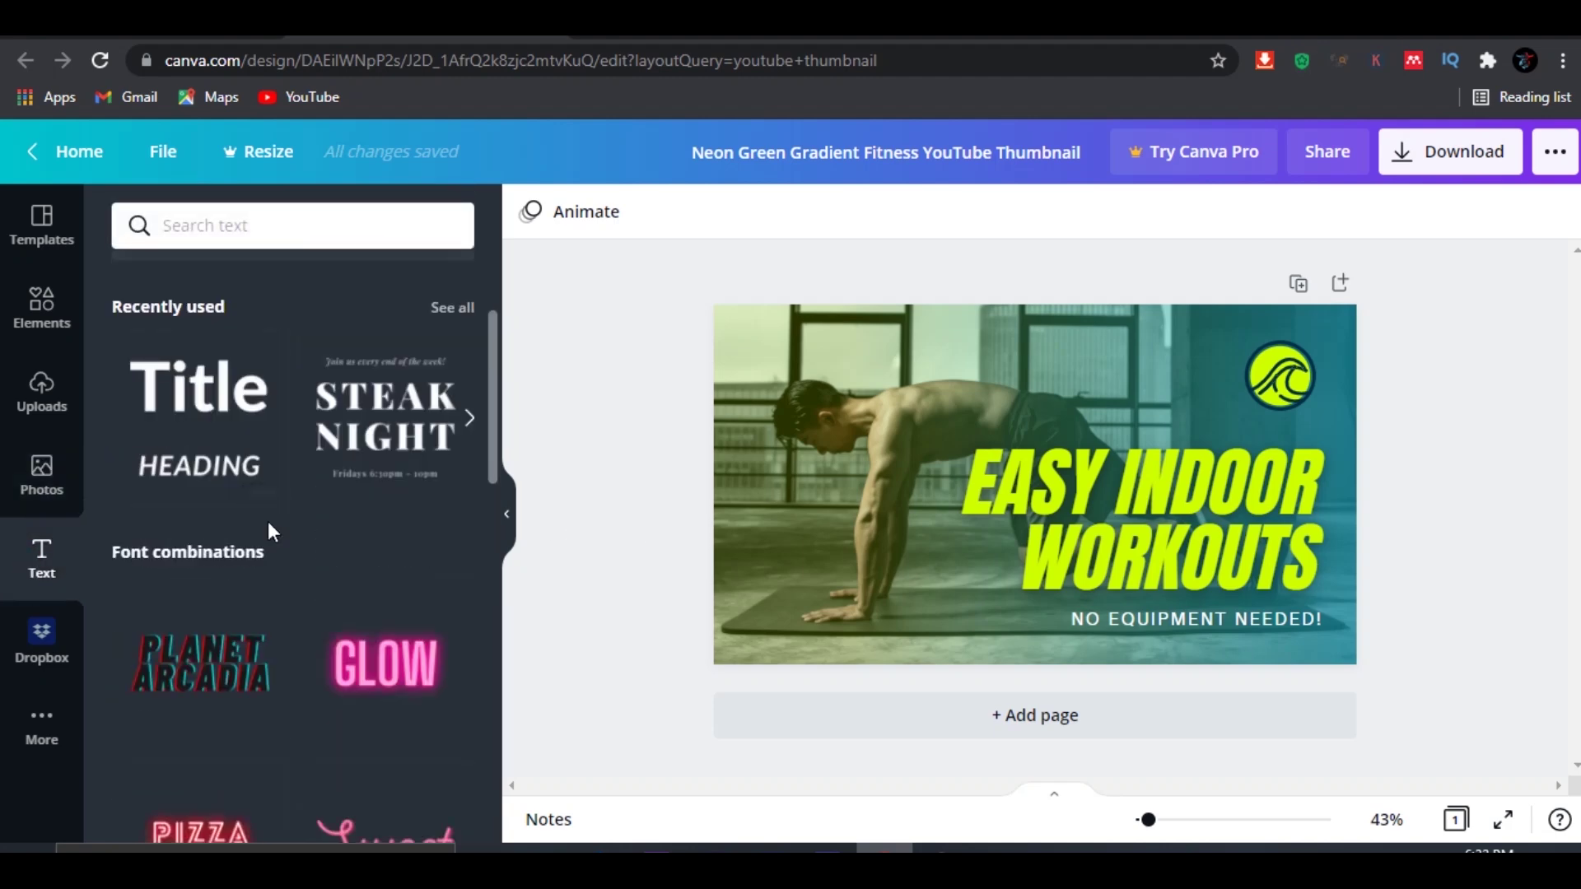
pyautogui.scroll(-2, 165, 560)
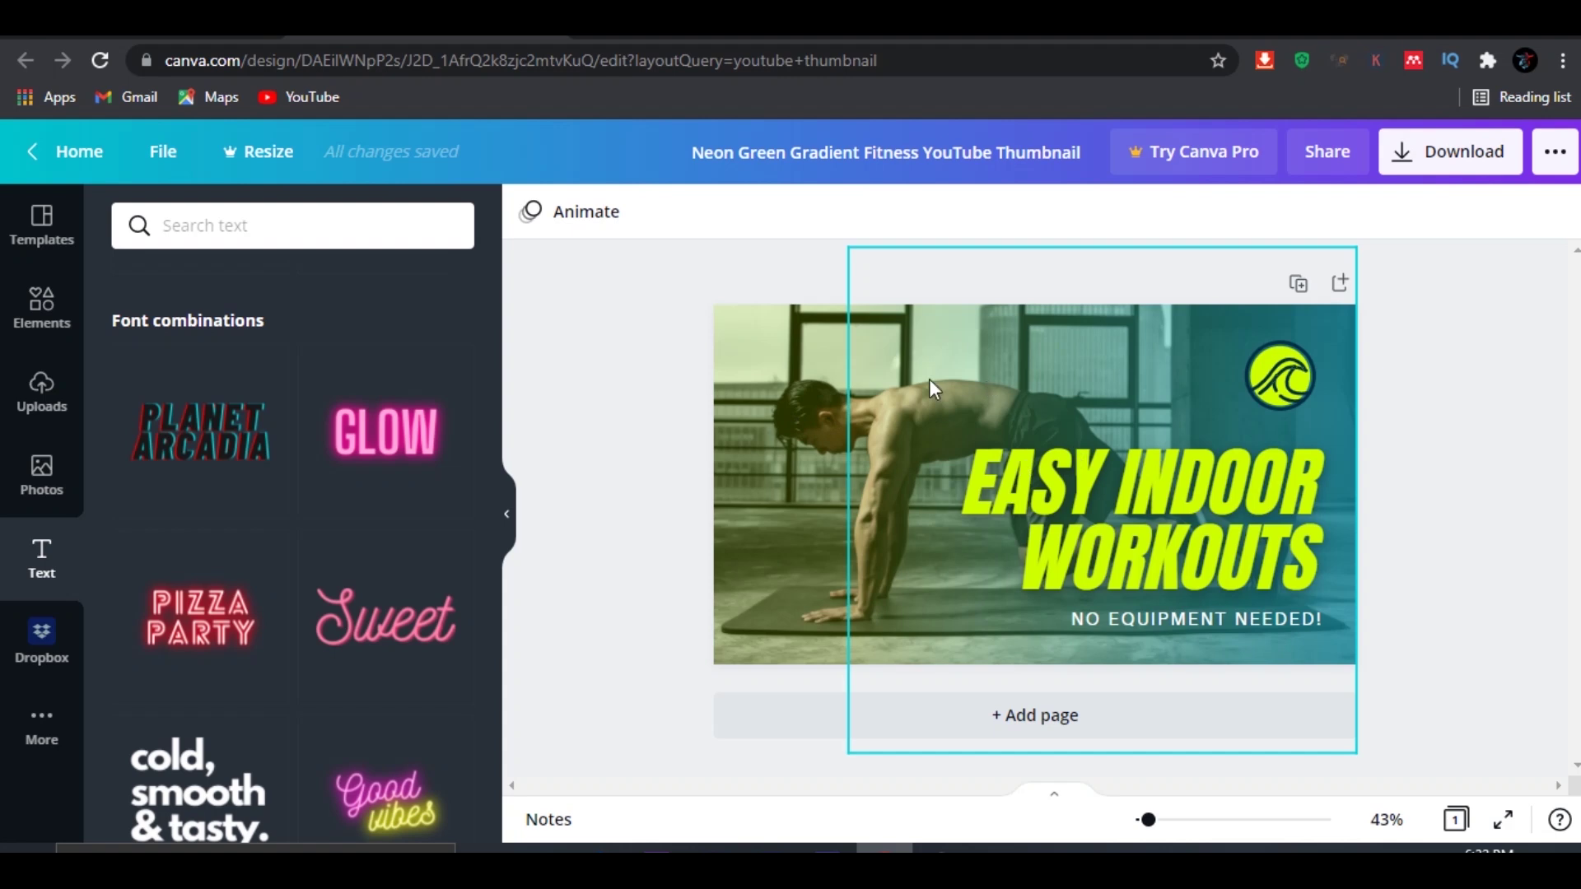
pyautogui.click(779, 384)
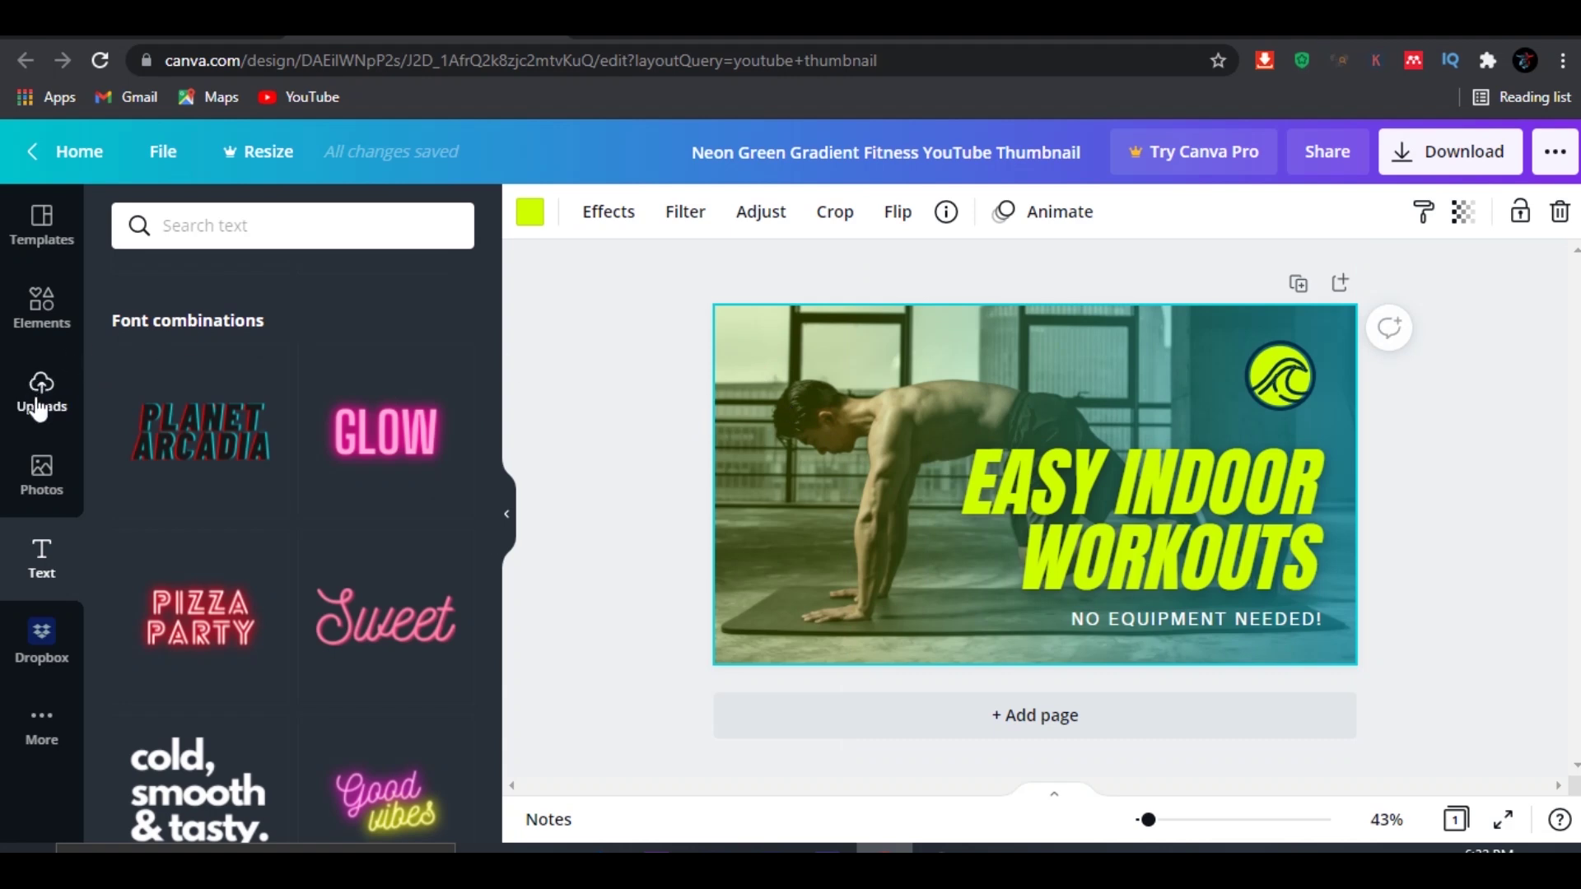
pyautogui.click(41, 476)
pyautogui.click(188, 230)
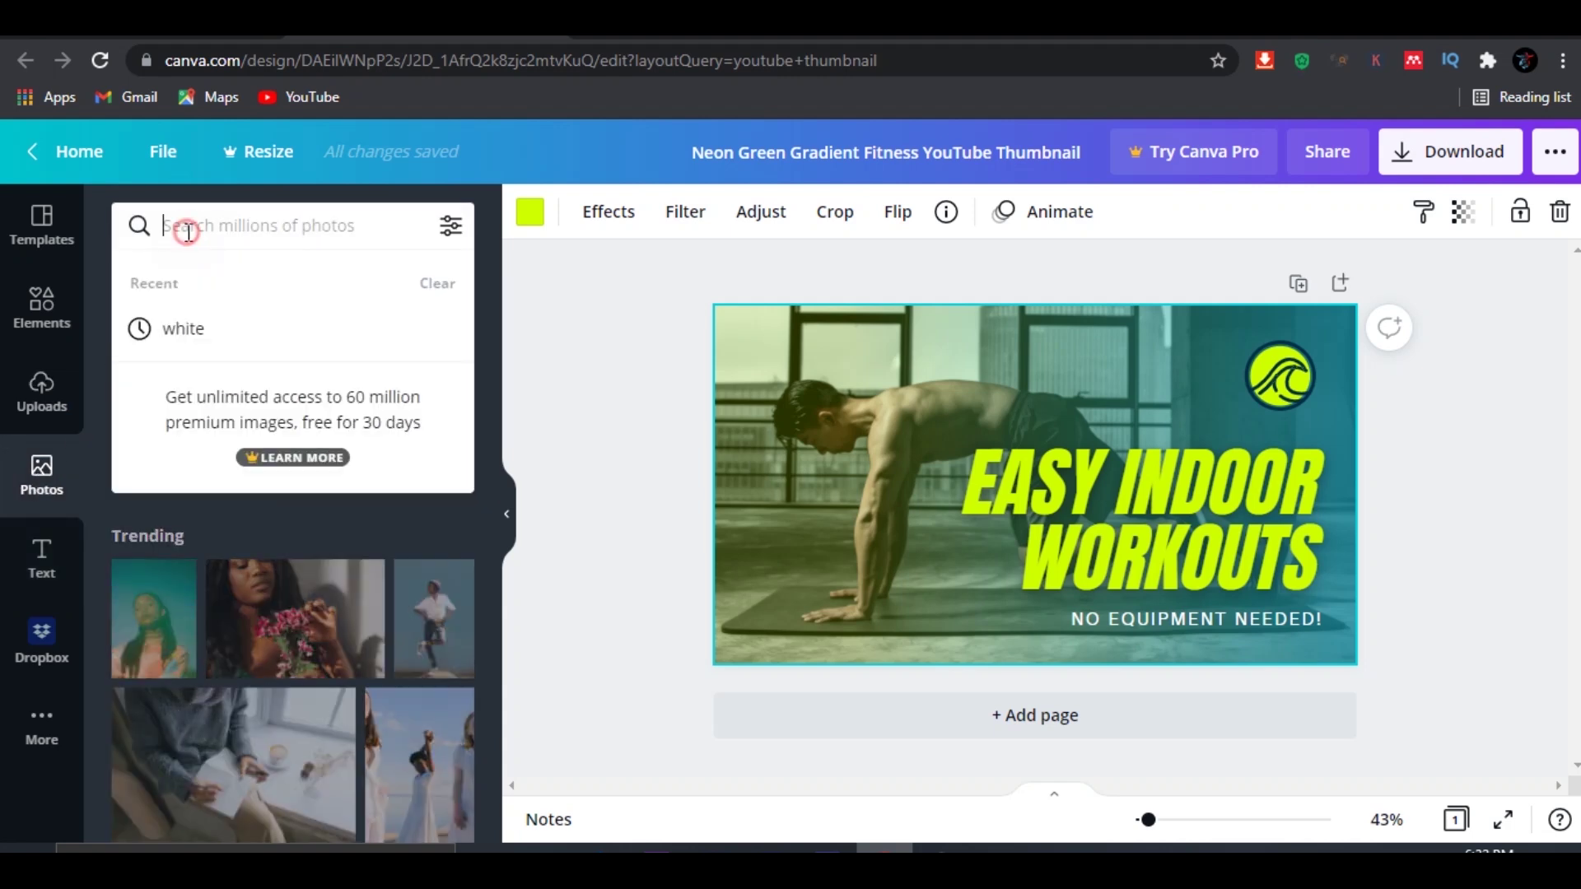
# Step: Search stock photos for 'white' and scroll to the free white marble texture
pyautogui.write('white')
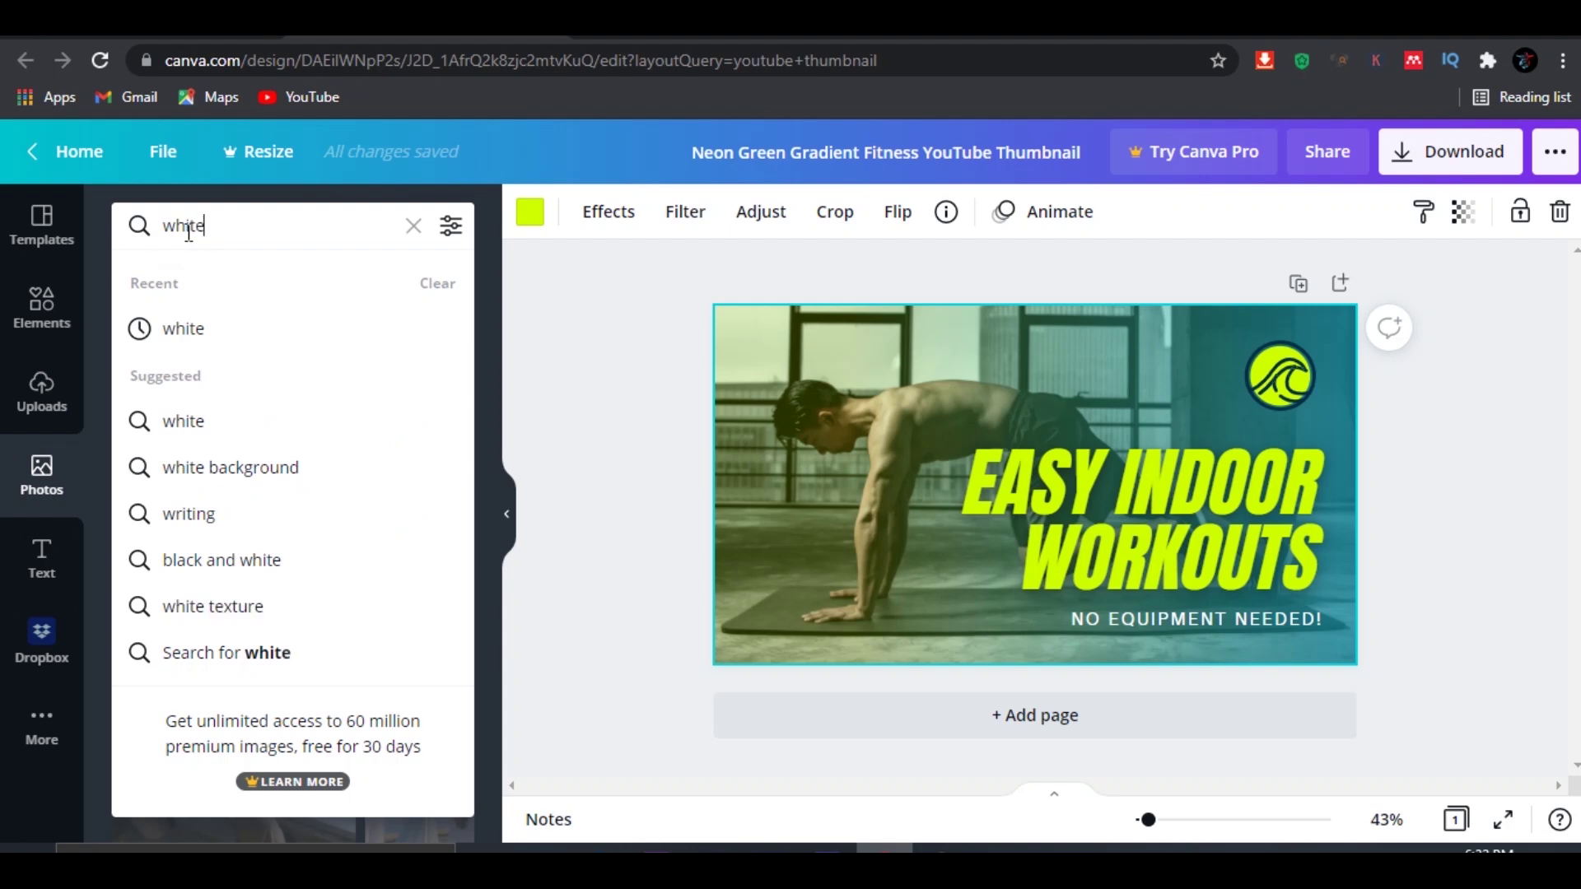
pyautogui.press('Return')
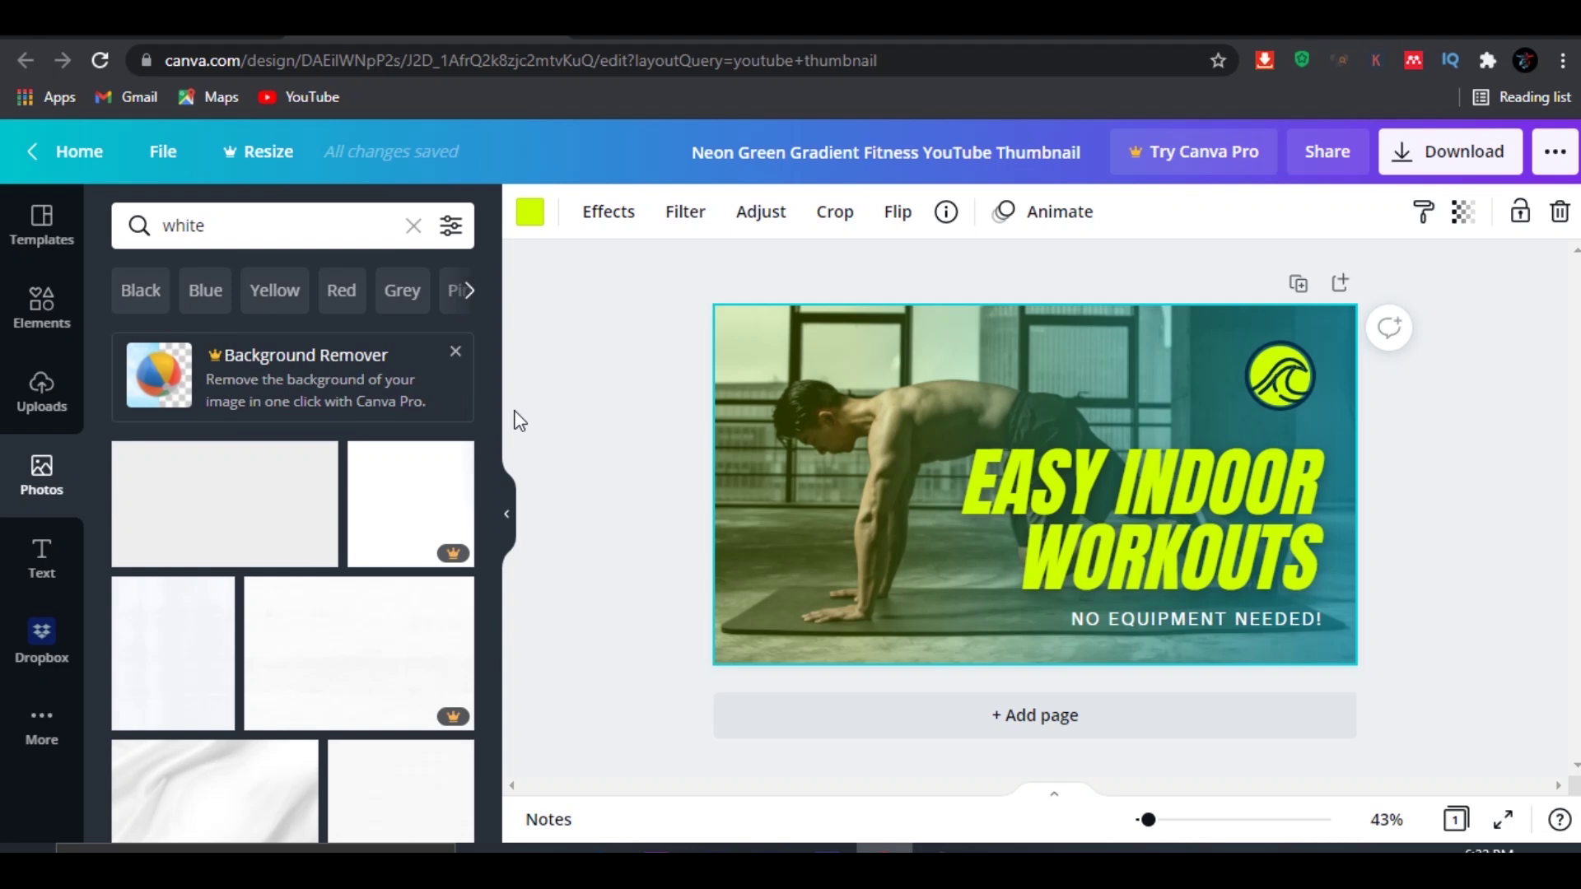
pyautogui.scroll(-2, 406, 428)
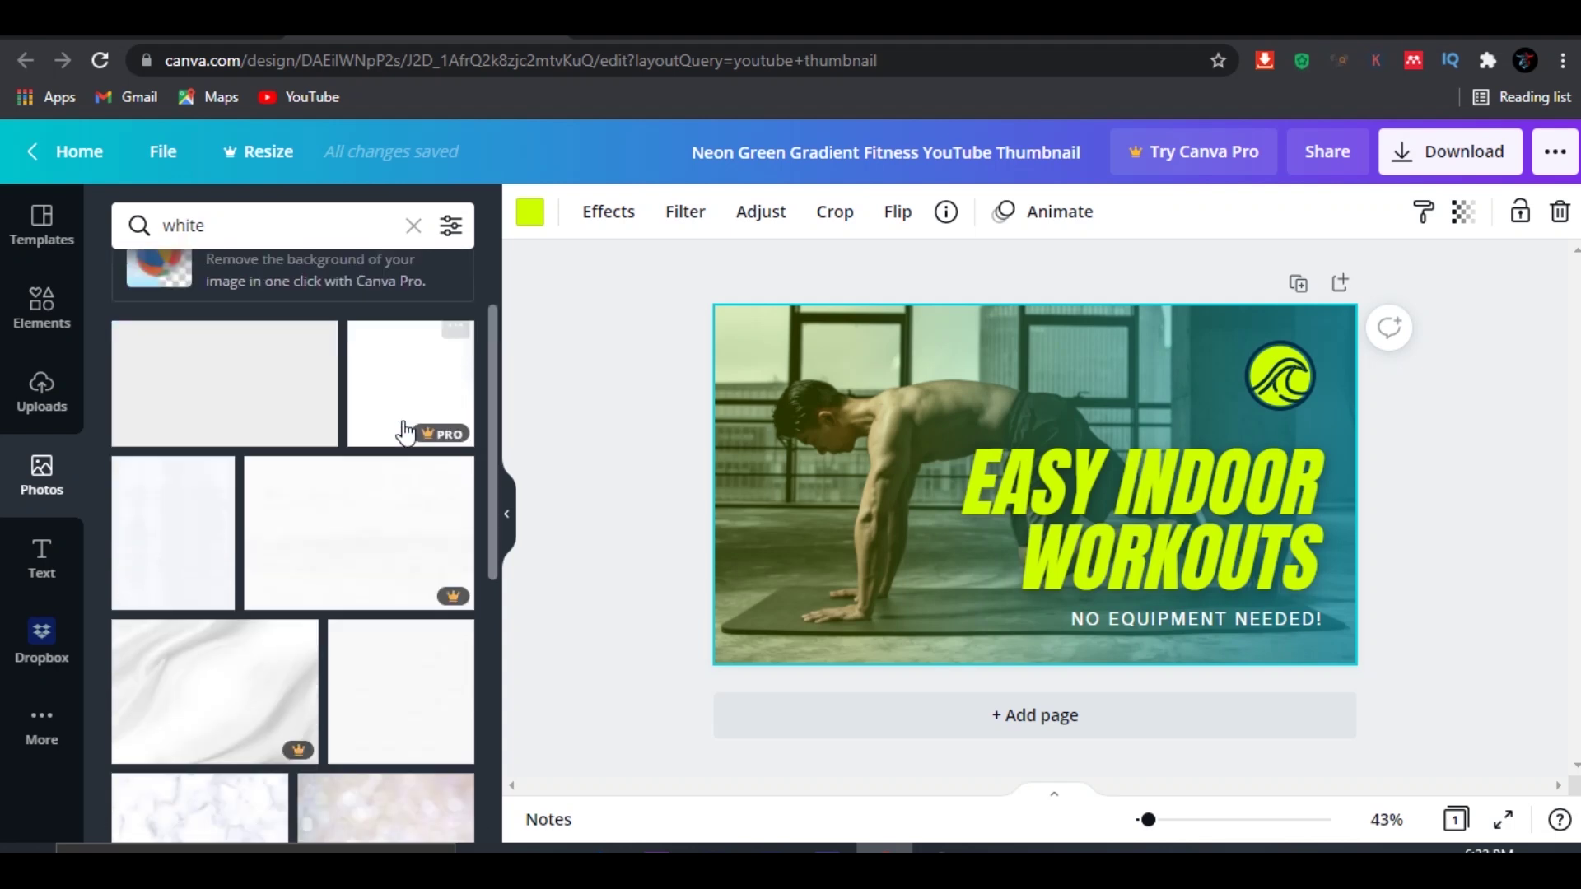
pyautogui.scroll(-2, 352, 522)
pyautogui.scroll(-2, 261, 529)
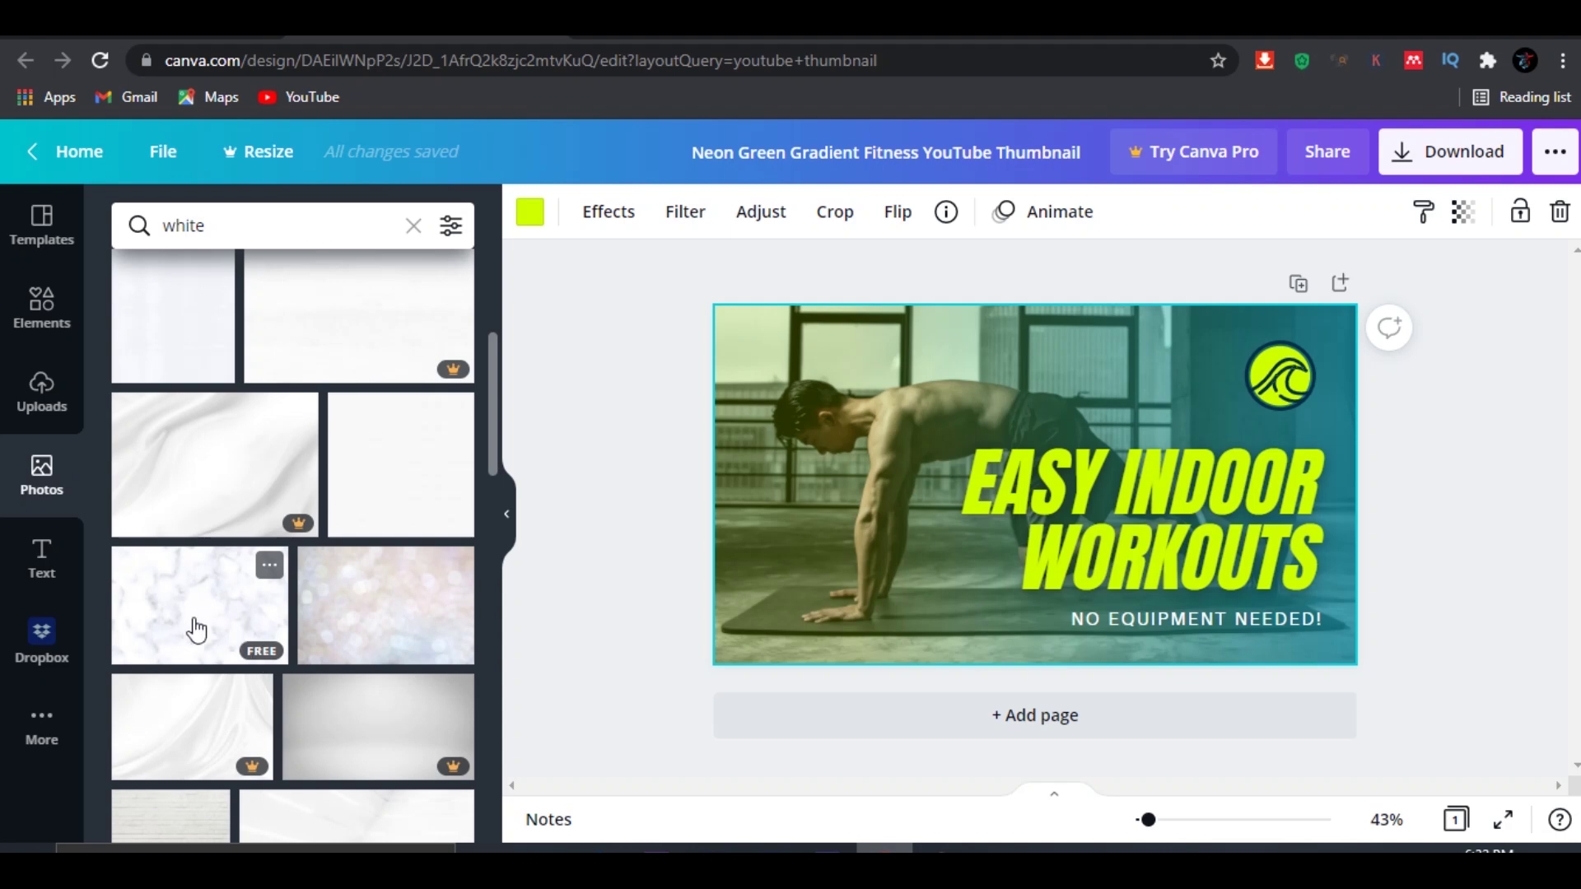
# Step: Drag the free white marble photo onto the thumbnail and stretch it over the page
pyautogui.click(191, 626)
pyautogui.moveTo(191, 626); pyautogui.dragTo(804, 382)
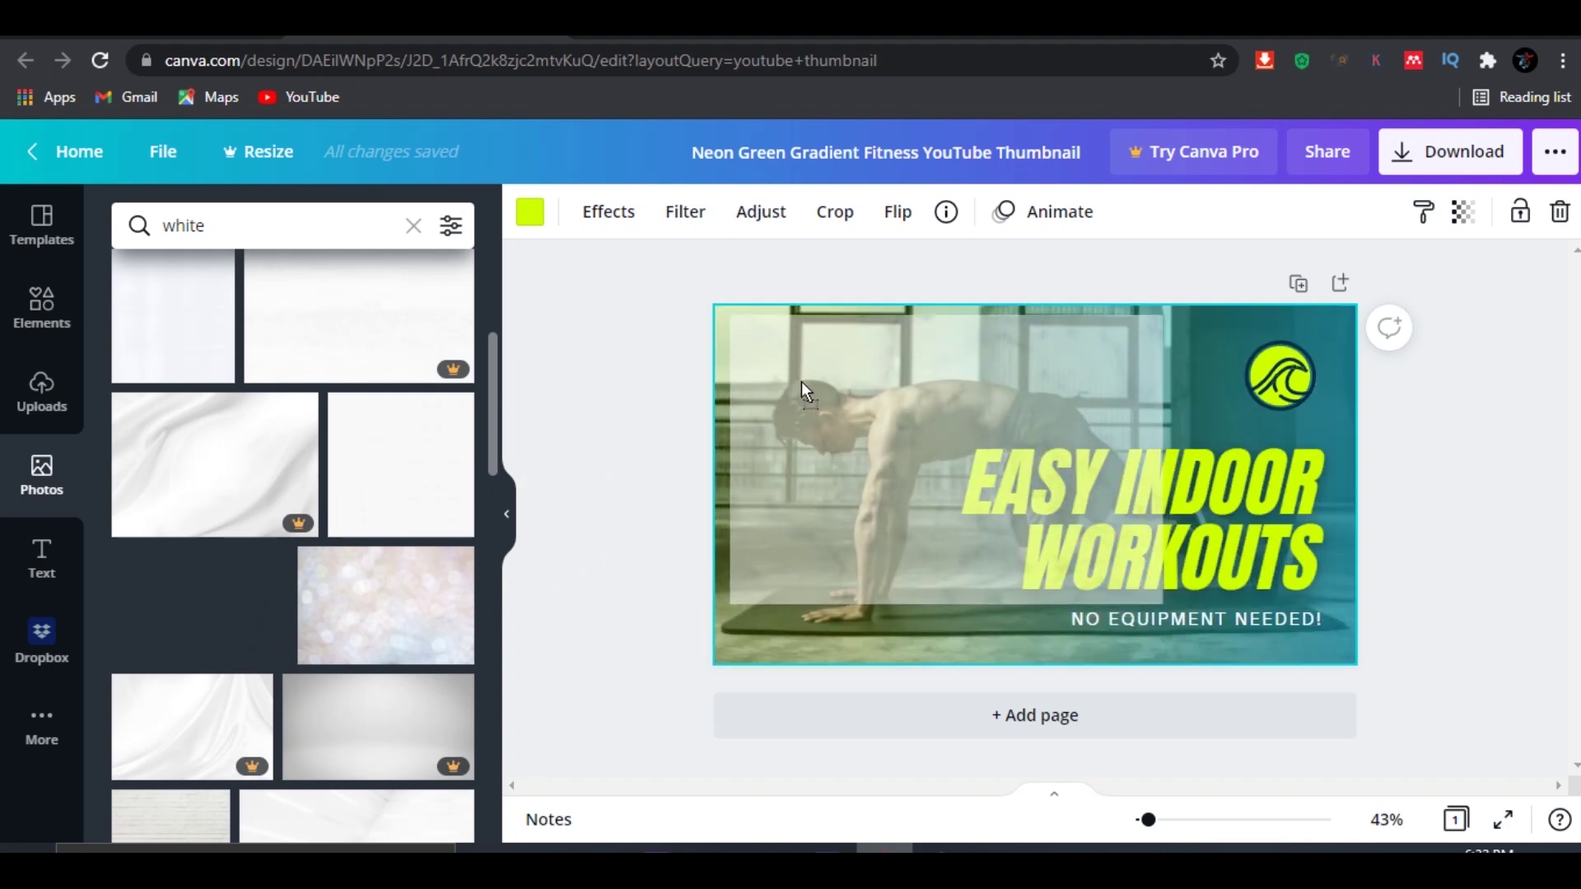
pyautogui.moveTo(804, 382); pyautogui.dragTo(789, 373)
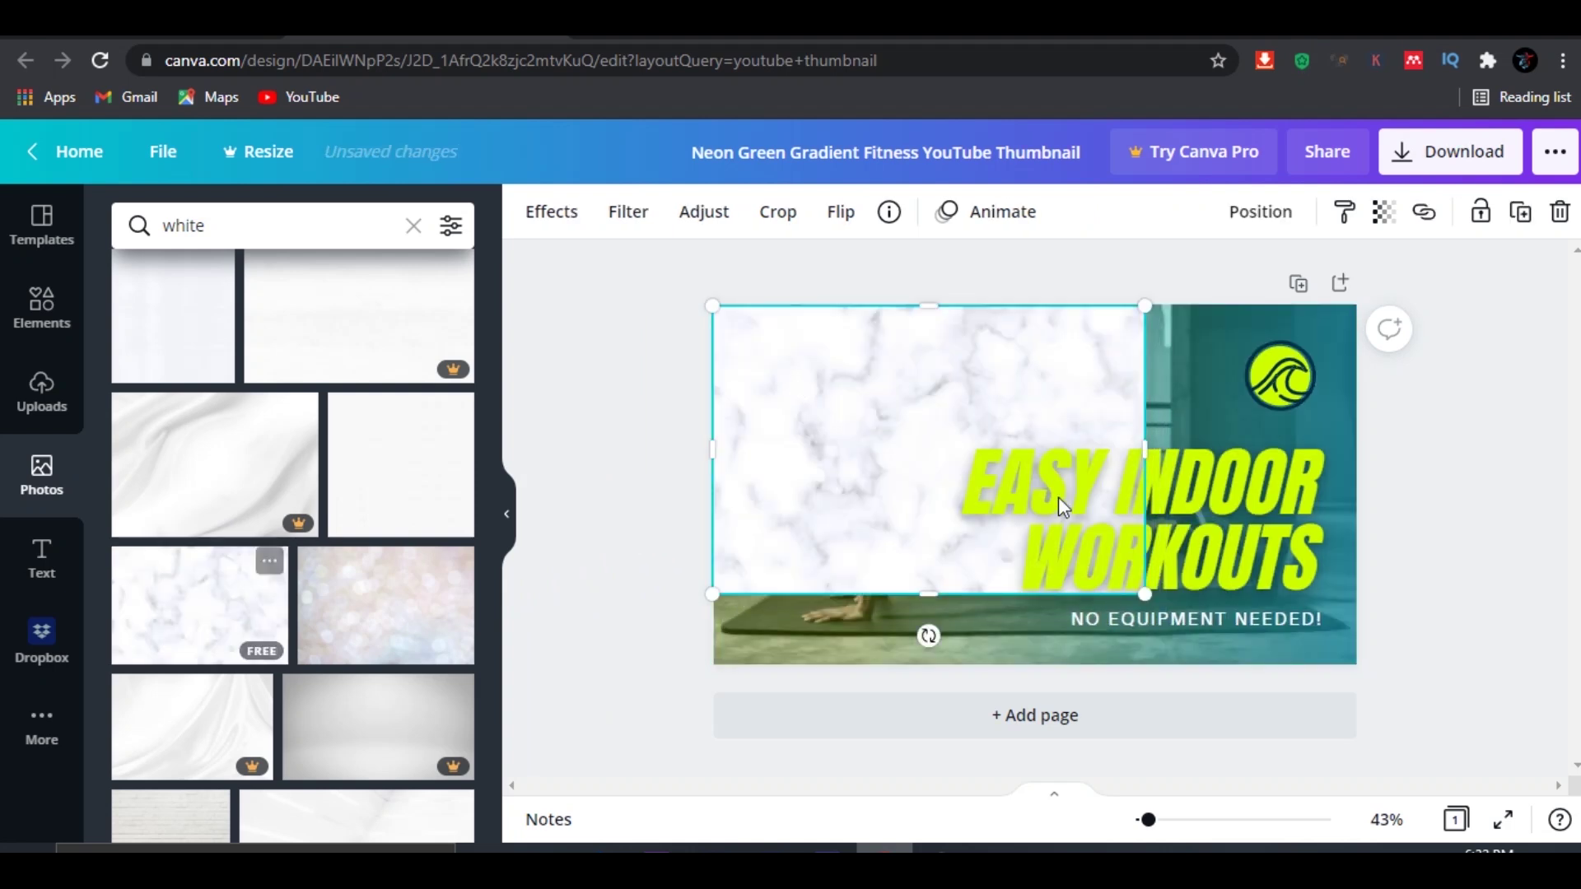
pyautogui.moveTo(1145, 593); pyautogui.dragTo(1342, 653)
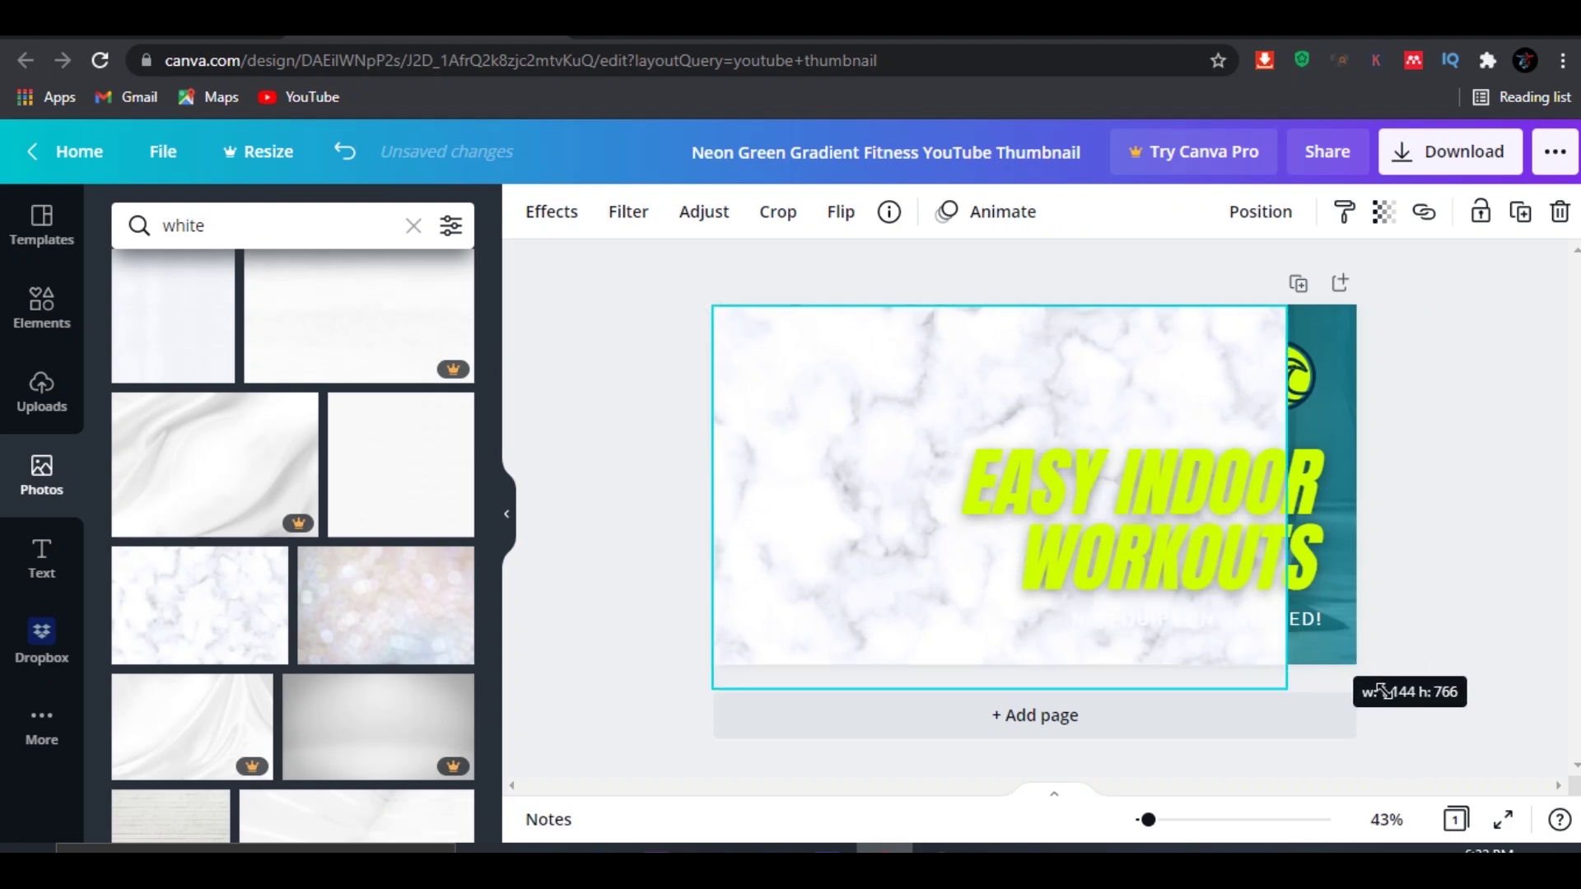
pyautogui.moveTo(1386, 698); pyautogui.dragTo(1357, 732)
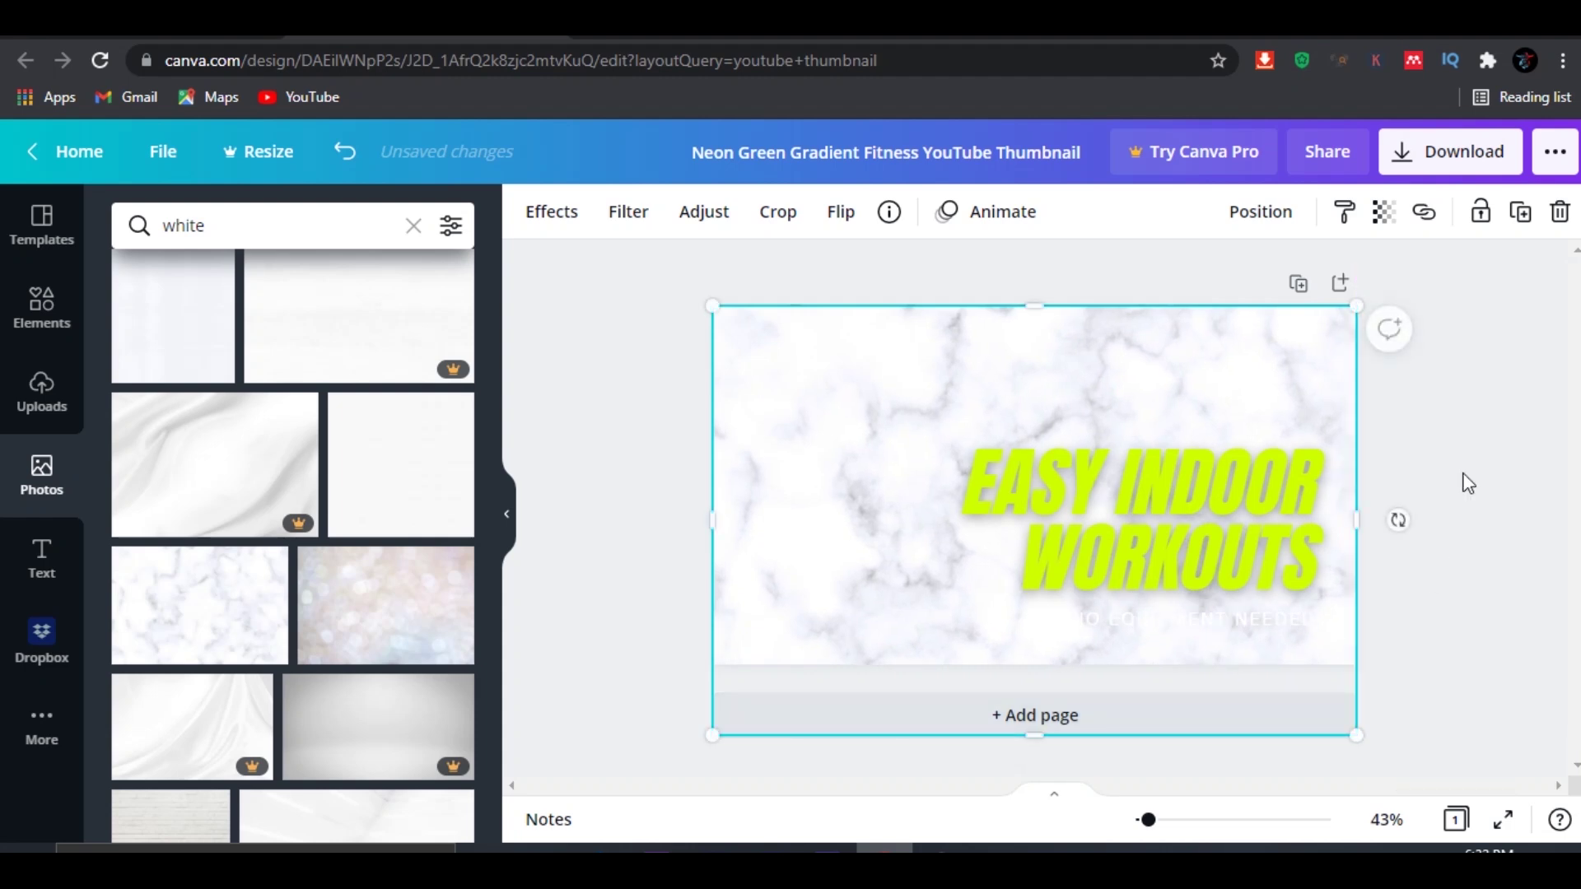
pyautogui.click(1495, 424)
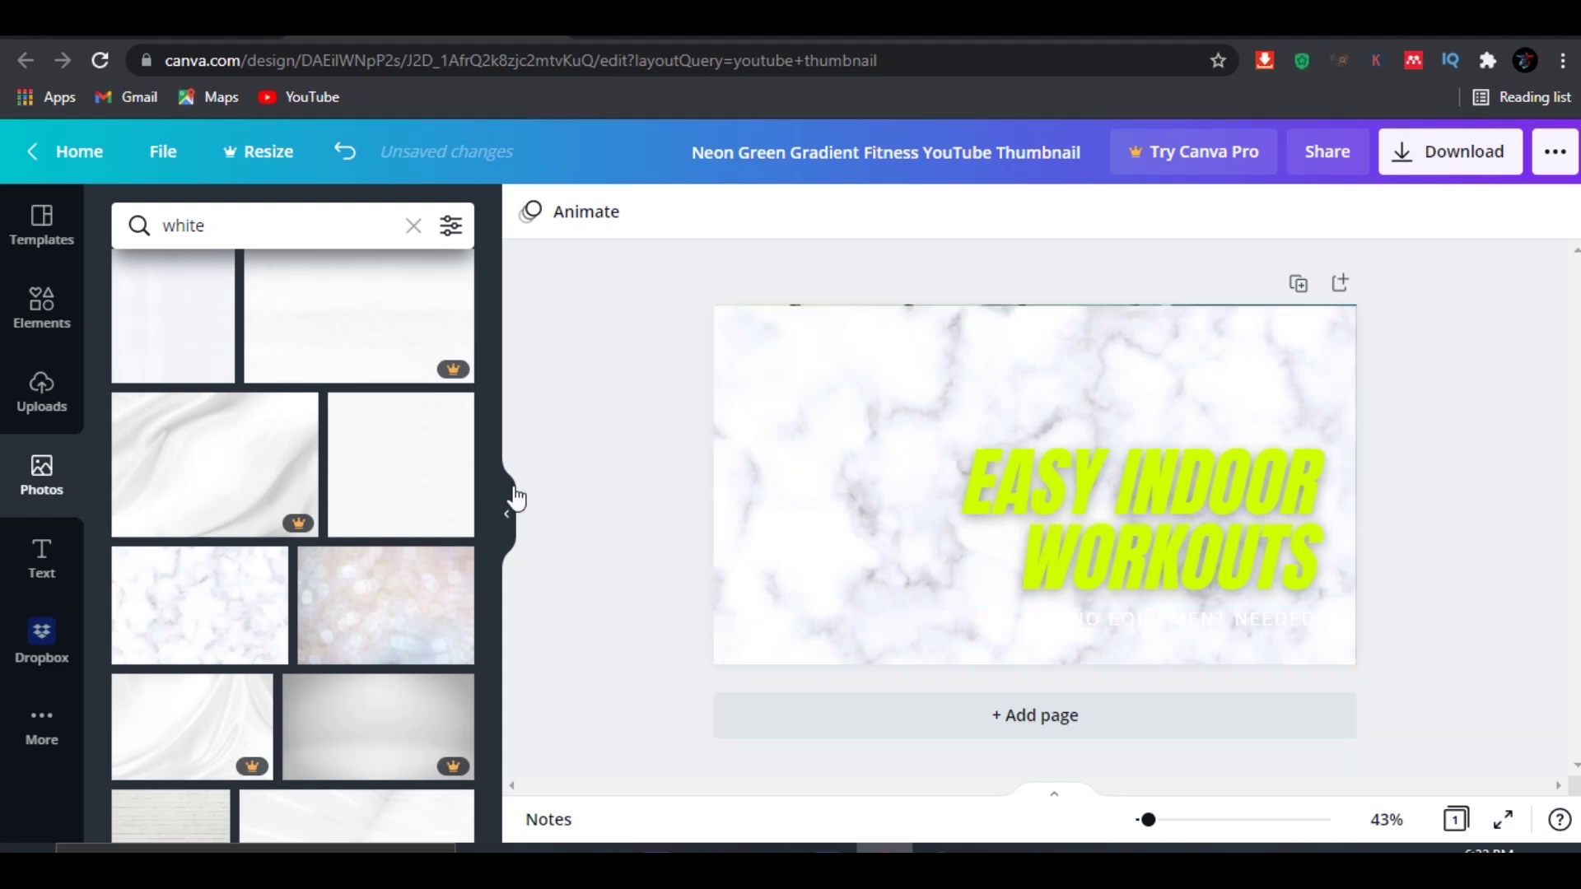
pyautogui.click(842, 675)
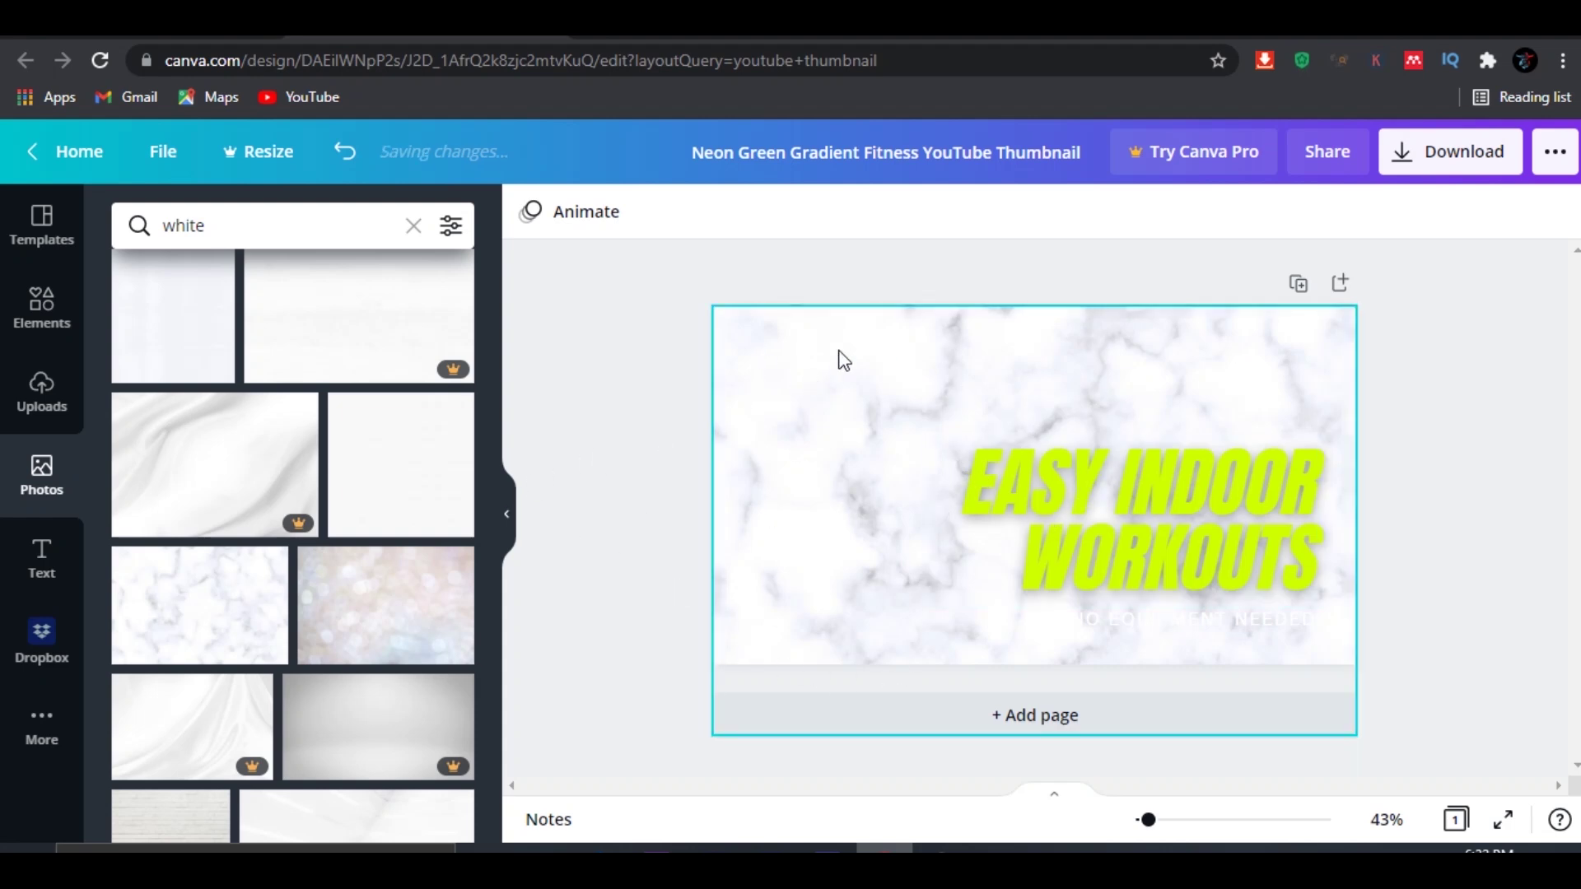
pyautogui.click(834, 439)
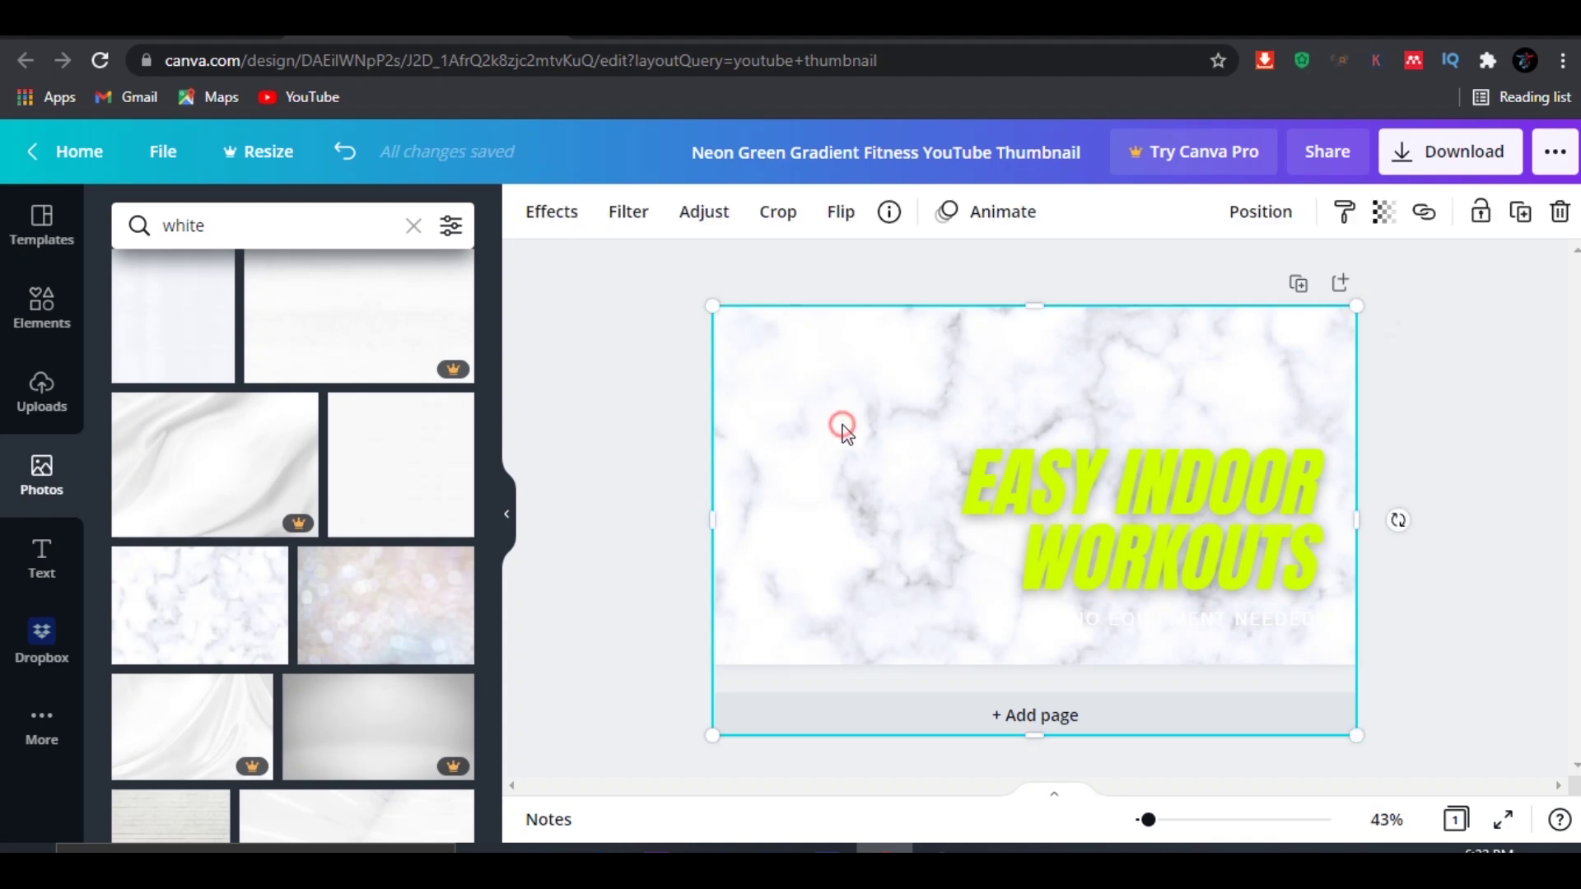
# Step: Undo the marble placement, re-add the marble photo and stretch it across the whole canvas
pyautogui.click(341, 158)
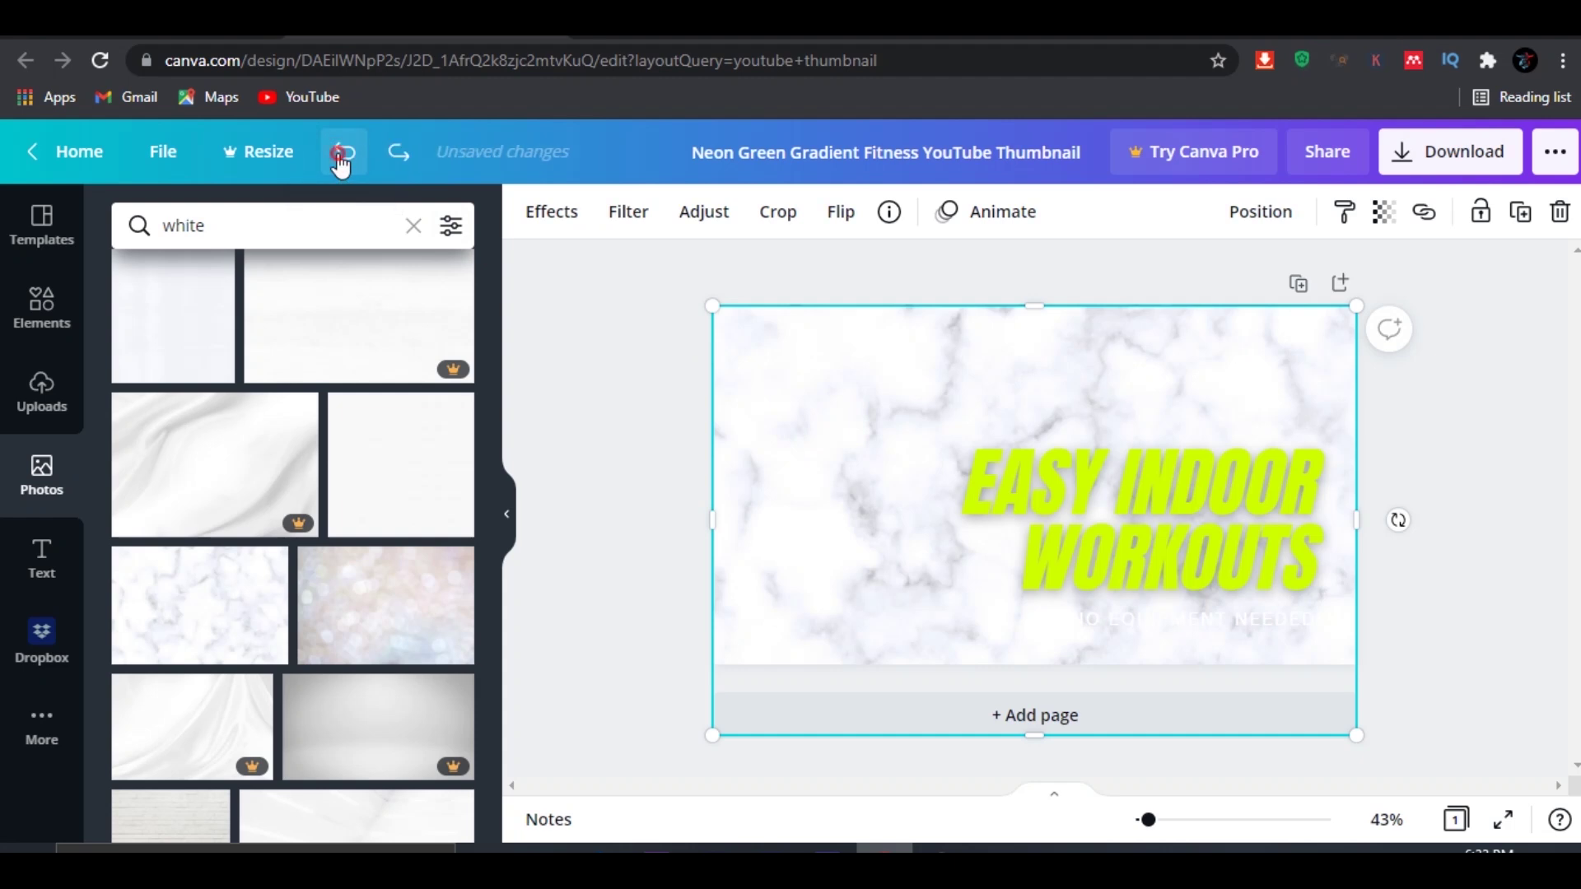
pyautogui.click(341, 158)
pyautogui.click(341, 158)
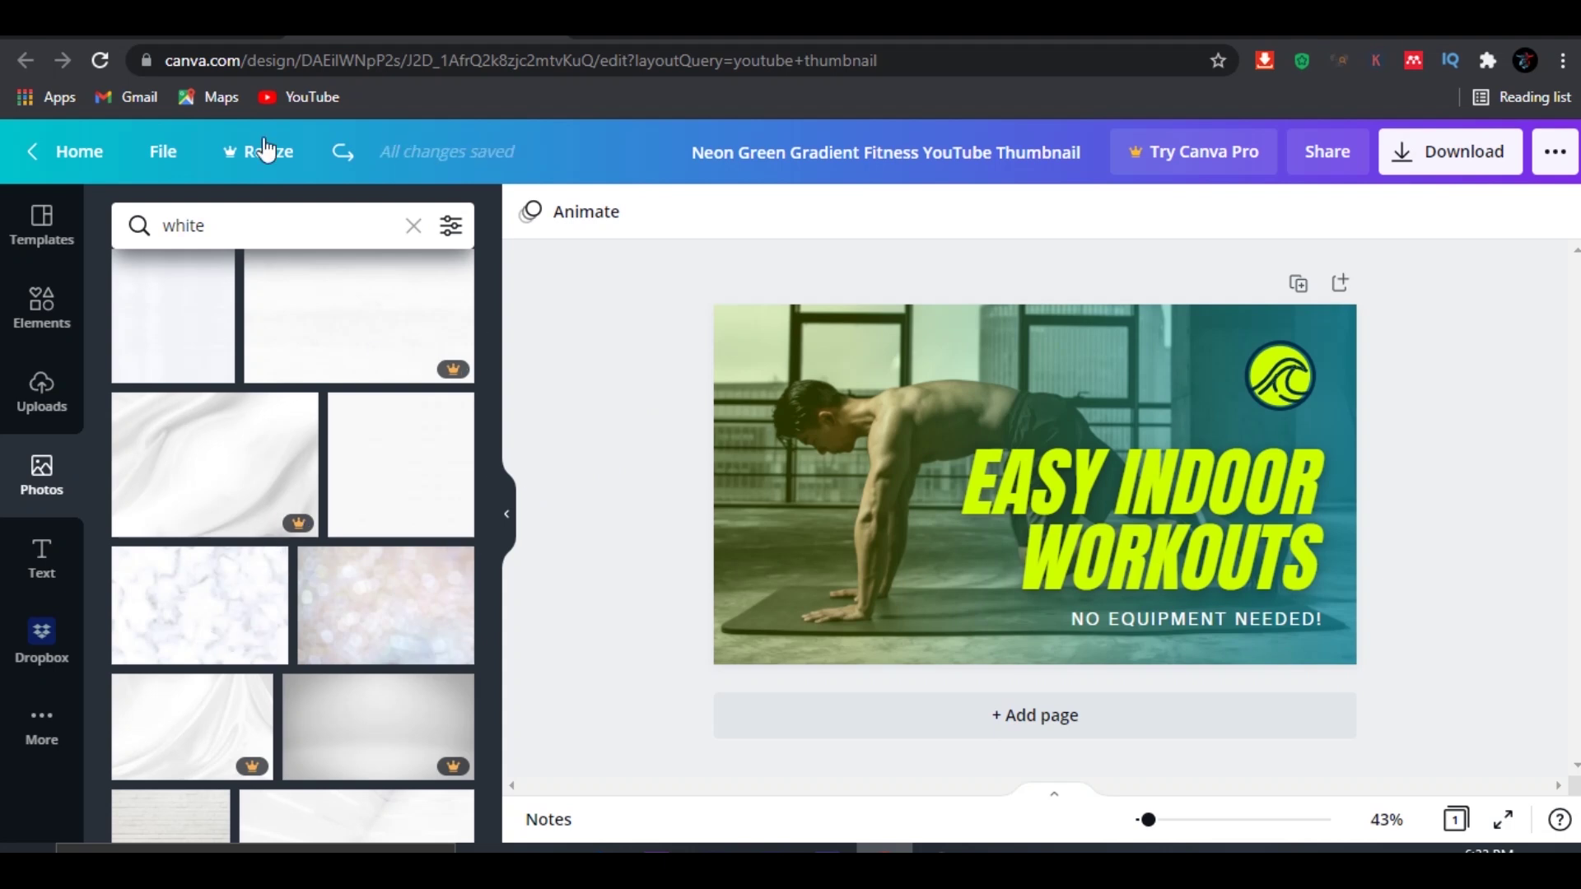
pyautogui.click(201, 605)
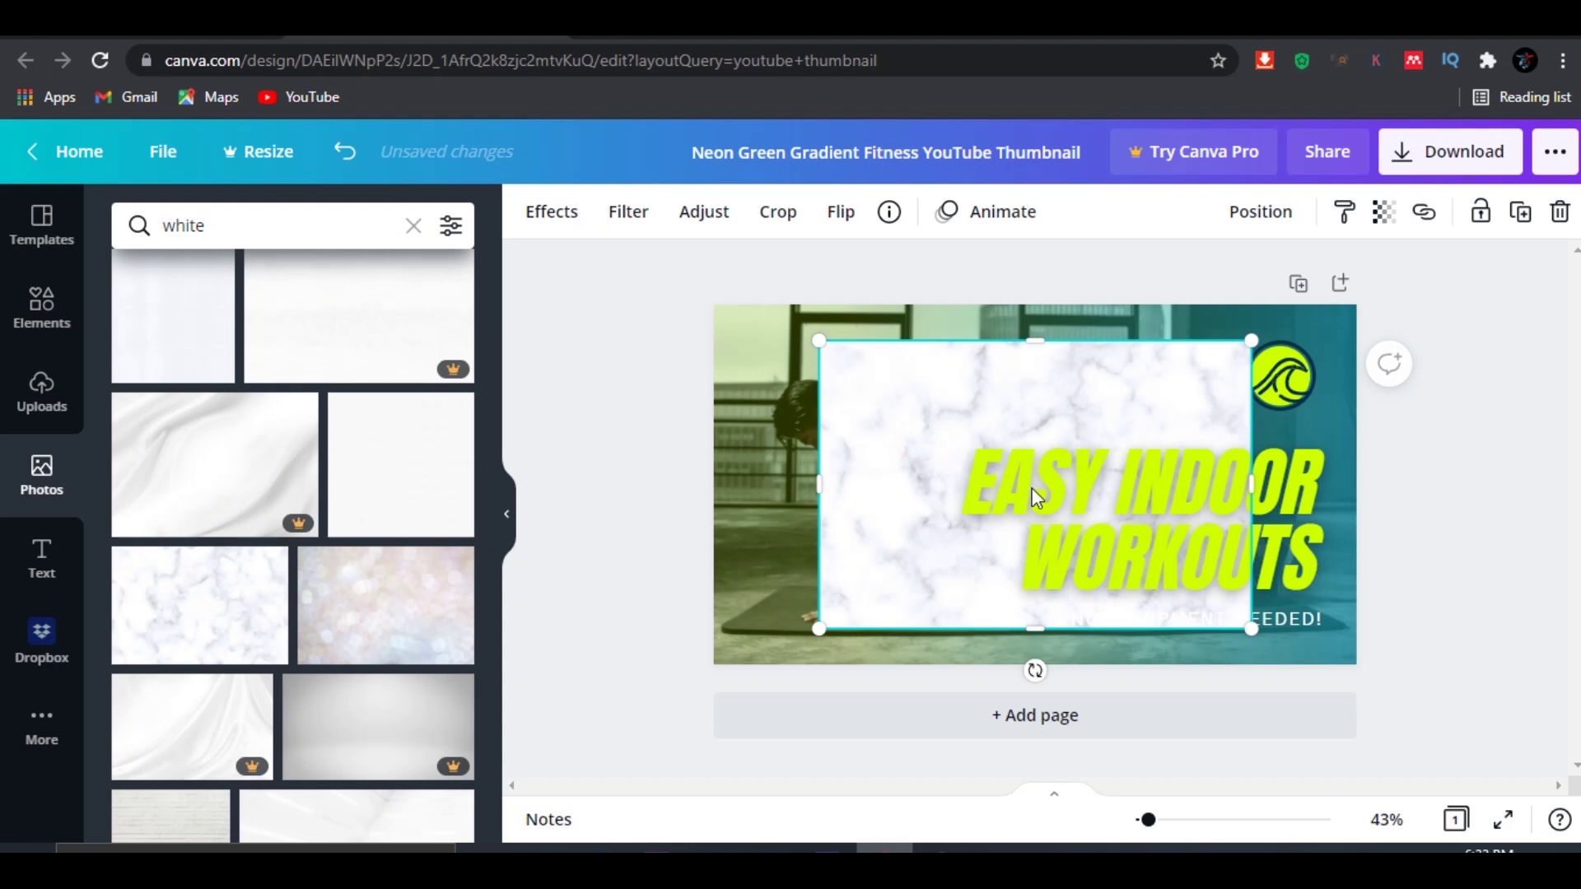
pyautogui.moveTo(881, 356); pyautogui.dragTo(990, 412)
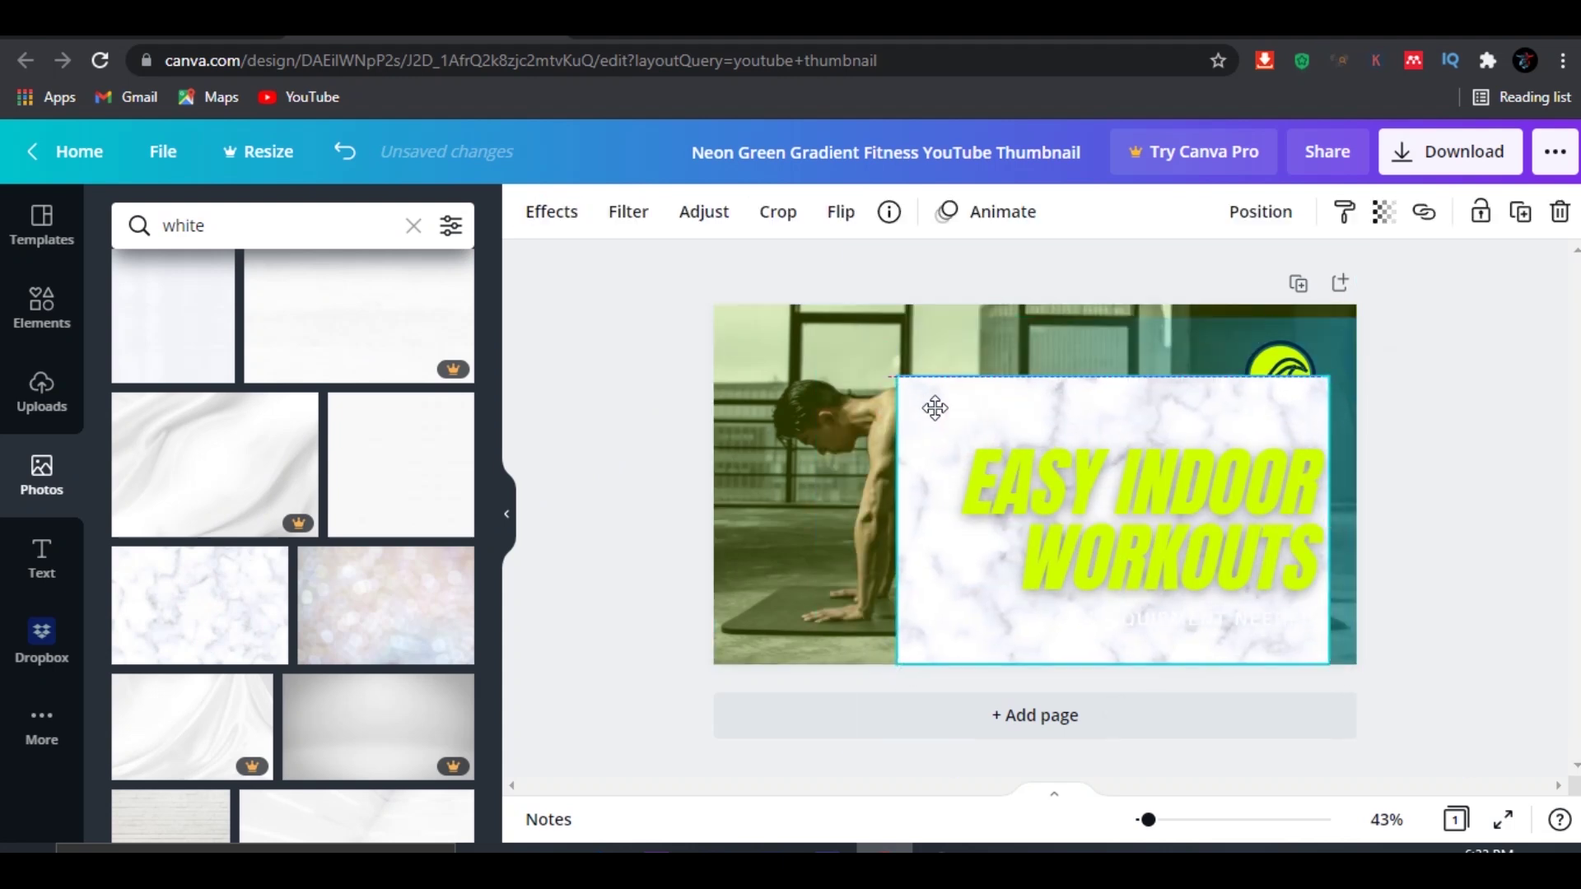
pyautogui.moveTo(945, 428)
pyautogui.mouseDown()
pyautogui.moveTo(941, 408)
pyautogui.moveTo(691, 292)
pyautogui.mouseUp()
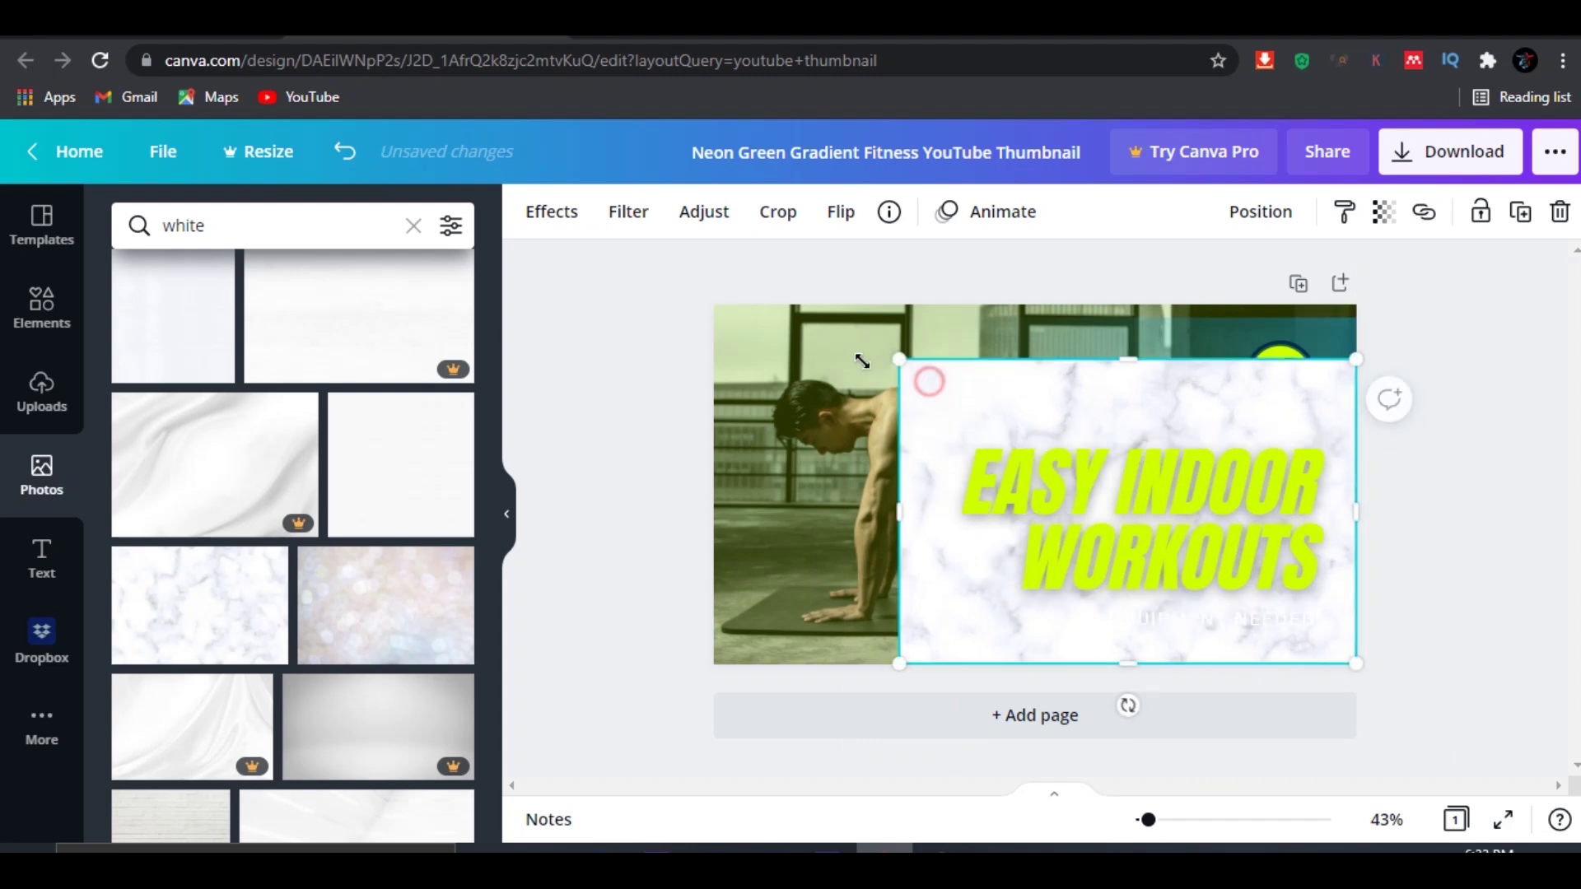
pyautogui.moveTo(691, 292); pyautogui.dragTo(633, 395)
# Step: Deselect the marble background and open a new browser tab
pyautogui.click(598, 389)
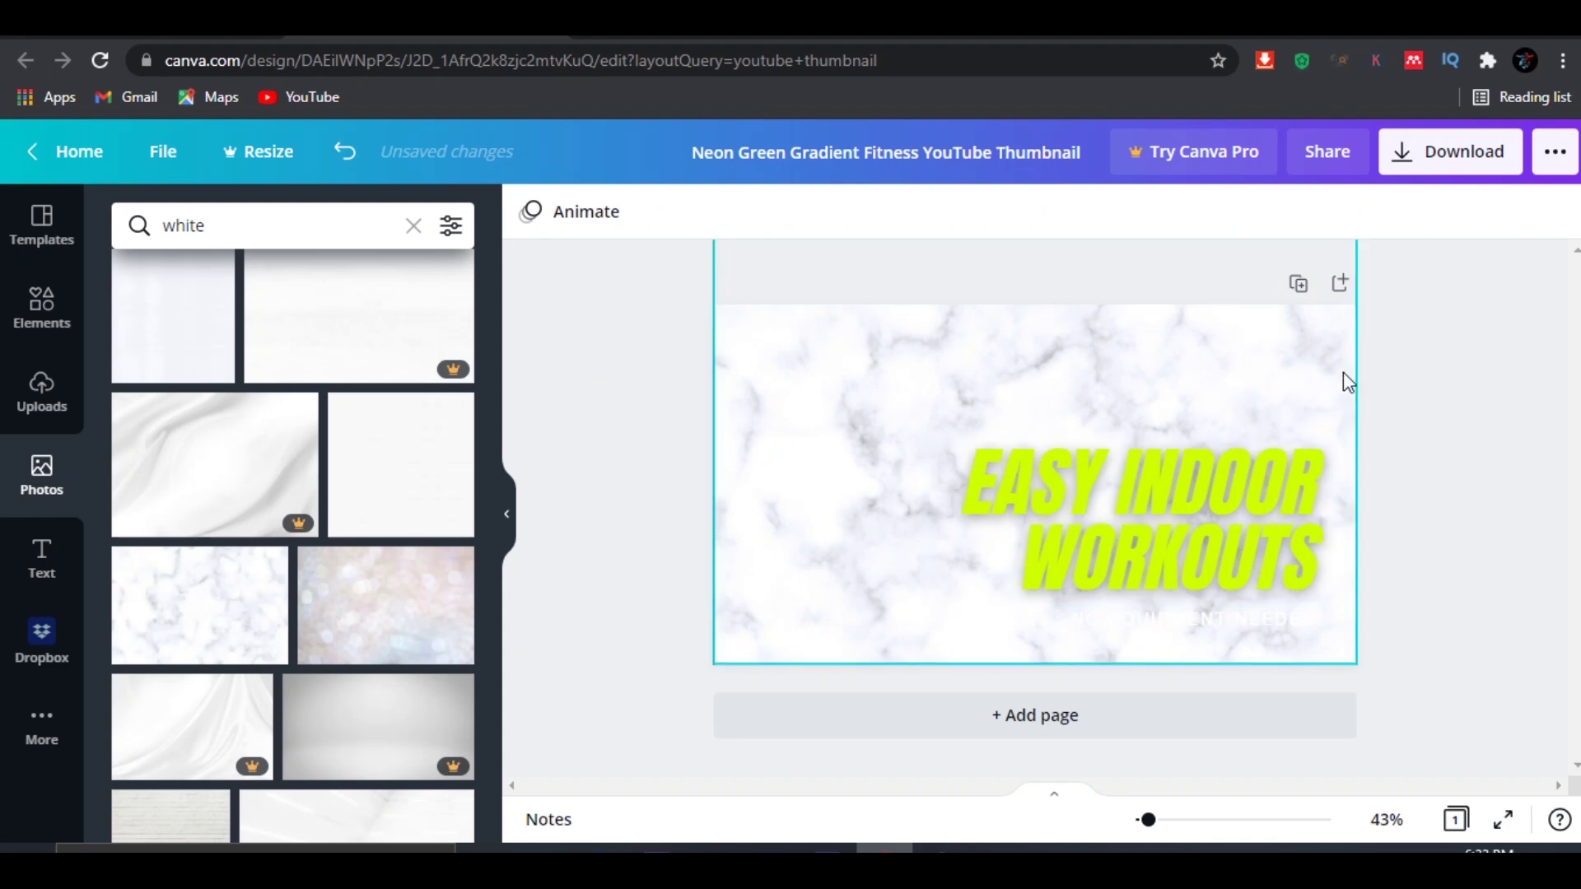
pyautogui.click(1483, 367)
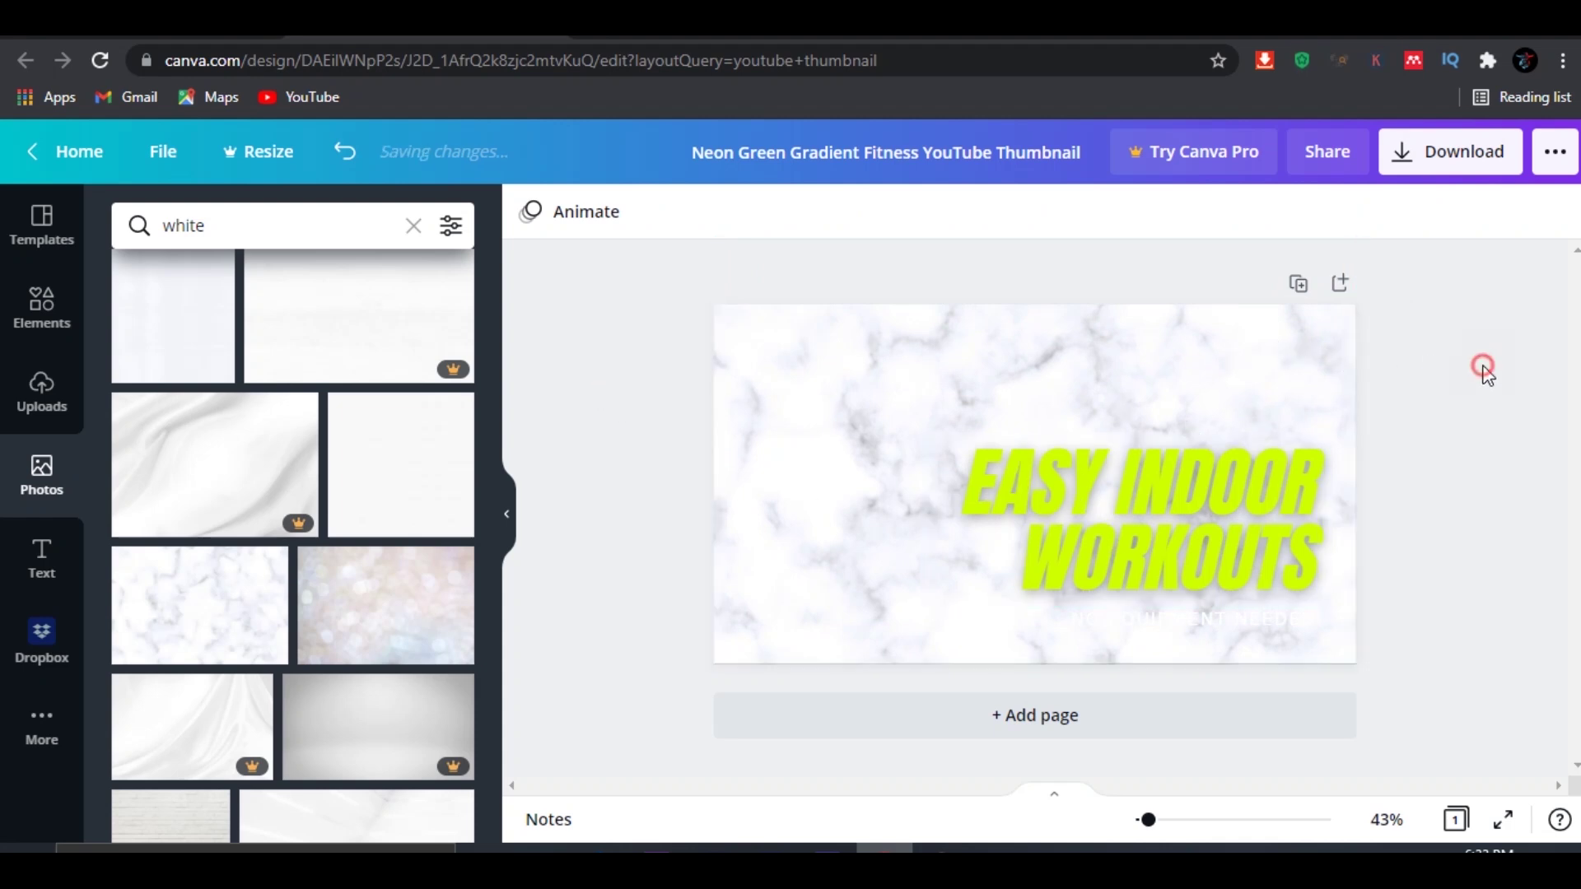
pyautogui.click(1180, 547)
pyautogui.click(838, 488)
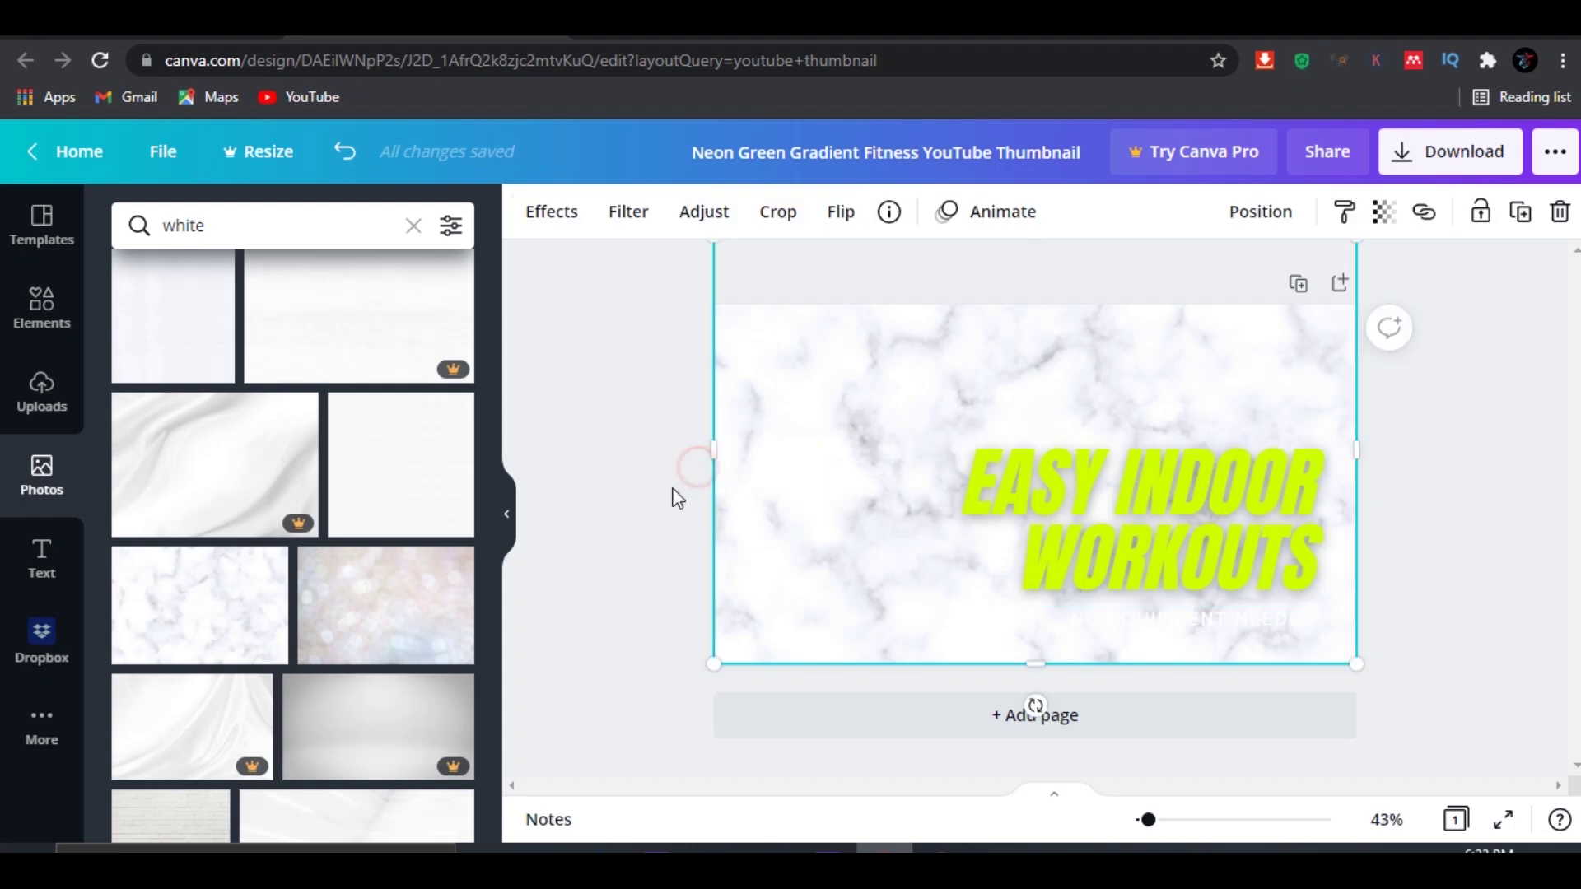
pyautogui.click(625, 504)
pyautogui.click(1021, 499)
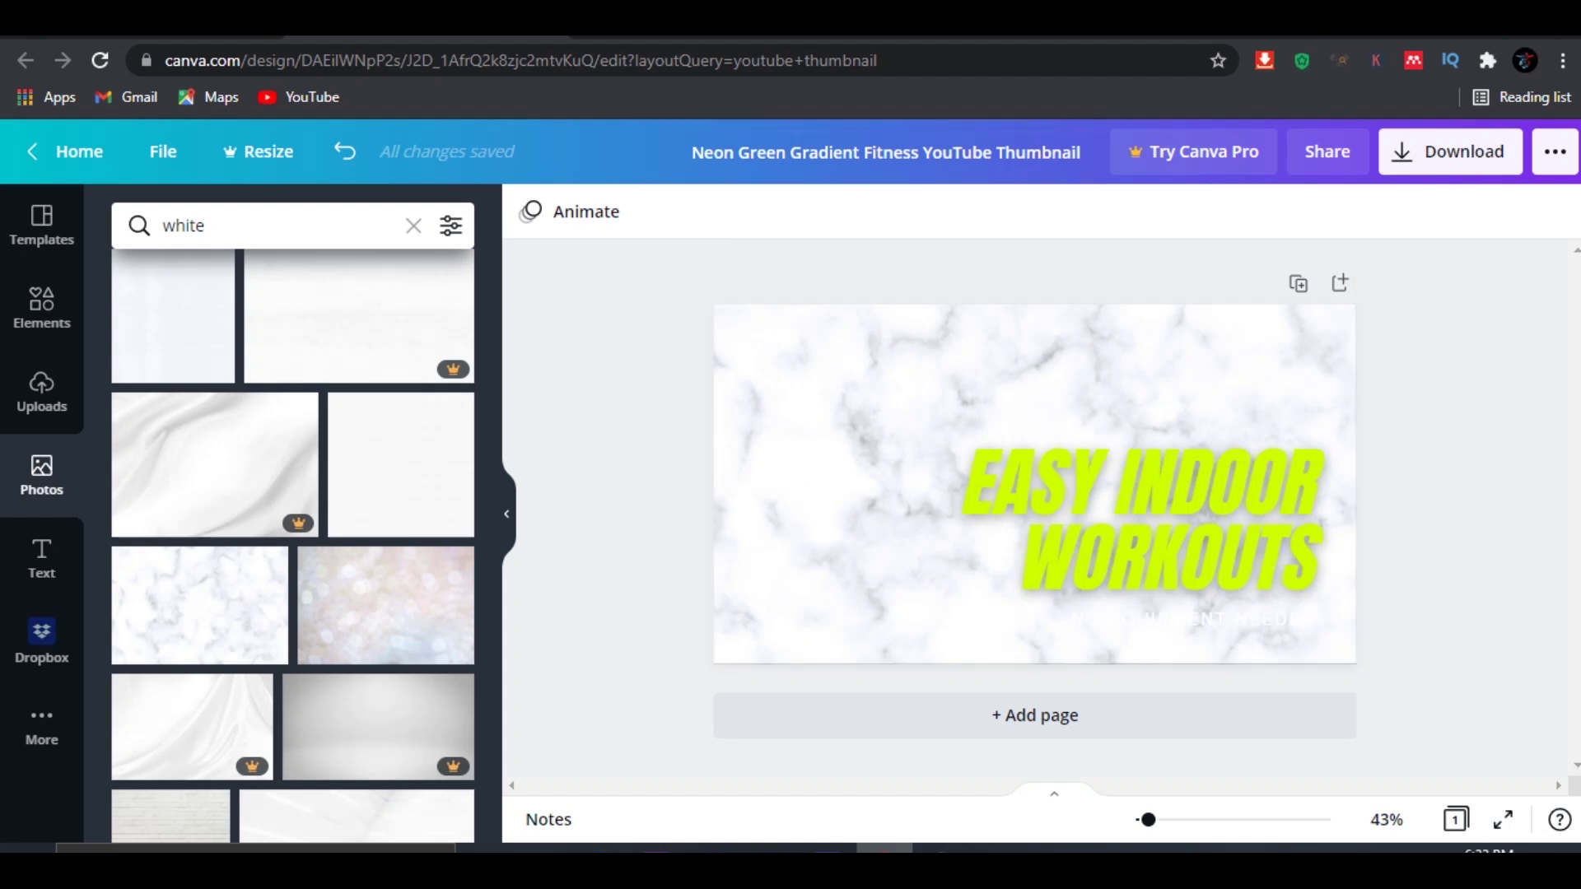
pyautogui.click(601, 36)
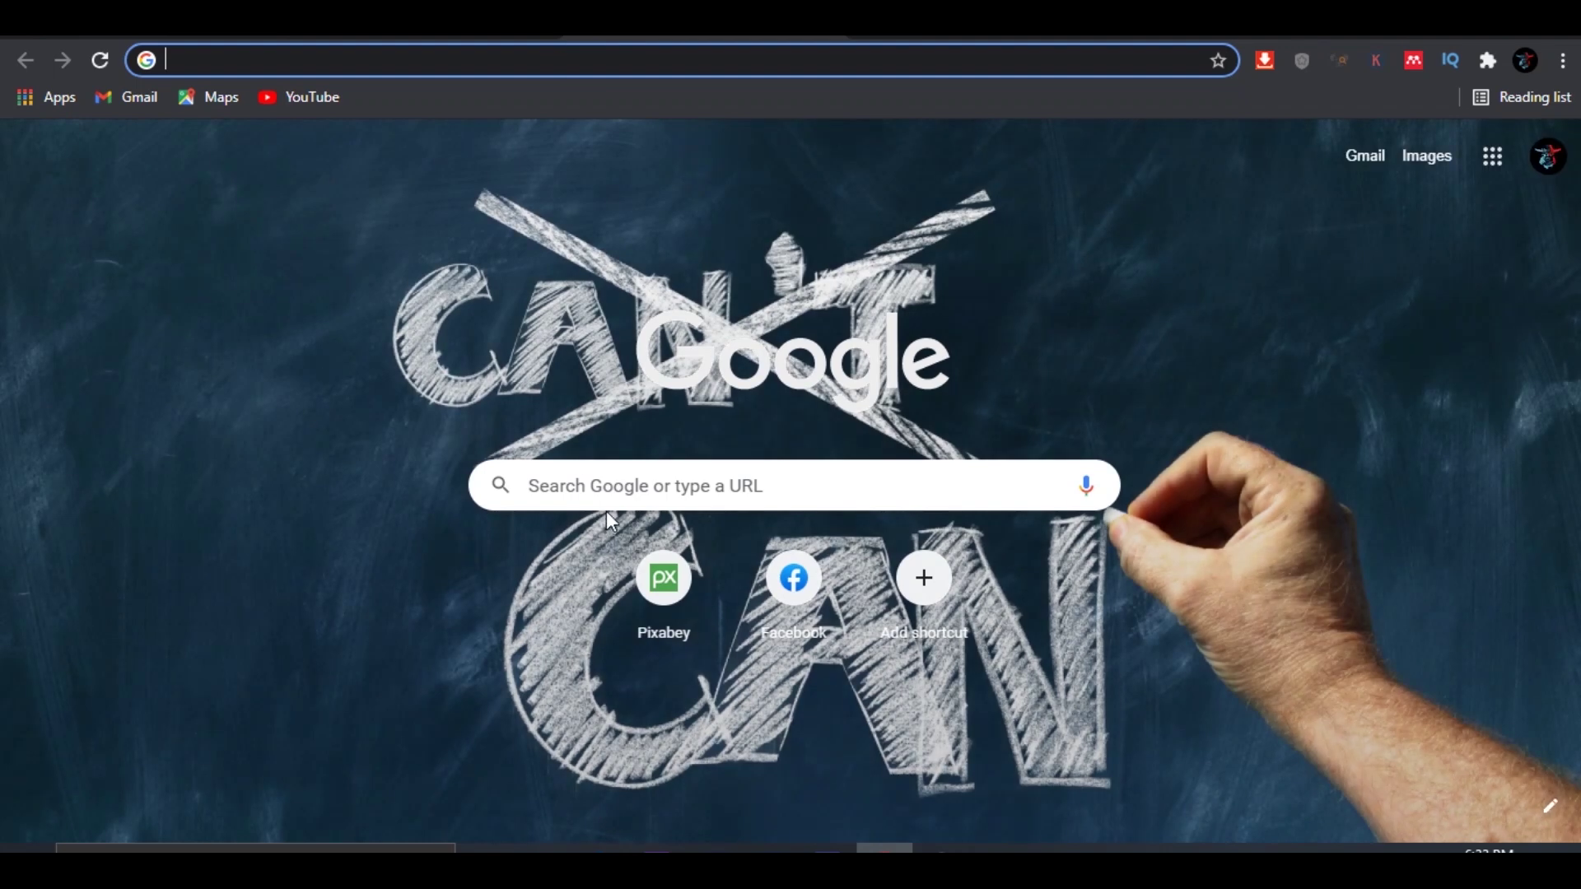
# Step: Search Google for 'wow reaction' using the autocomplete suggestion
pyautogui.click(613, 492)
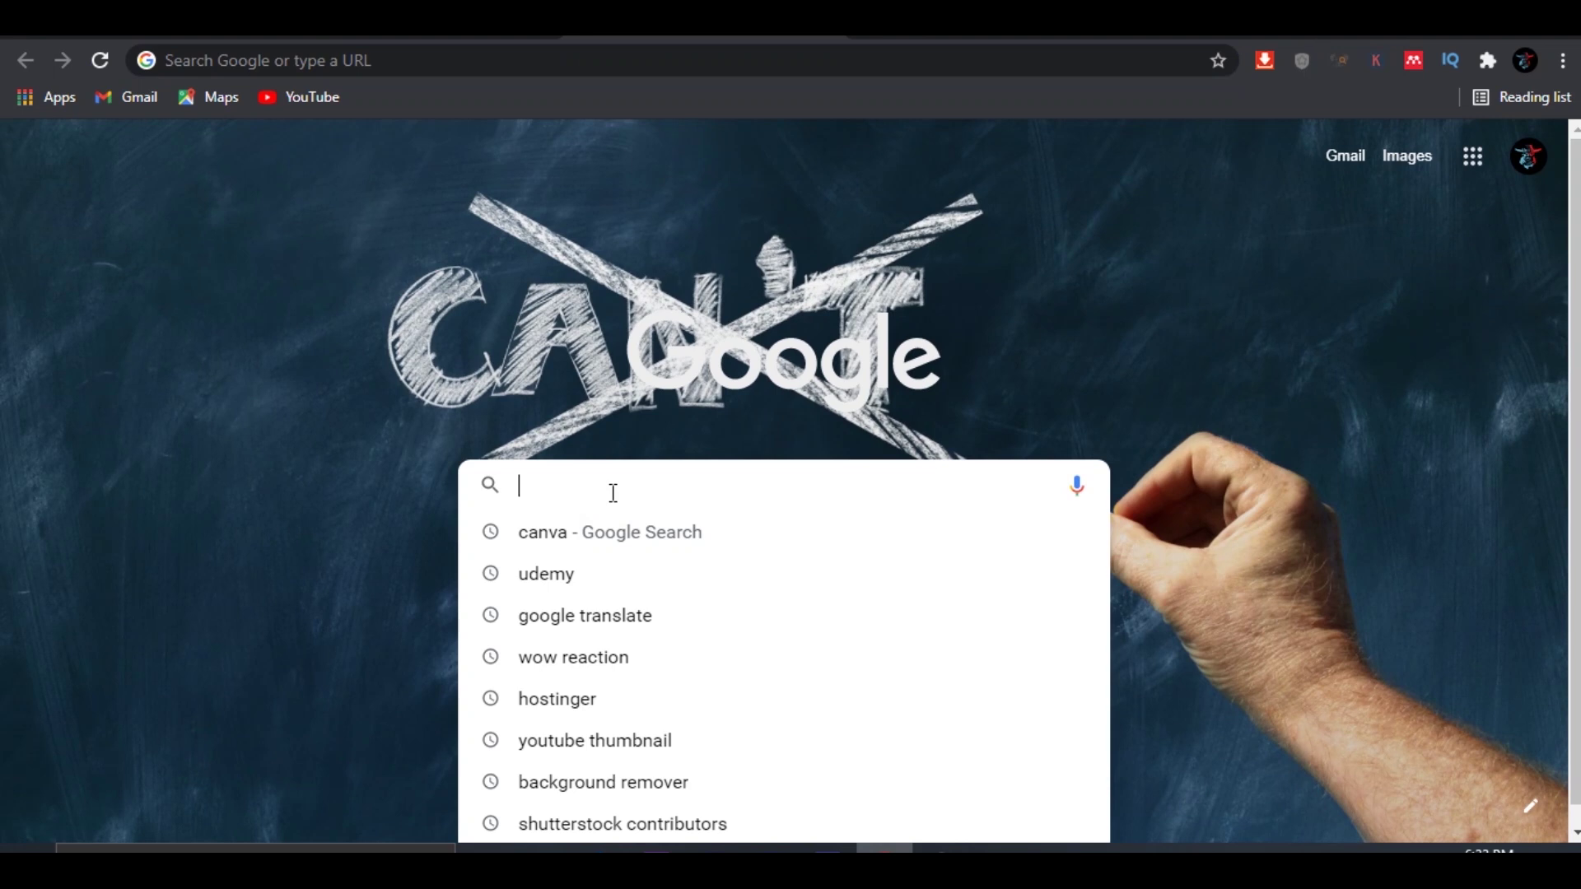
pyautogui.write('wow react')
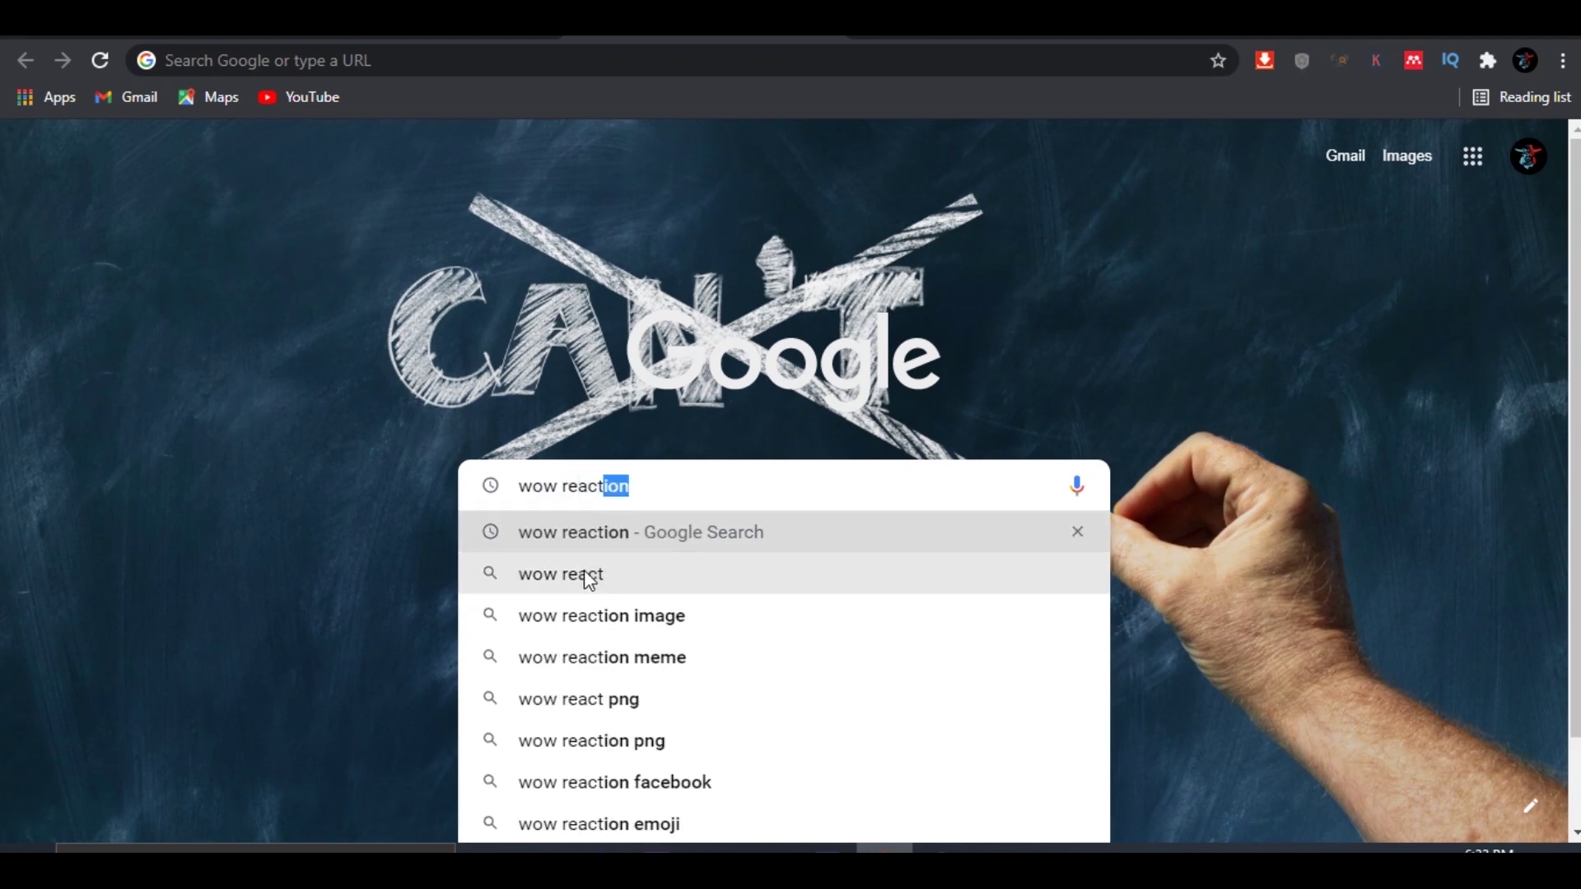
pyautogui.click(582, 533)
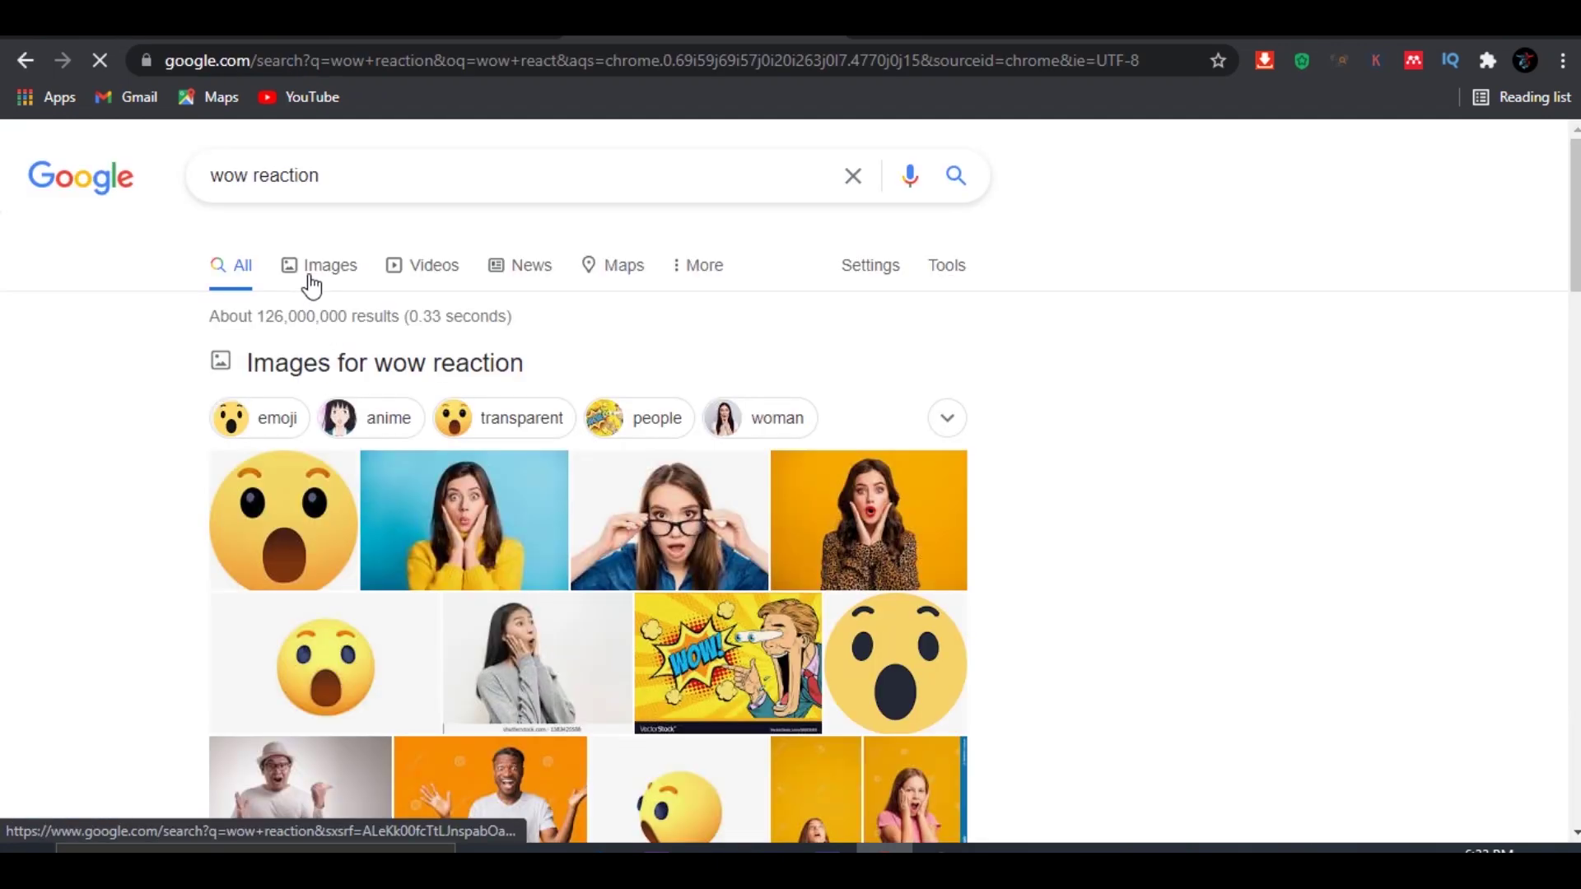
# Step: In Google Images, find and preview the excited man in the yellow sweater
pyautogui.click(320, 266)
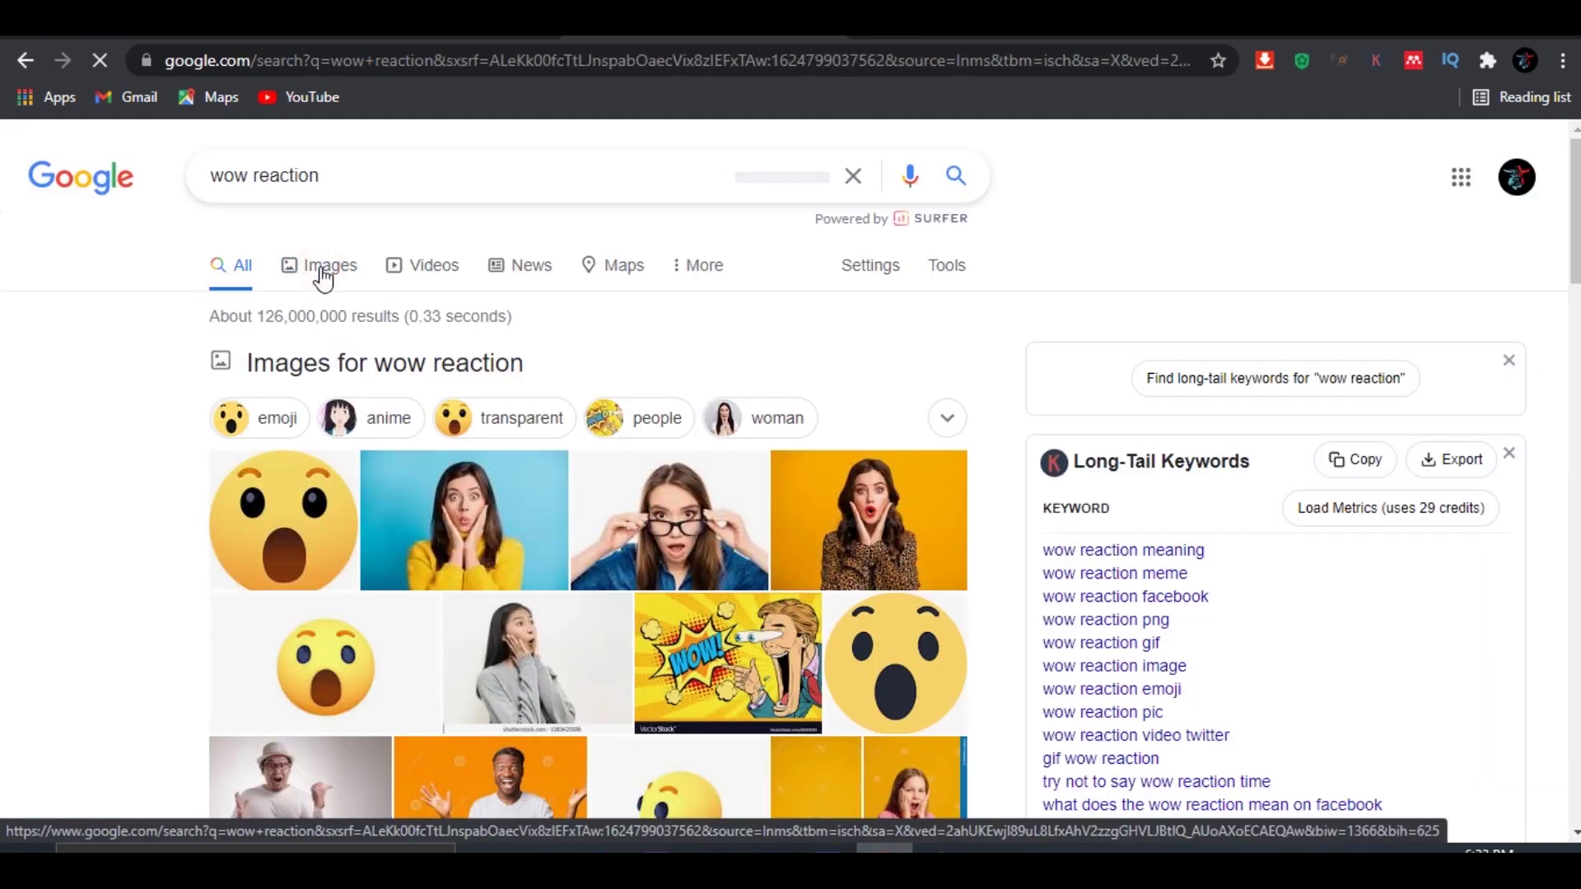
pyautogui.scroll(-4, 937, 475)
pyautogui.scroll(-4, 939, 474)
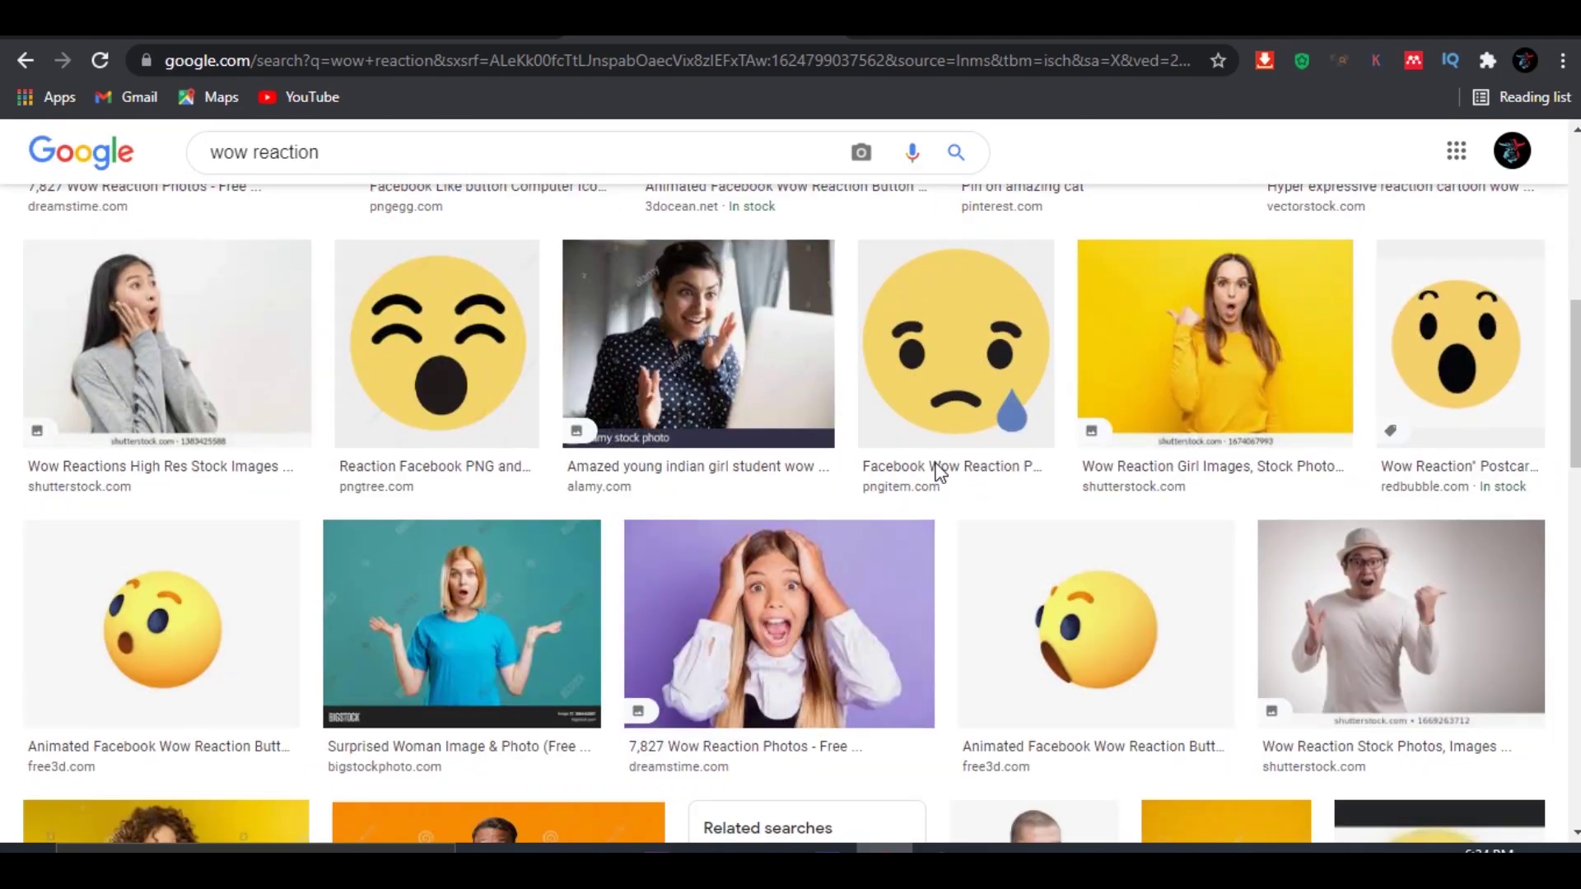
pyautogui.scroll(-4, 939, 473)
pyautogui.scroll(-5, 939, 474)
pyautogui.scroll(-5, 939, 475)
pyautogui.scroll(-5, 937, 475)
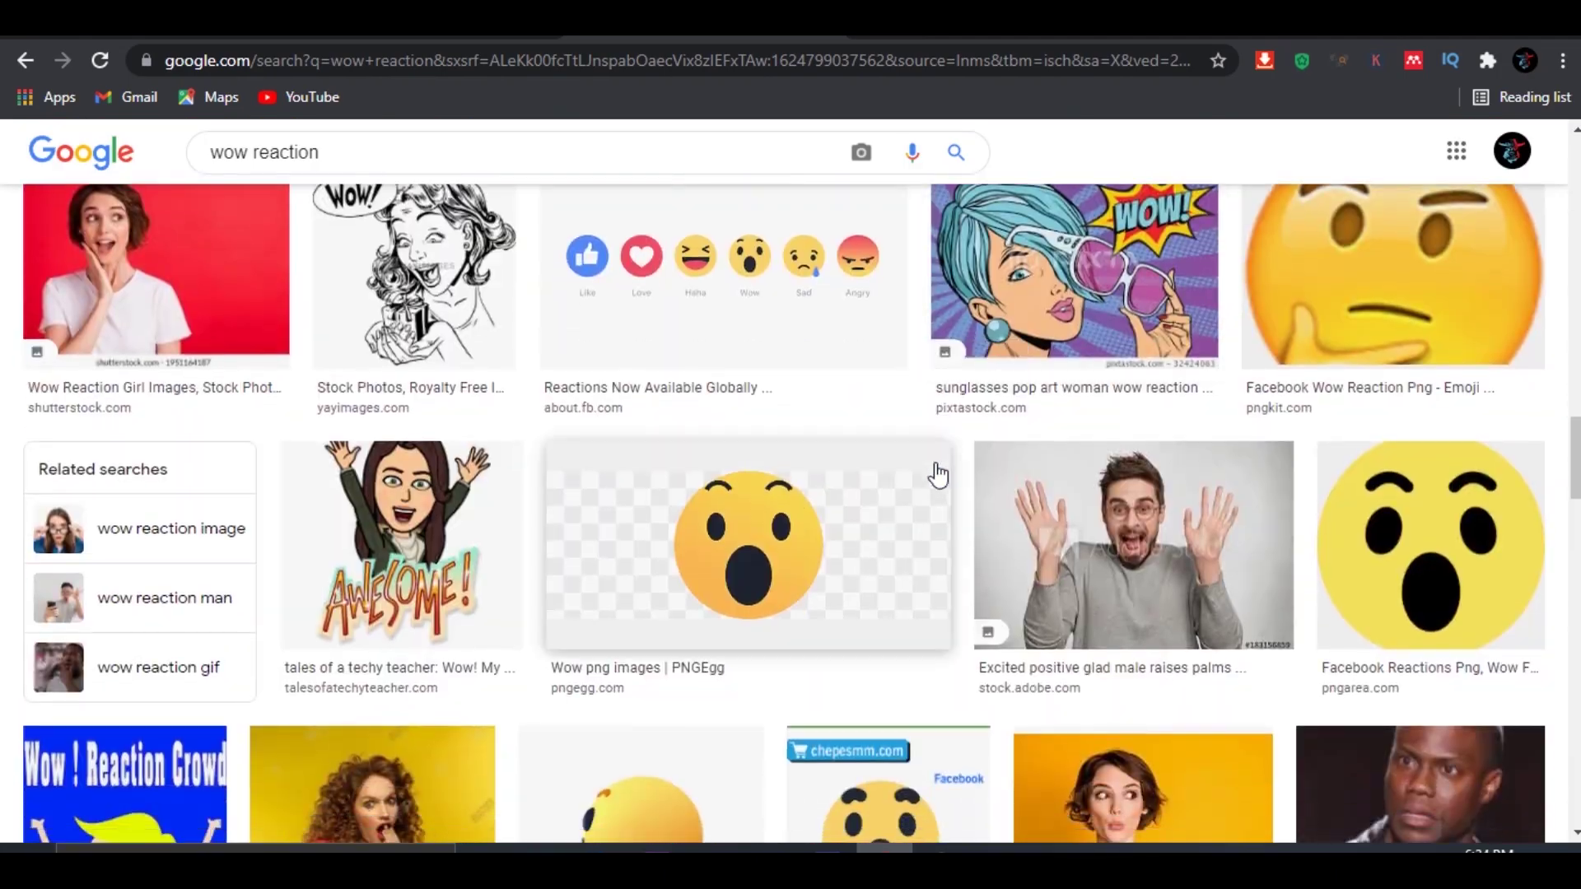
pyautogui.scroll(-5, 937, 475)
pyautogui.scroll(-5, 937, 476)
pyautogui.scroll(-5, 939, 474)
pyautogui.scroll(-3, 937, 473)
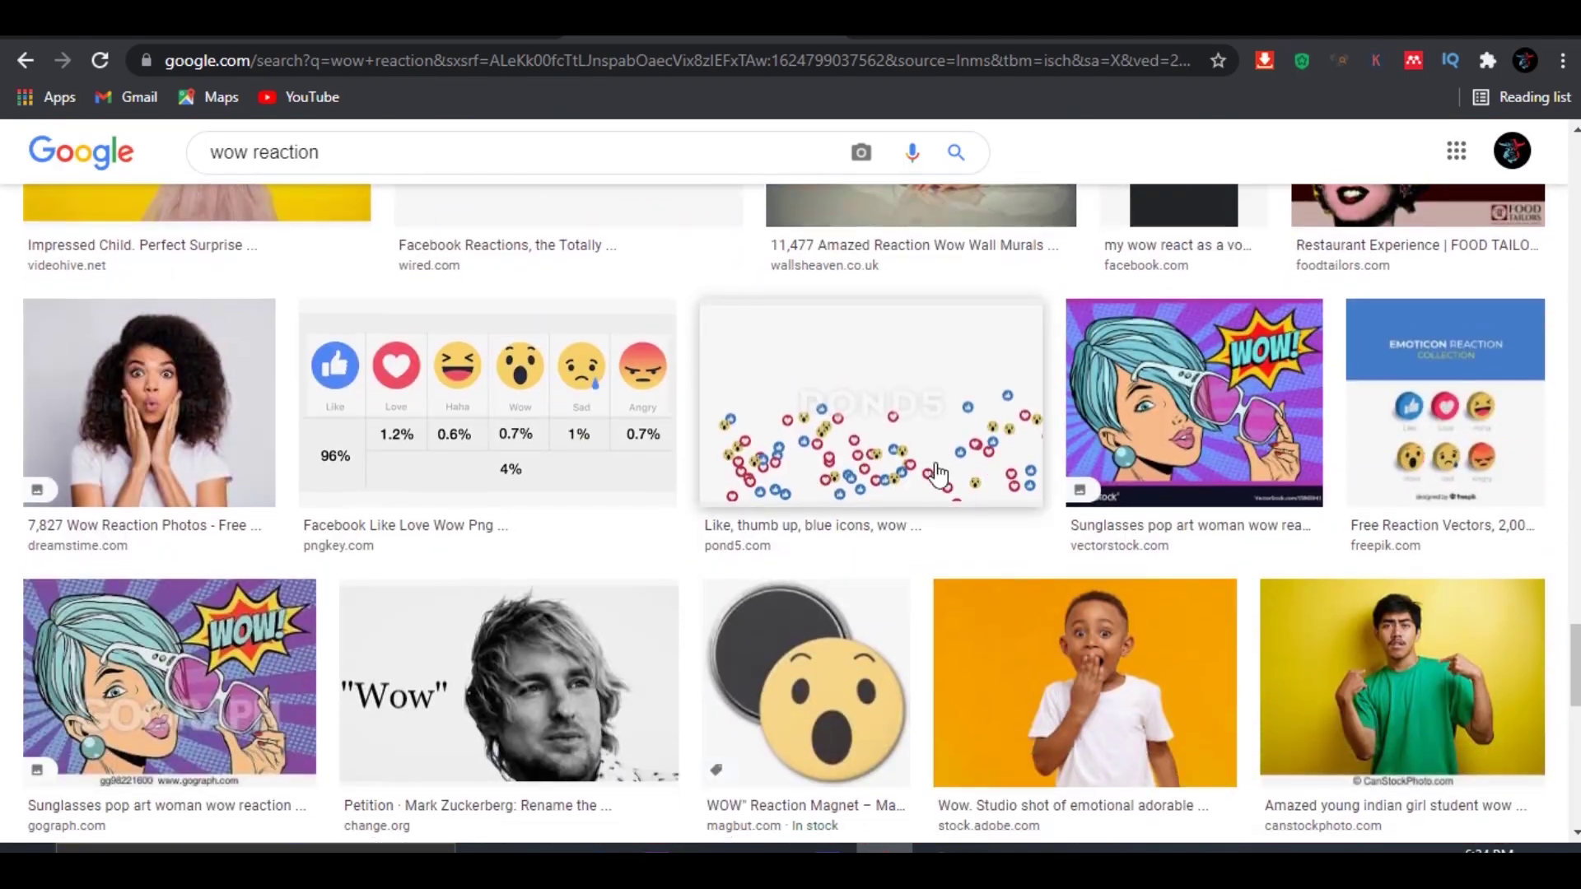
pyautogui.scroll(-5, 938, 474)
pyautogui.scroll(-5, 937, 474)
pyautogui.scroll(-5, 939, 475)
pyautogui.scroll(-5, 938, 473)
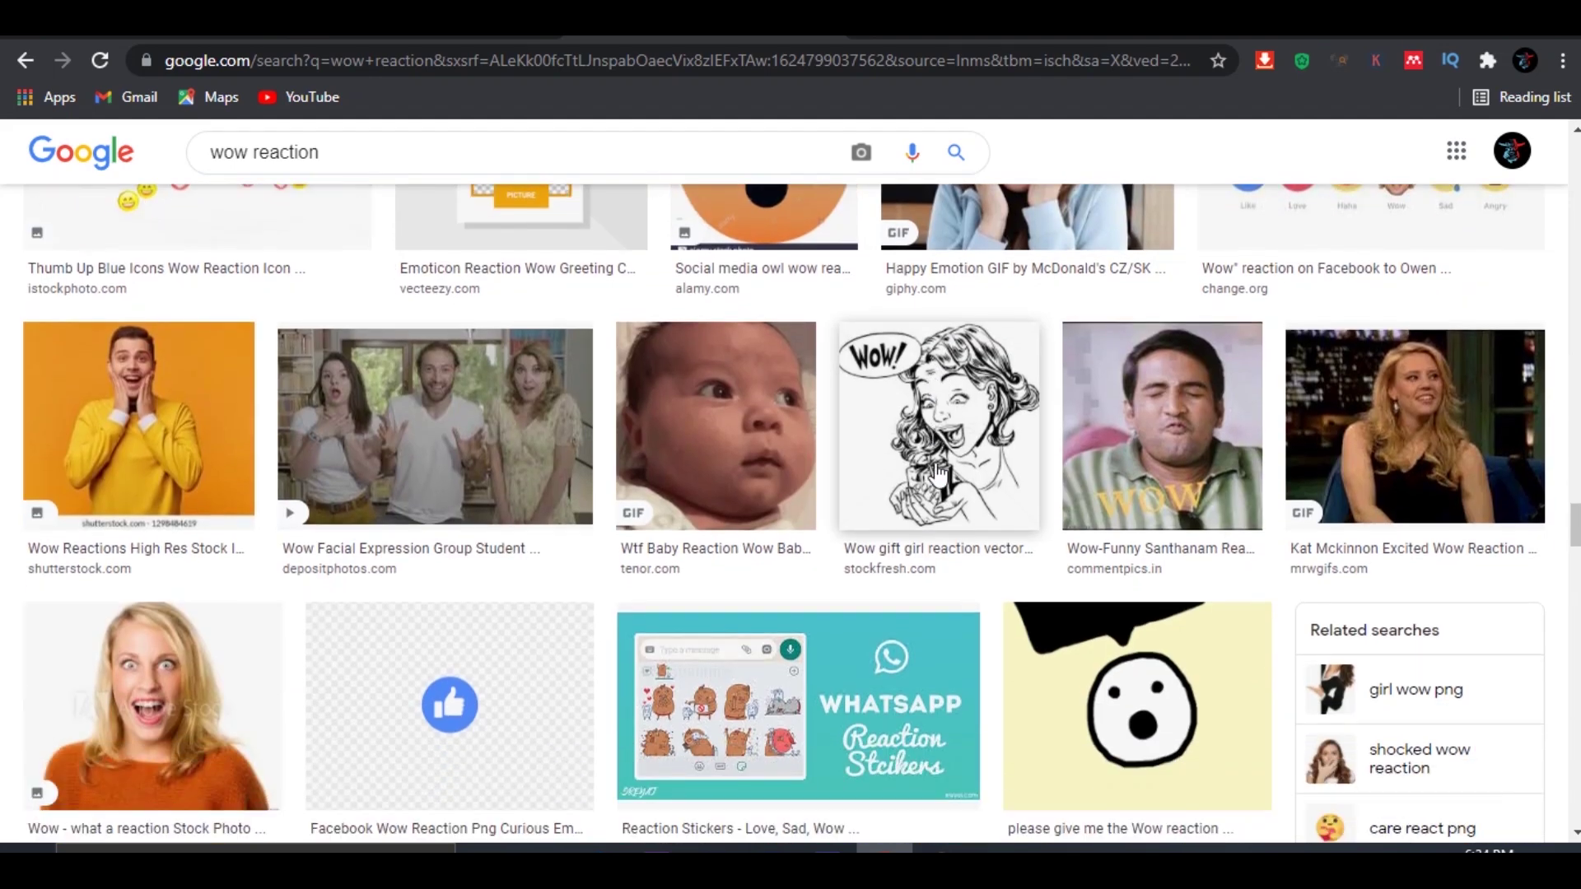
pyautogui.scroll(-2, 938, 473)
pyautogui.click(136, 296)
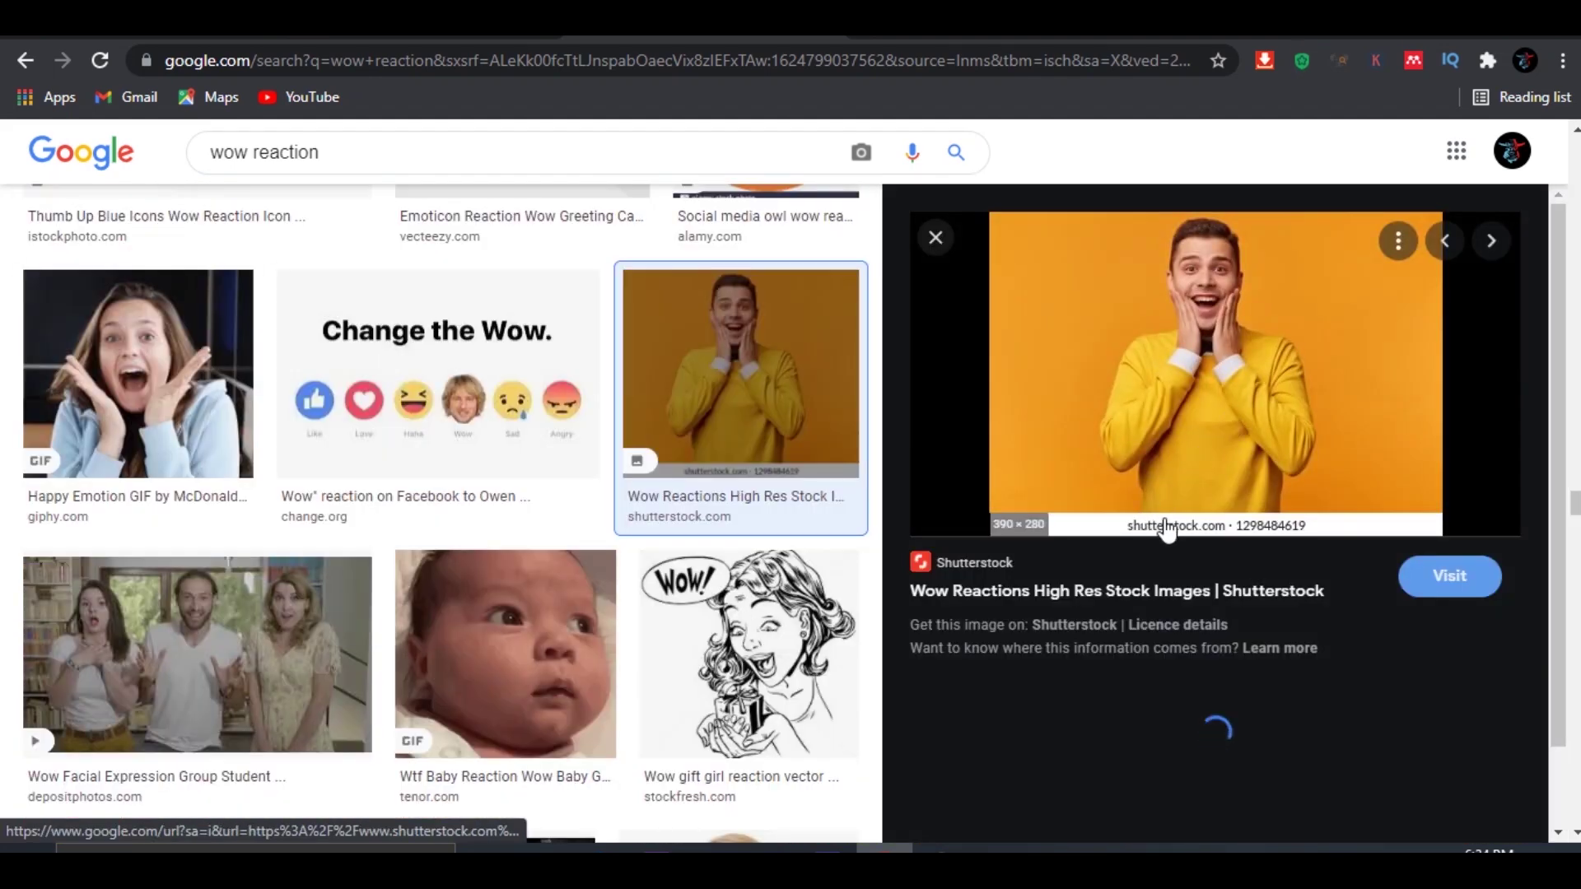
# Step: Save the previewed photo to the Downloads folder and open a new tab
pyautogui.rightClick(1193, 384)
pyautogui.click(1267, 628)
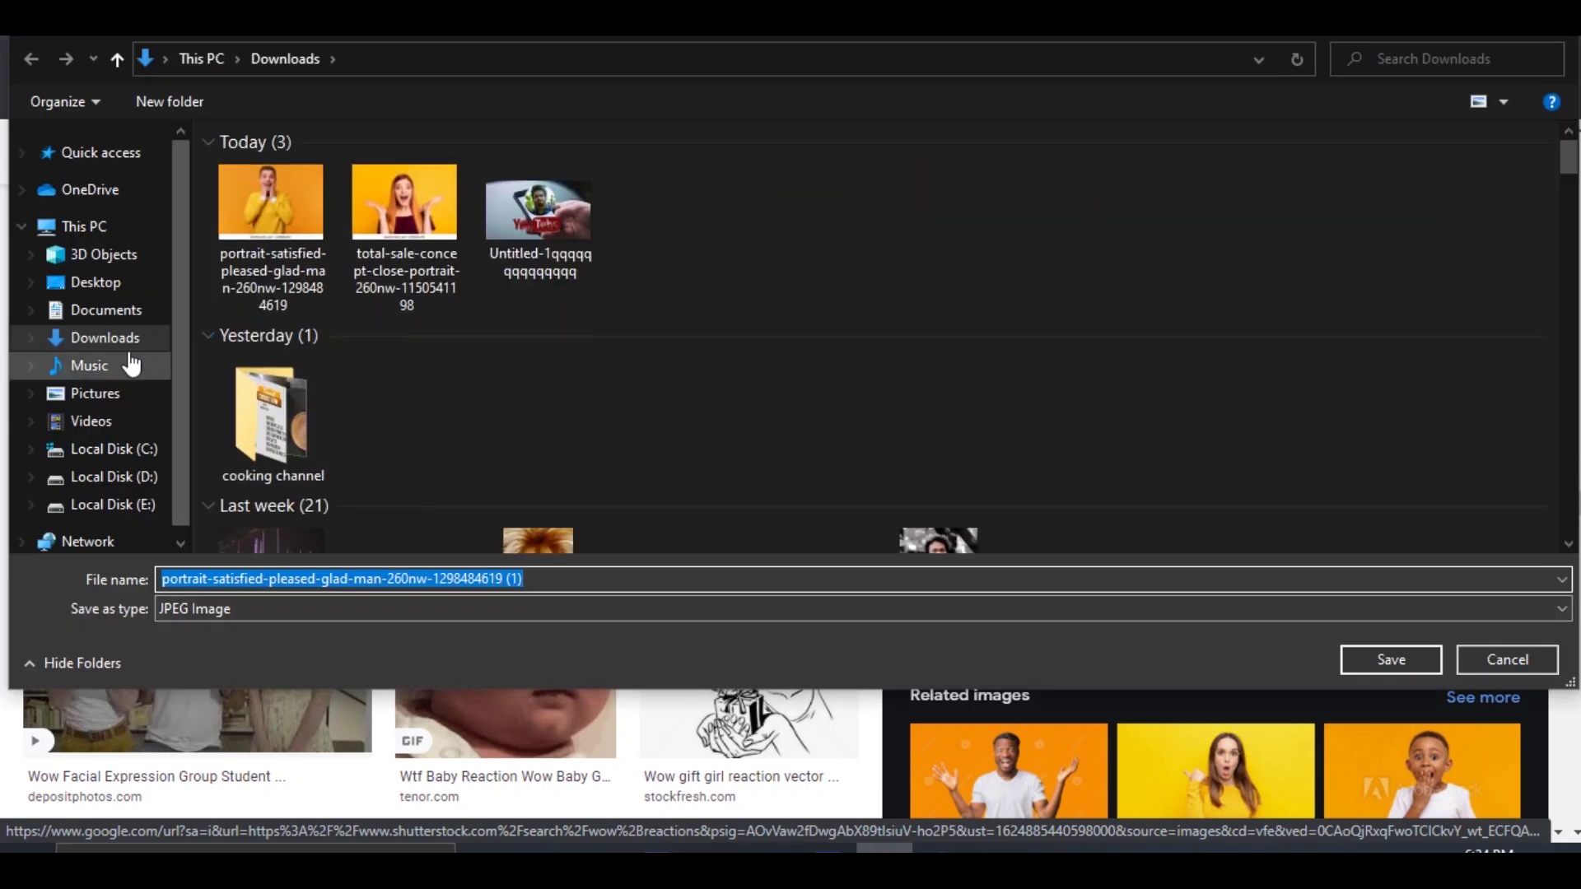
pyautogui.click(115, 340)
pyautogui.click(1364, 662)
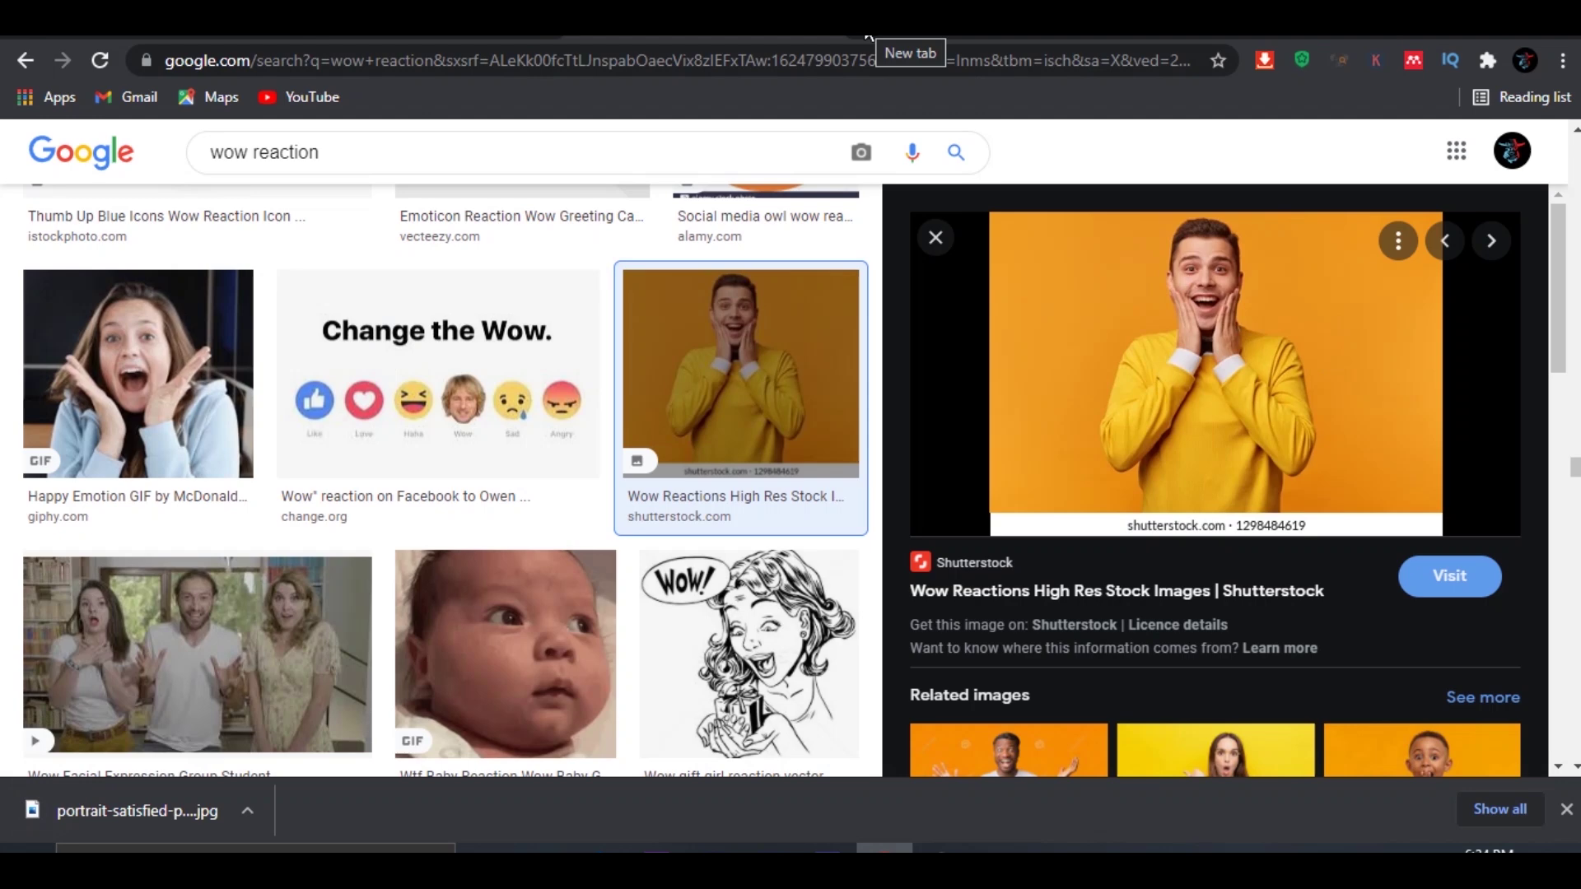
pyautogui.click(868, 36)
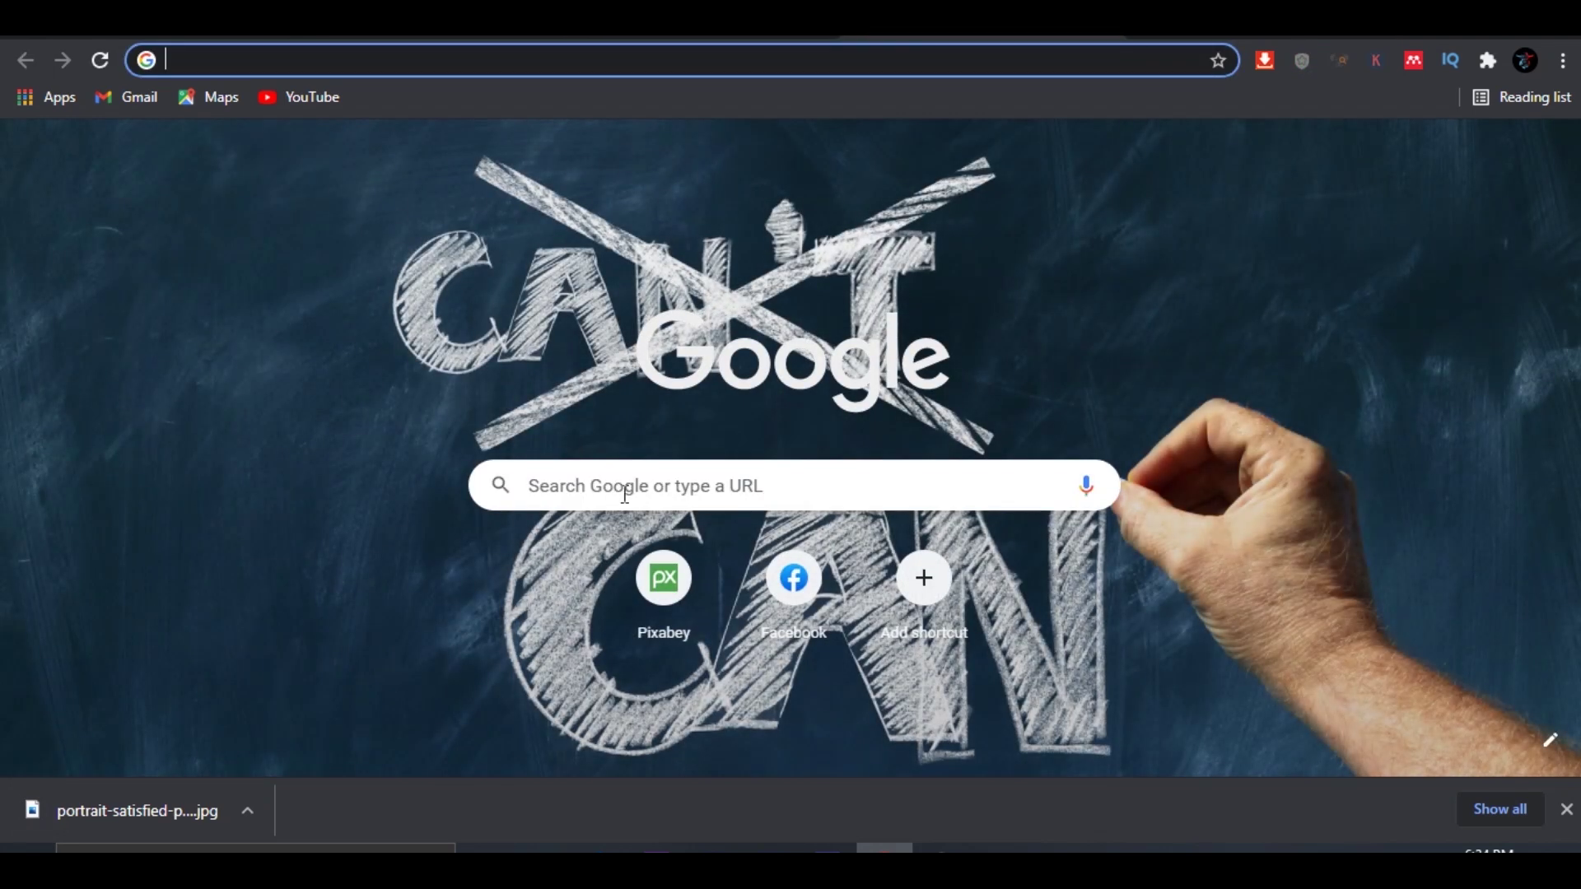
# Step: Go to the remove.bg website
pyautogui.click(402, 60)
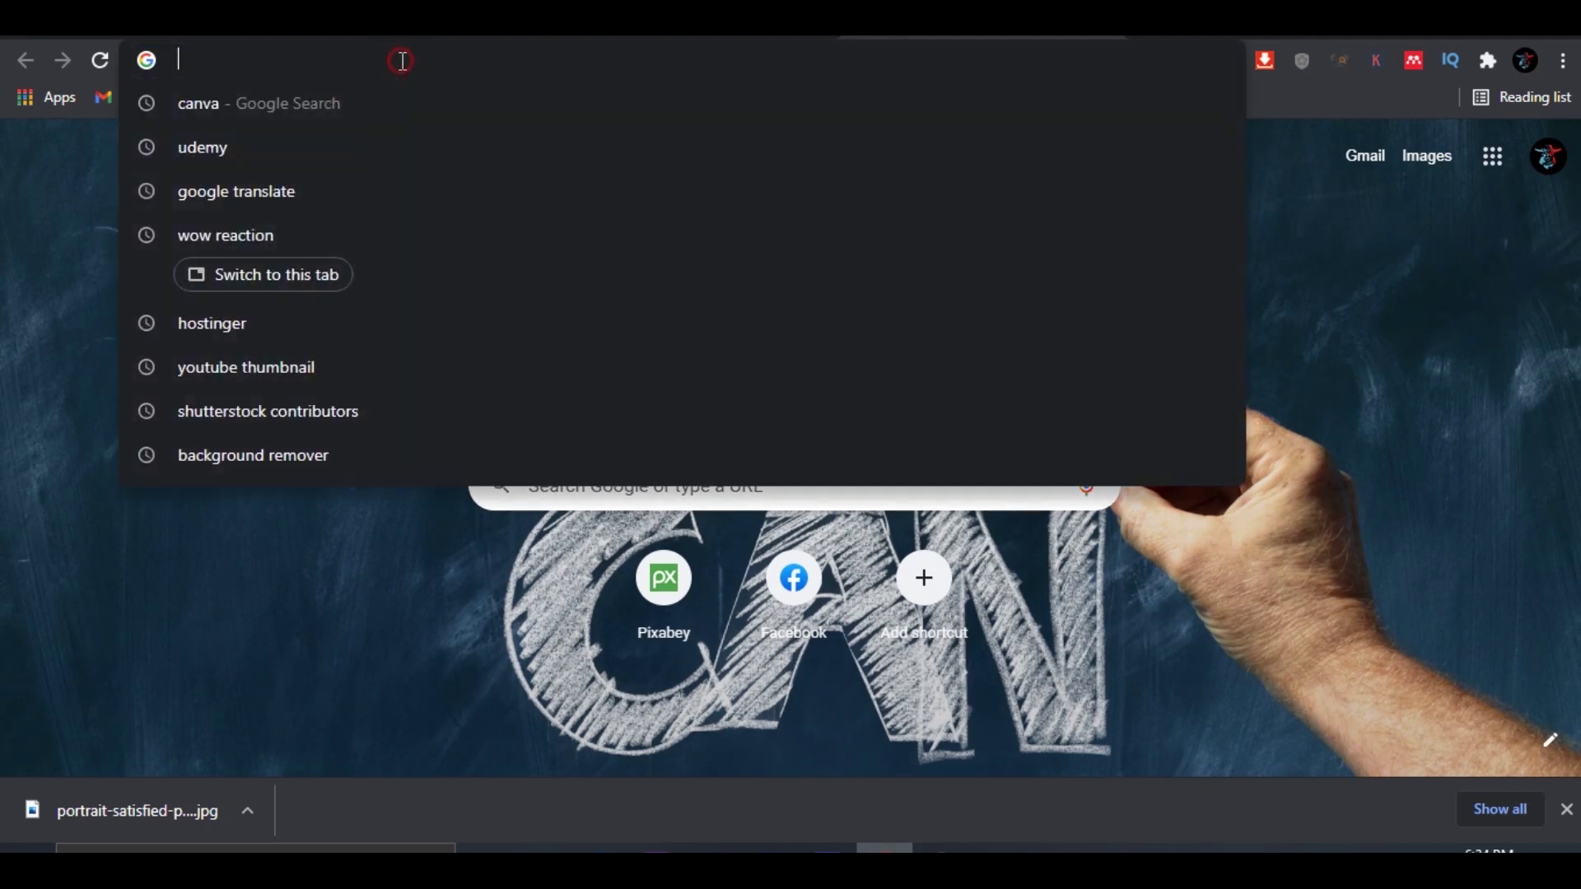
pyautogui.write('remove.b')
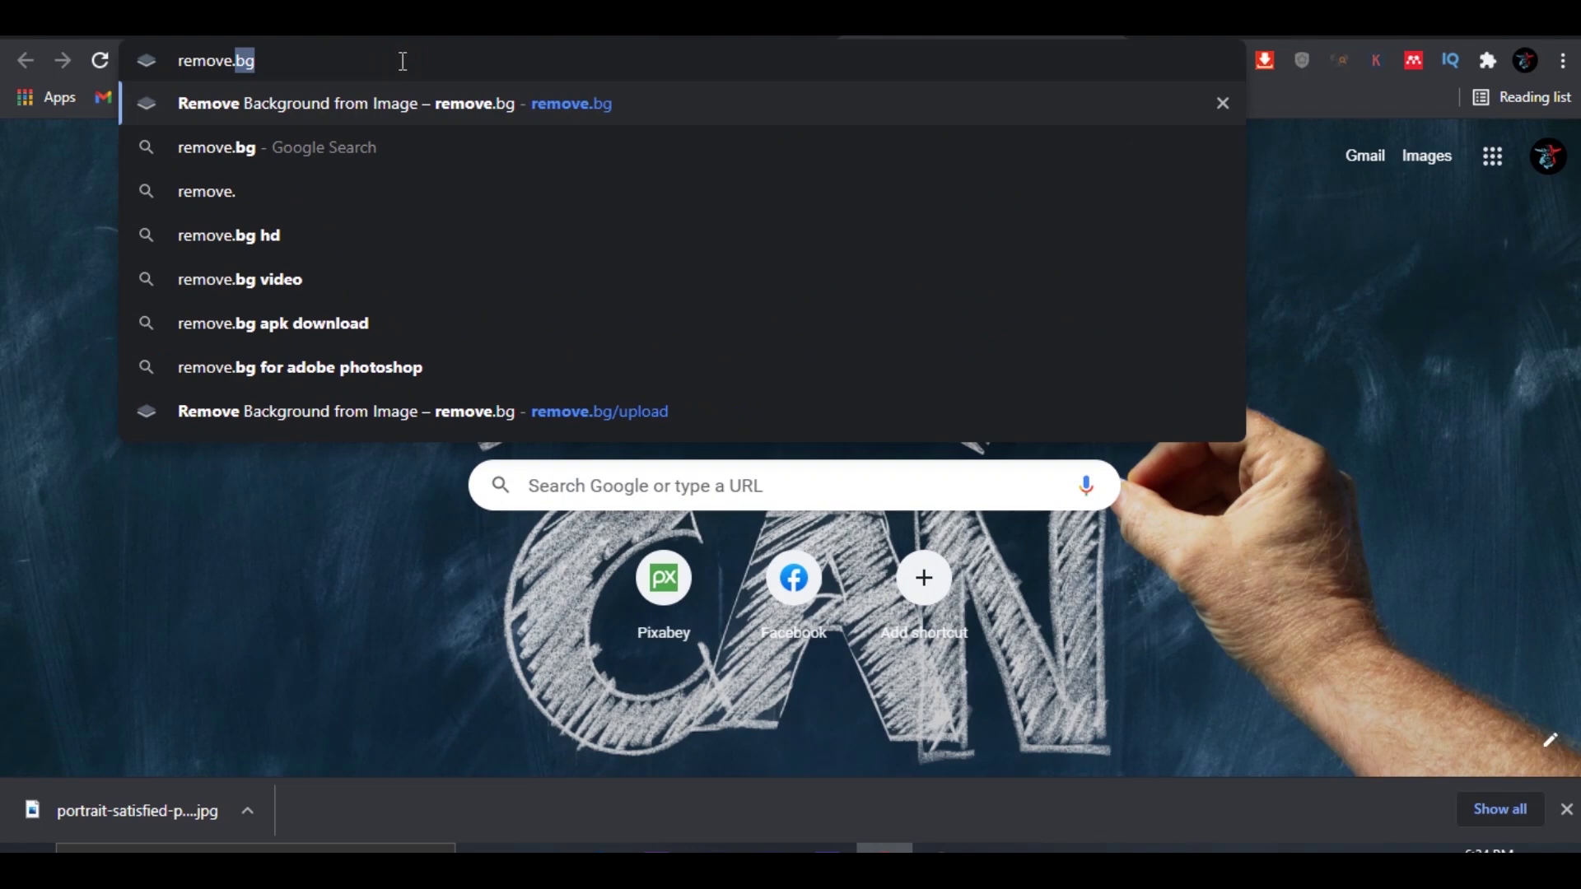
pyautogui.write('g')
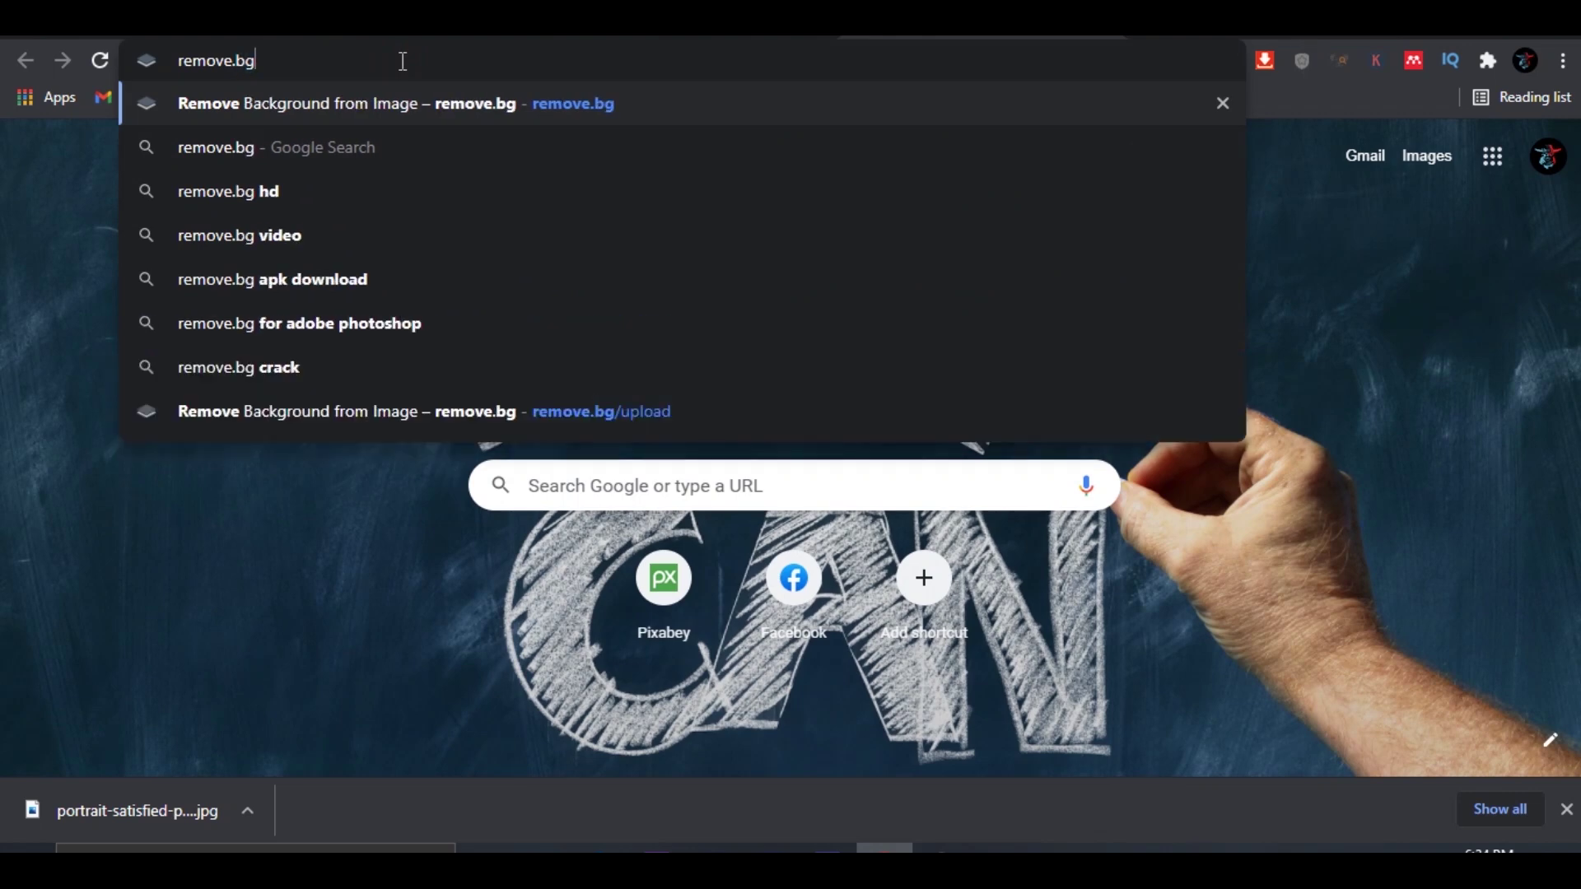
pyautogui.press('Return')
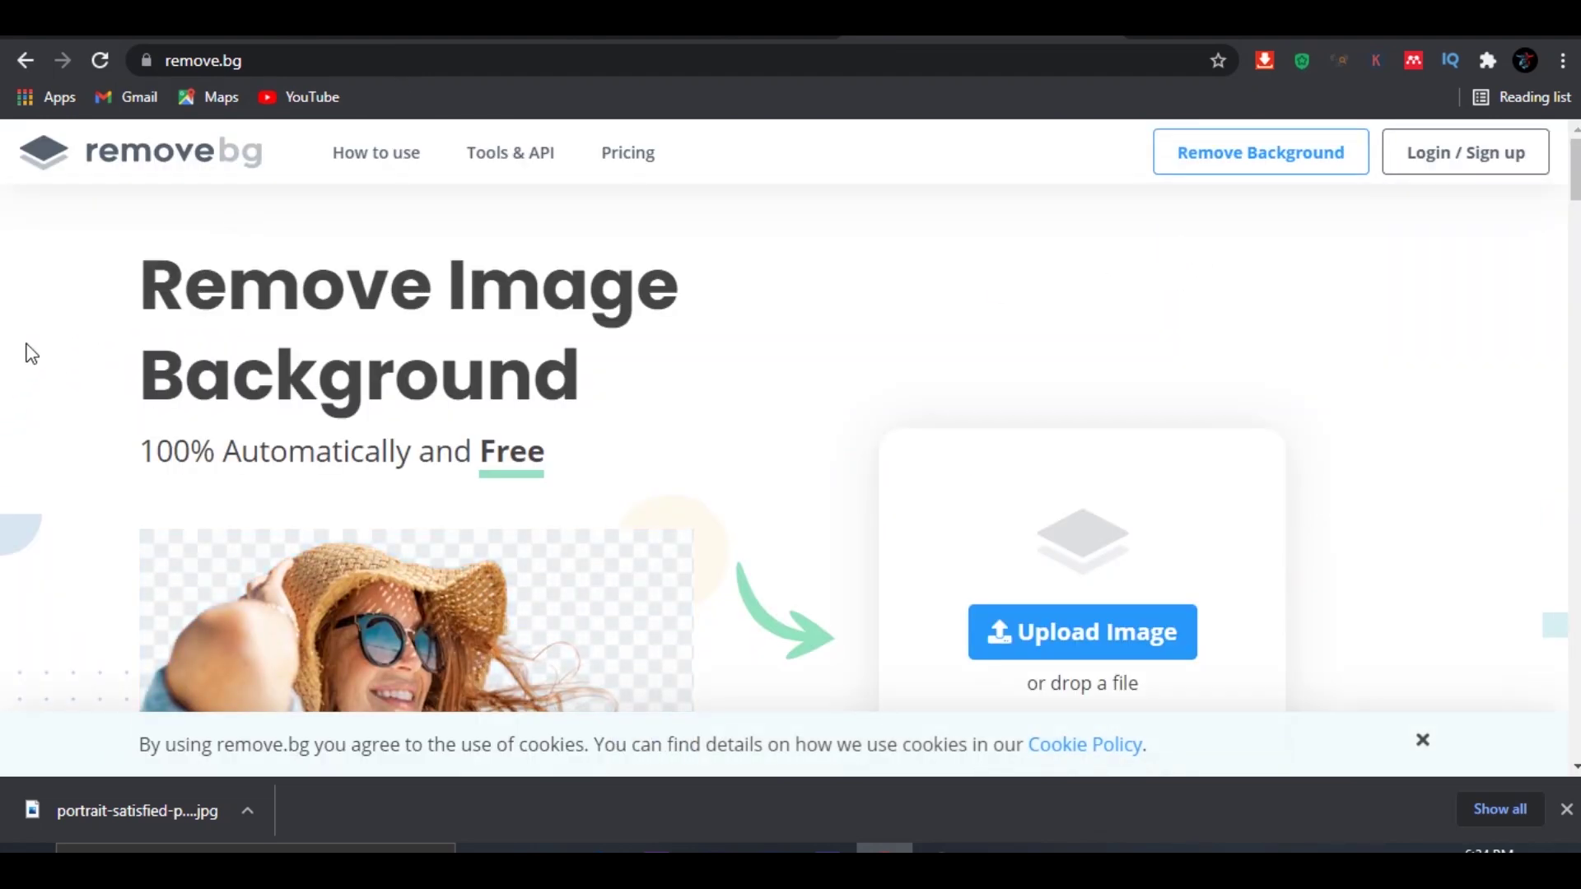
pyautogui.scroll(-2, 31, 354)
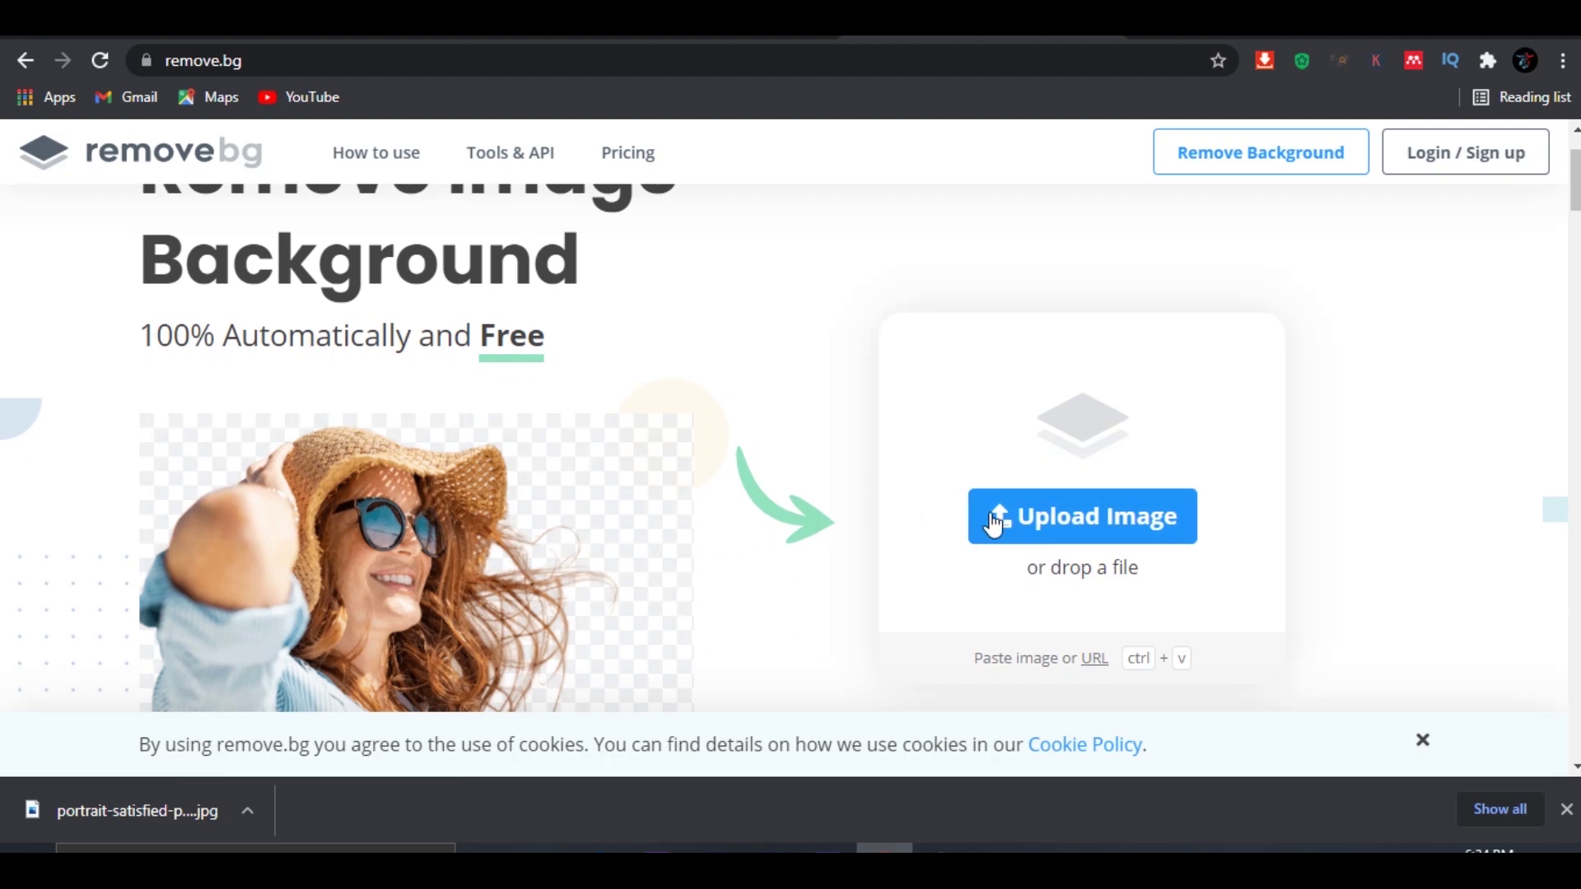
# Step: Strip the background from the yellow-sweater man photo and download the PNG, then return to Canva
pyautogui.click(1092, 519)
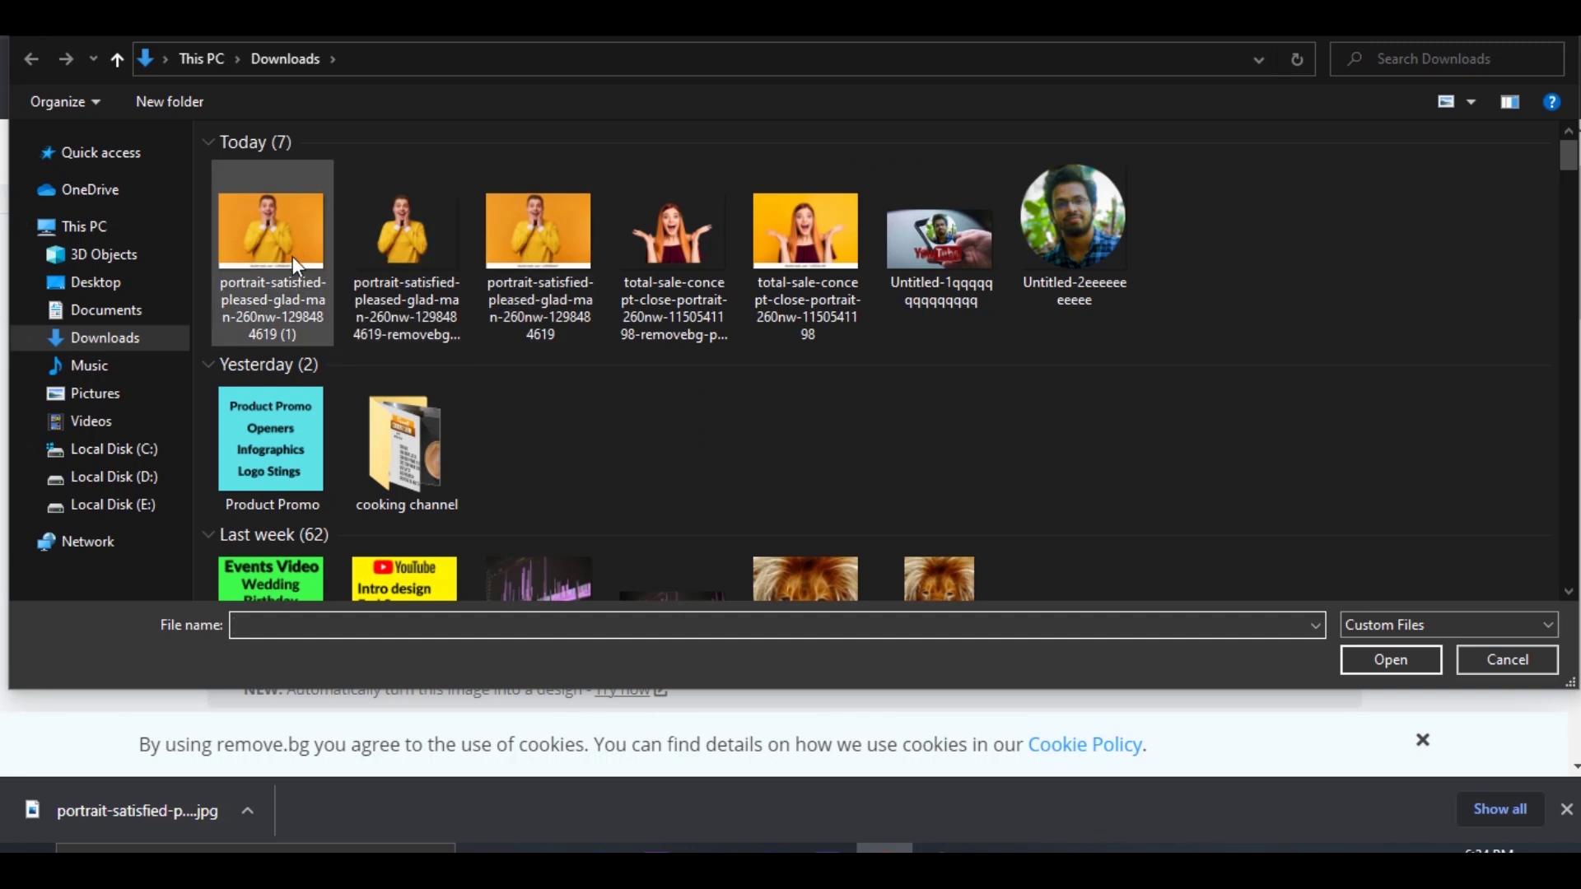
pyautogui.click(268, 239)
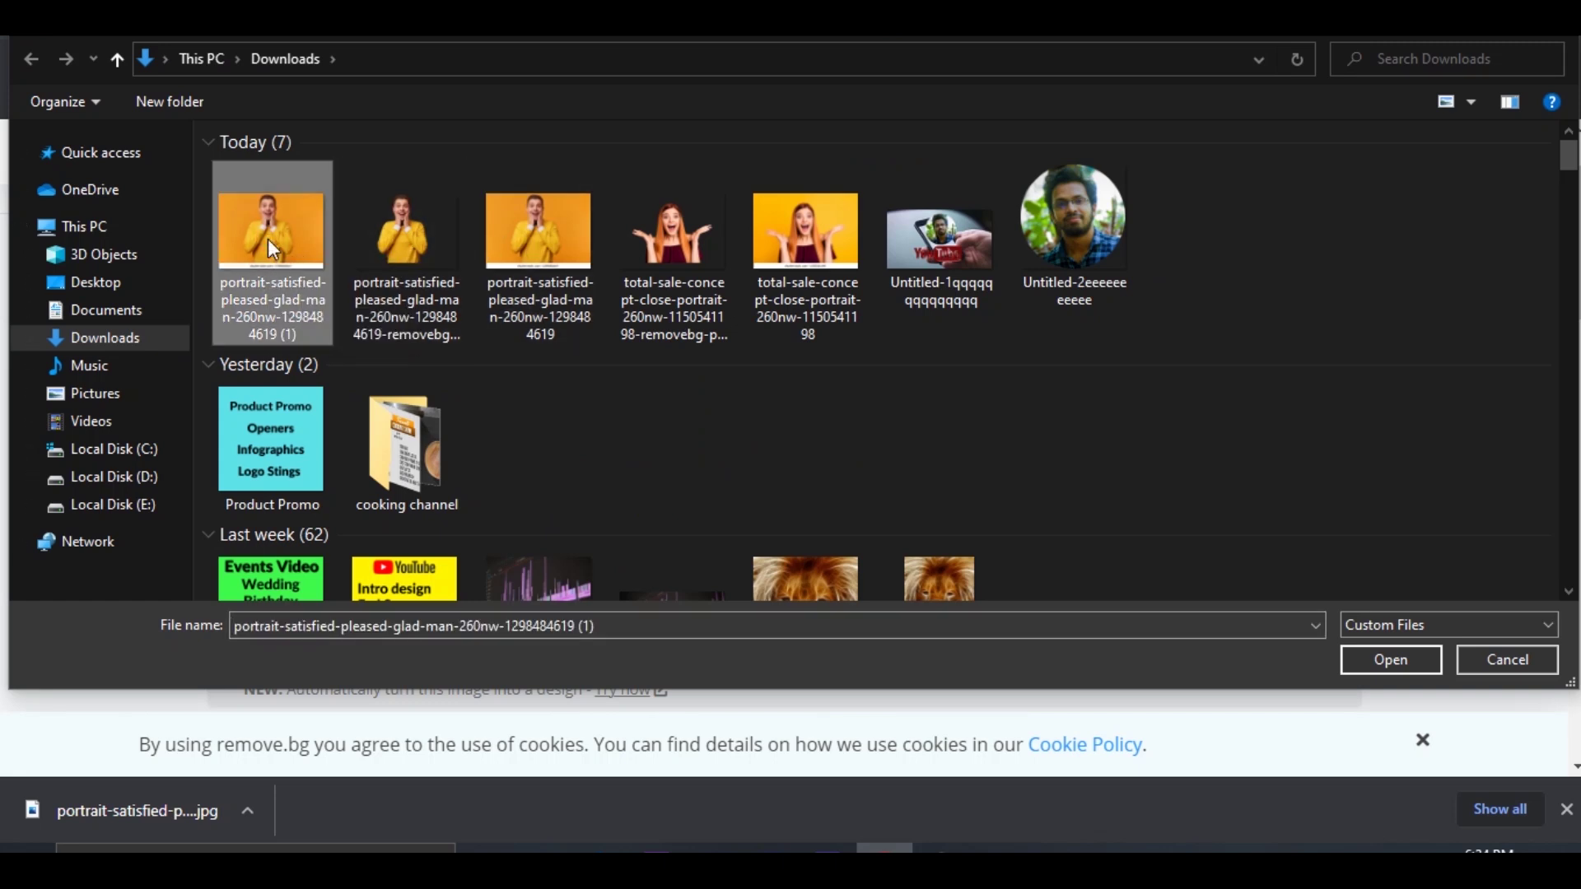
pyautogui.click(1345, 664)
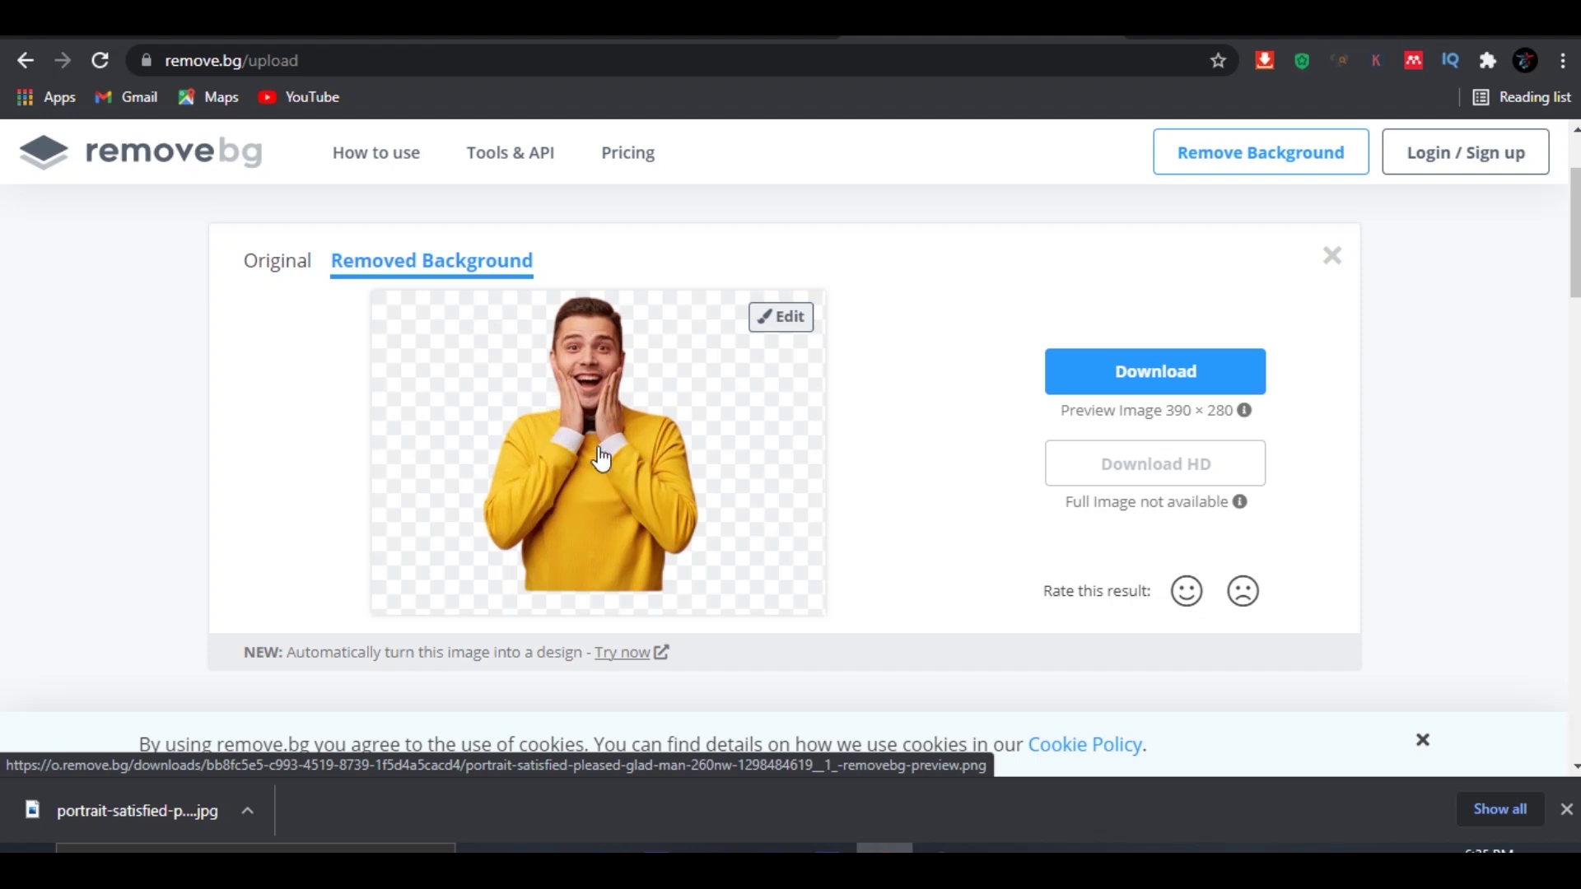
pyautogui.click(1135, 375)
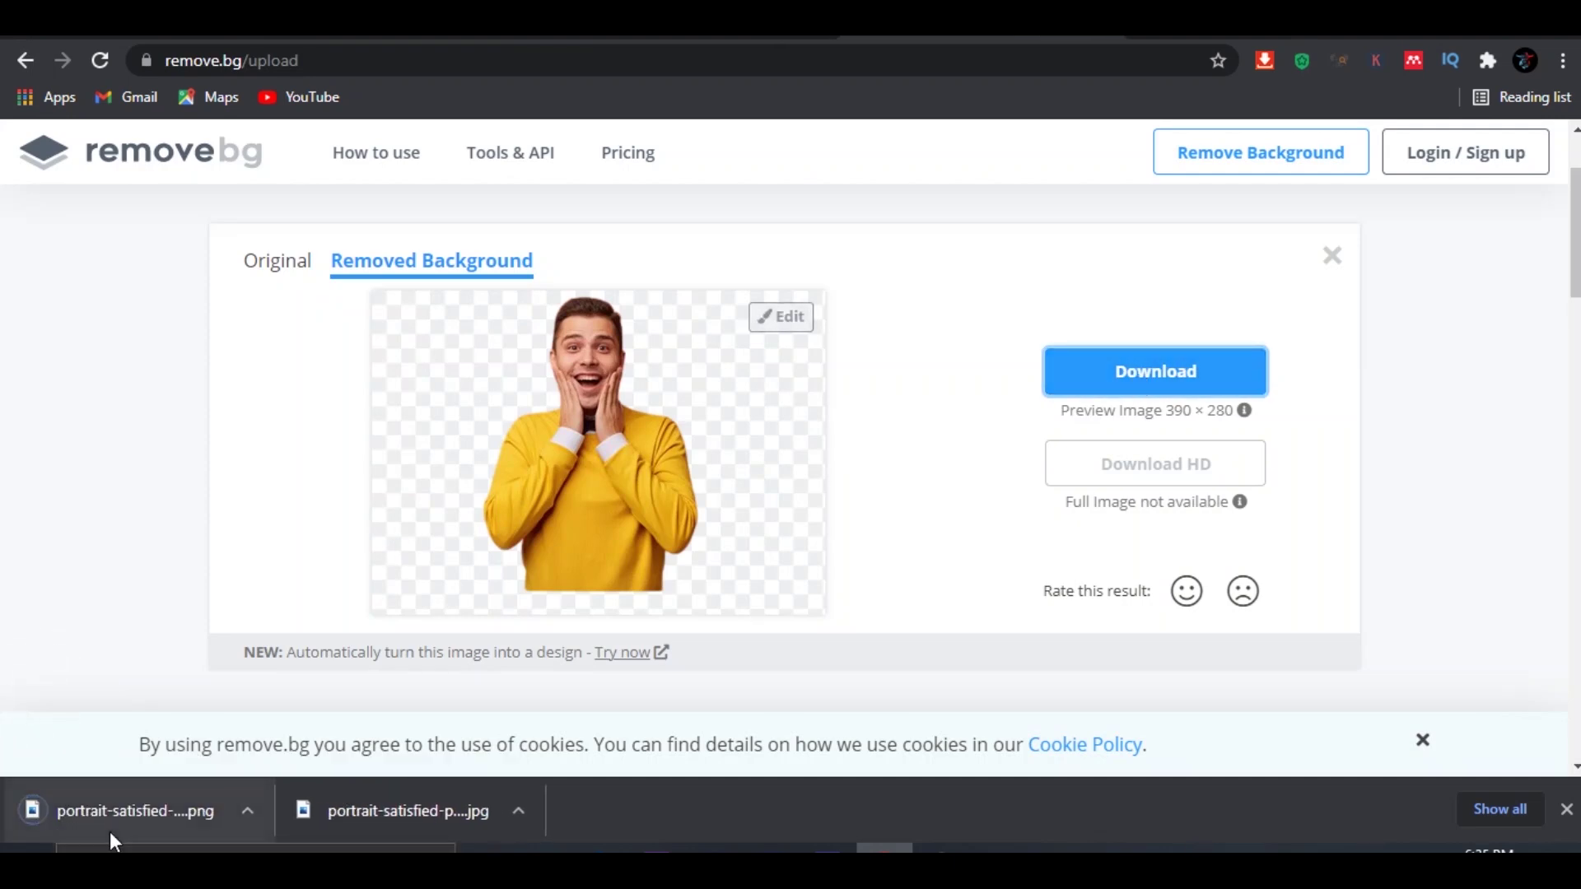
pyautogui.click(378, 25)
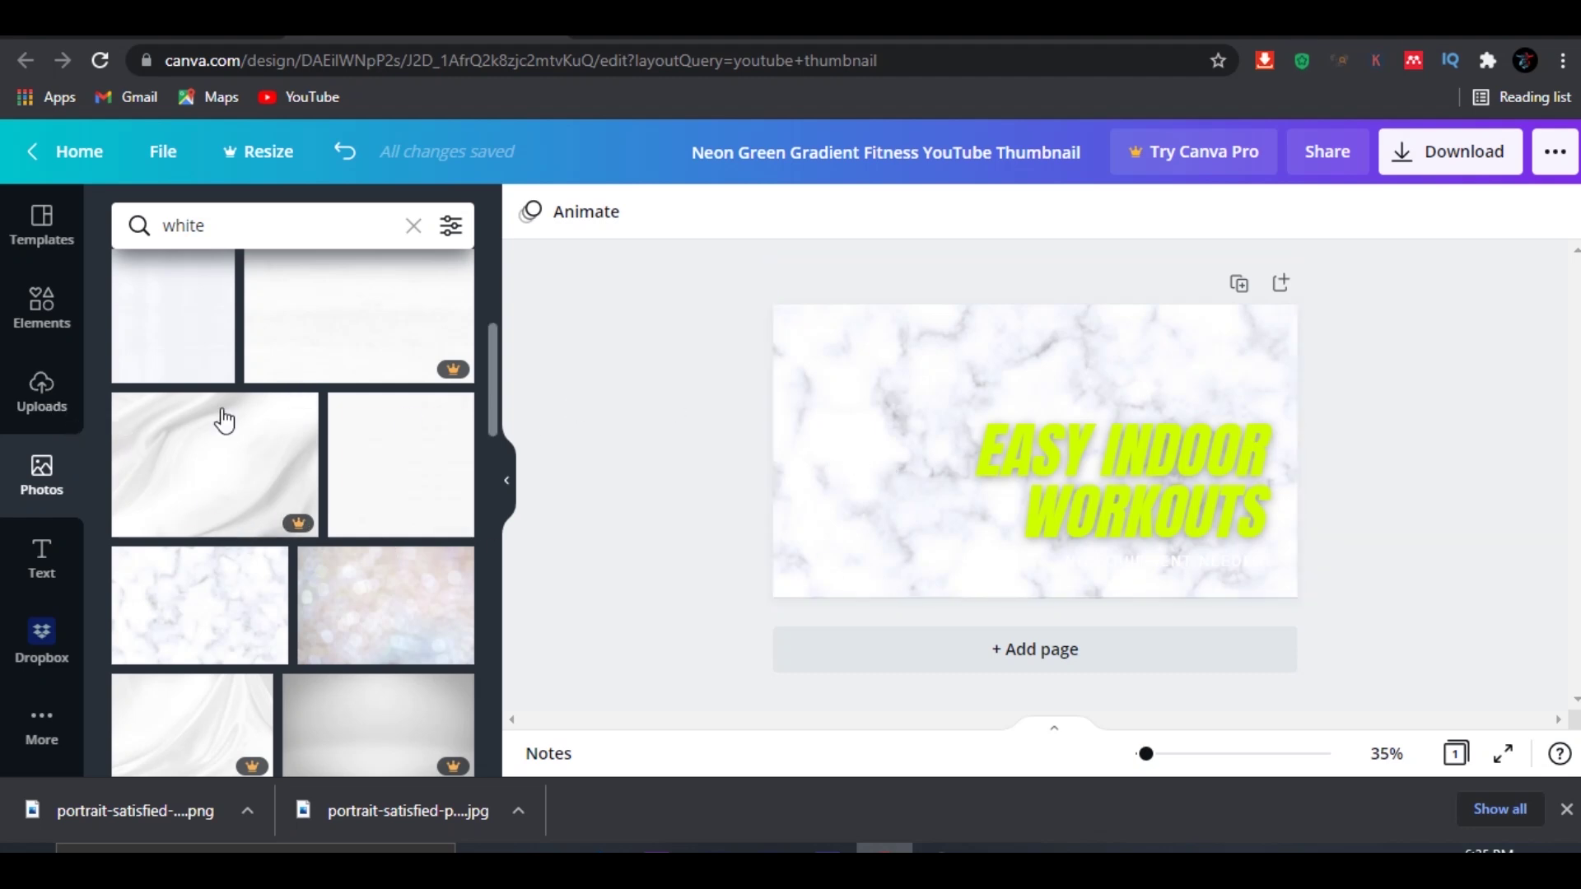
pyautogui.click(39, 403)
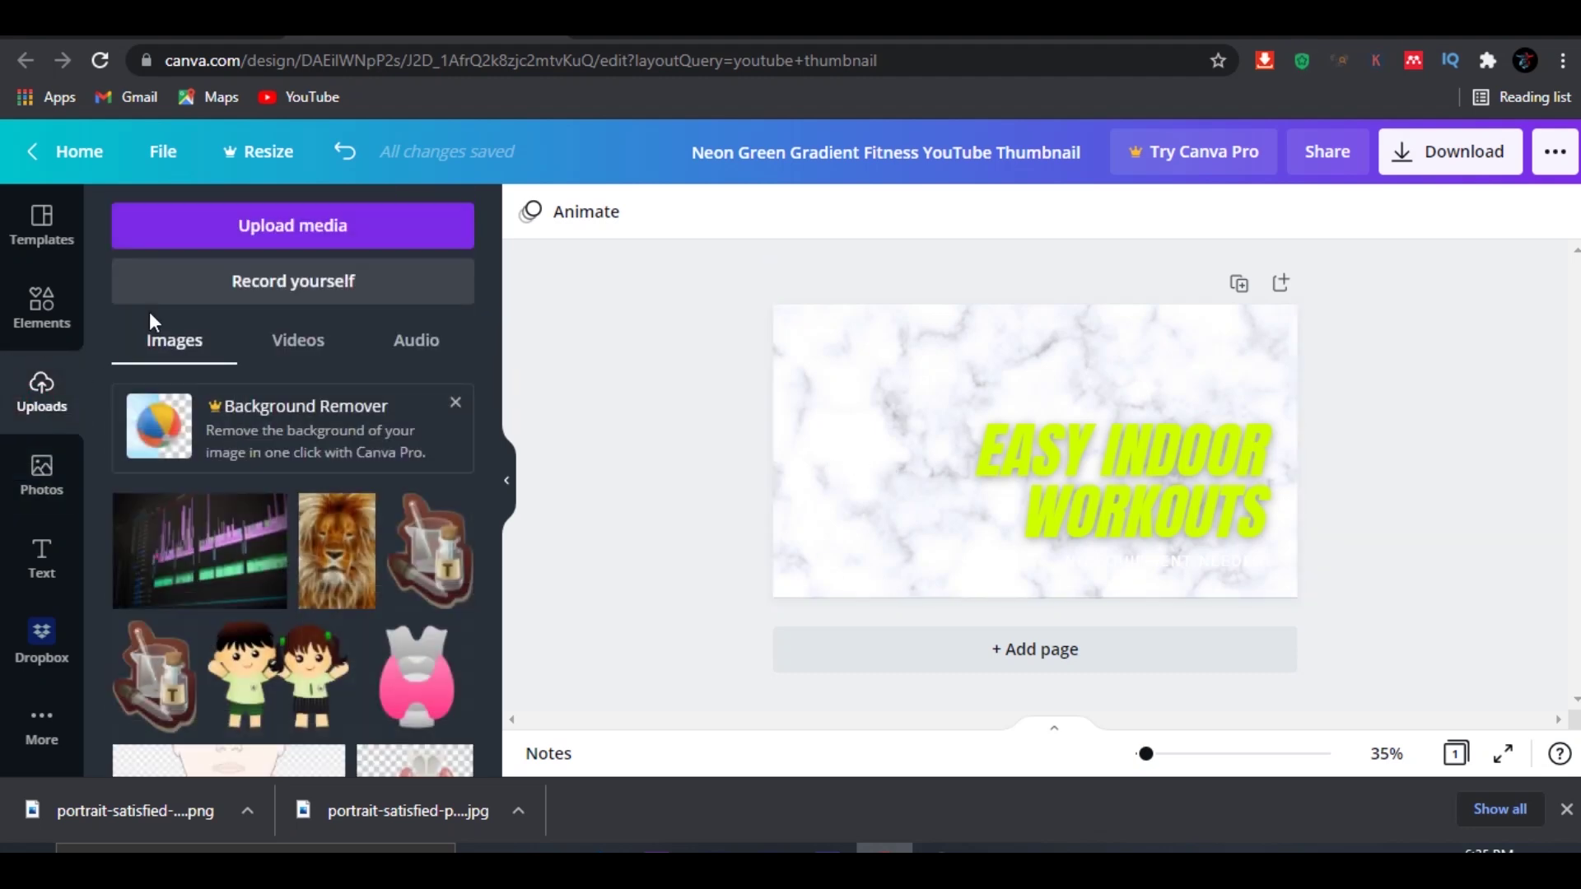
# Step: Upload the removebg-preview portrait from Downloads and add it to the thumbnail
pyautogui.click(258, 235)
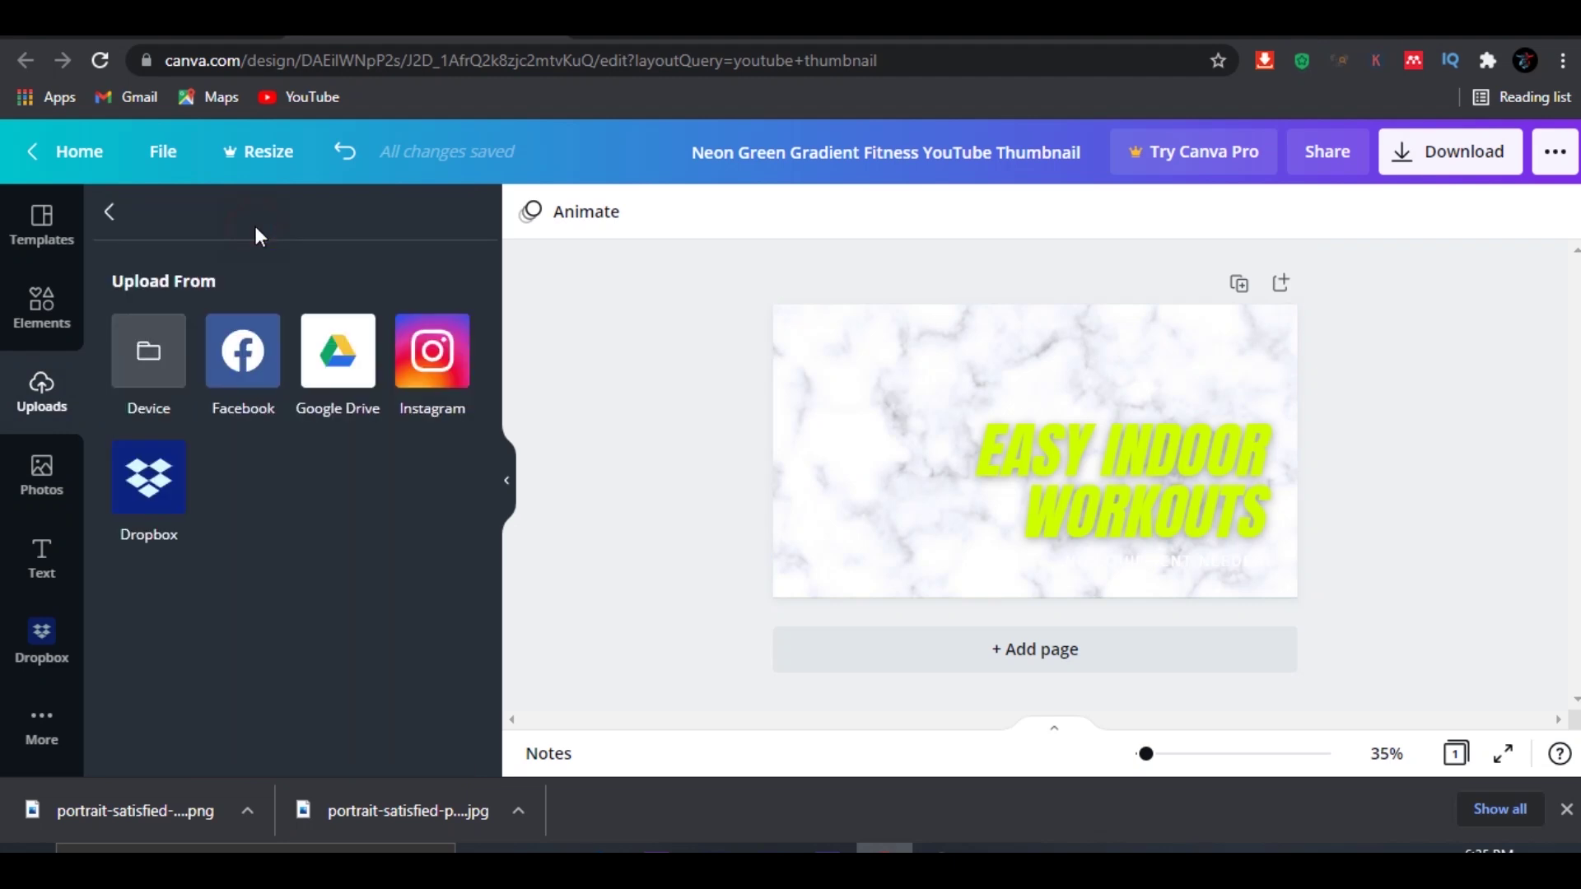
pyautogui.click(149, 360)
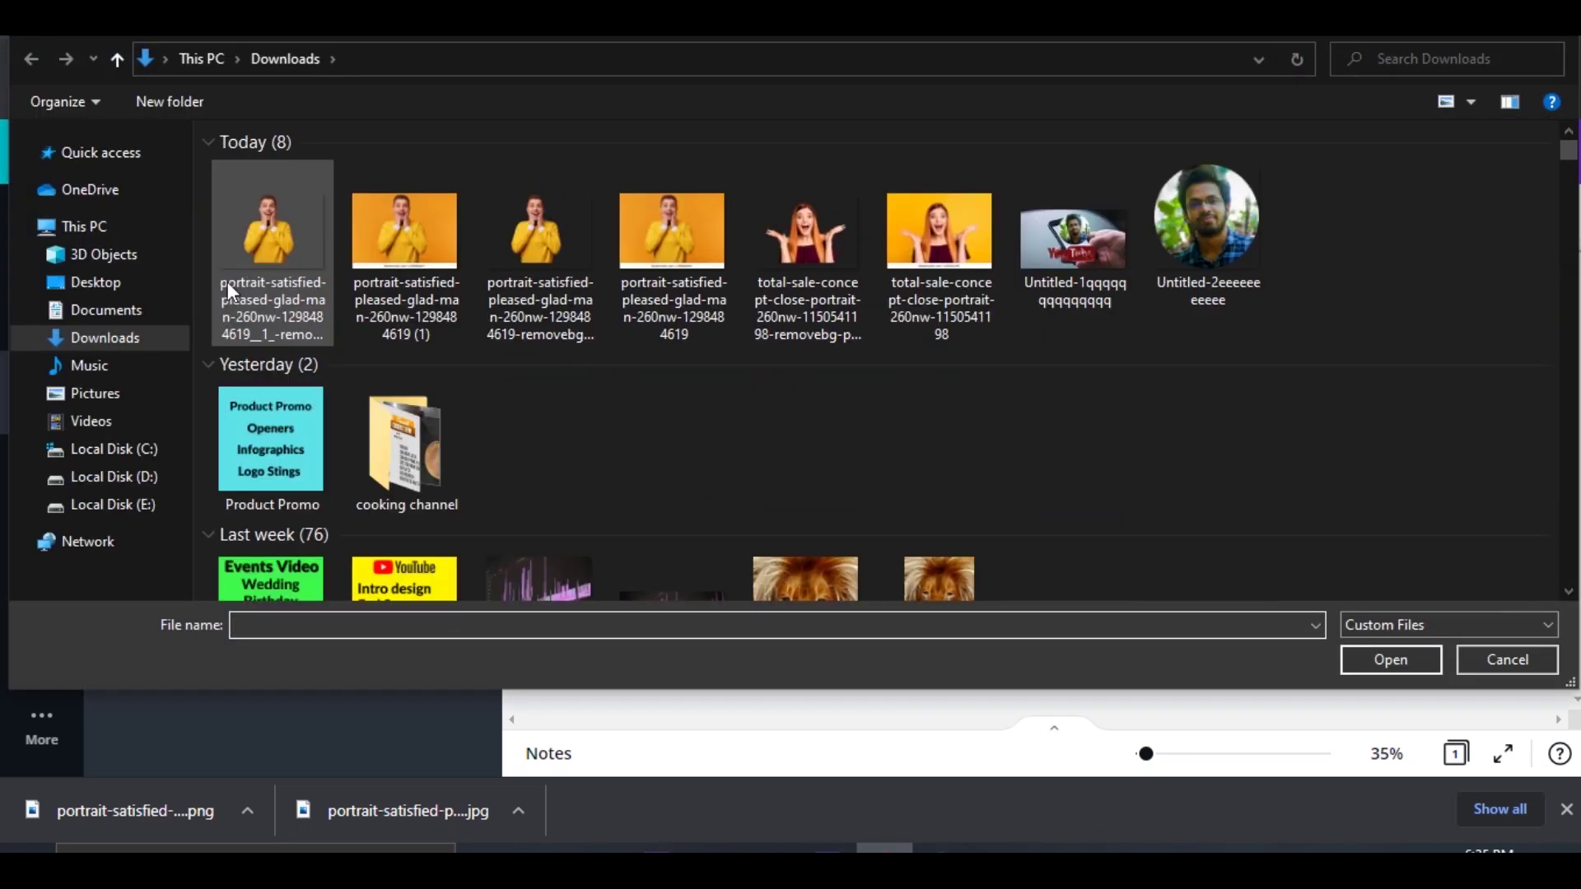
pyautogui.click(273, 239)
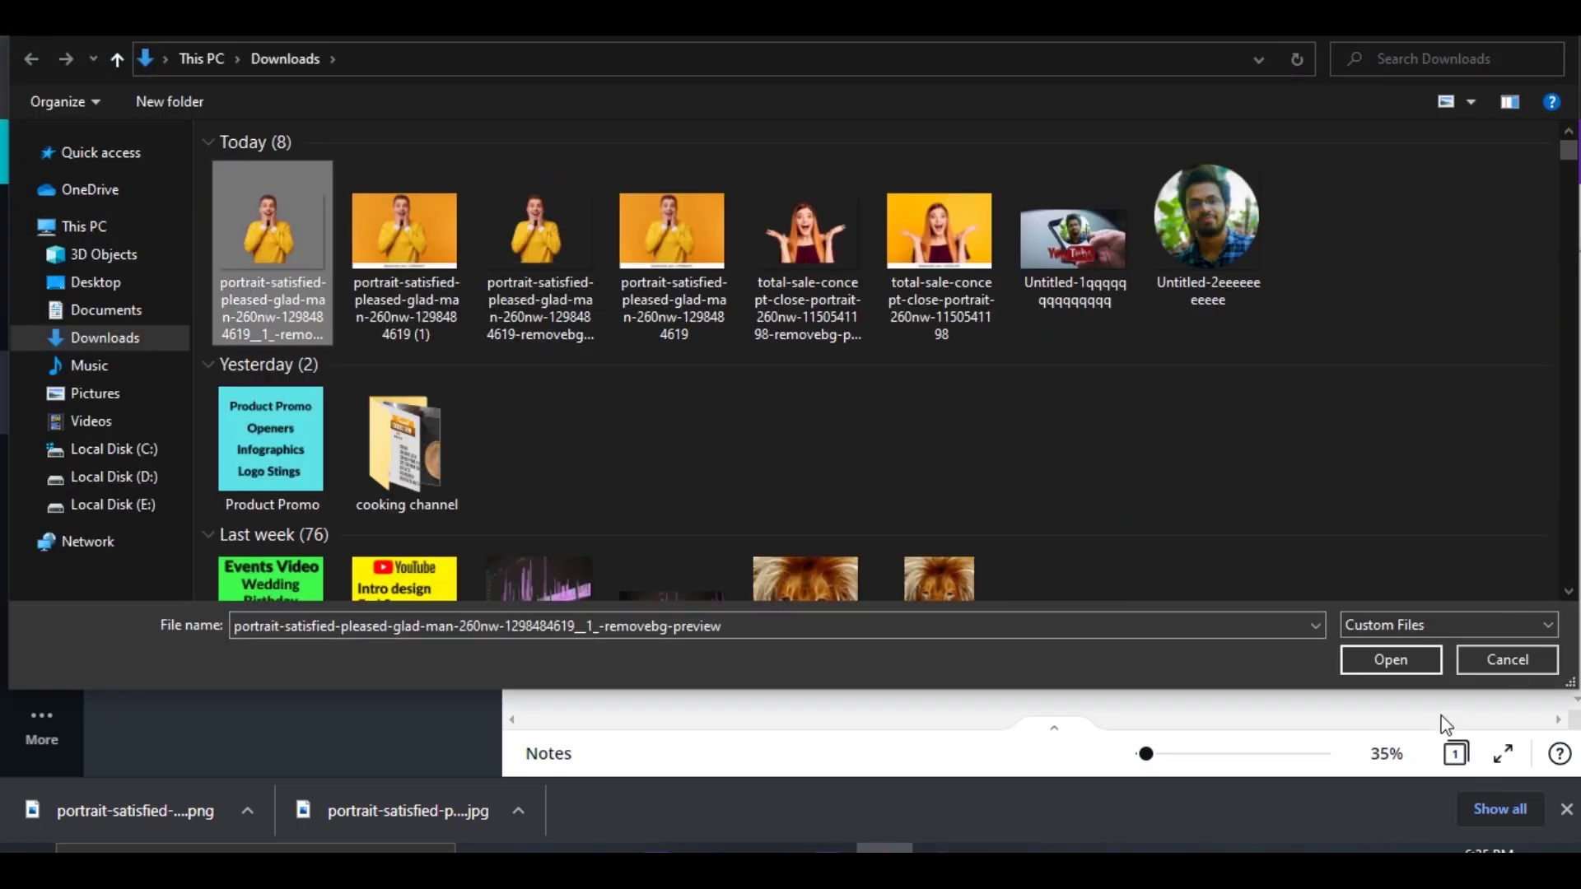
pyautogui.click(1391, 659)
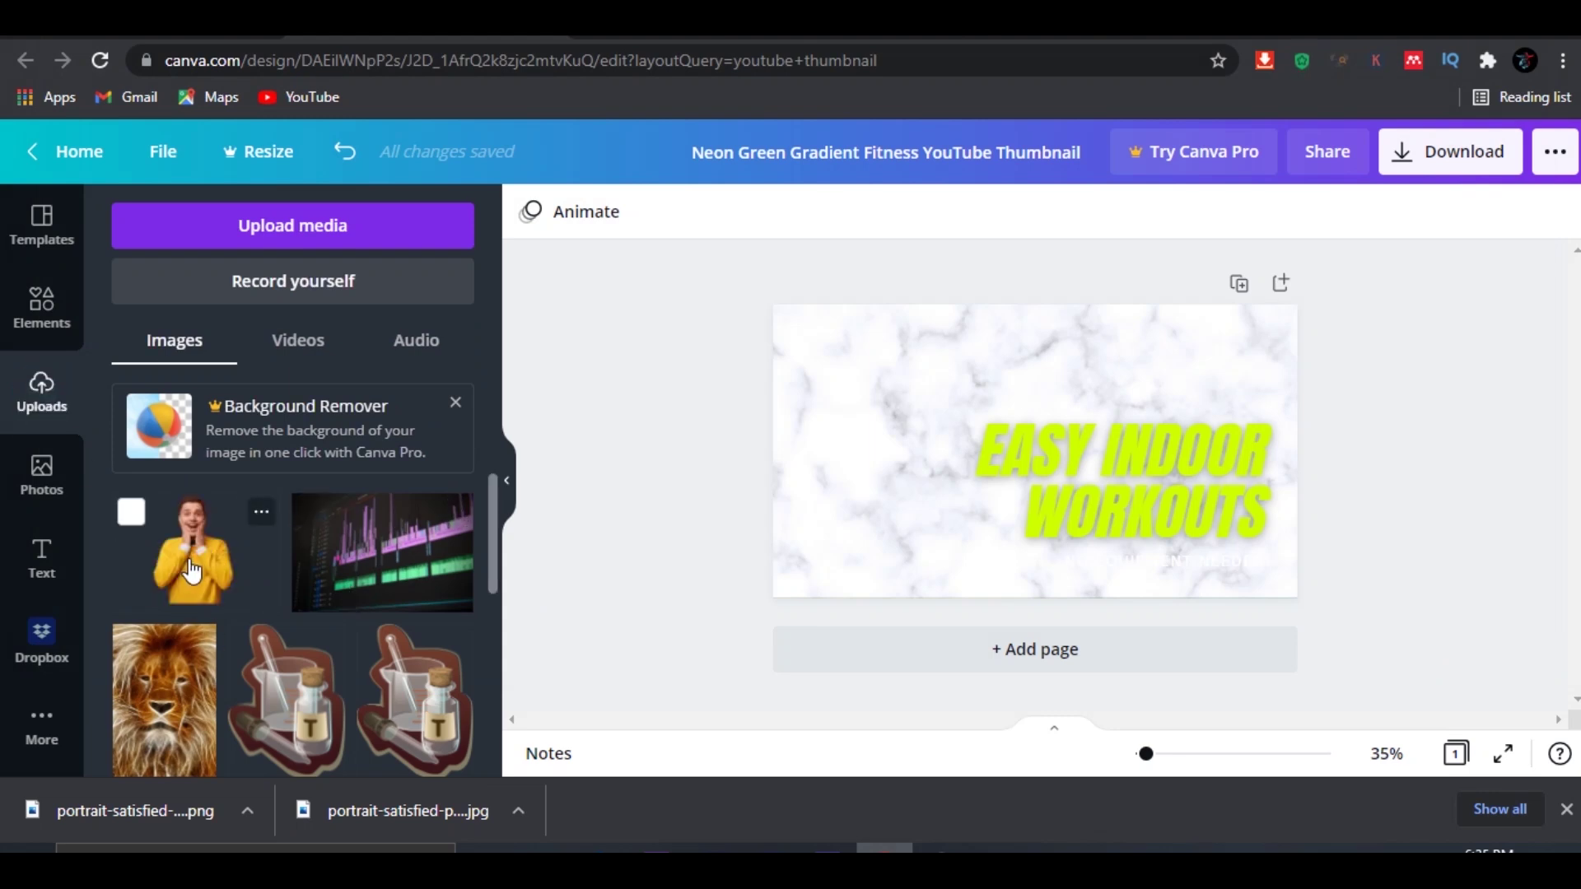
pyautogui.click(192, 570)
# Step: Enlarge the cut-out man and anchor him against the page's bottom-left edge
pyautogui.moveTo(1052, 472); pyautogui.dragTo(886, 545)
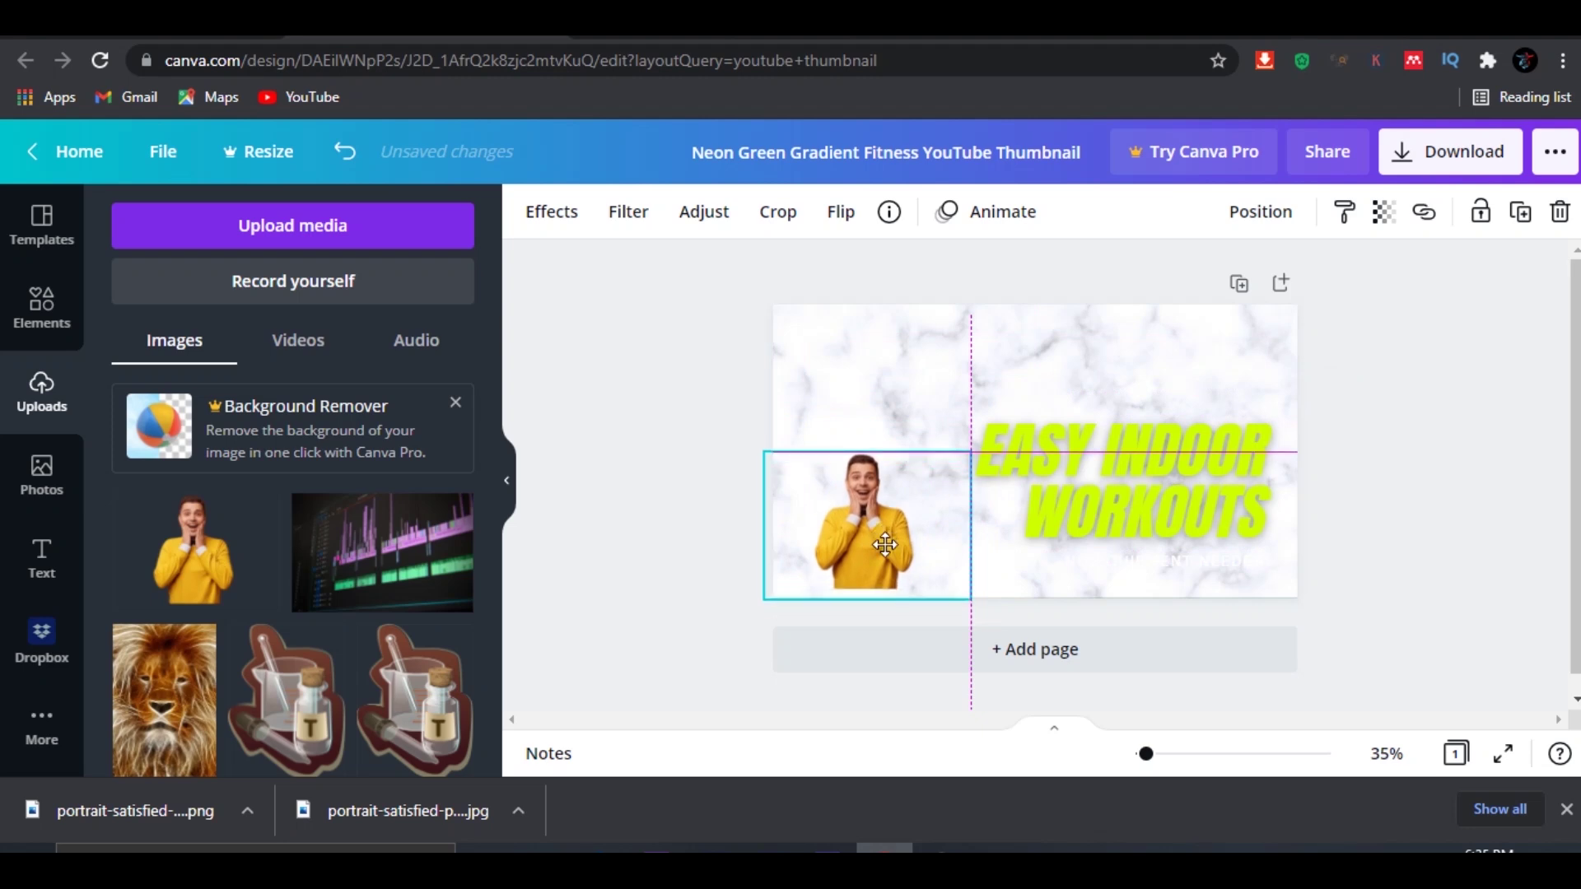
pyautogui.moveTo(971, 452); pyautogui.dragTo(1173, 316)
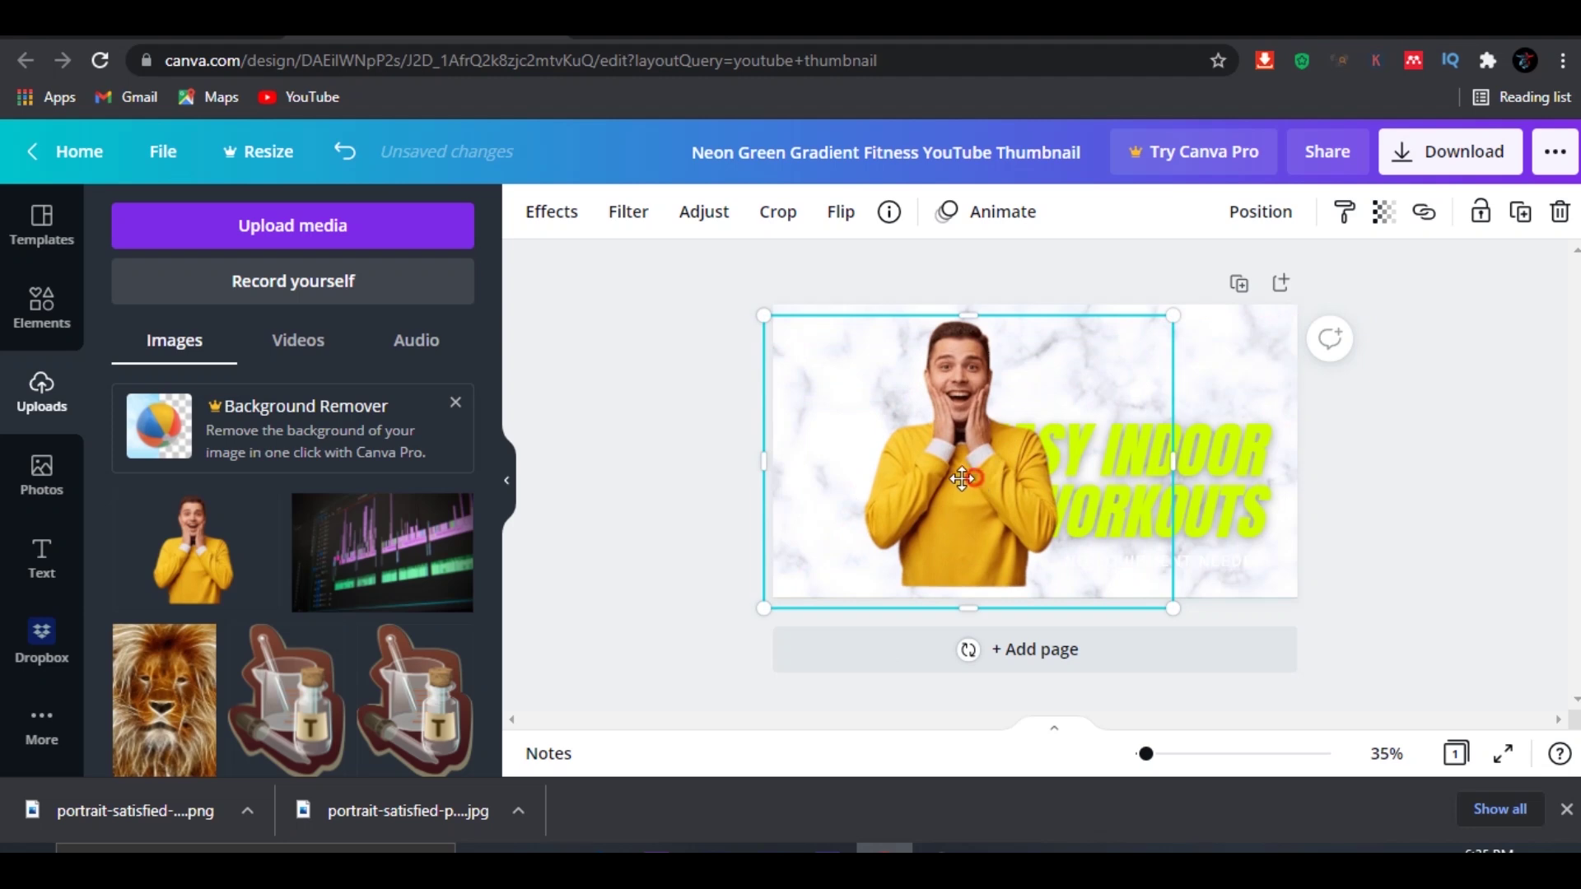
pyautogui.moveTo(961, 477); pyautogui.dragTo(898, 494)
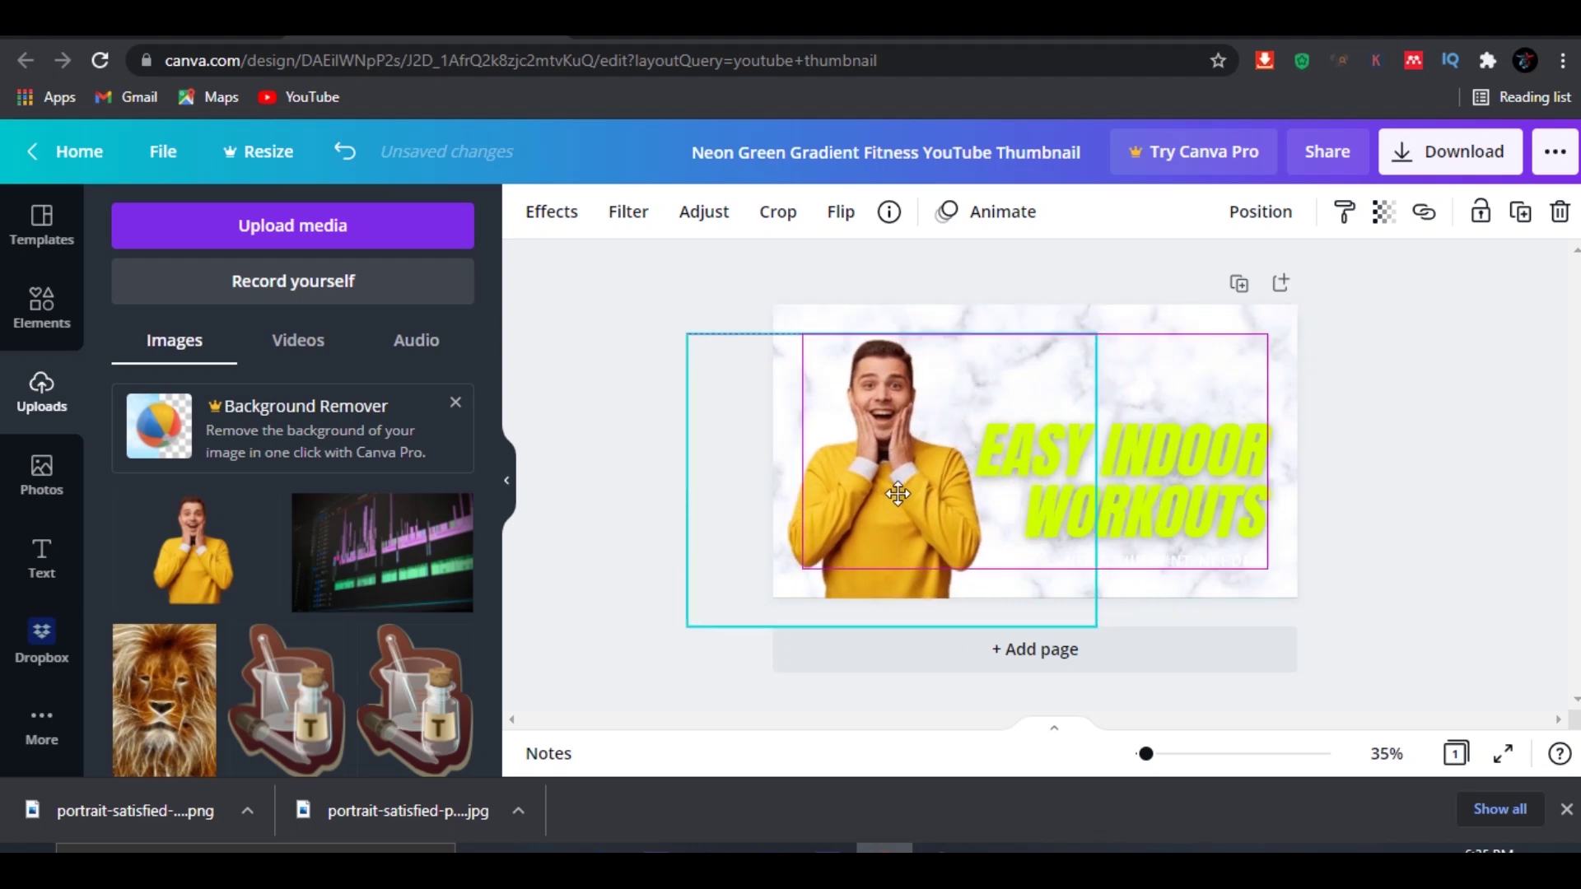
pyautogui.moveTo(898, 495); pyautogui.dragTo(899, 493)
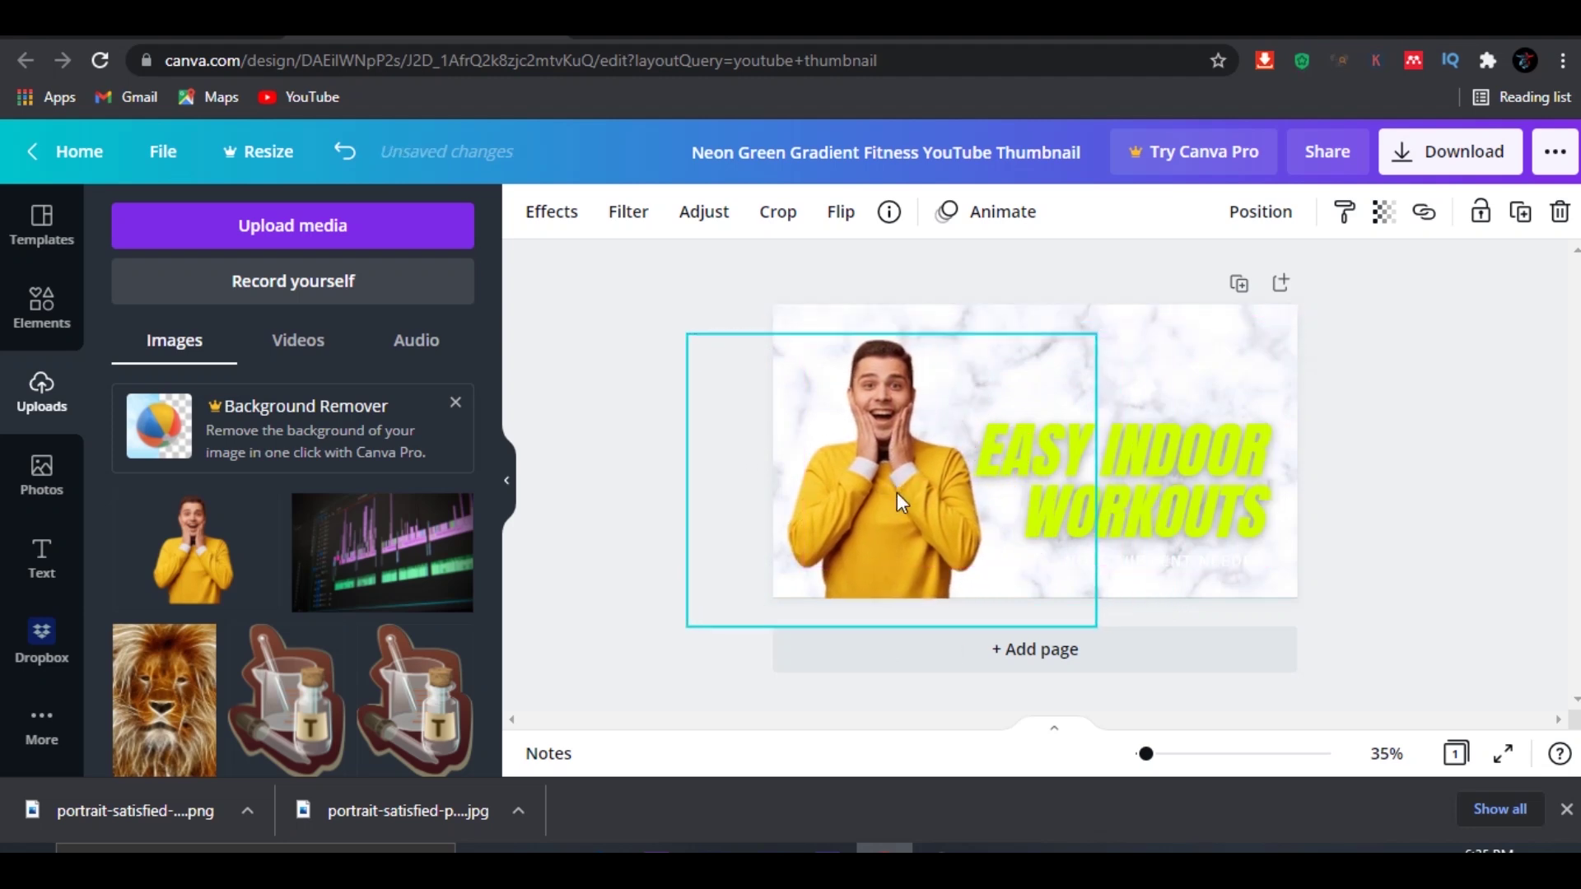
pyautogui.click(660, 492)
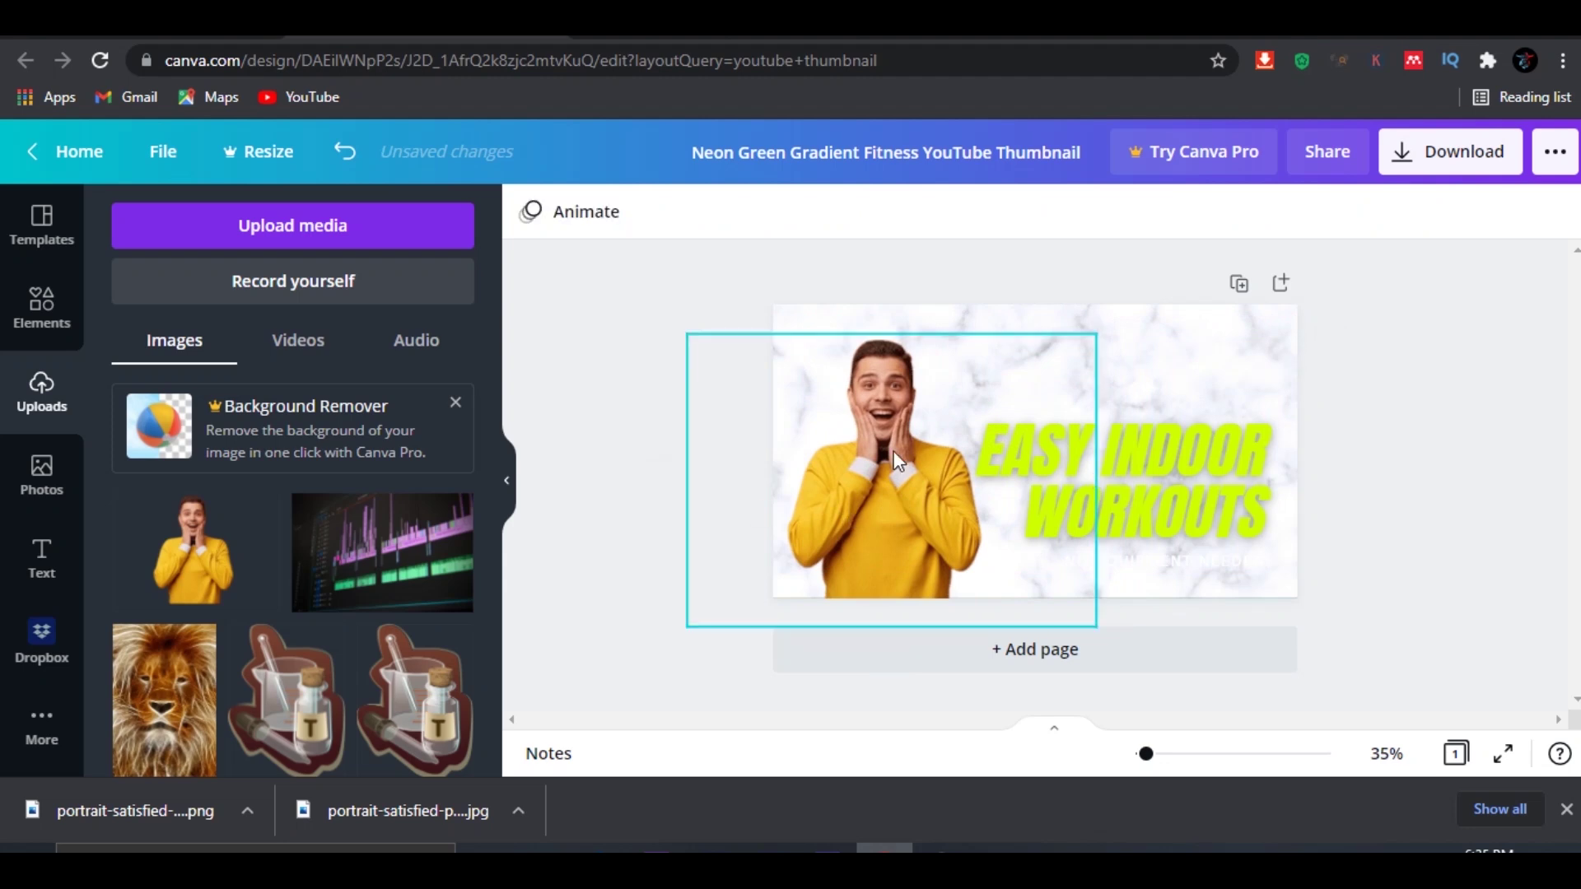
pyautogui.click(1199, 504)
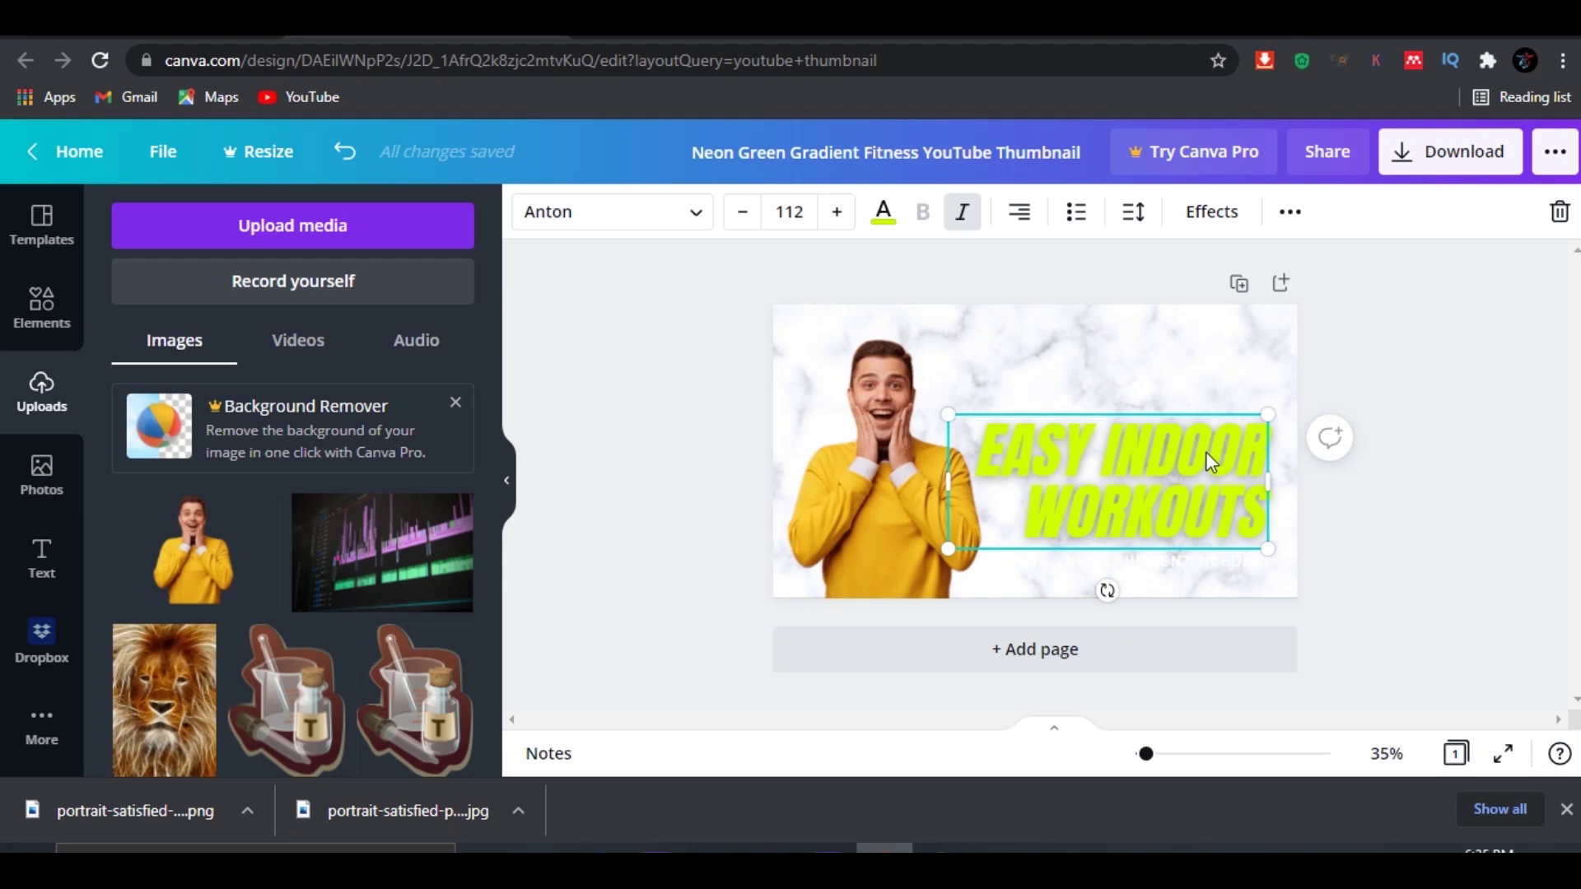
# Step: Recolour the EASY INDOOR WORKOUTS headline text from lime green to black
pyautogui.click(1008, 449)
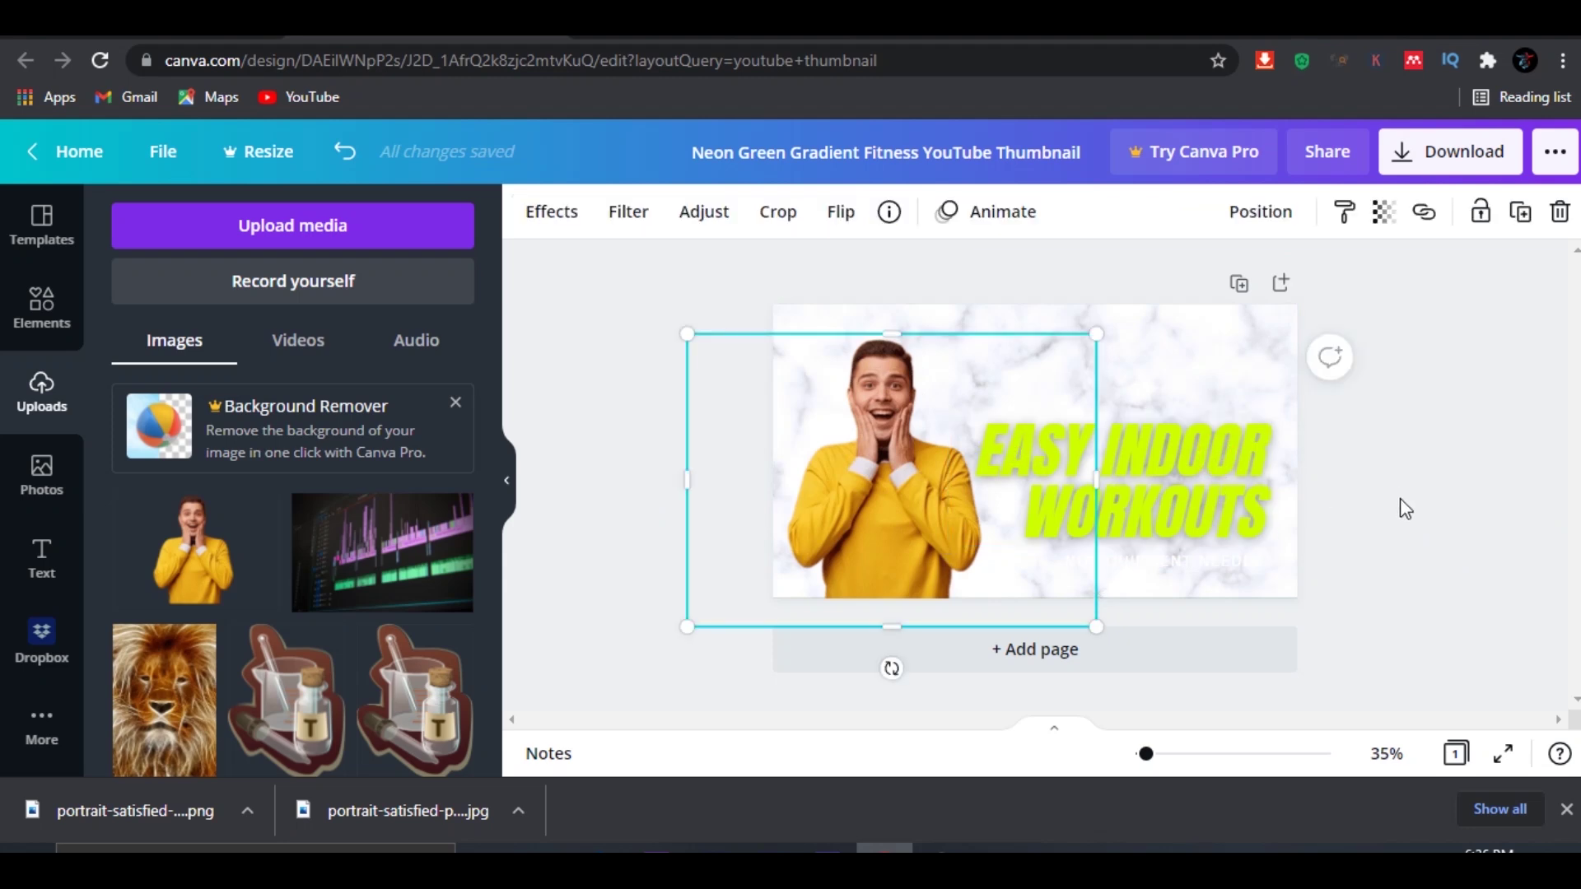
pyautogui.press('Return')
pyautogui.click(1237, 511)
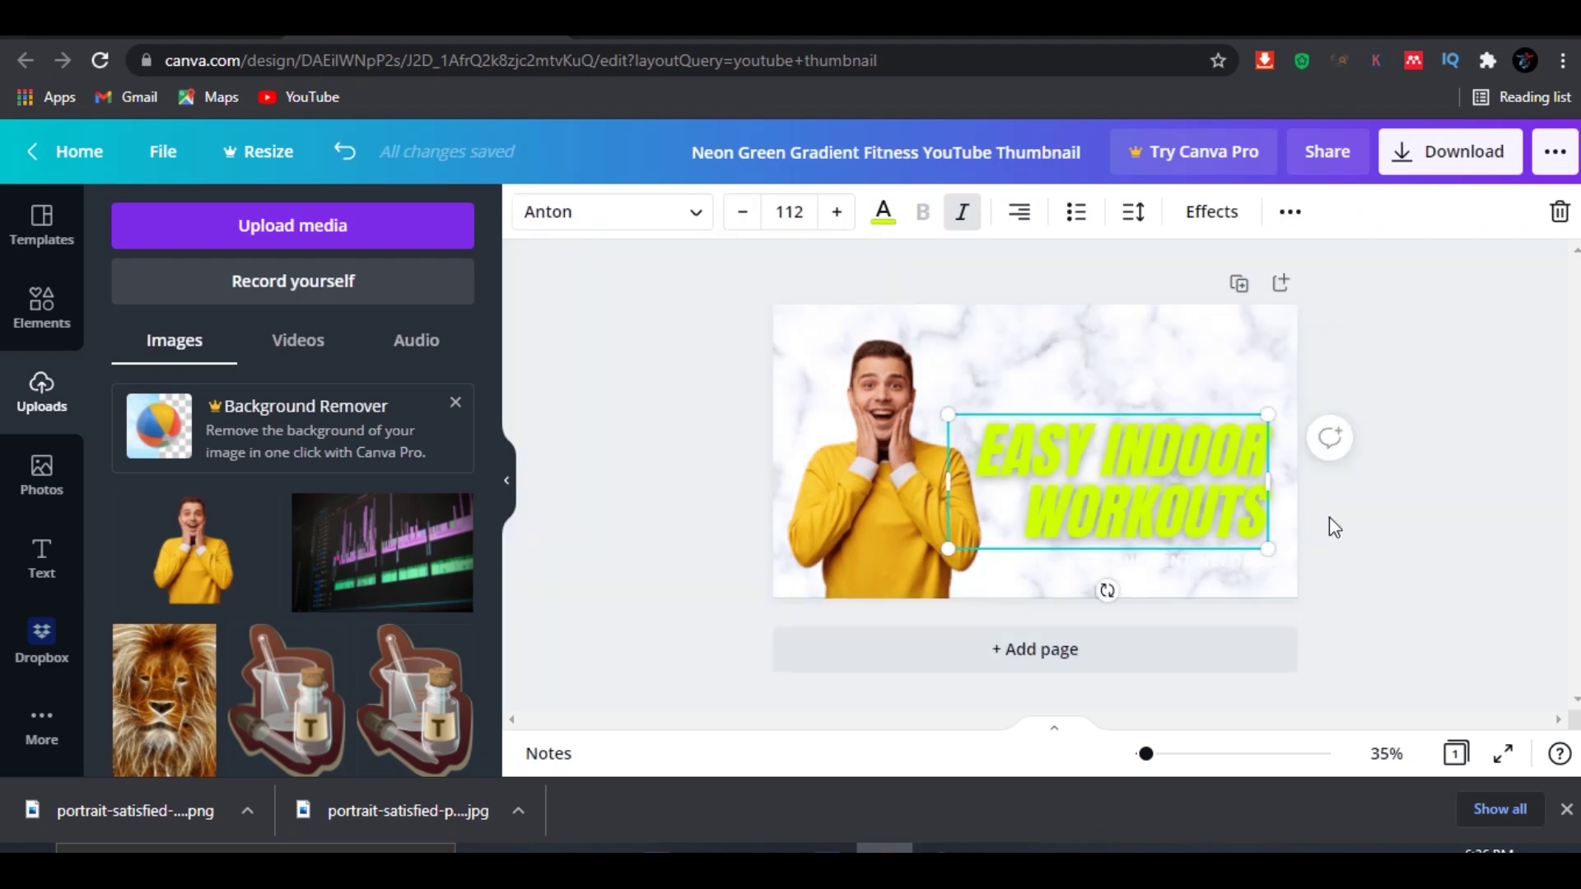
pyautogui.doubleClick(1171, 504)
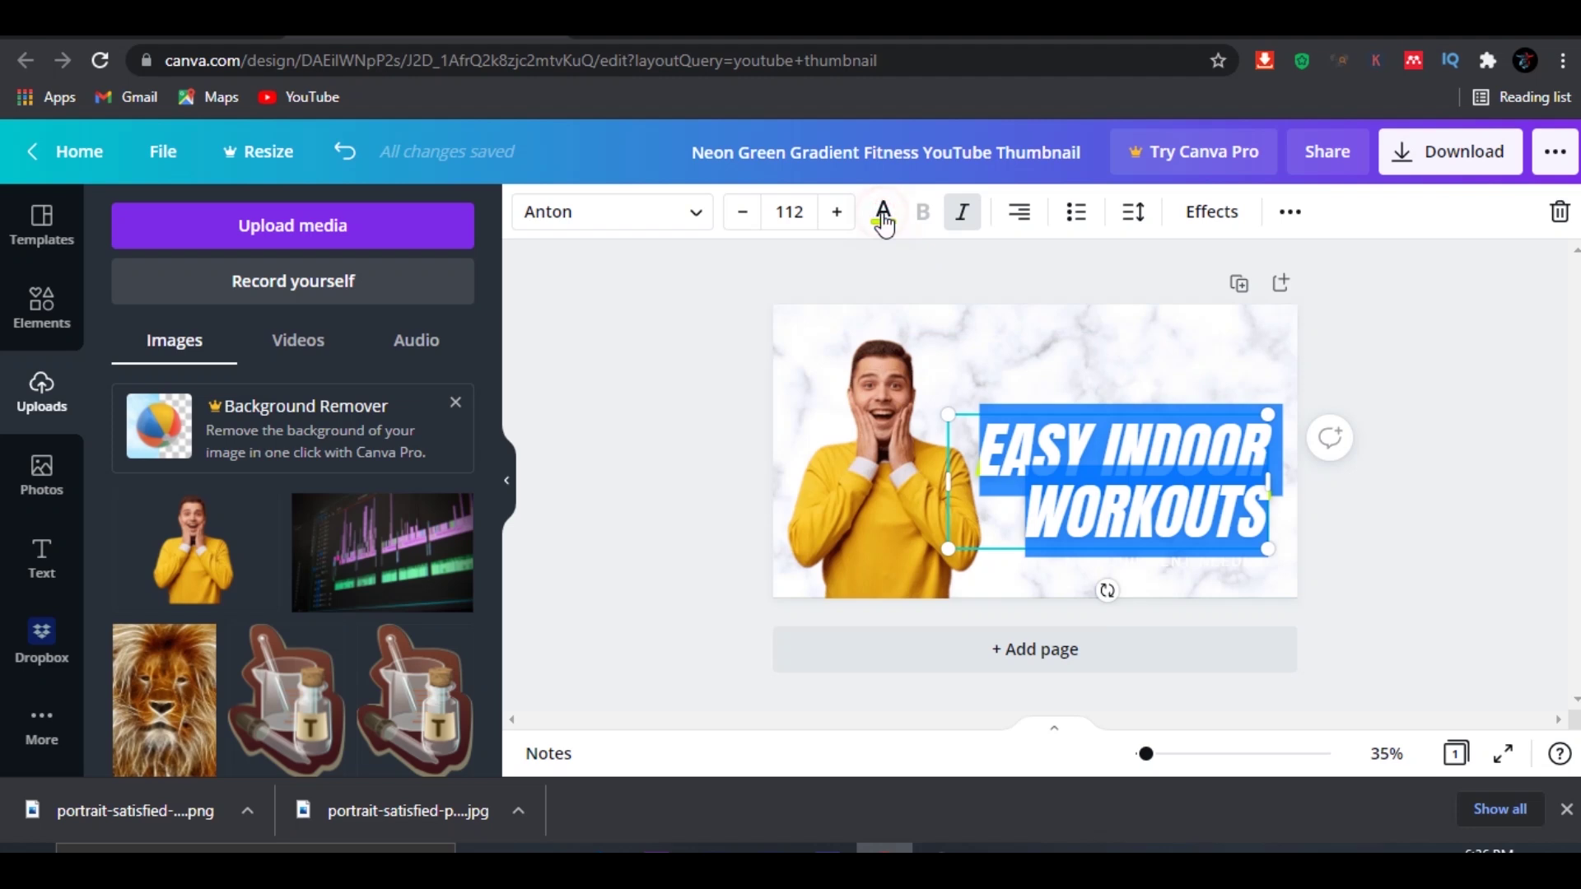
pyautogui.click(884, 216)
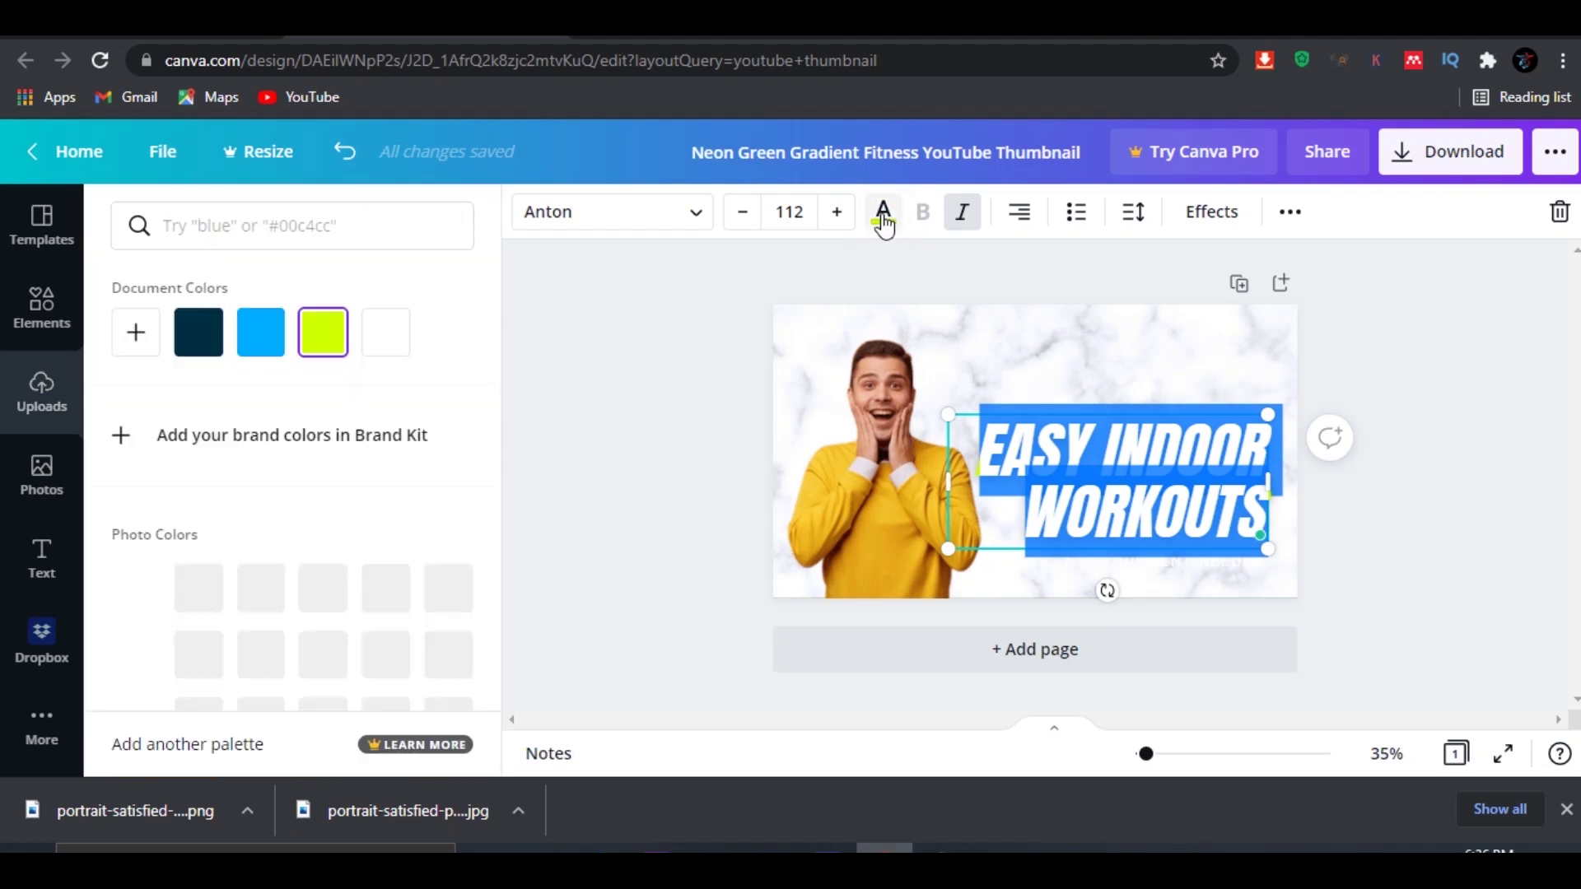
pyautogui.click(196, 355)
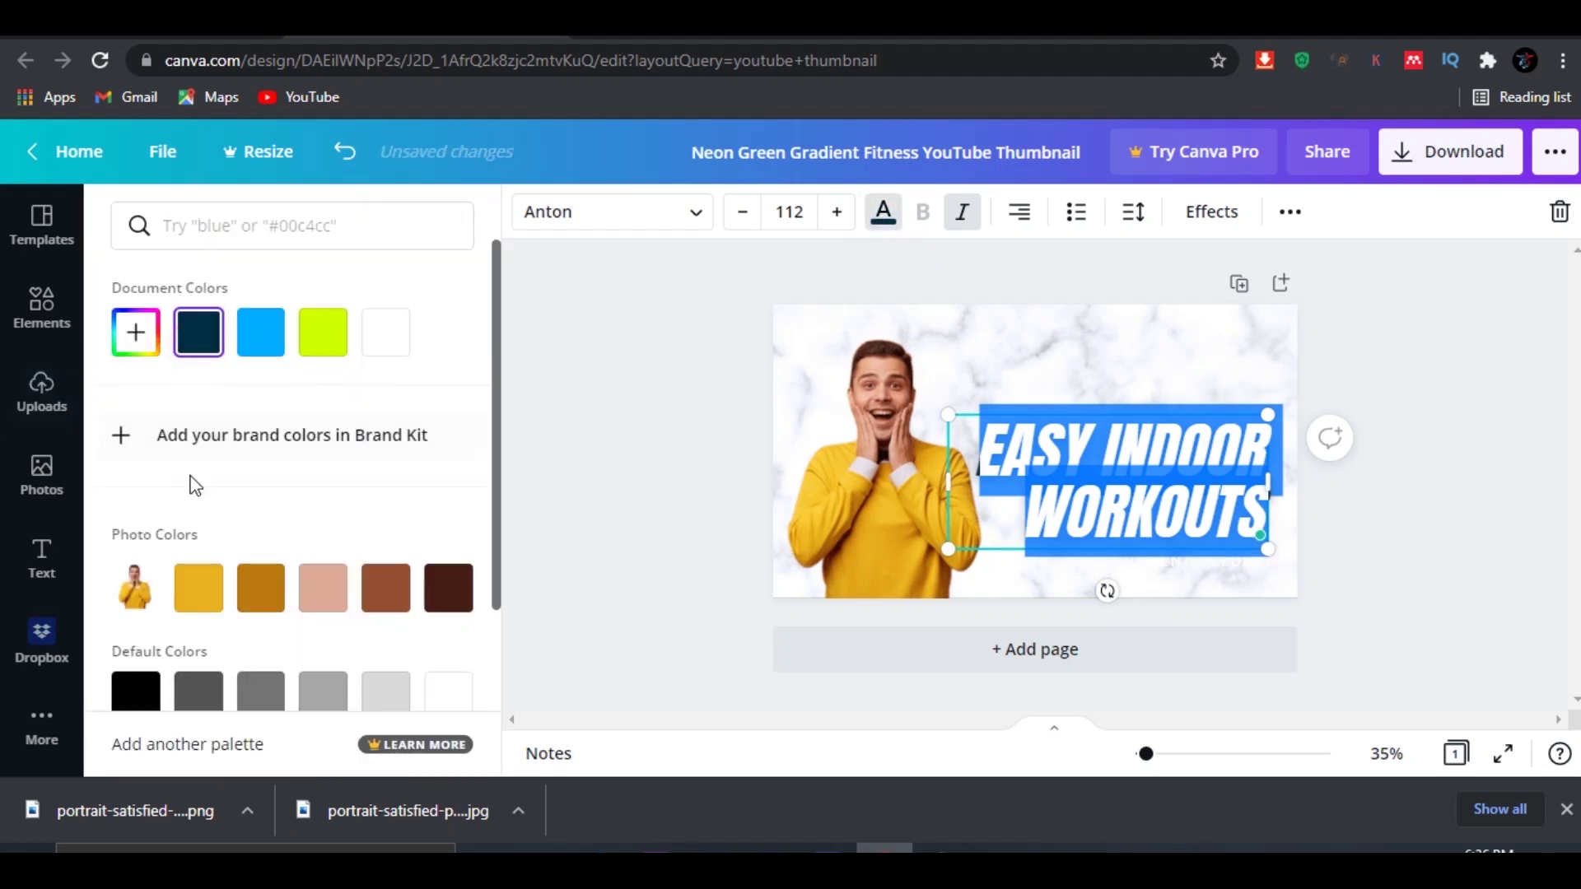
pyautogui.click(132, 692)
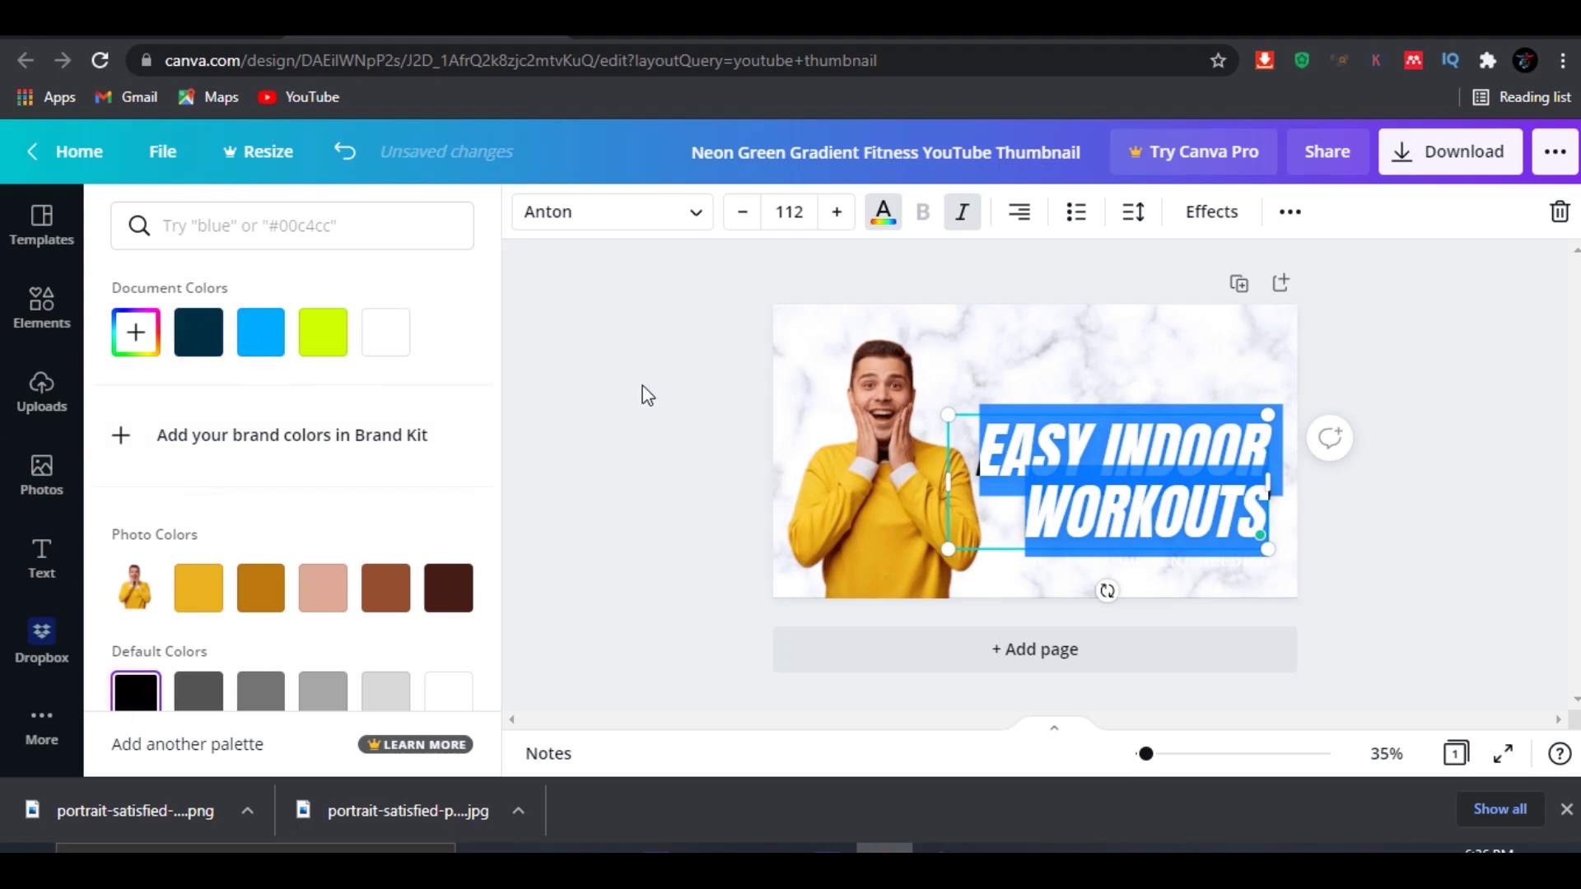
pyautogui.click(1263, 452)
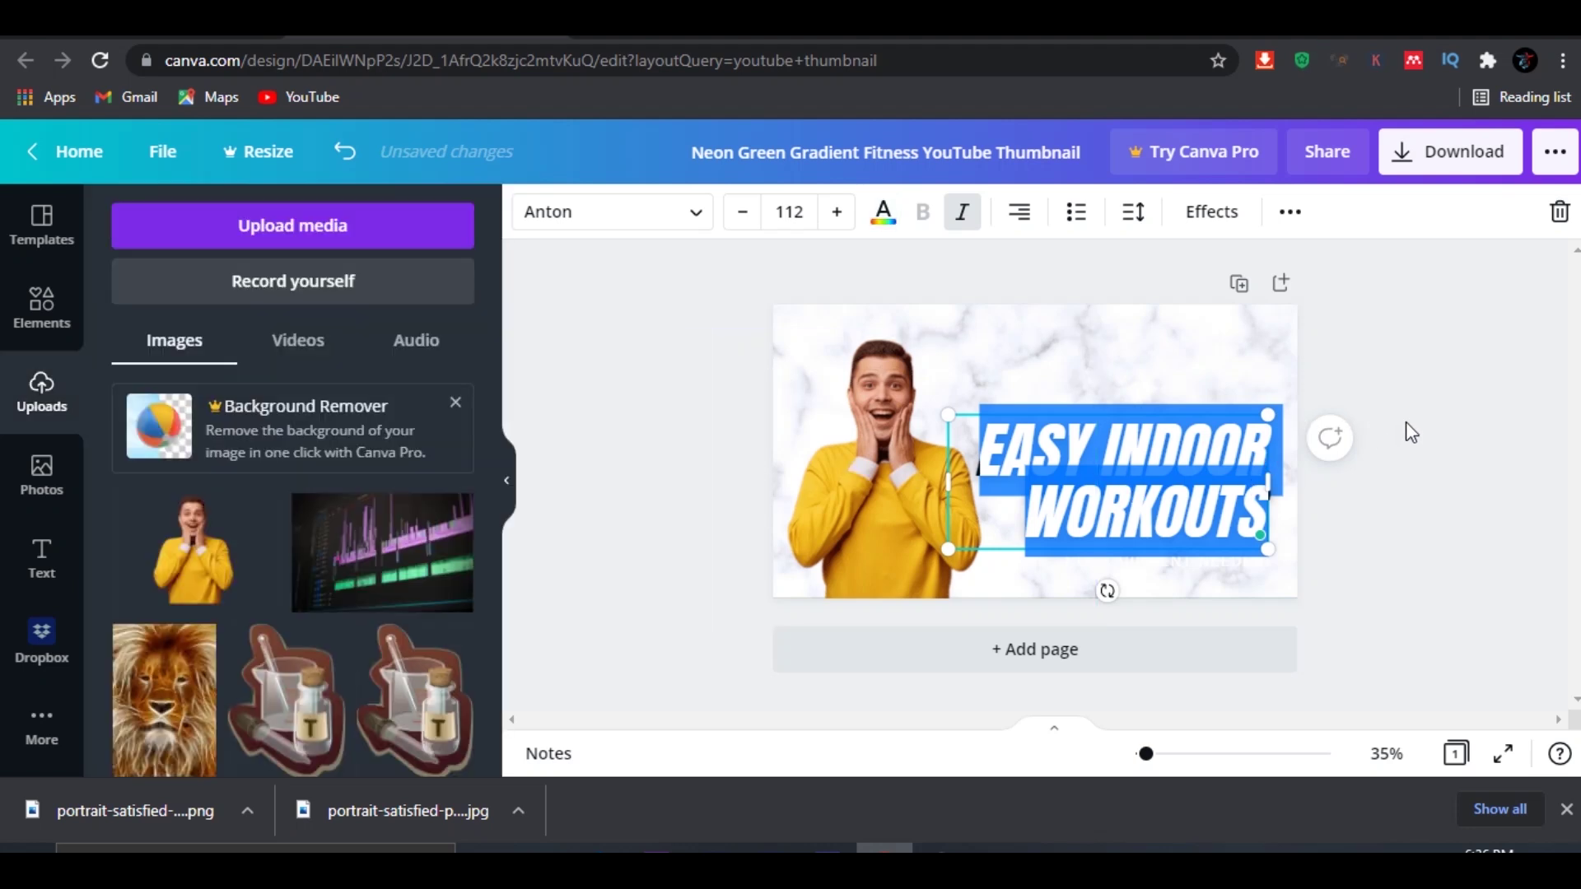
pyautogui.click(1459, 451)
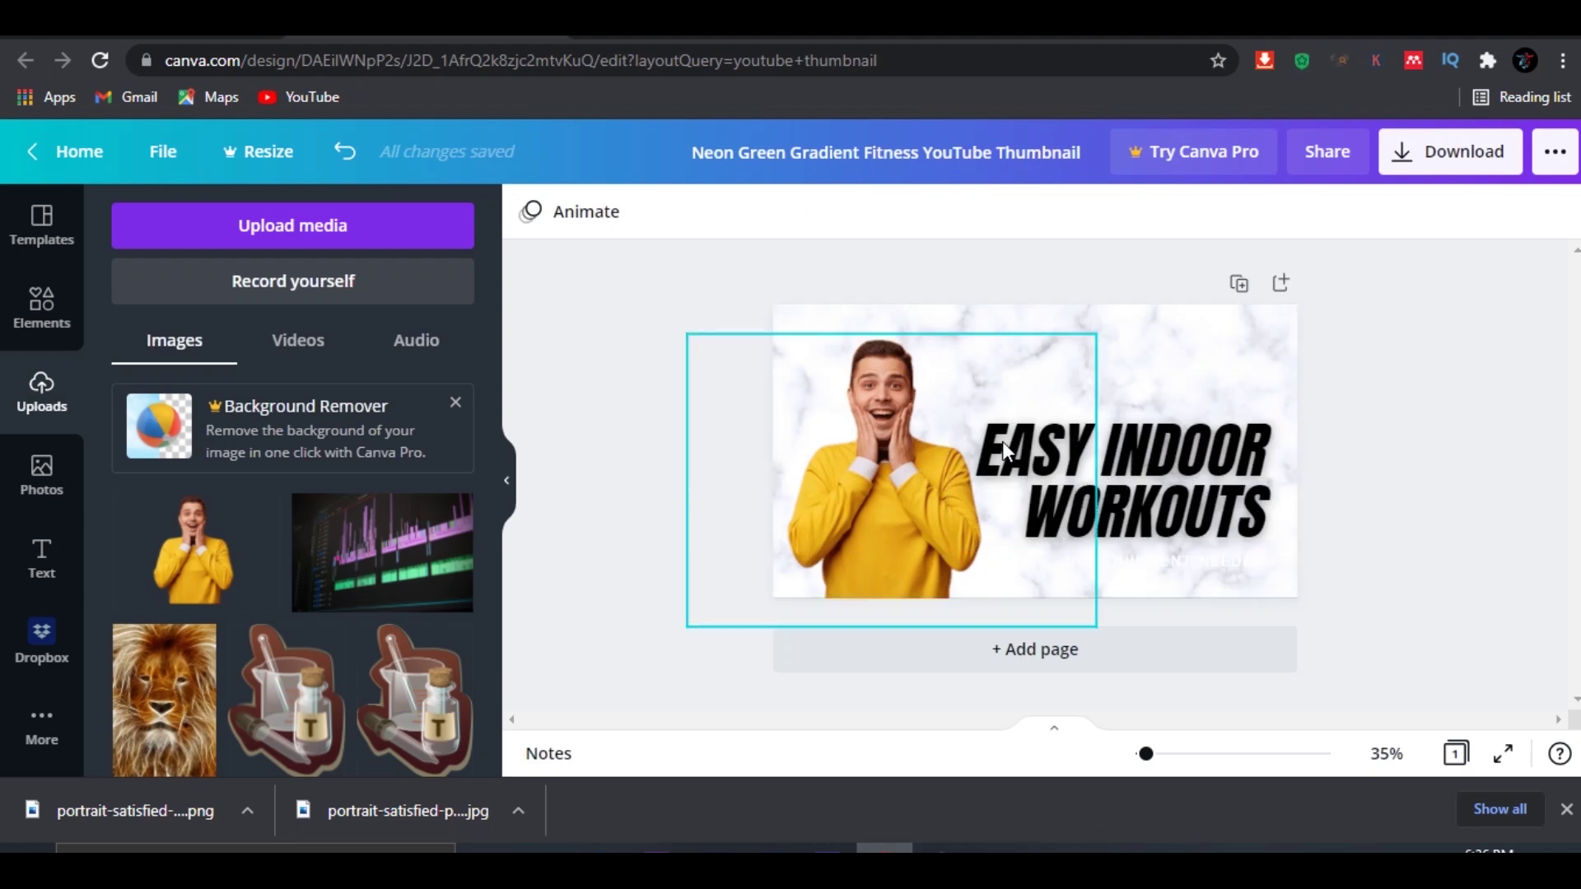
# Step: Retype the headline wording as 'YOUTUBE THUMBNAIL'
pyautogui.click(1212, 452)
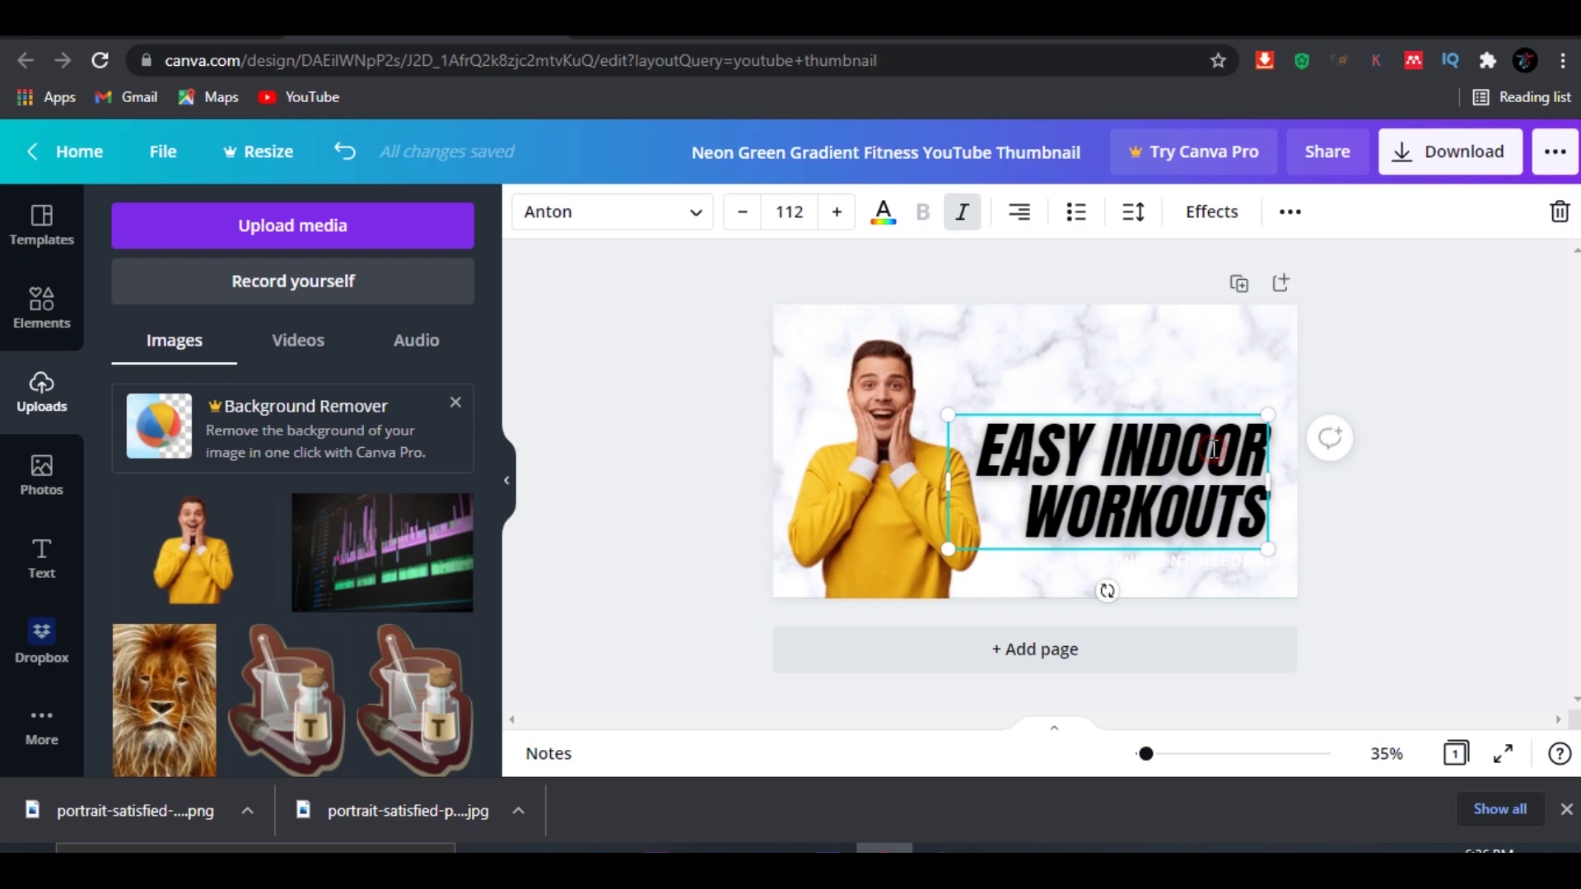
pyautogui.click(1257, 446)
pyautogui.press('BackSpace')
pyautogui.press('BackSpace')
pyautogui.press('BackSpace')
pyautogui.press('BackSpace')
pyautogui.press('BackSpace')
pyautogui.press('BackSpace')
pyautogui.press('BackSpace')
pyautogui.press('BackSpace')
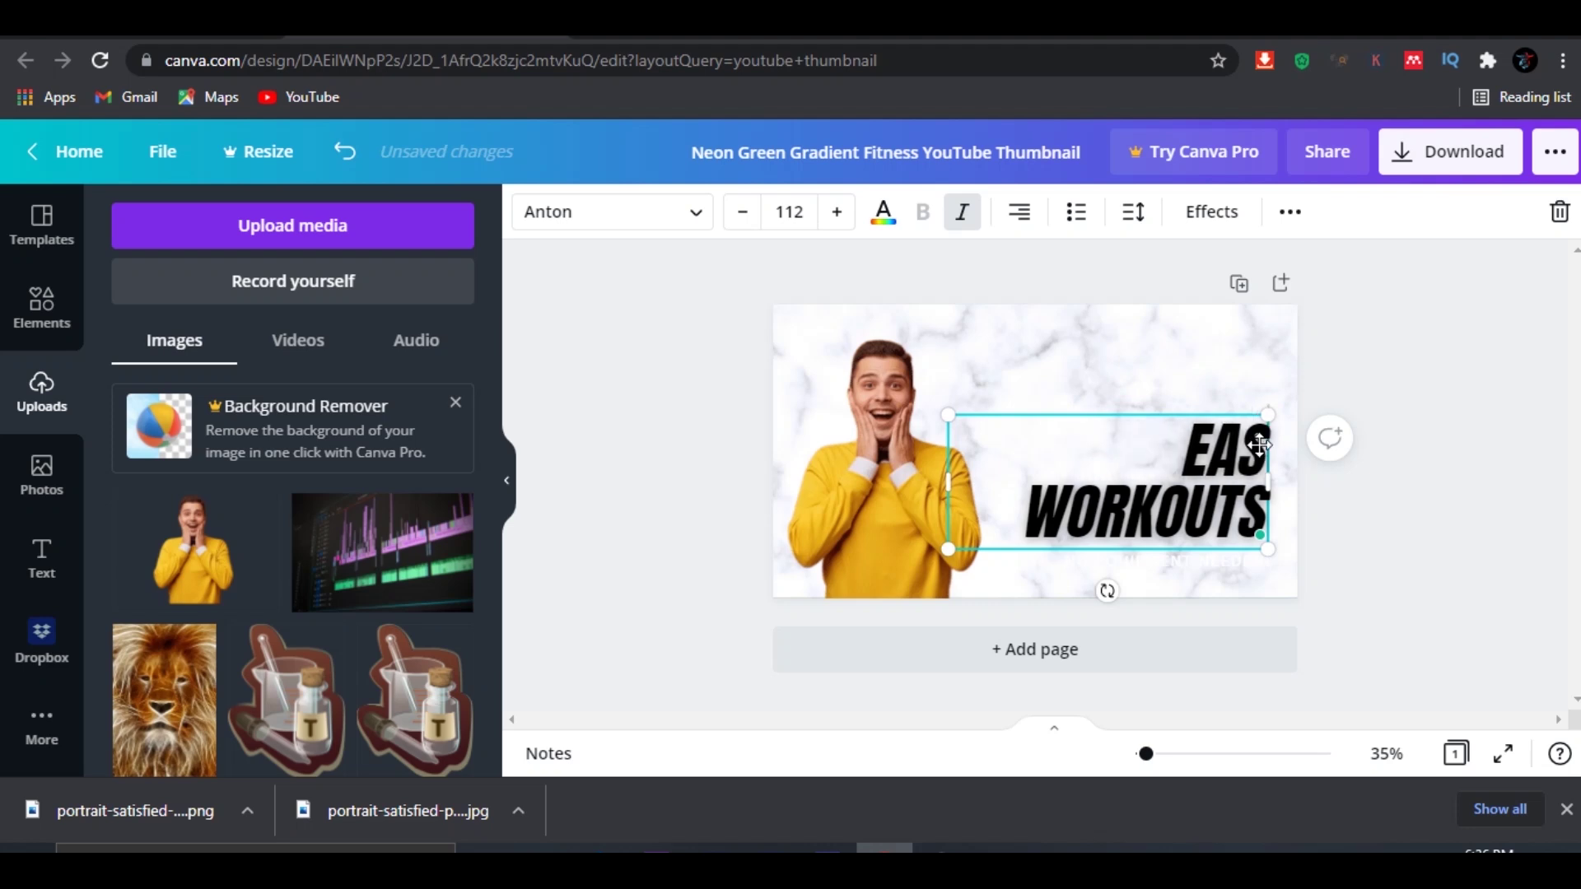
pyautogui.press('BackSpace')
pyautogui.press('BackSpace')
pyautogui.press('BackSpace')
pyautogui.press('Delete')
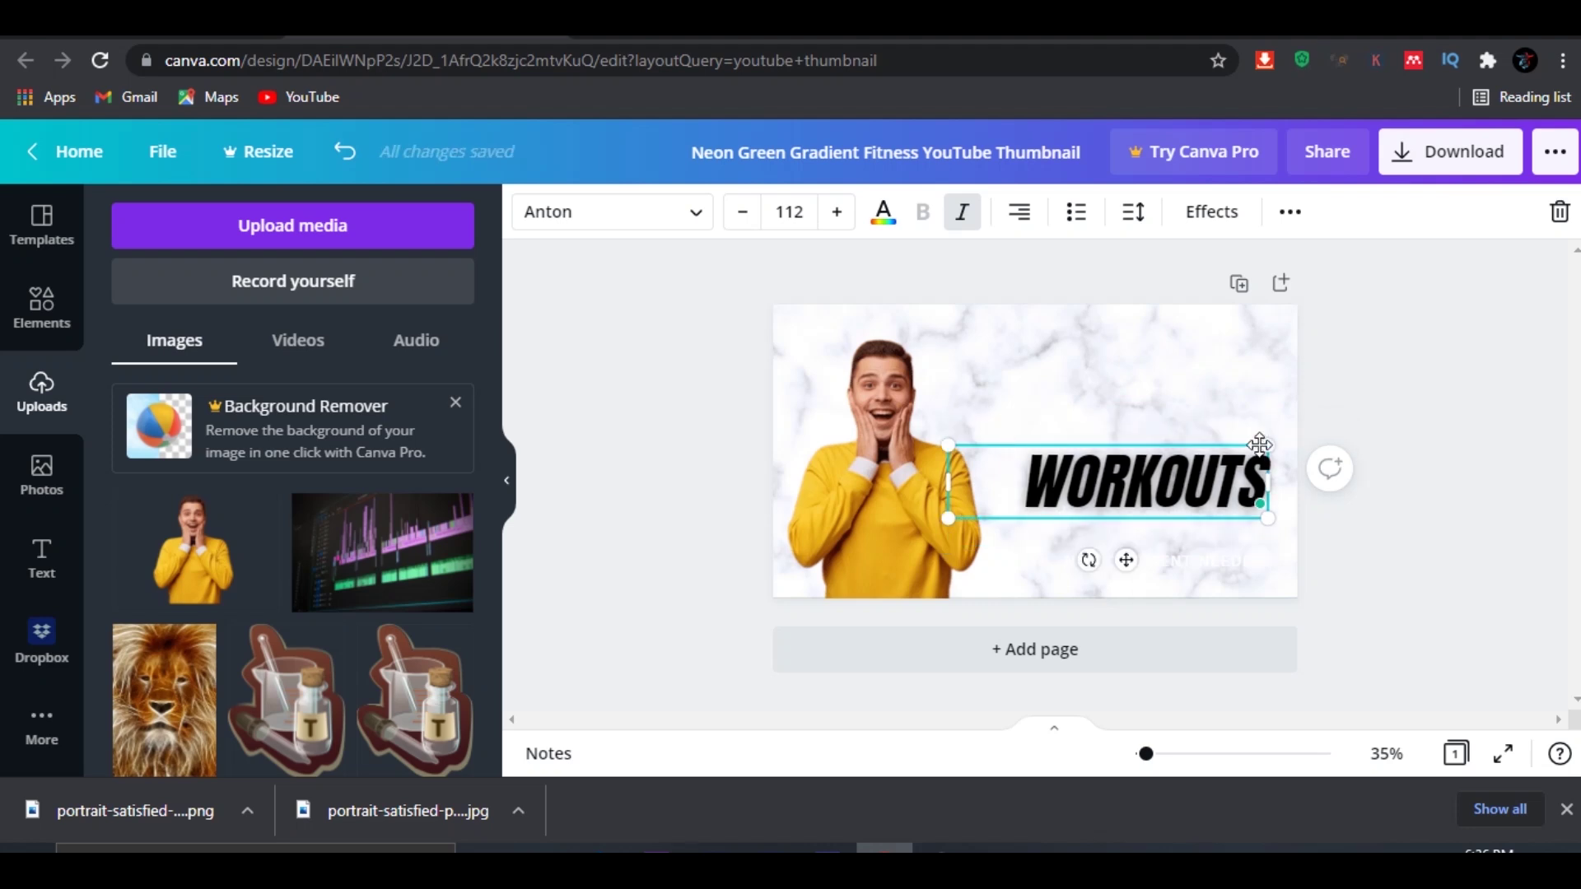
pyautogui.write('YOUTUBE')
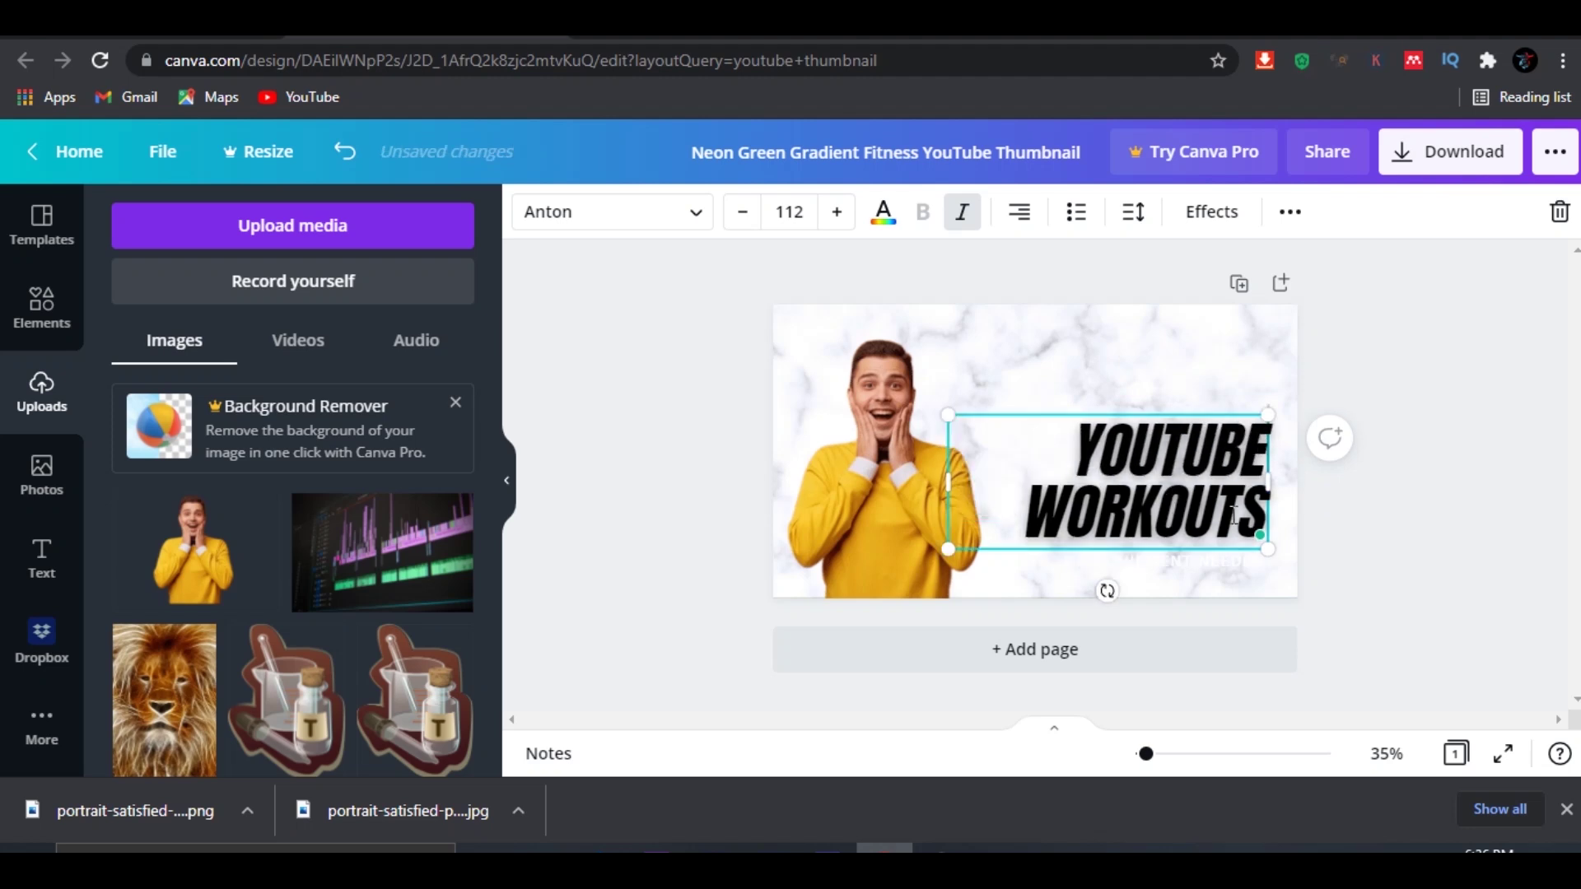
pyautogui.press('BackSpace')
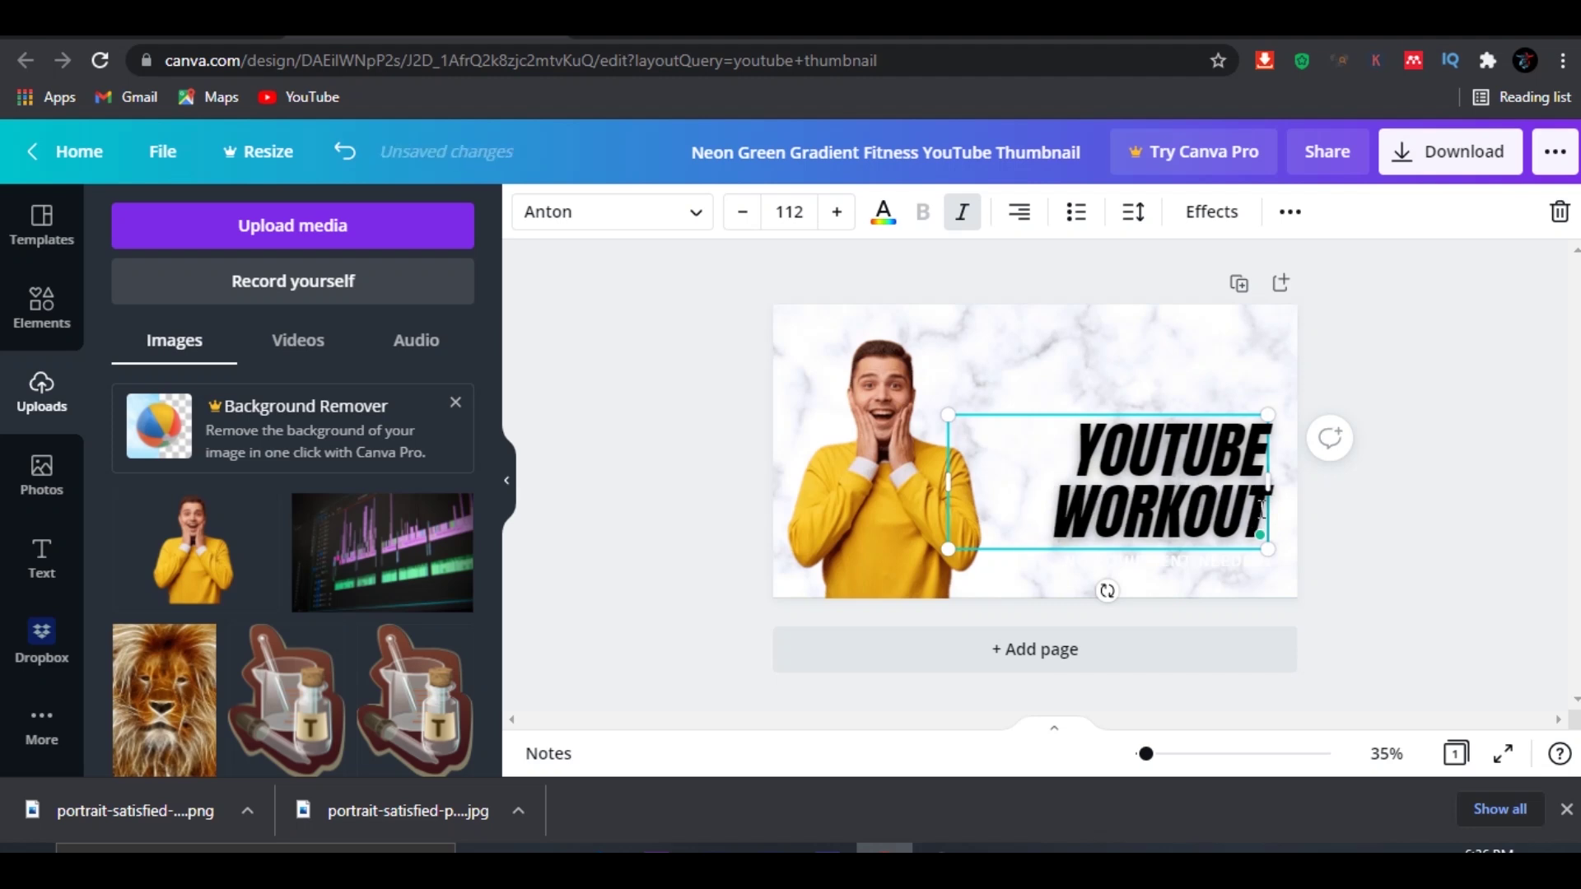
pyautogui.press('BackSpace')
pyautogui.press('BackSpace')
pyautogui.press('BackSpace')
pyautogui.press('BackSpace')
pyautogui.press('BackSpace')
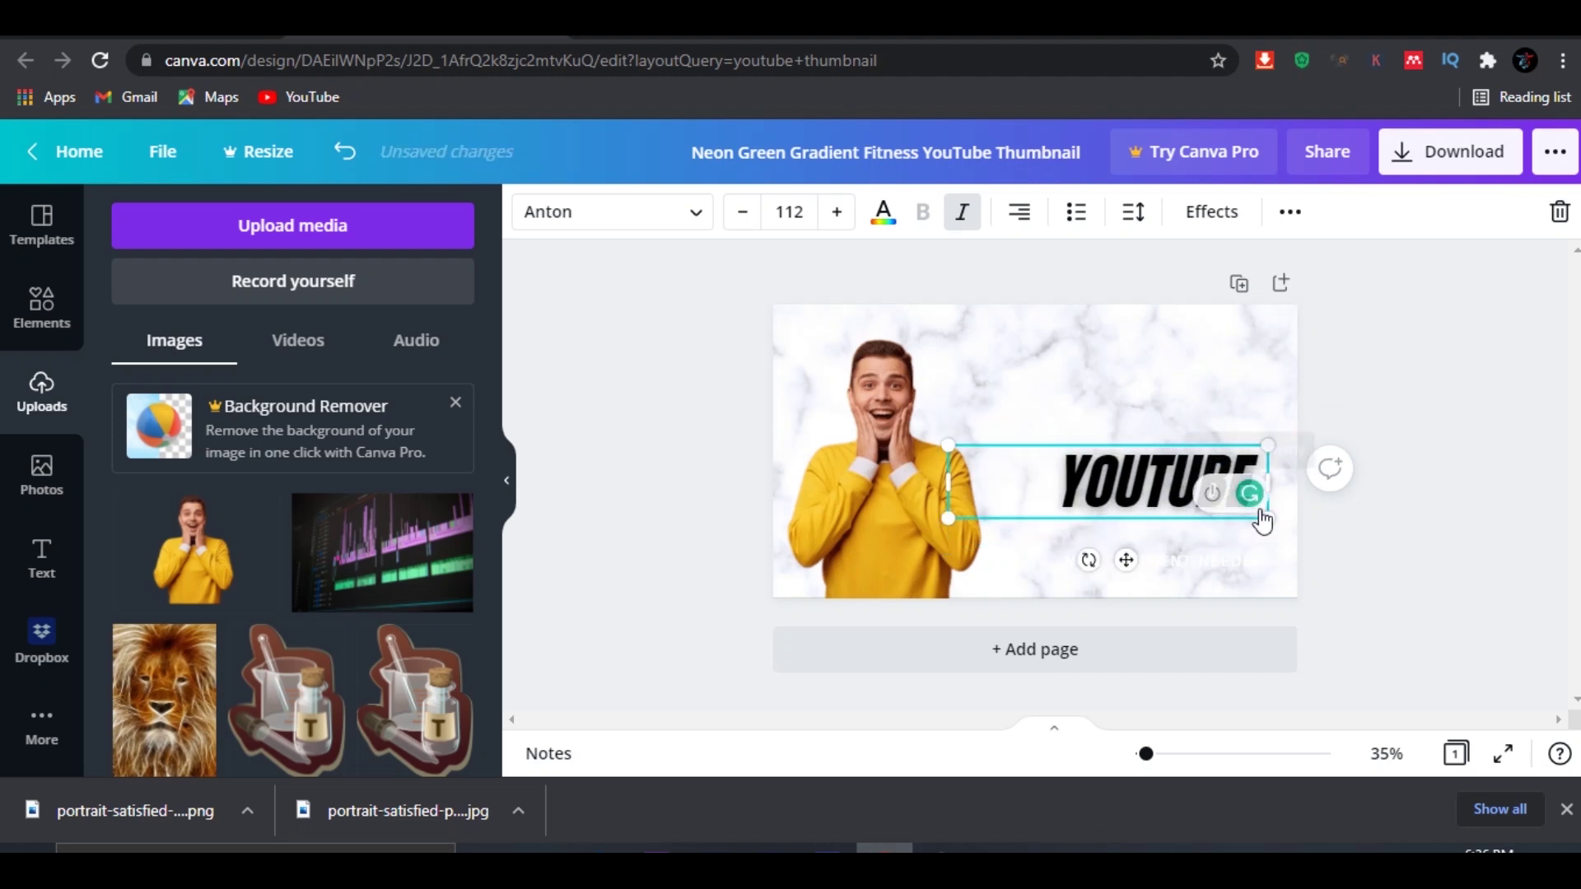
pyautogui.write('T')
pyautogui.moveTo(1249, 494)
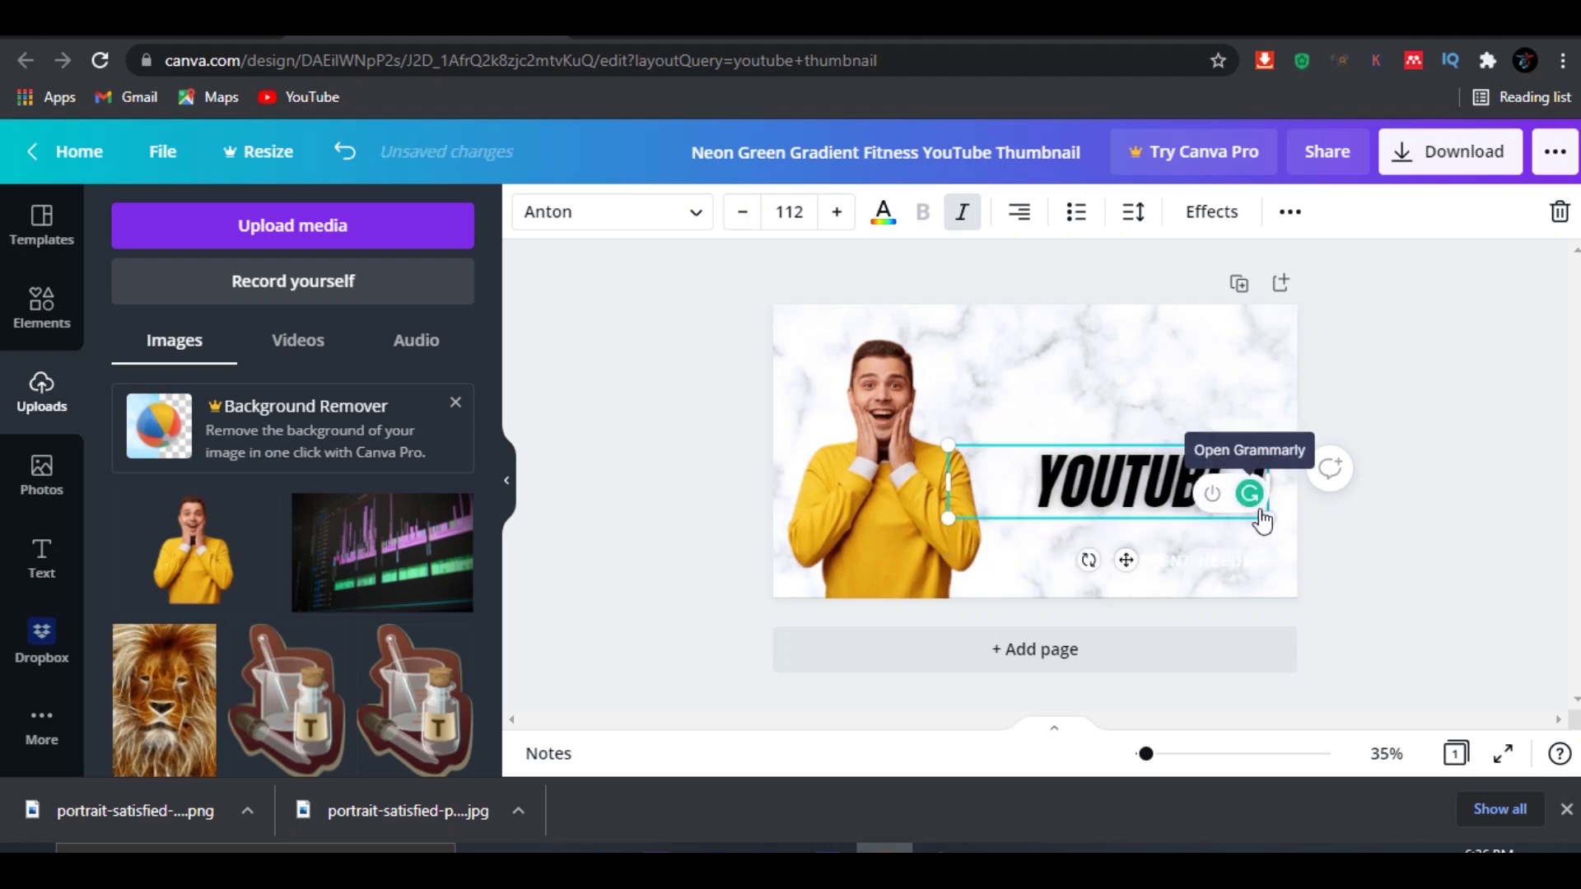
pyautogui.write('HUMBNAIL')
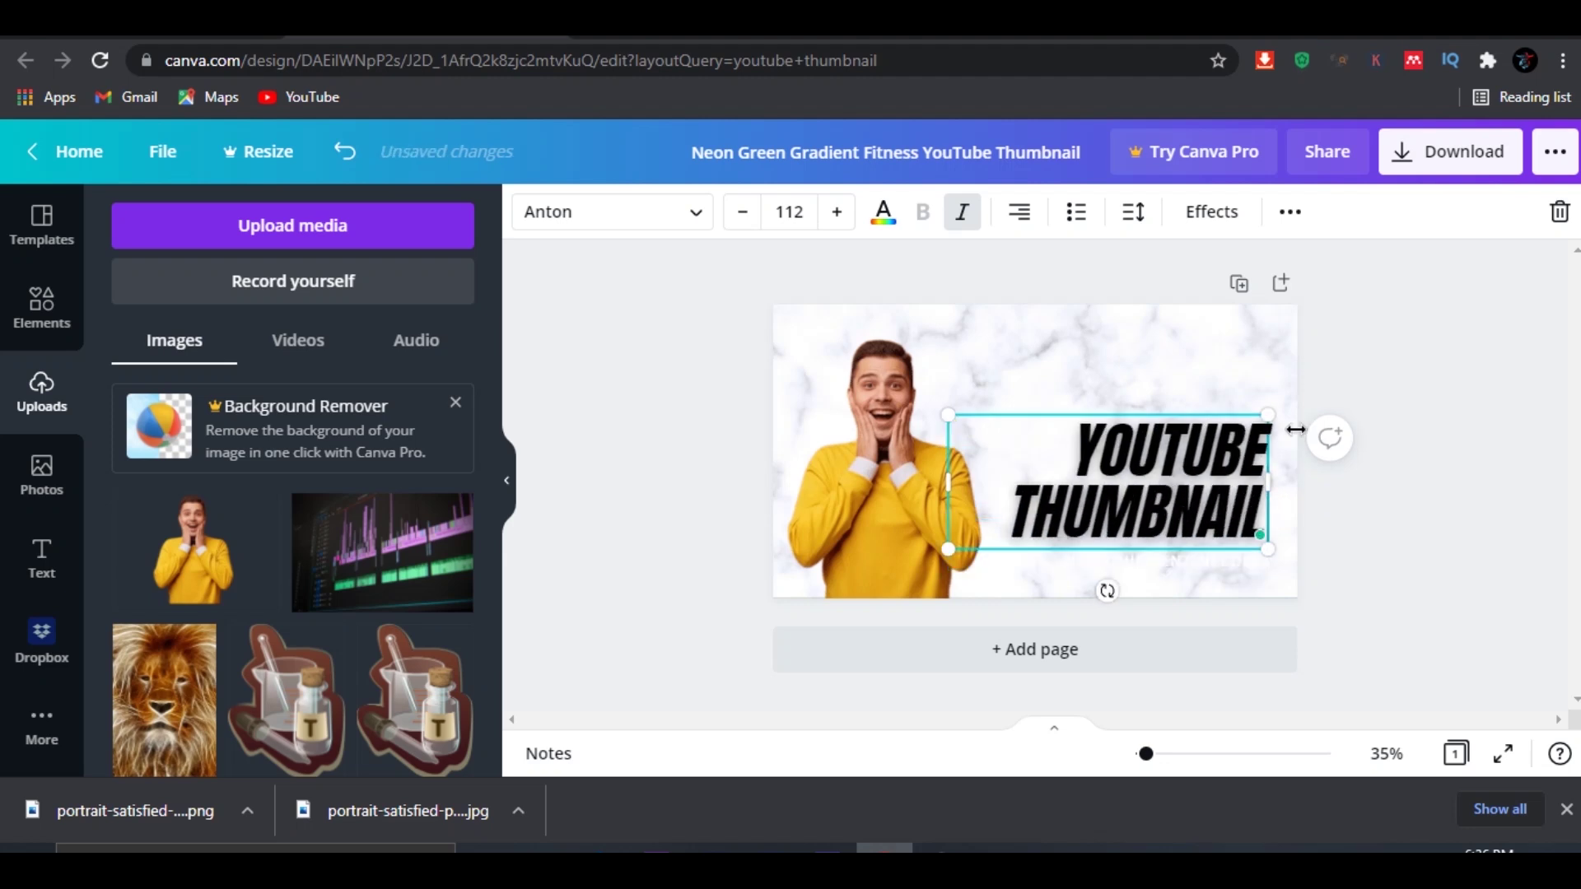
# Step: Centre both headline lines and nudge the text box slightly right
pyautogui.moveTo(1080, 441); pyautogui.dragTo(1264, 531)
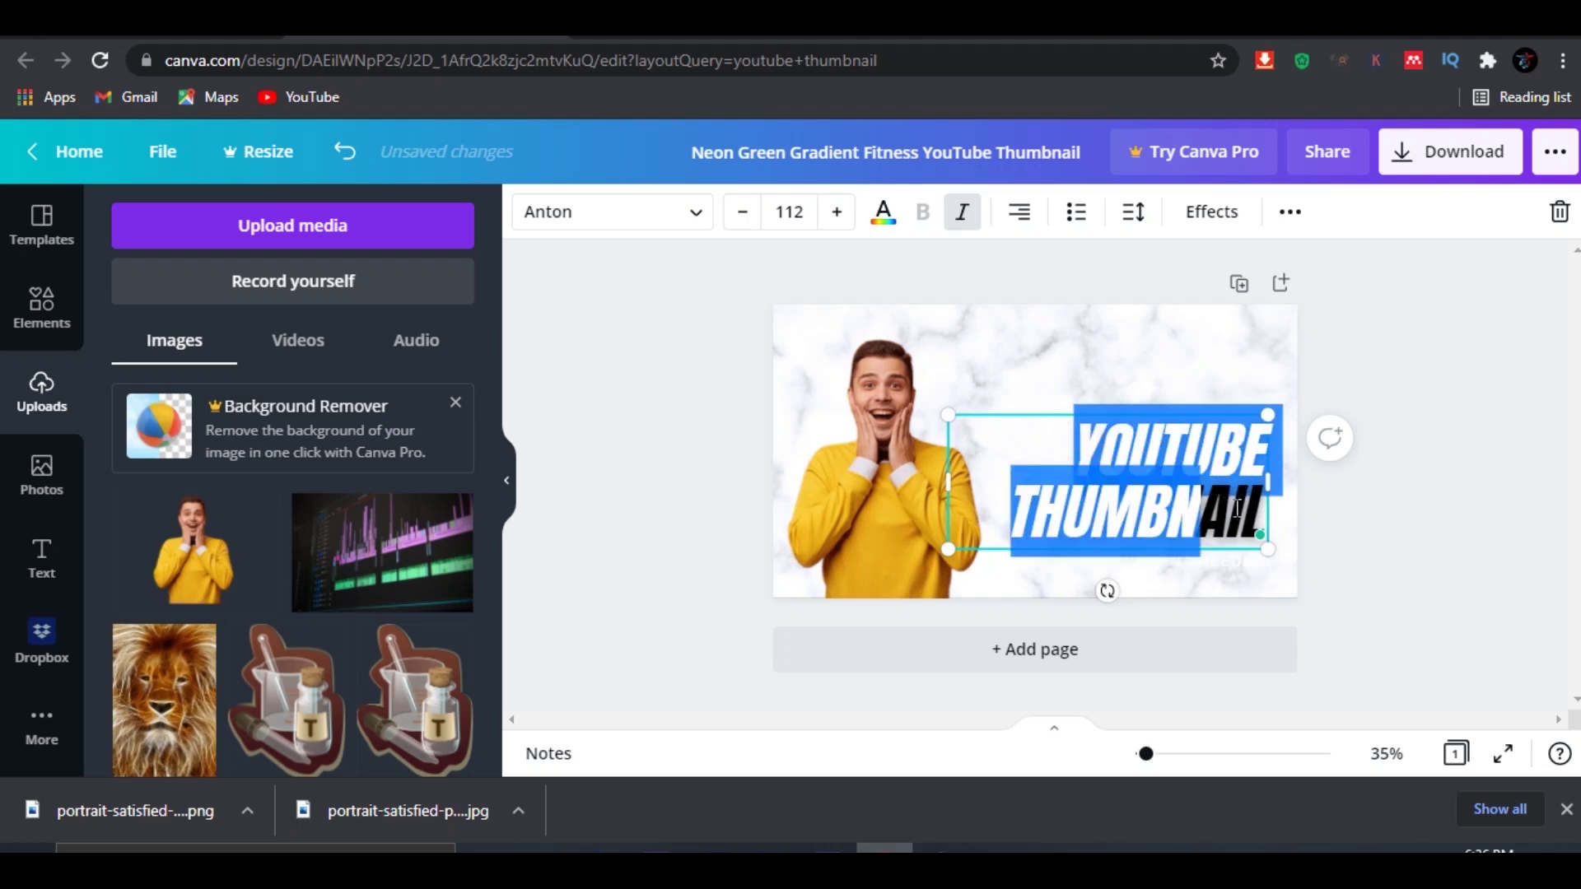
pyautogui.click(1020, 216)
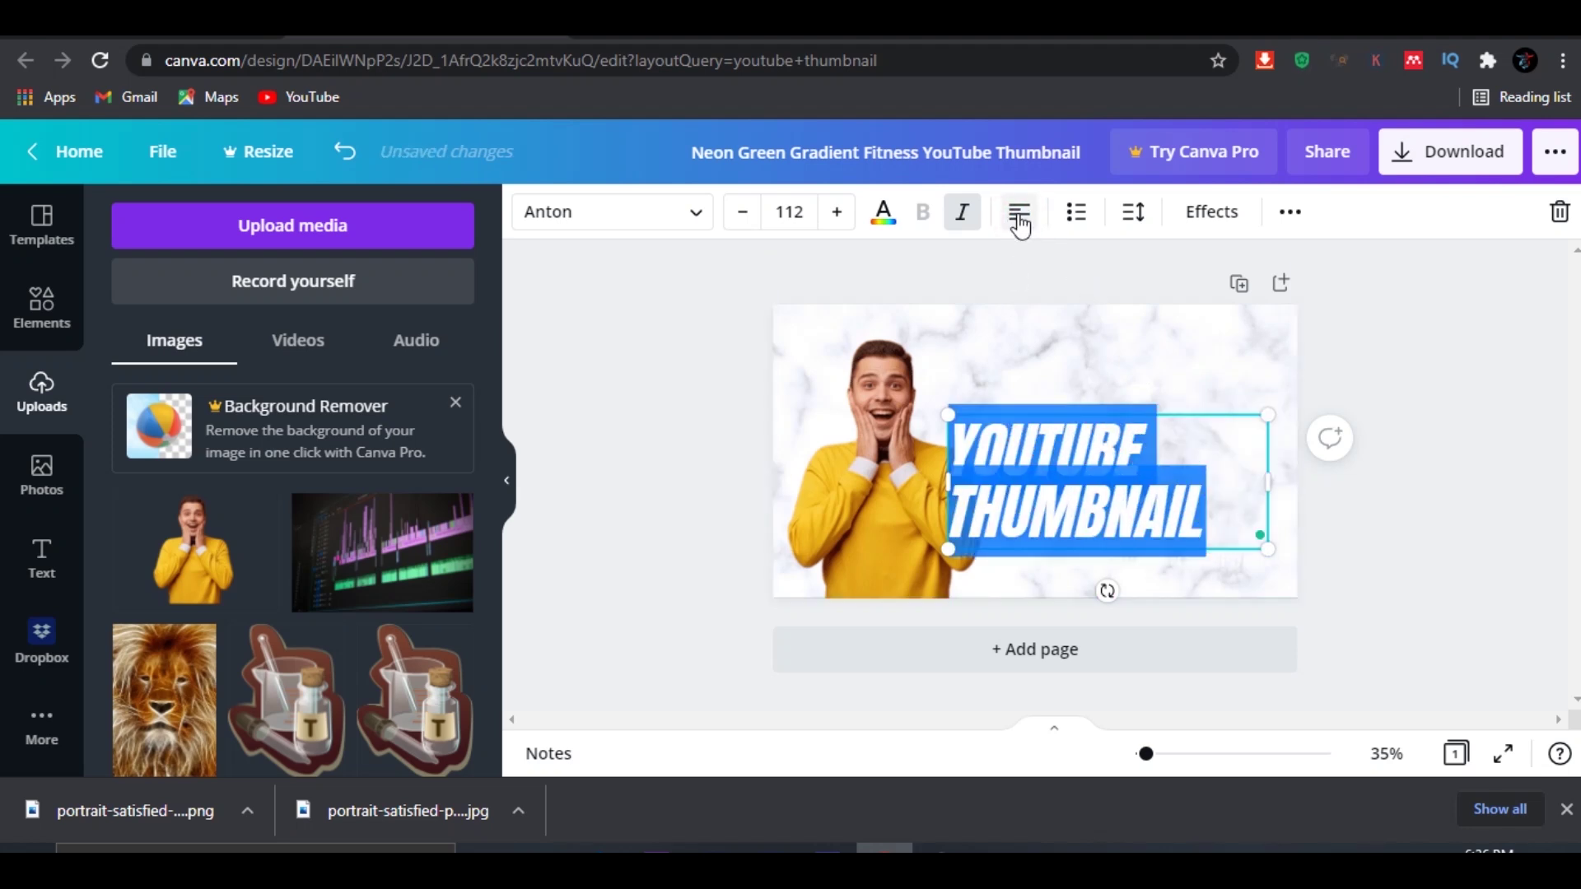
pyautogui.click(1019, 213)
pyautogui.click(1409, 540)
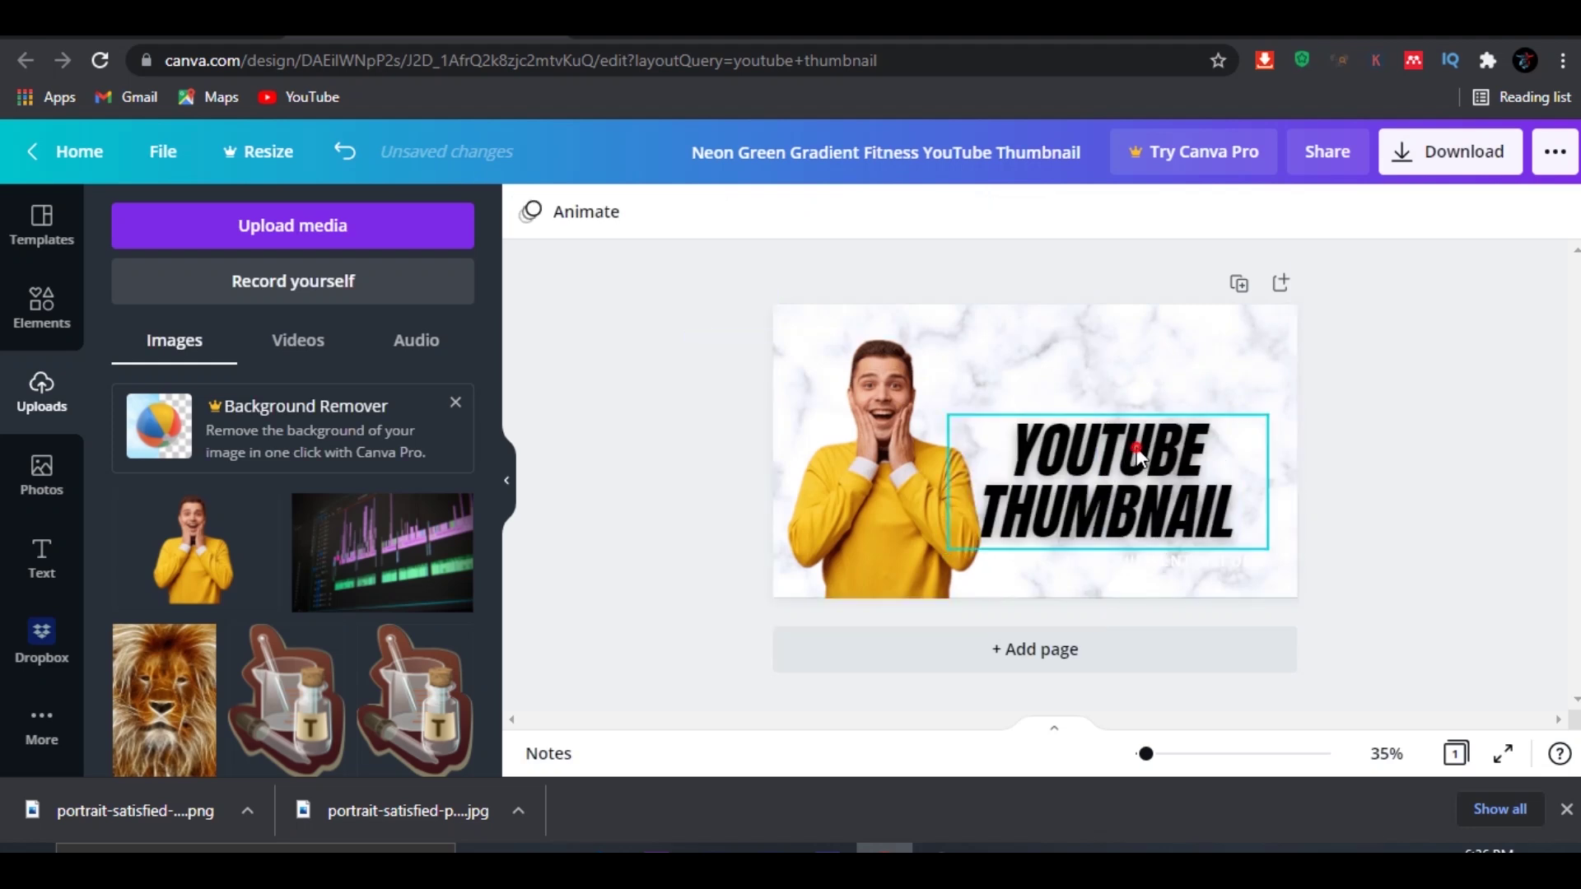
pyautogui.moveTo(1136, 456); pyautogui.dragTo(1151, 455)
pyautogui.click(1342, 414)
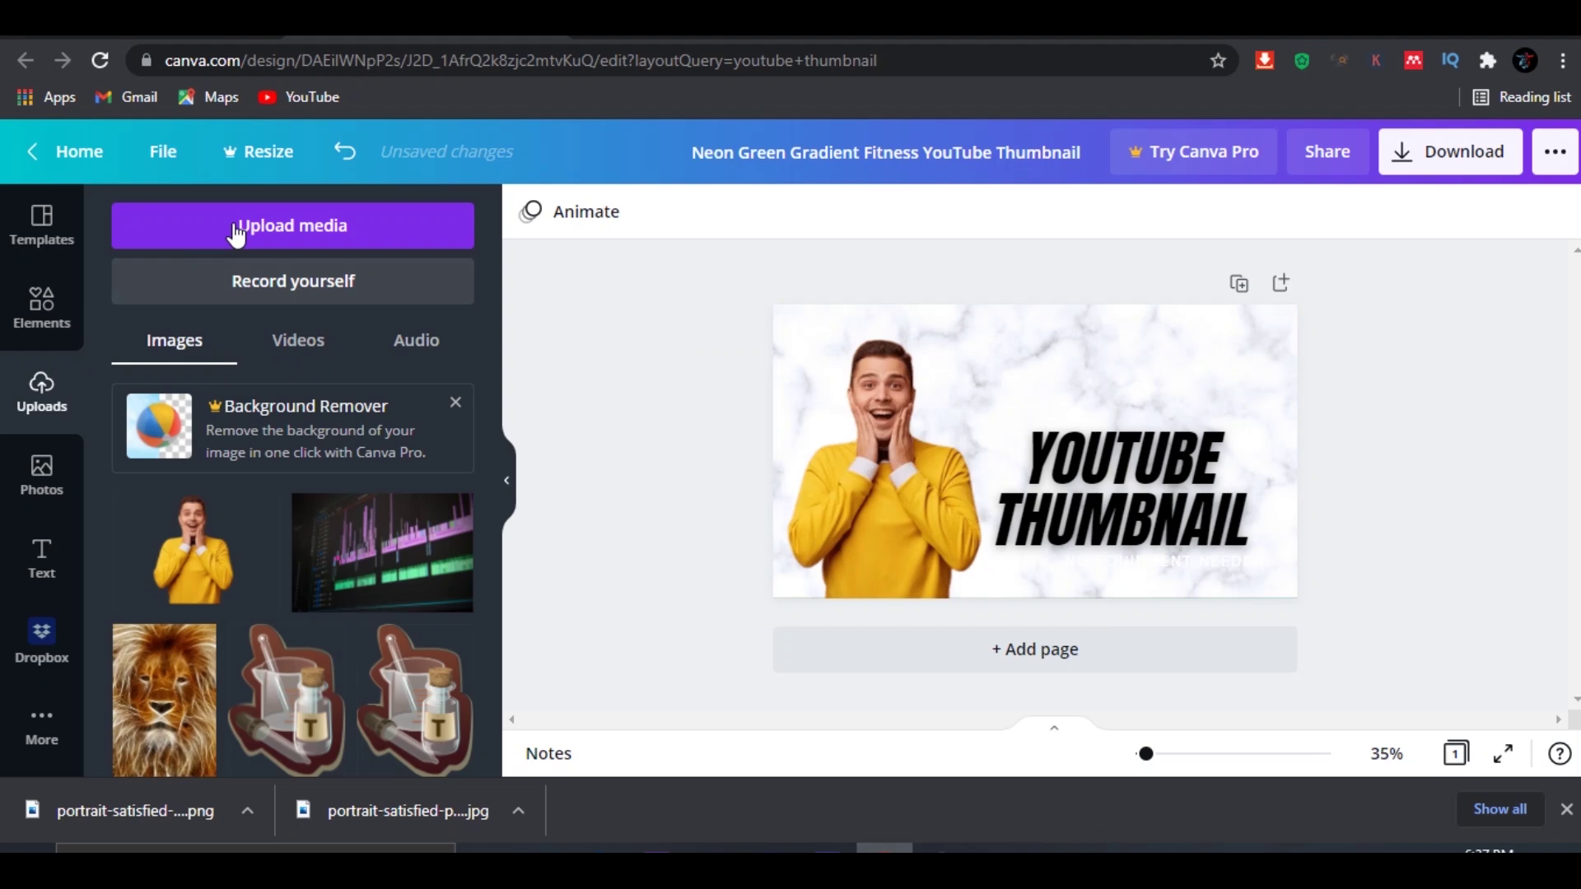
# Step: Upload the circular profile photo from Downloads and add it to the thumbnail
pyautogui.click(284, 233)
pyautogui.click(146, 350)
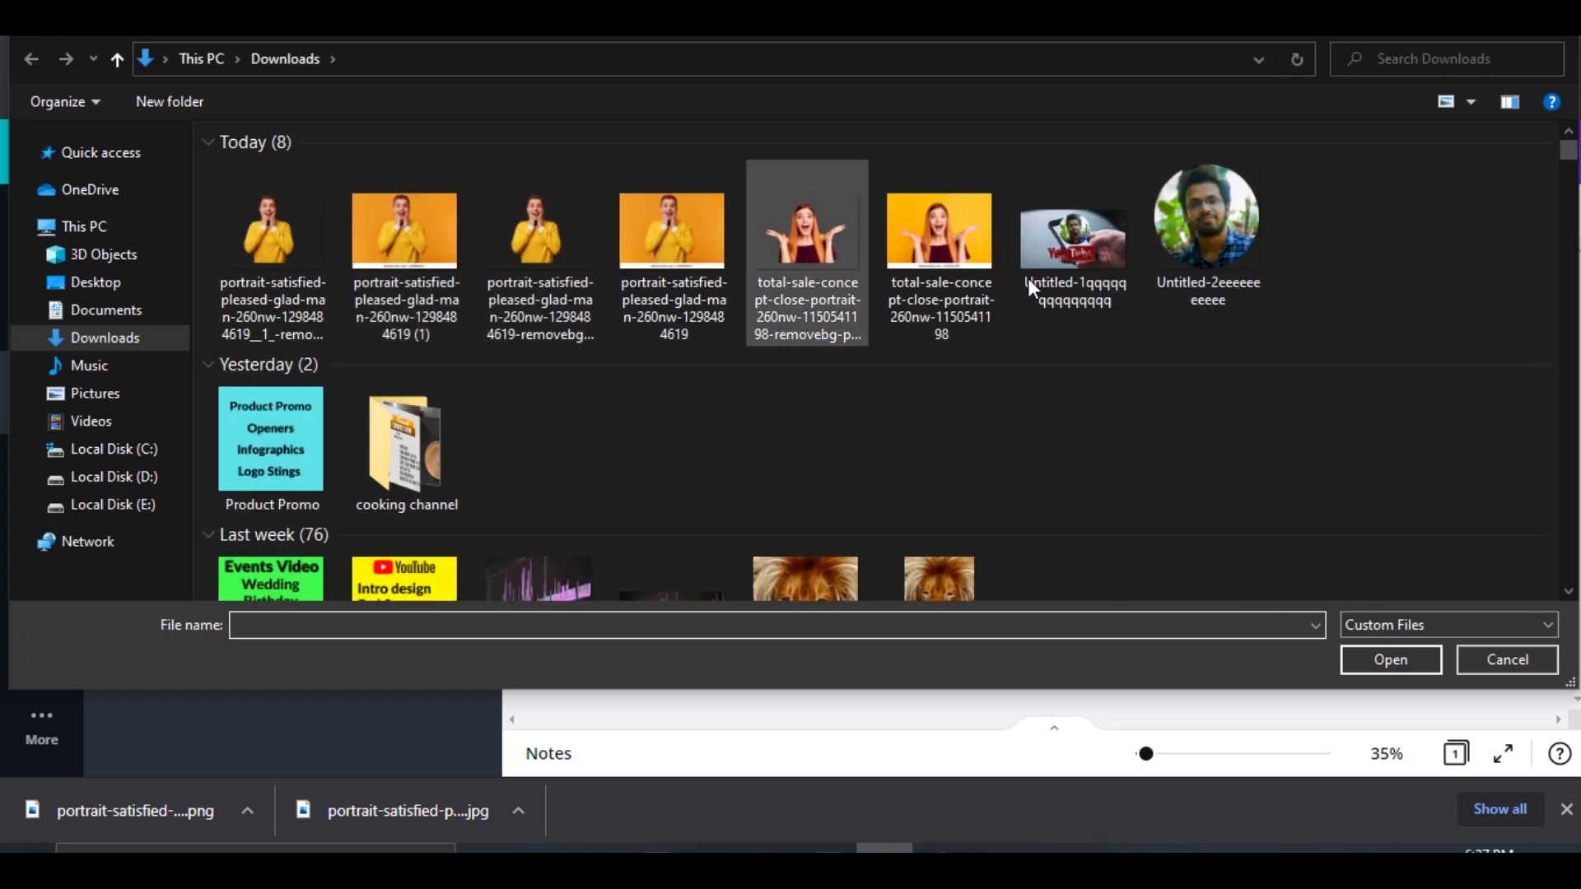
pyautogui.click(1214, 216)
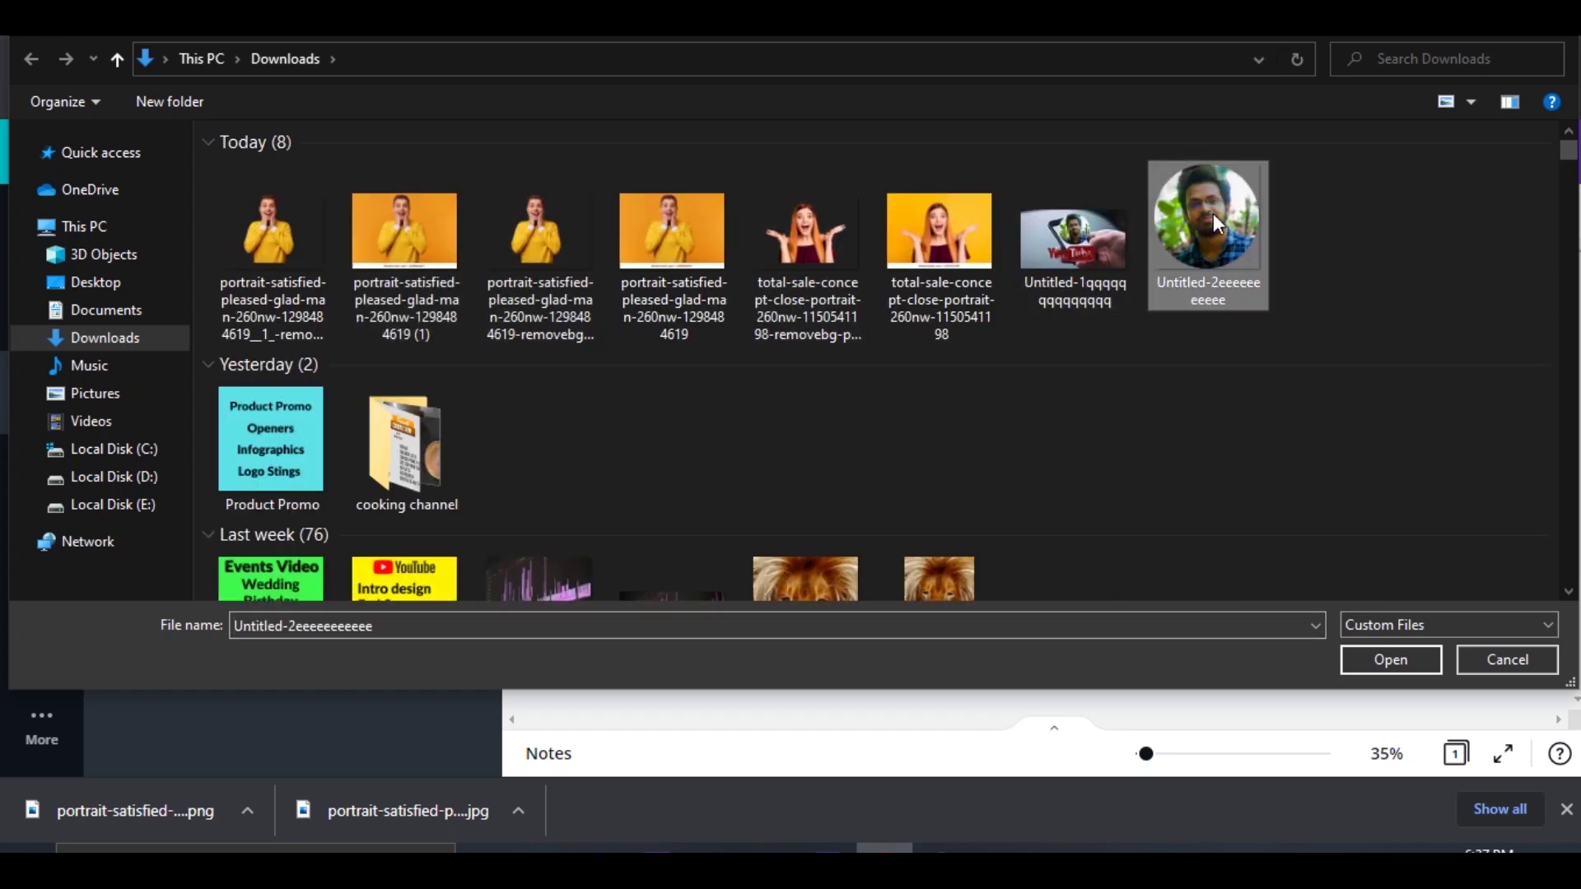
pyautogui.click(1391, 660)
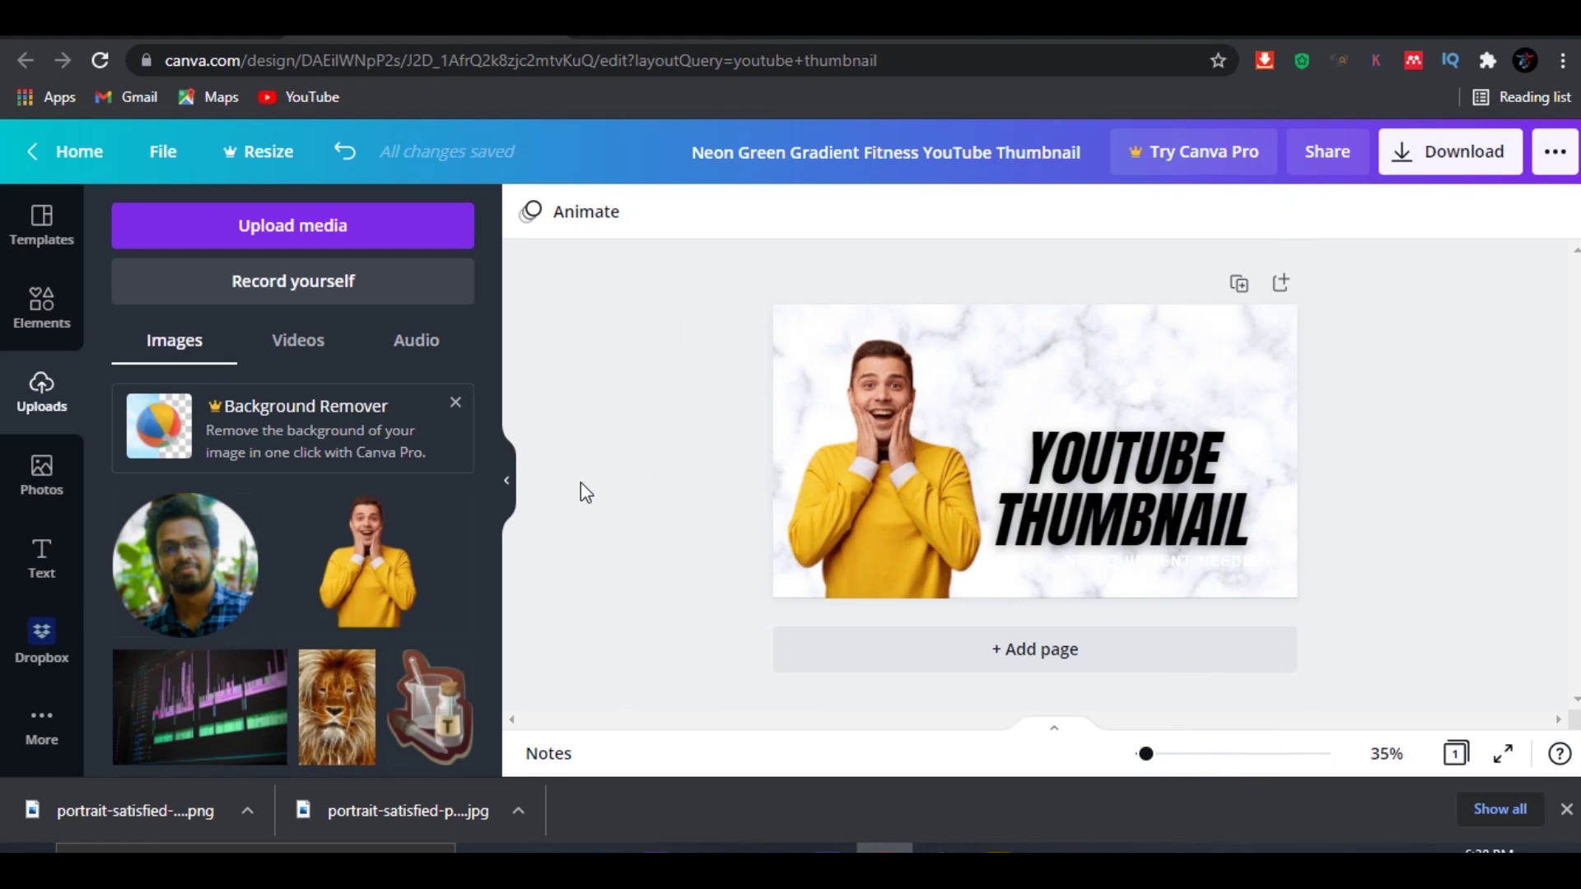
pyautogui.moveTo(185, 565)
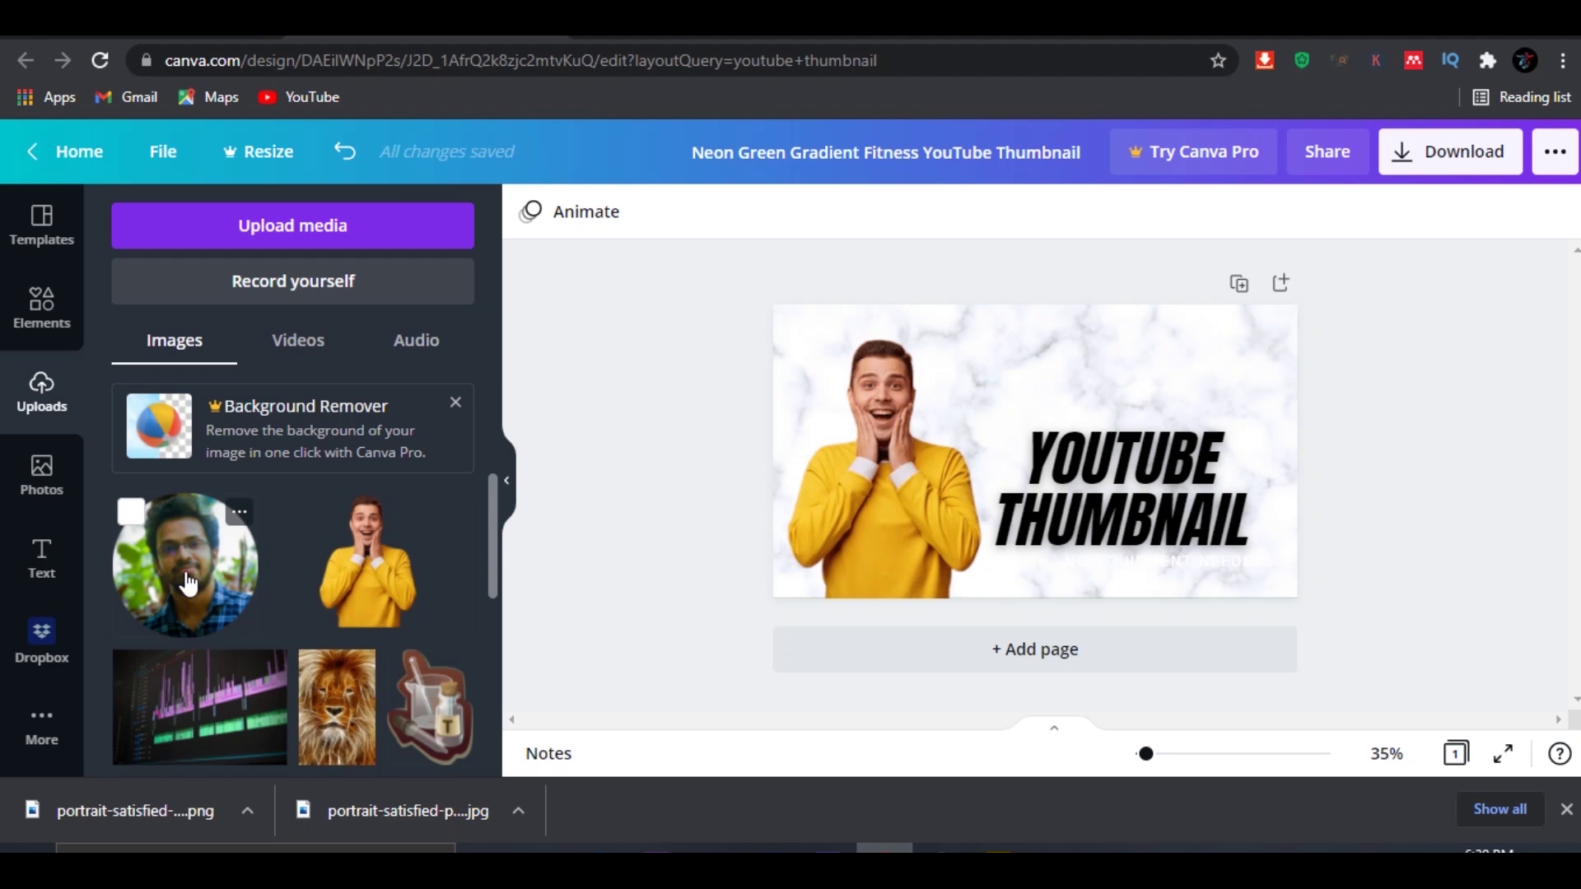
pyautogui.click(187, 583)
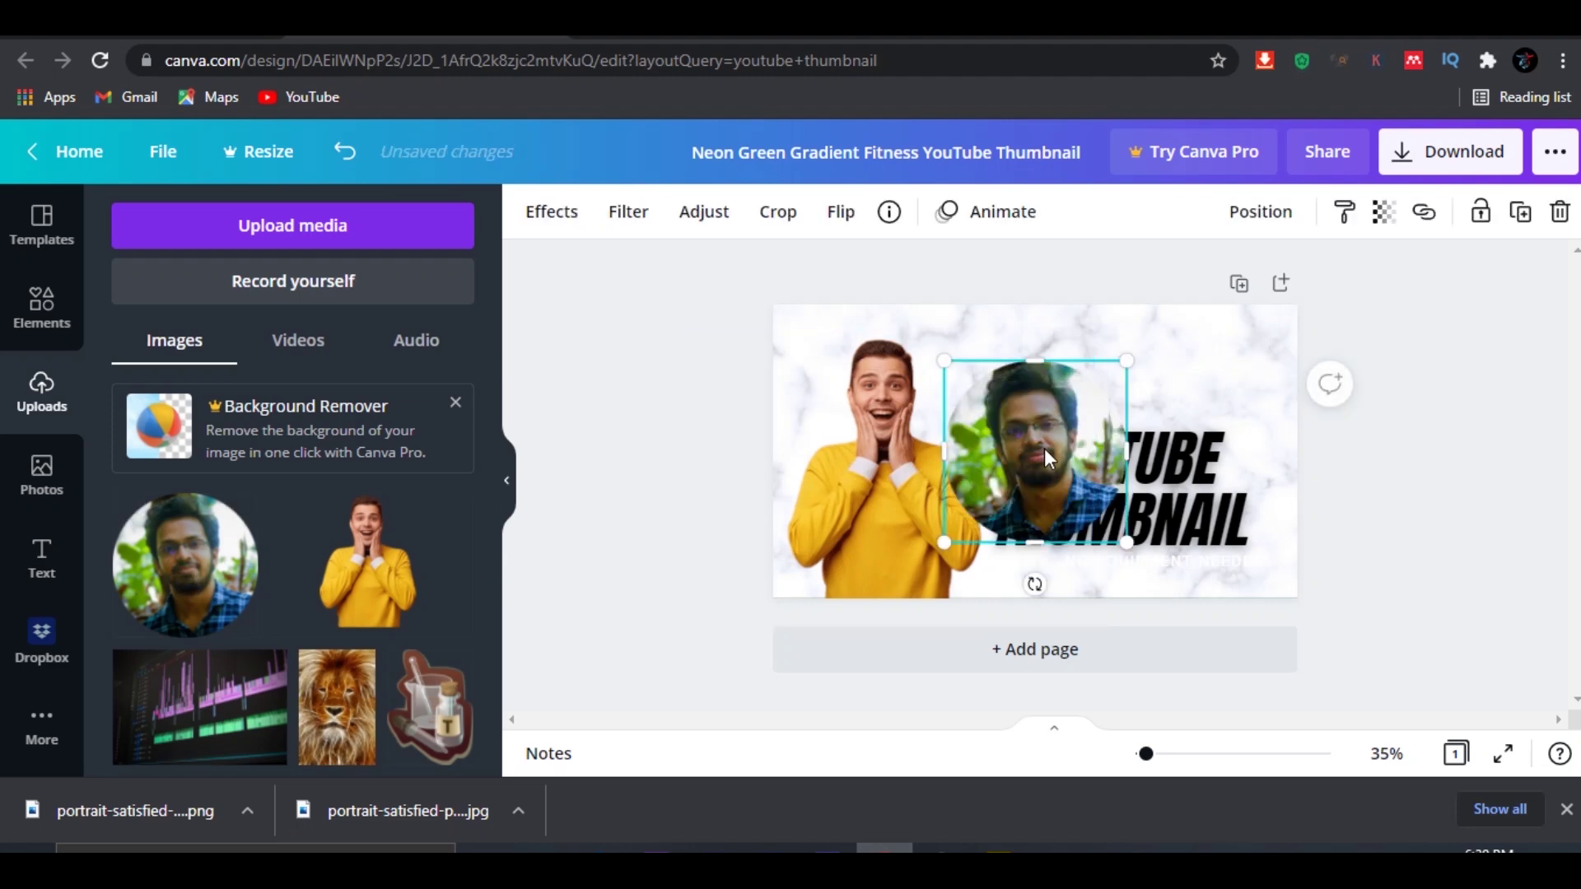
# Step: Shrink the circular profile photo and tuck it into the top-right corner
pyautogui.moveTo(1046, 453); pyautogui.dragTo(1106, 408)
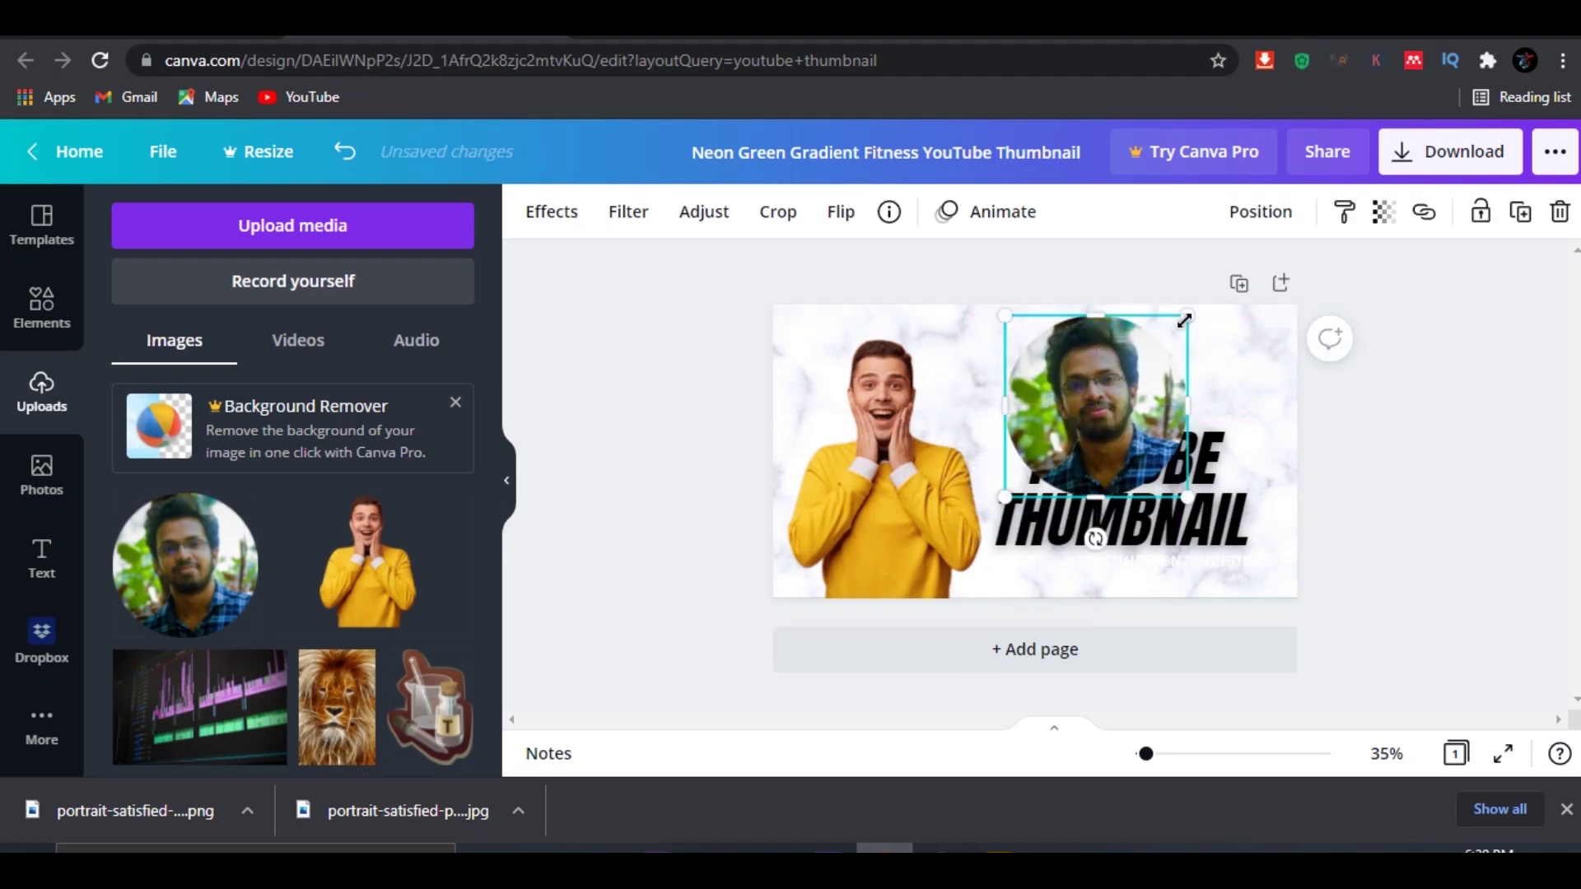
pyautogui.moveTo(1186, 318); pyautogui.dragTo(1085, 407)
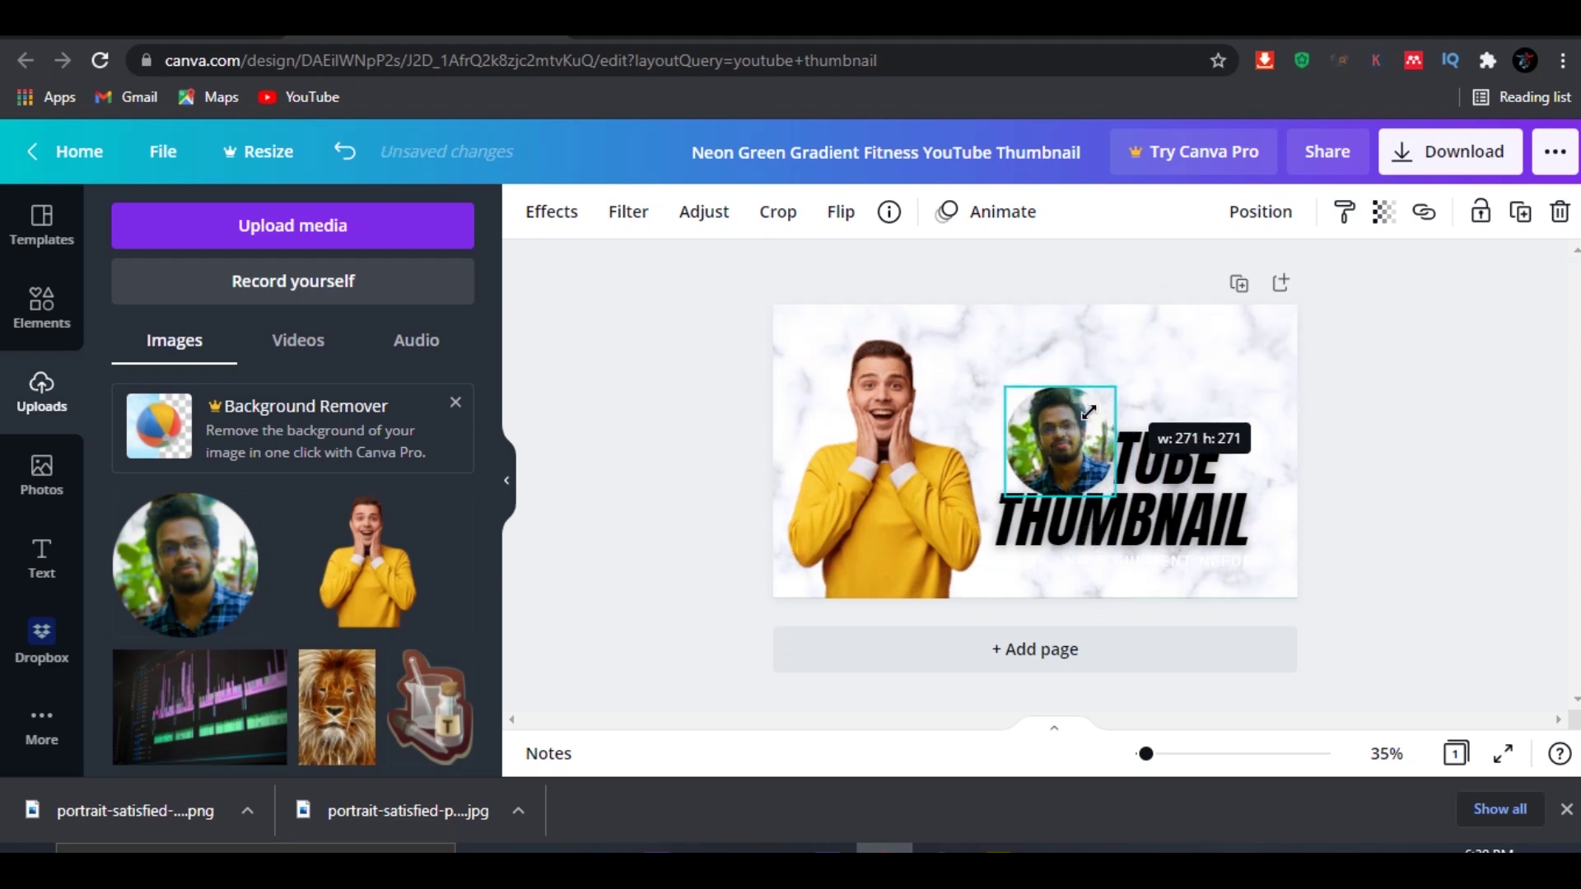
pyautogui.moveTo(1092, 421)
pyautogui.mouseDown()
pyautogui.moveTo(1073, 440)
pyautogui.moveTo(1113, 394)
pyautogui.moveTo(1240, 360)
pyautogui.mouseUp()
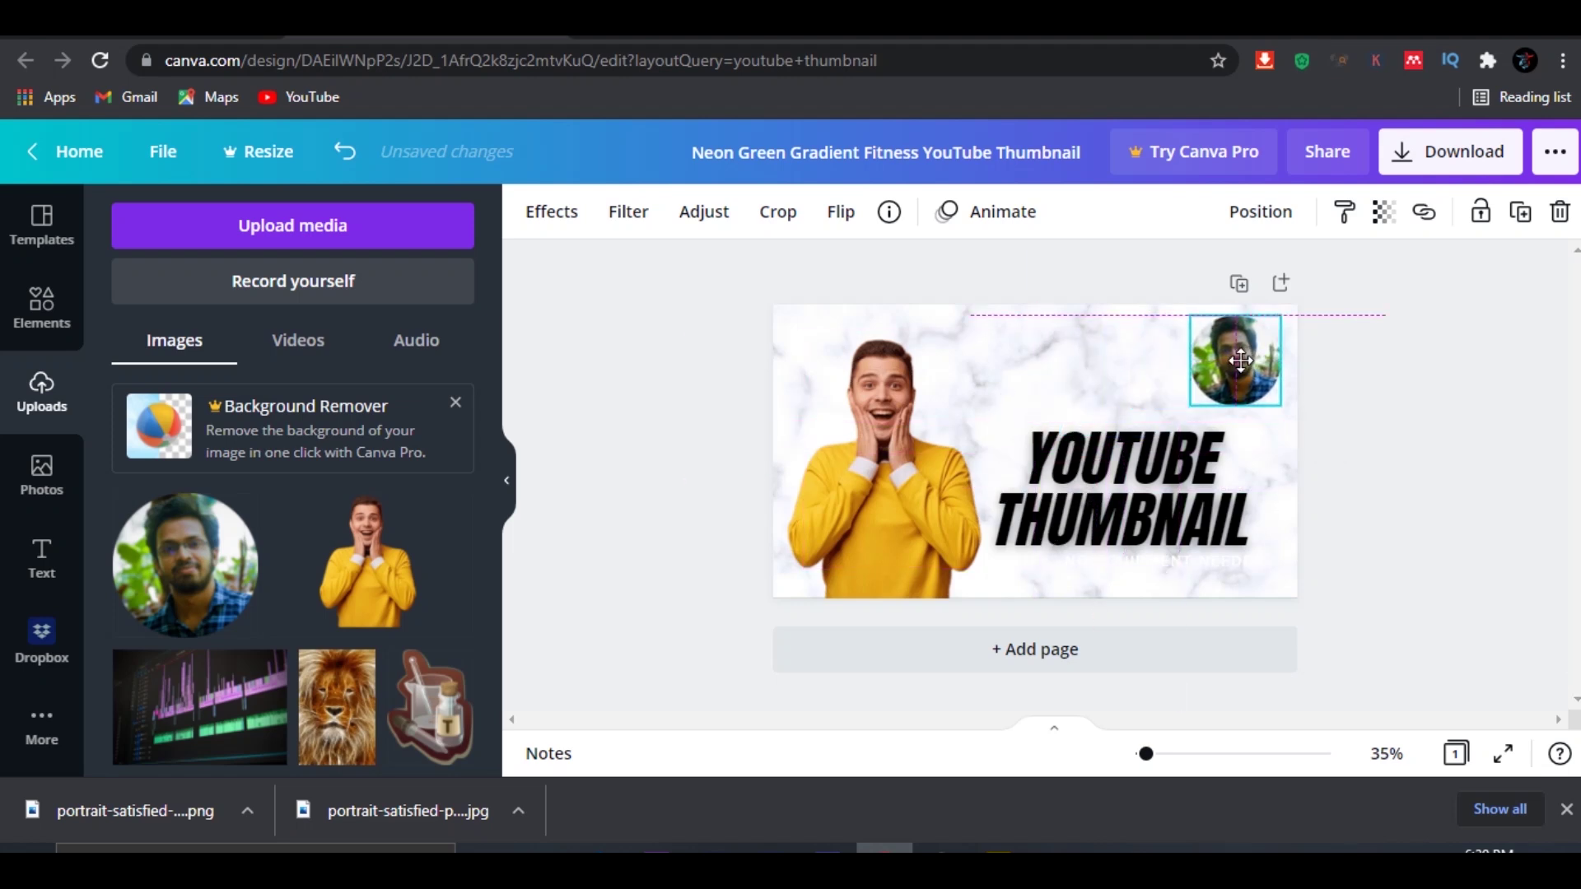
pyautogui.click(1384, 420)
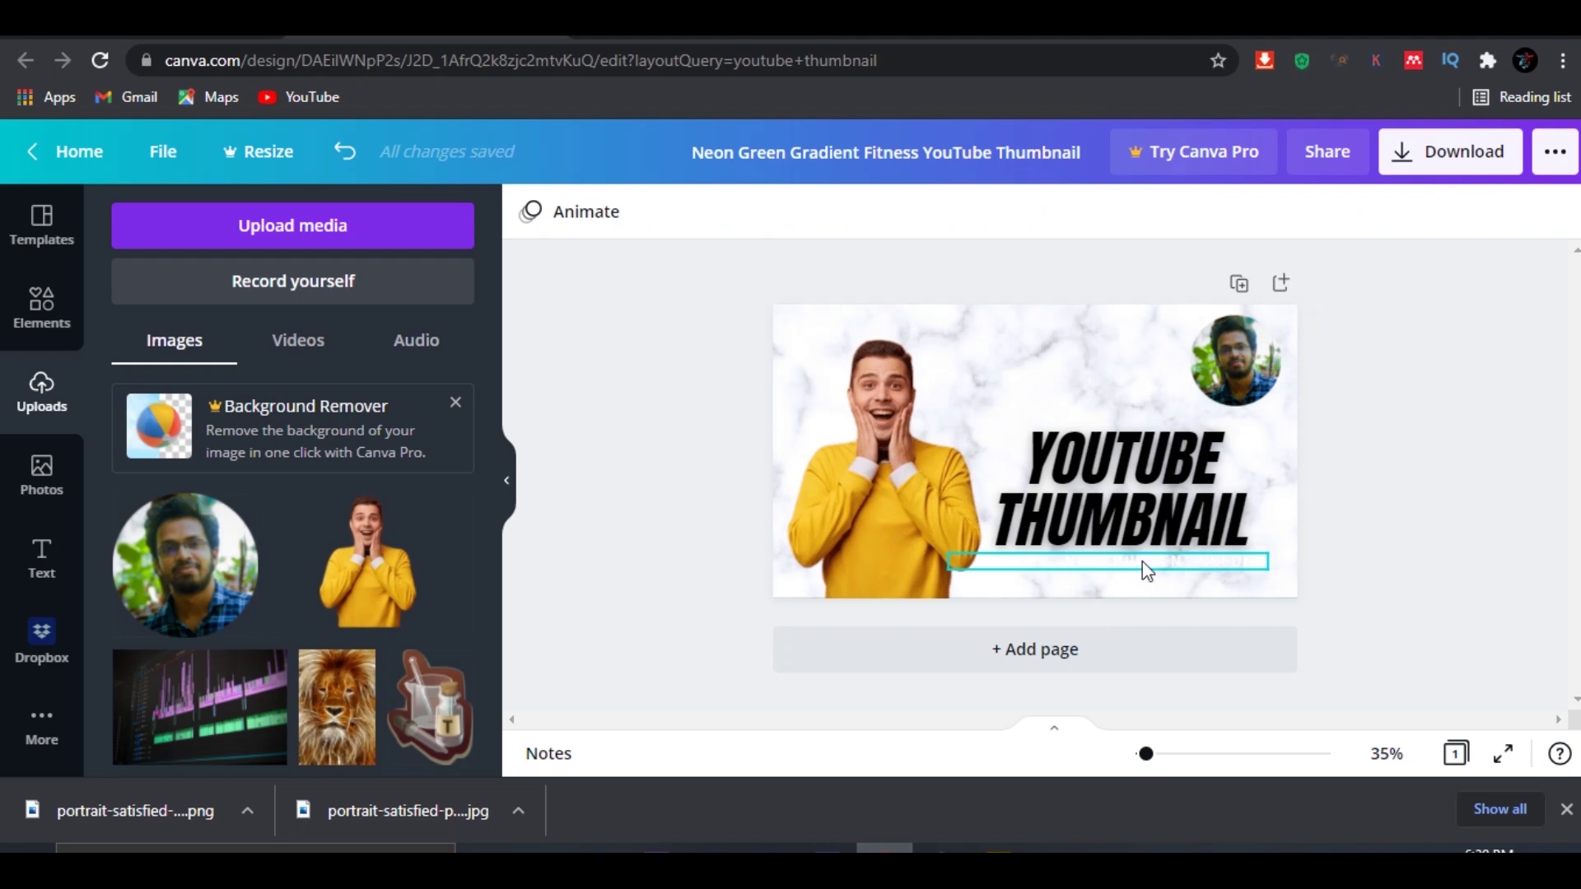
# Step: Make the subtitle text black
pyautogui.click(1211, 561)
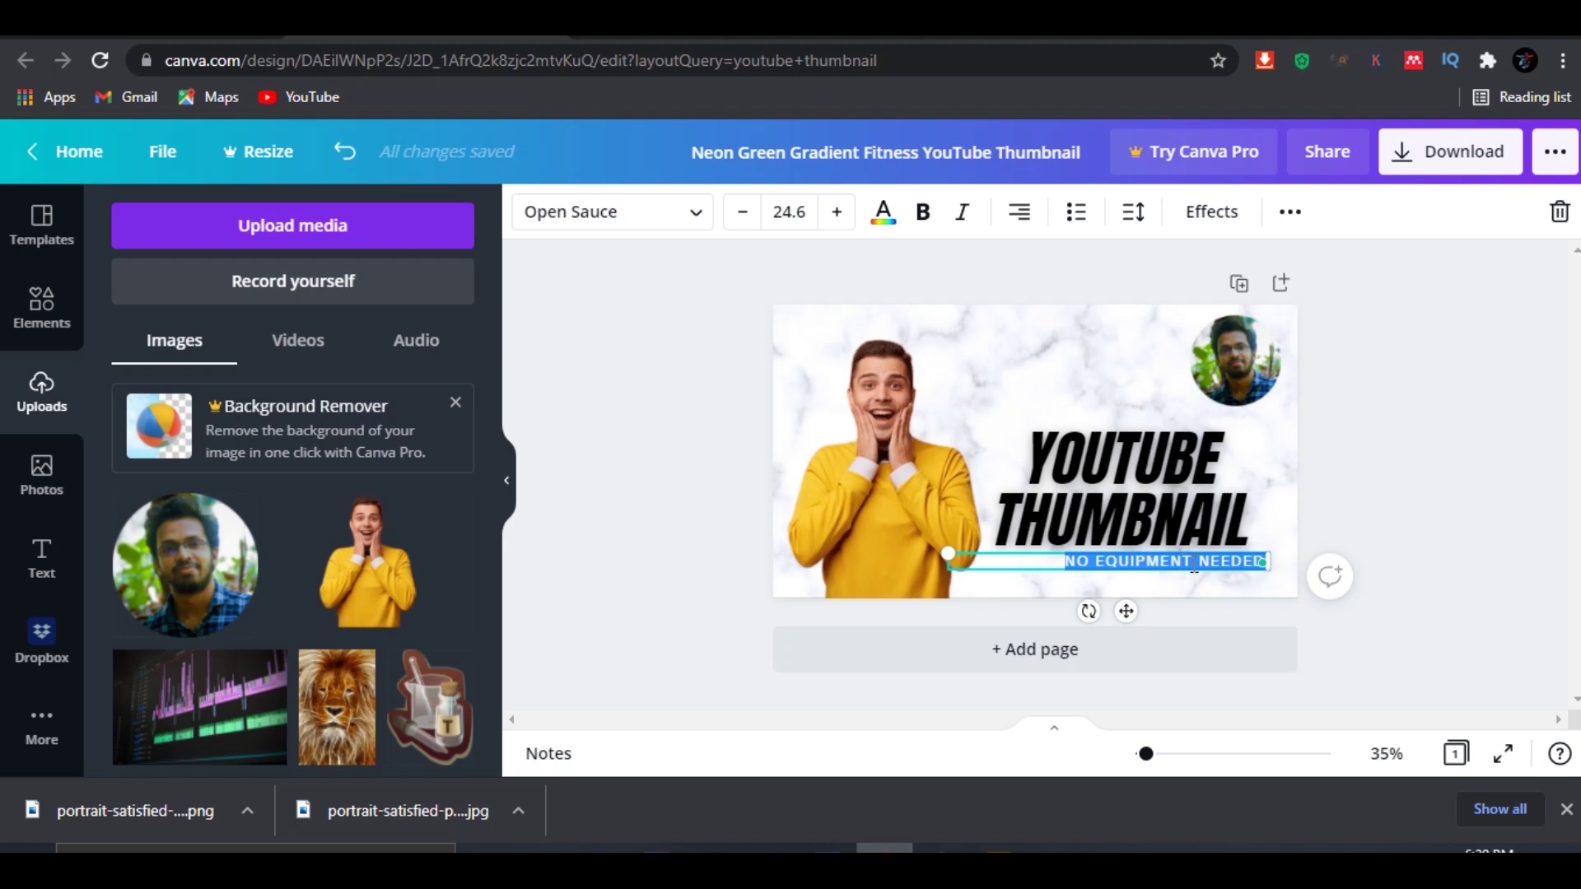
pyautogui.press('BackSpace')
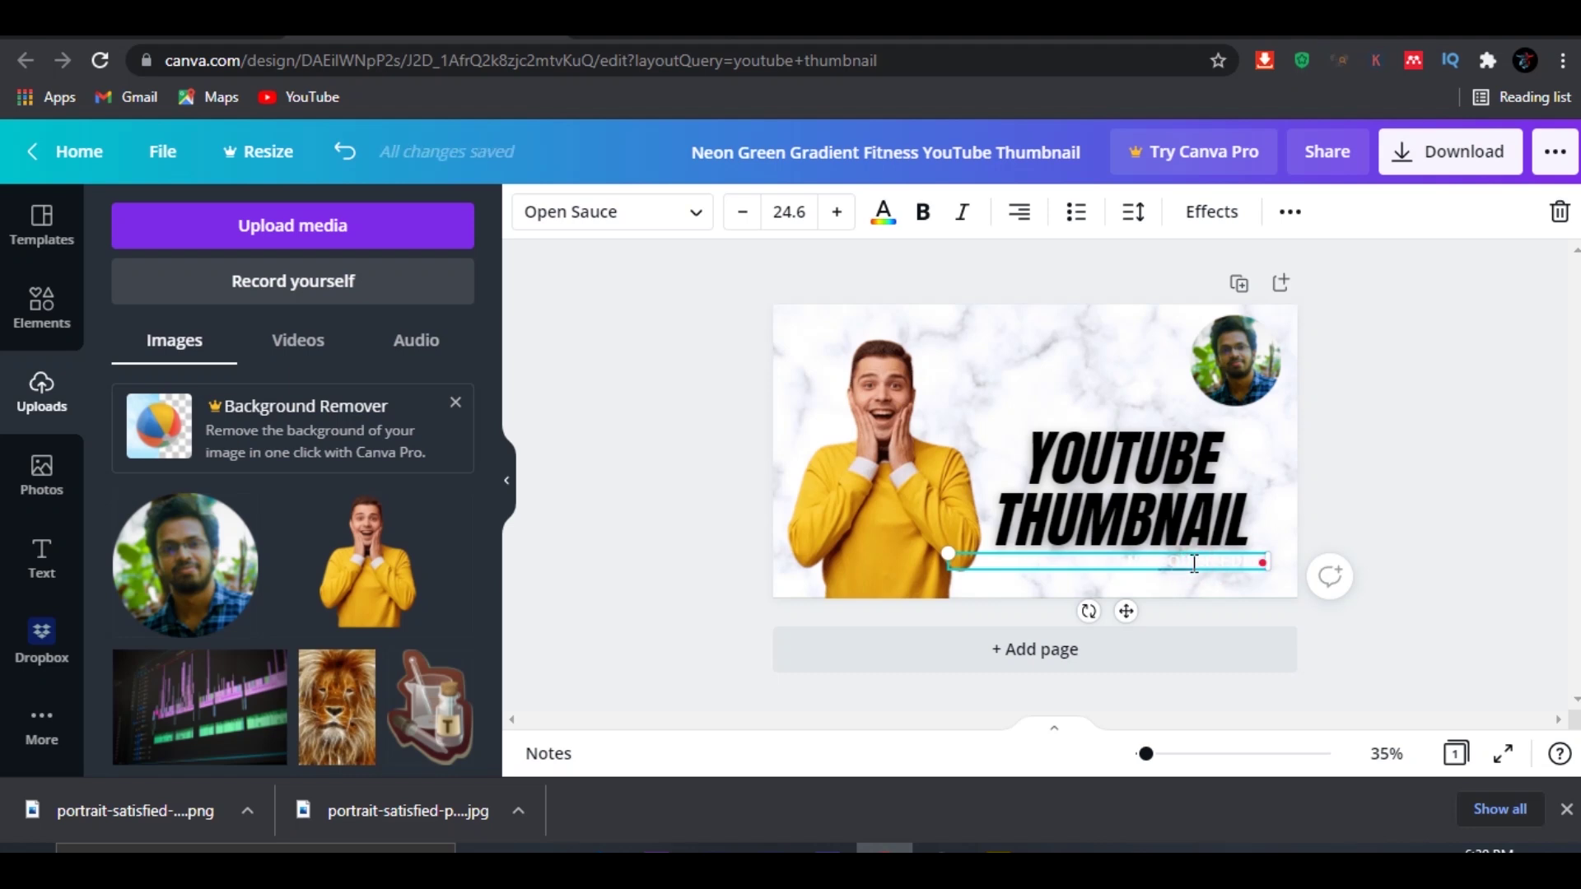
pyautogui.hotkey('ctrl', 'z')
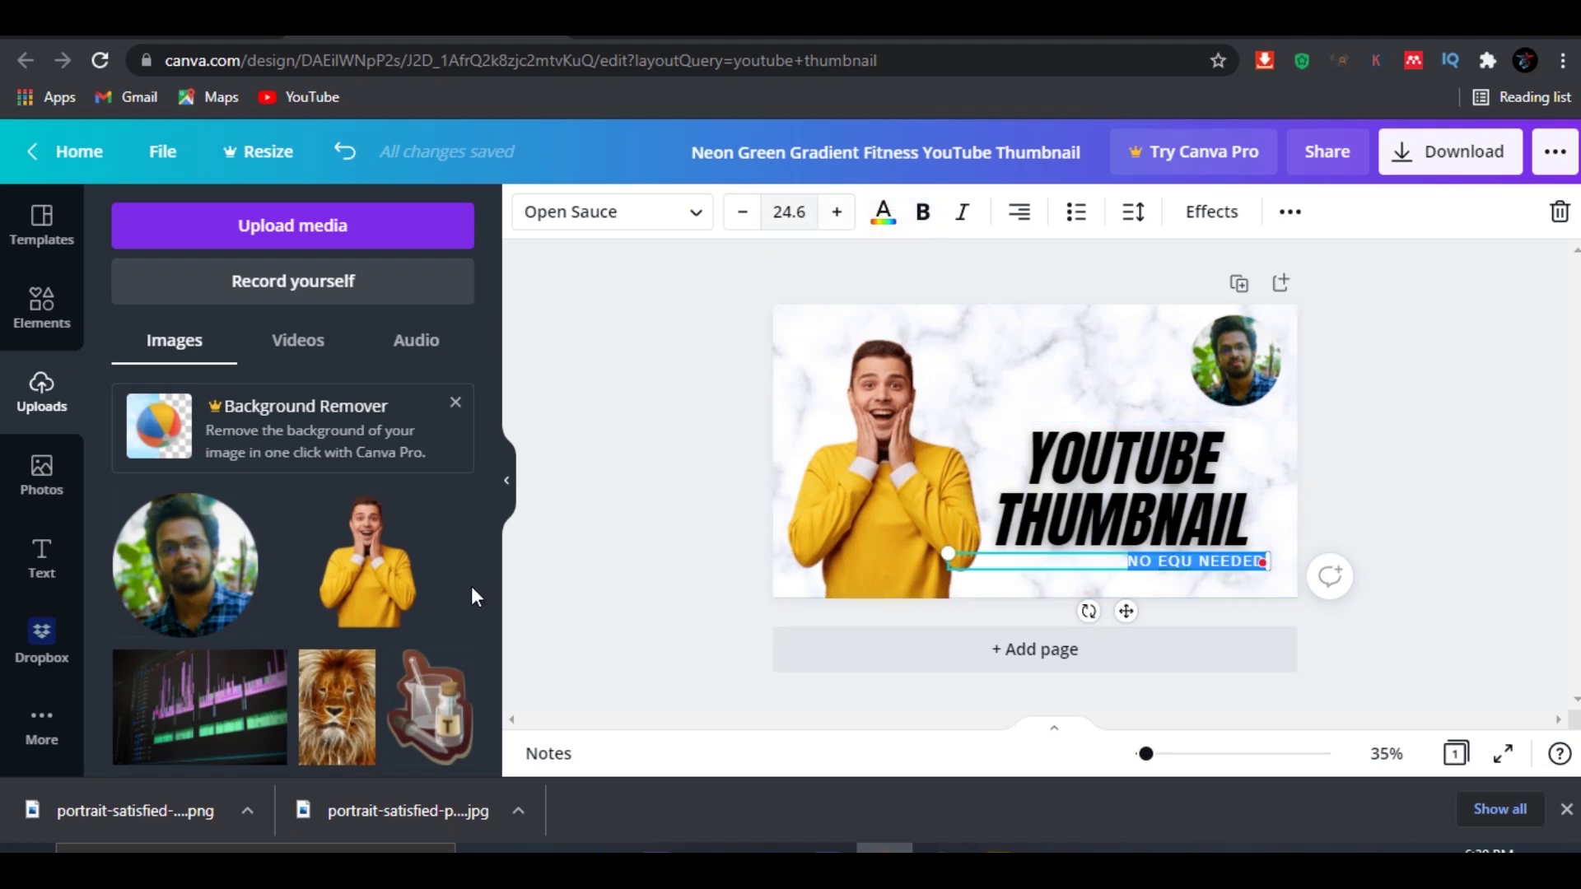
pyautogui.click(882, 216)
pyautogui.click(139, 694)
# Step: Edit the subtitle wording to read 'NO SOFTWARE NEEDED!'
pyautogui.click(1127, 562)
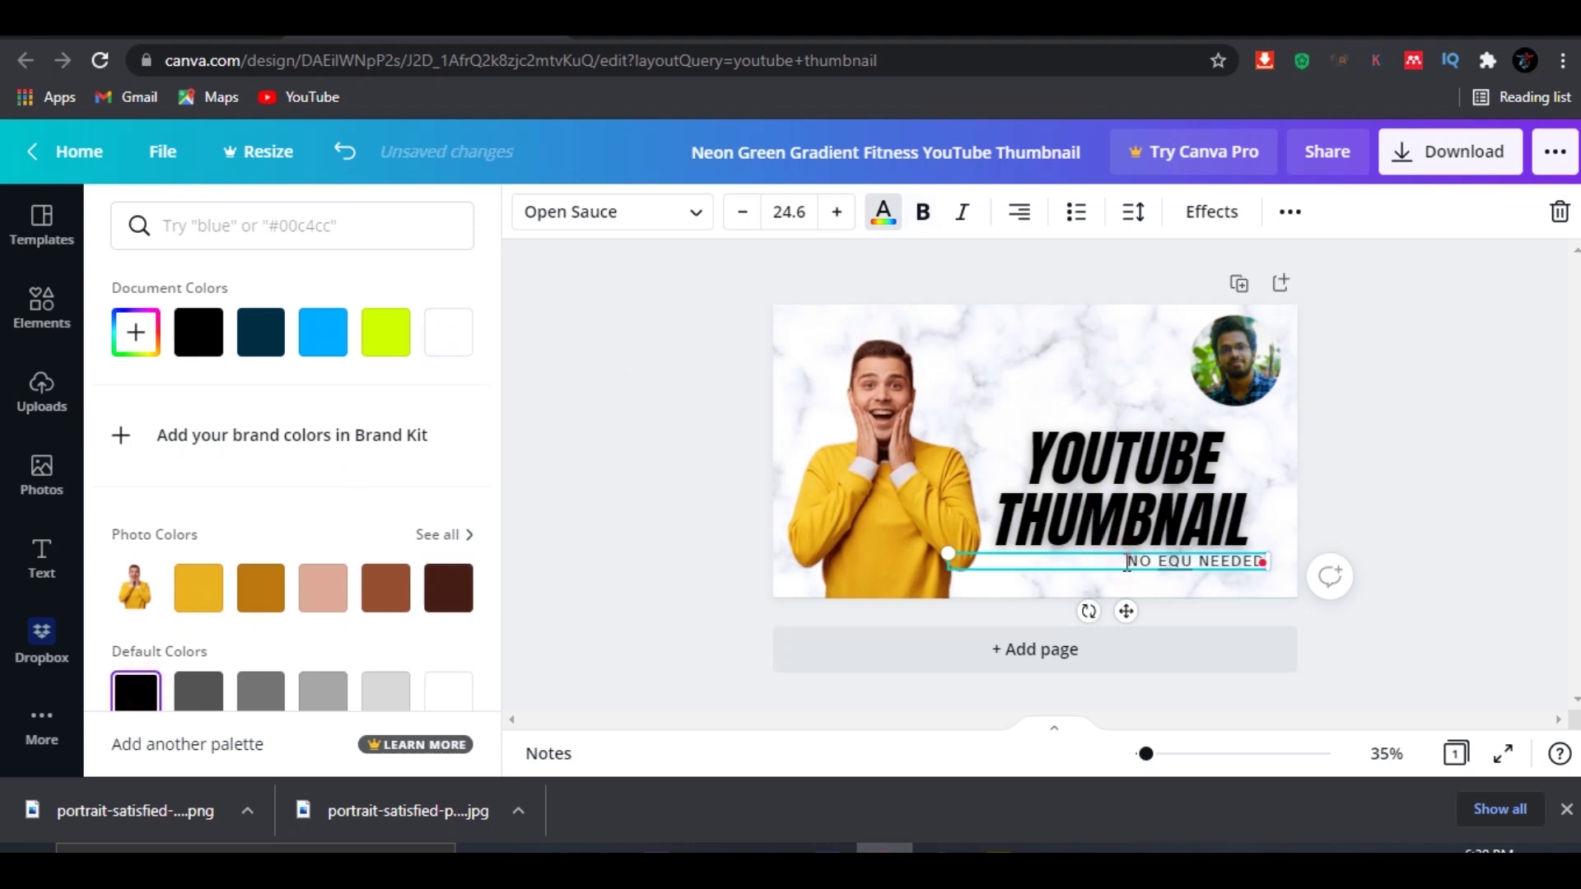
pyautogui.moveTo(1128, 563); pyautogui.dragTo(1227, 562)
pyautogui.click(1196, 563)
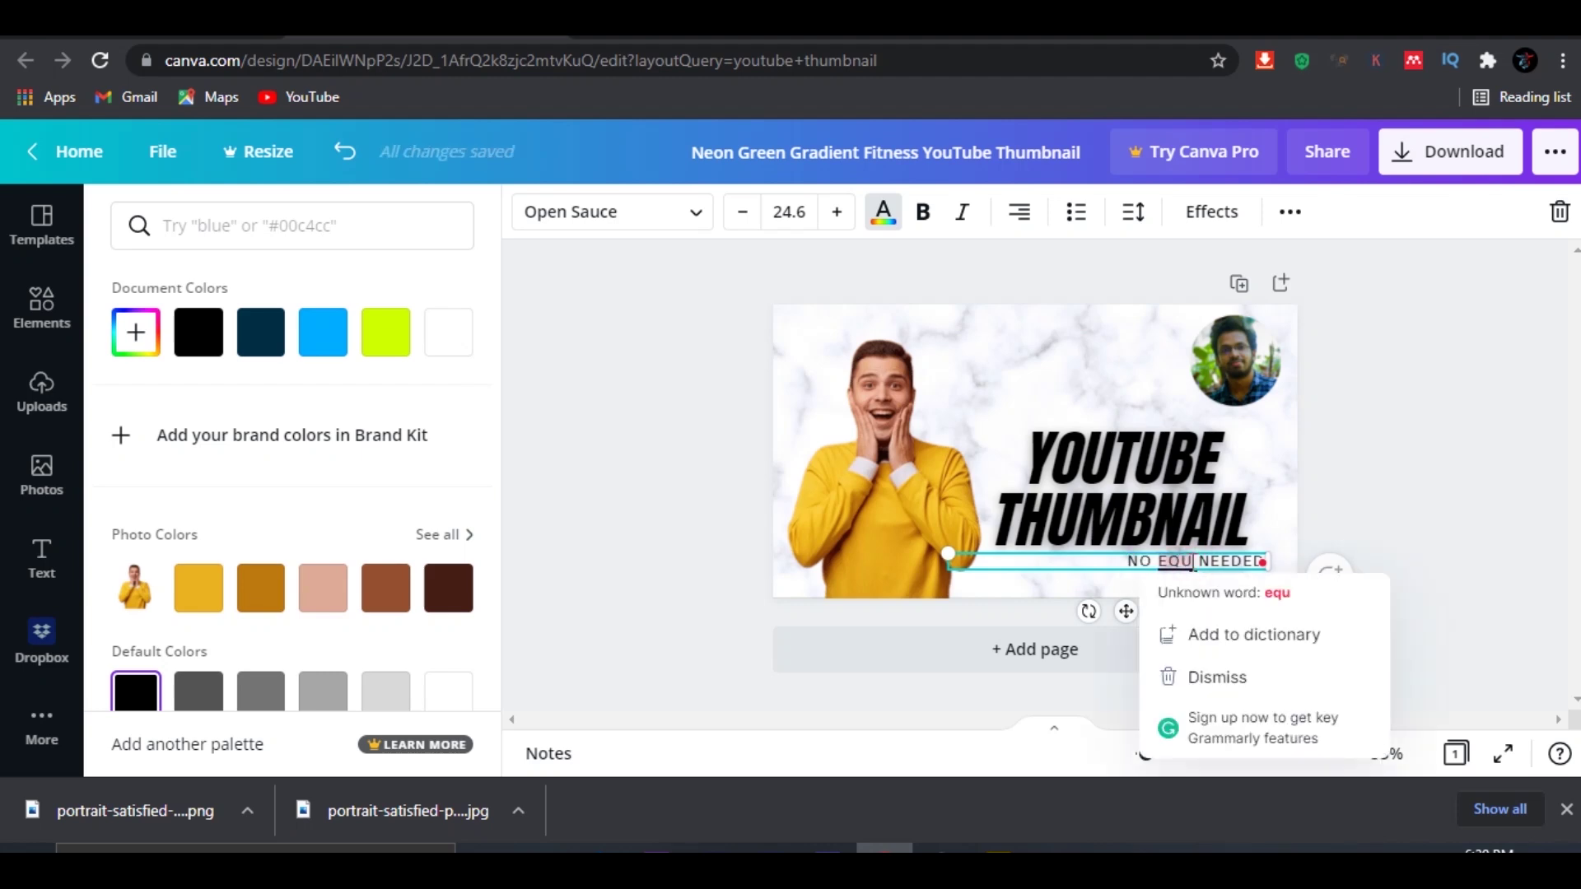
pyautogui.press('BackSpace')
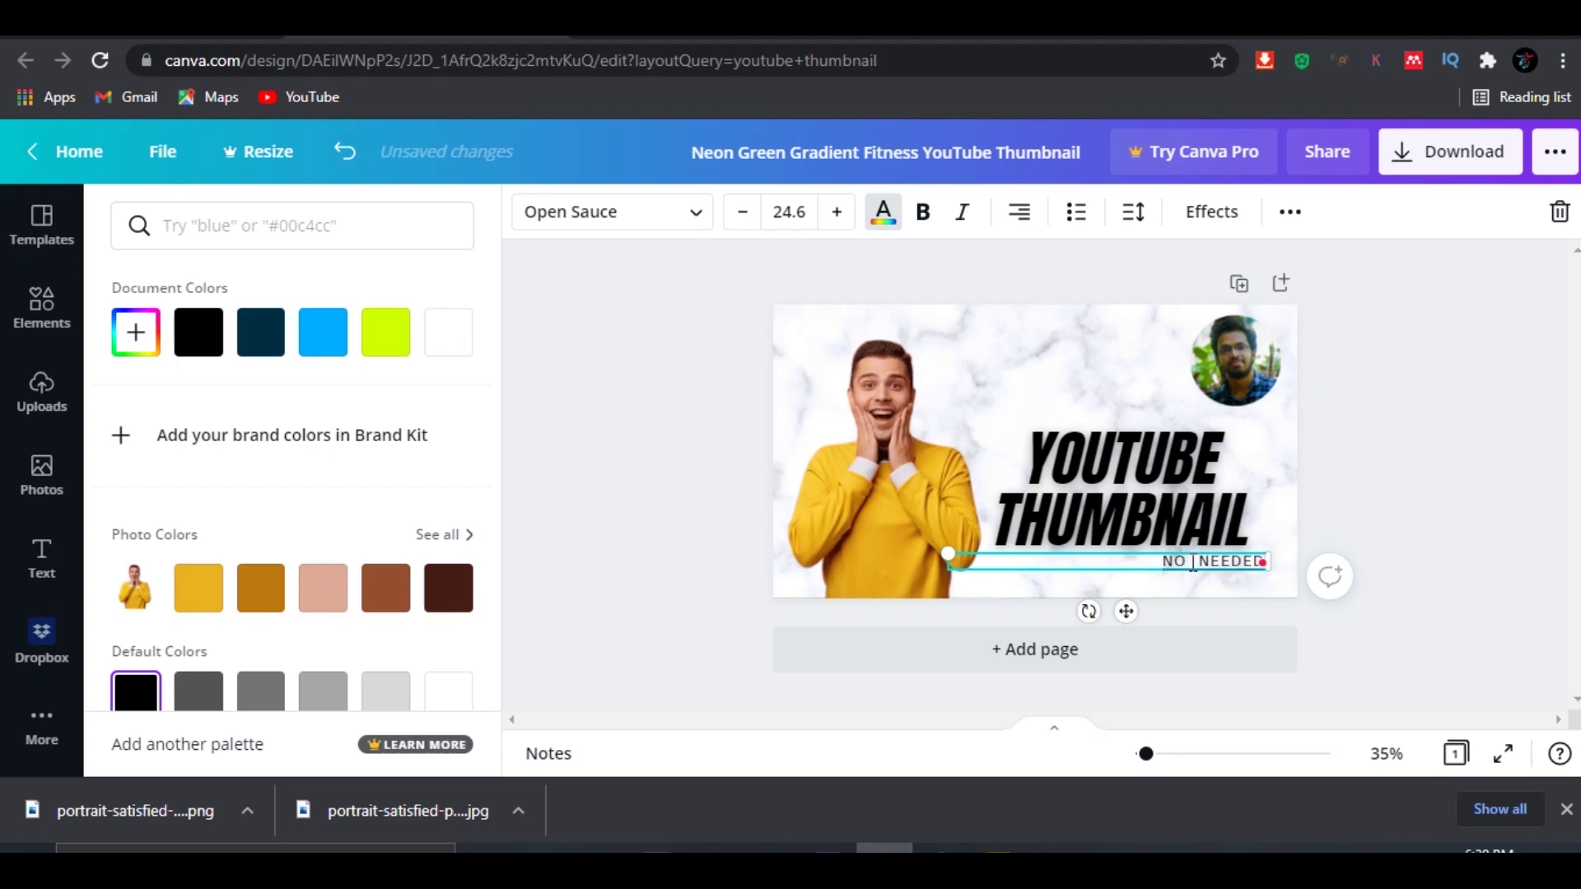
pyautogui.write('SOftware')
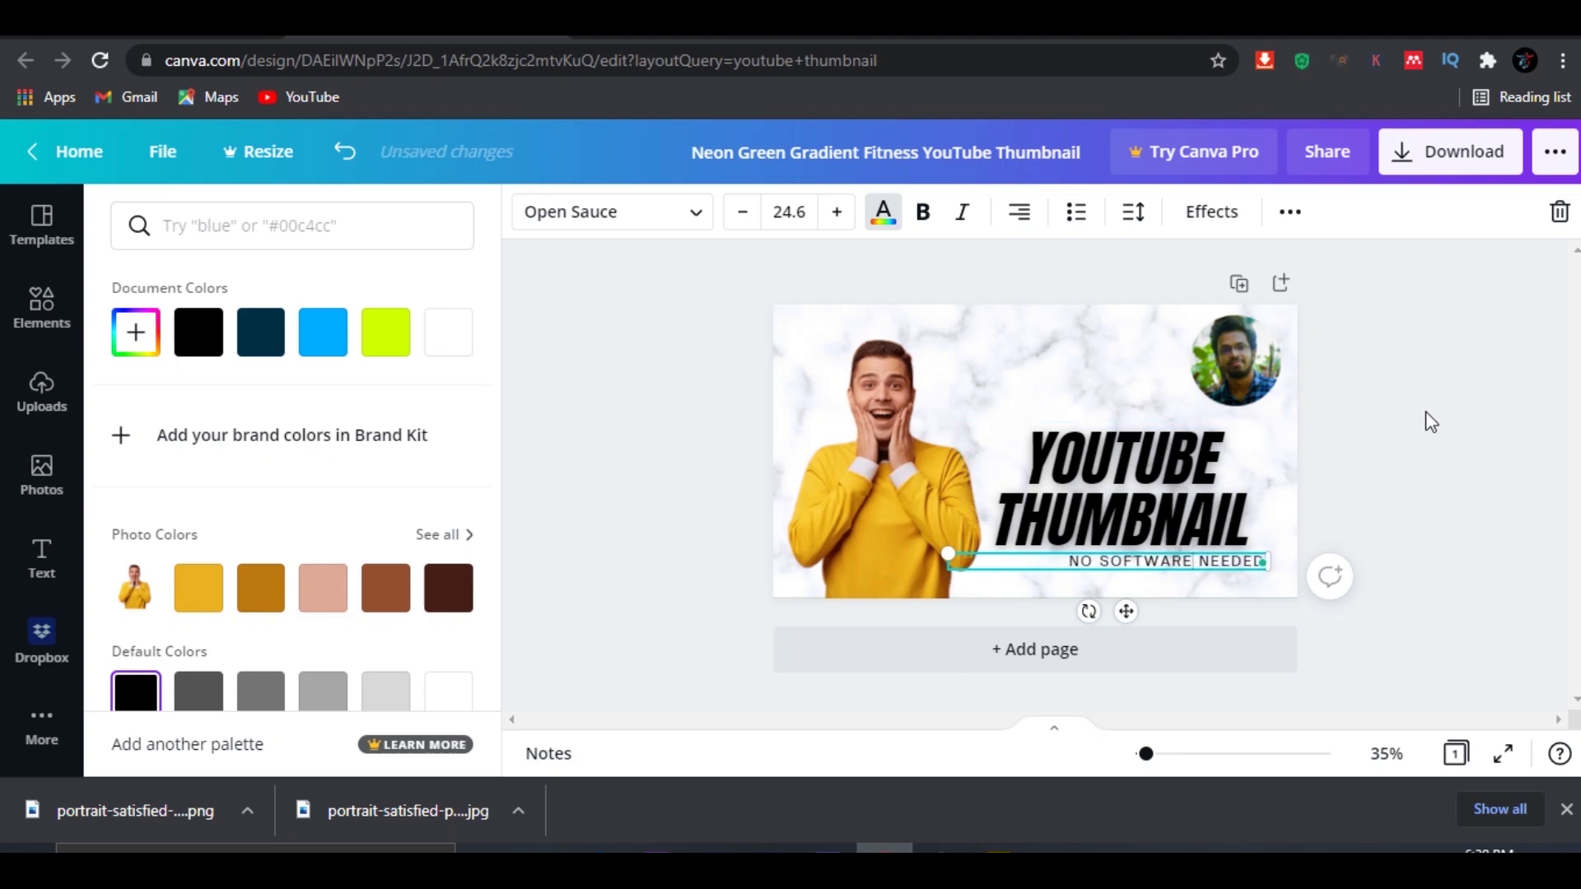
pyautogui.click(1427, 413)
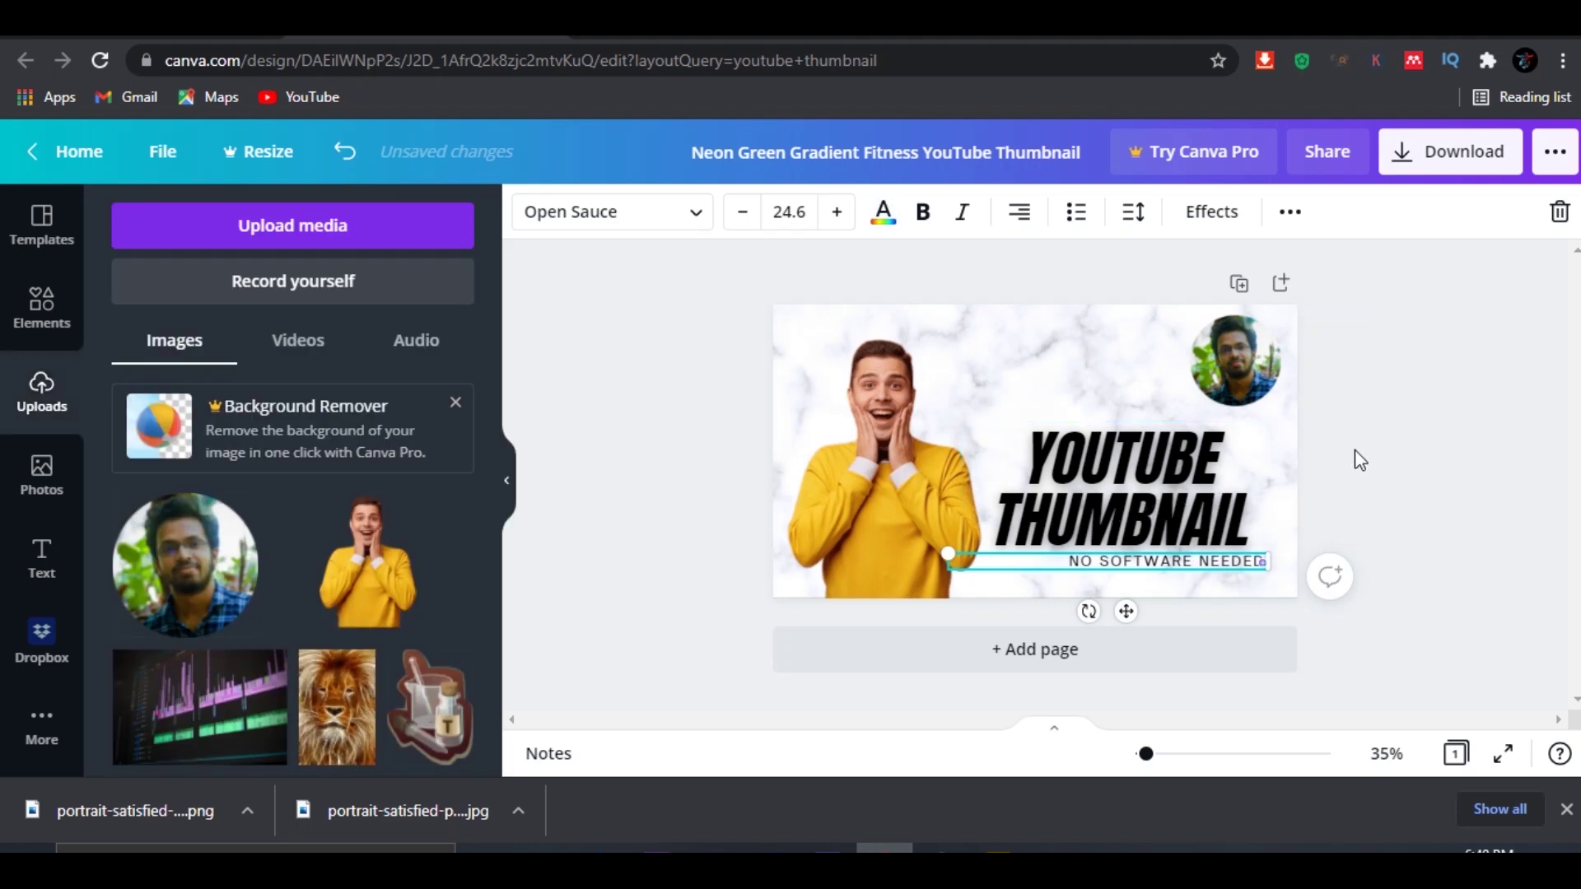
pyautogui.click(620, 455)
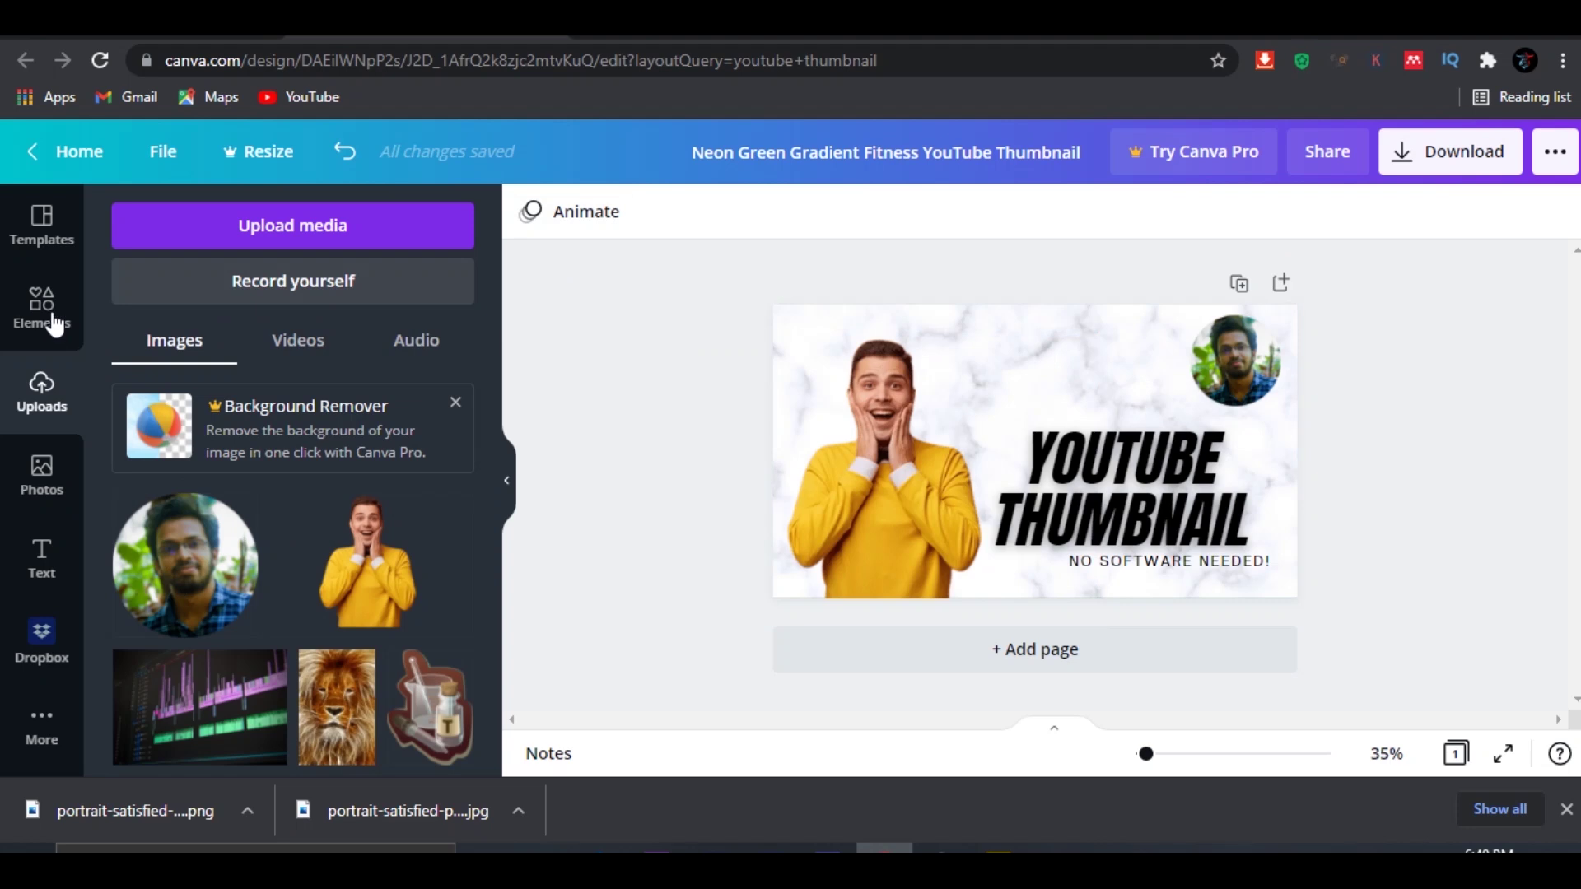
# Step: Drag the recently used Title/HEADING text pair onto the upper-left of the thumbnail
pyautogui.click(44, 570)
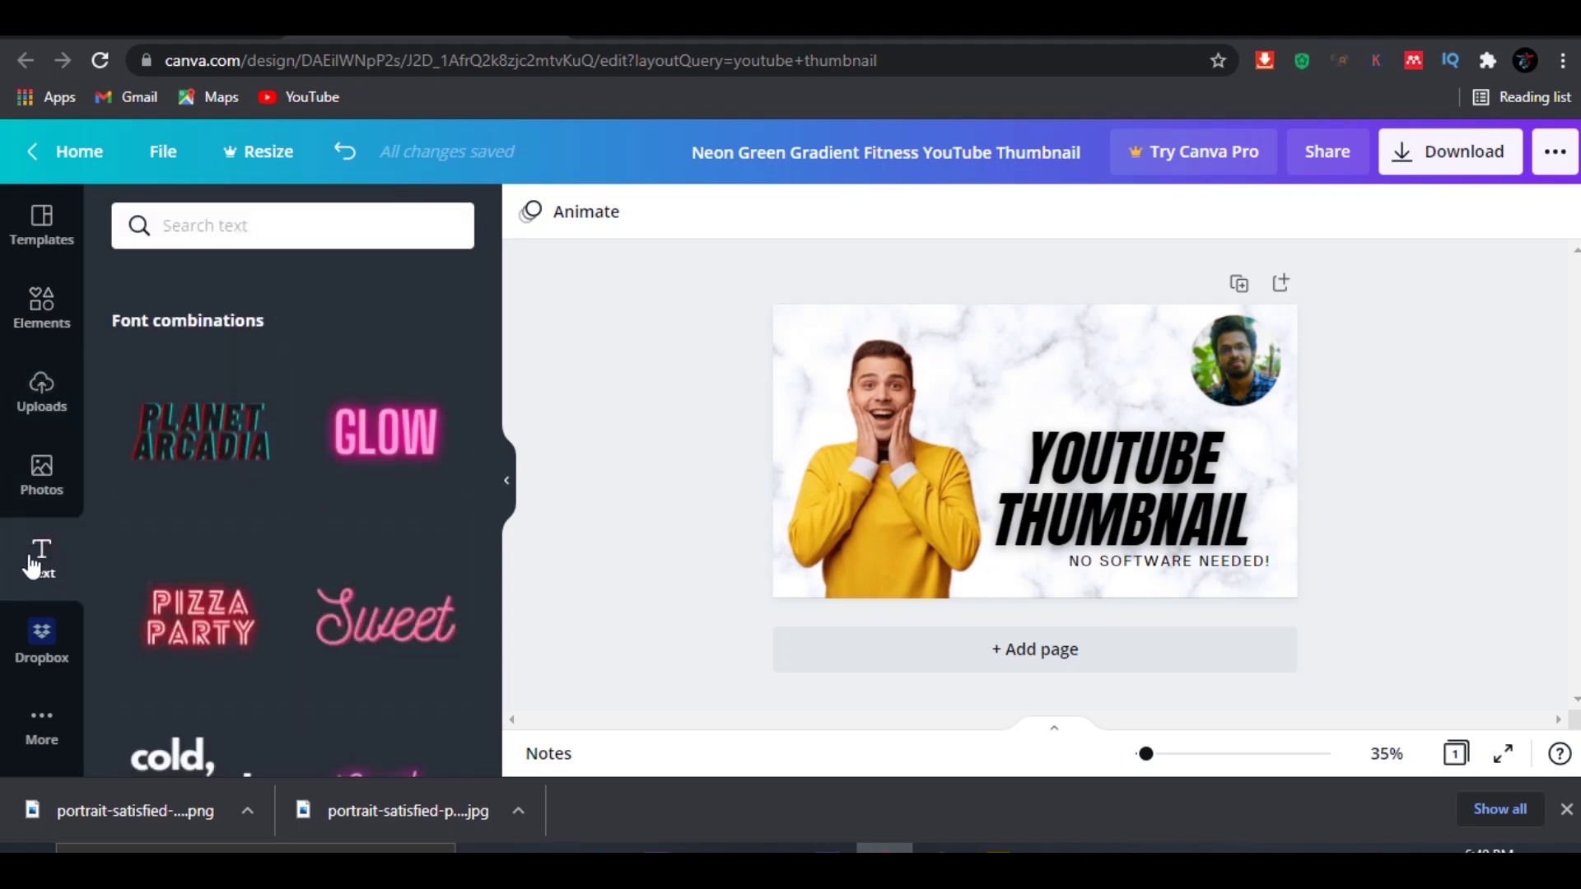
pyautogui.scroll(2, 283, 431)
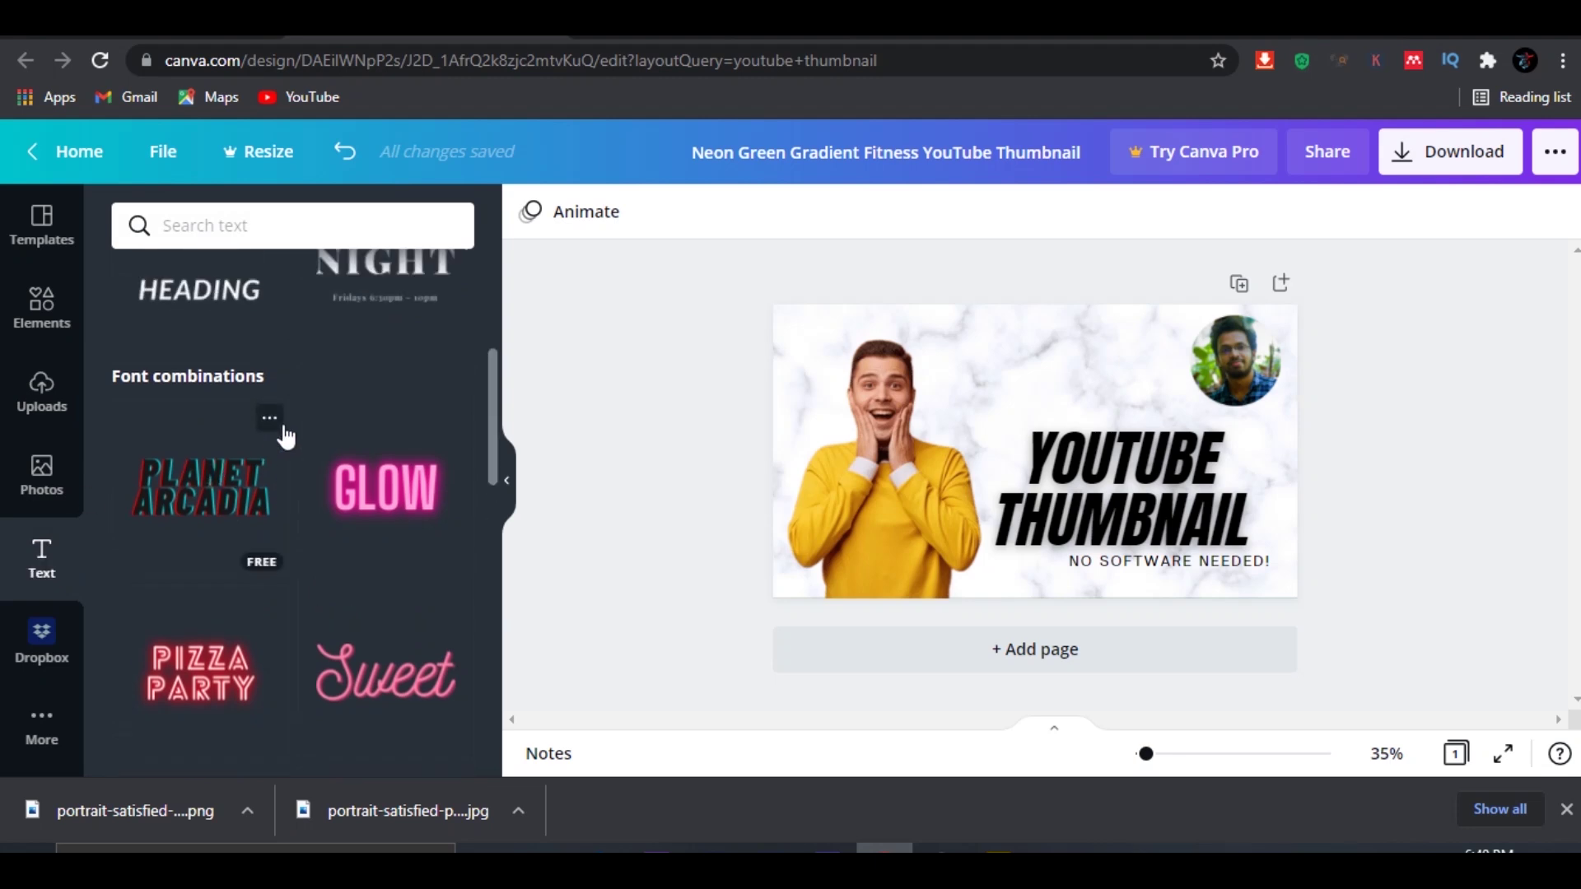
pyautogui.scroll(3, 283, 430)
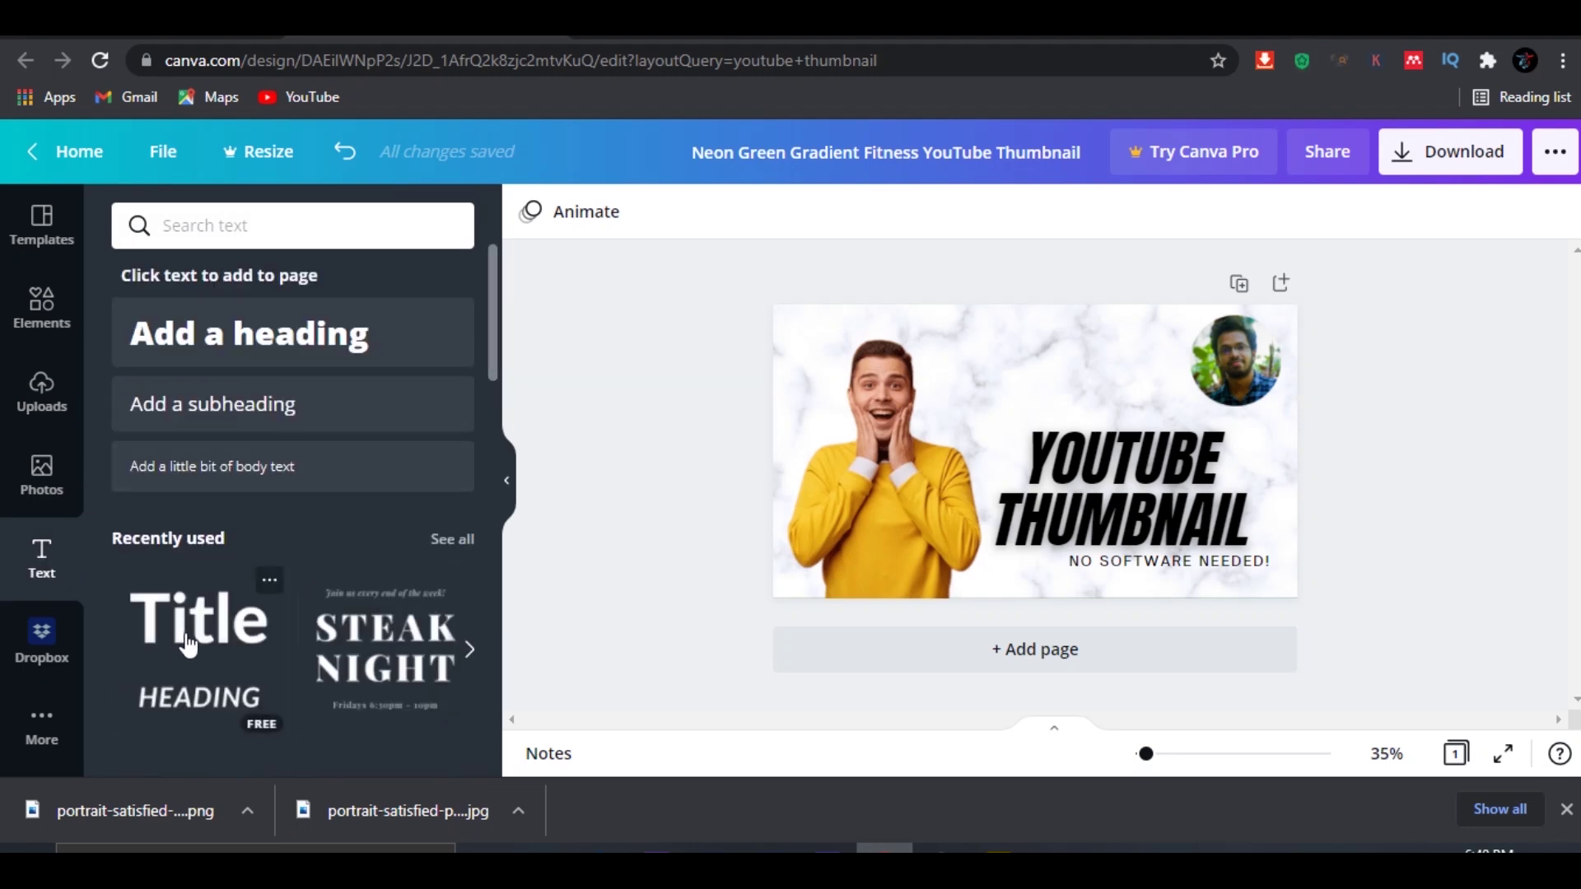
pyautogui.moveTo(188, 641); pyautogui.dragTo(985, 372)
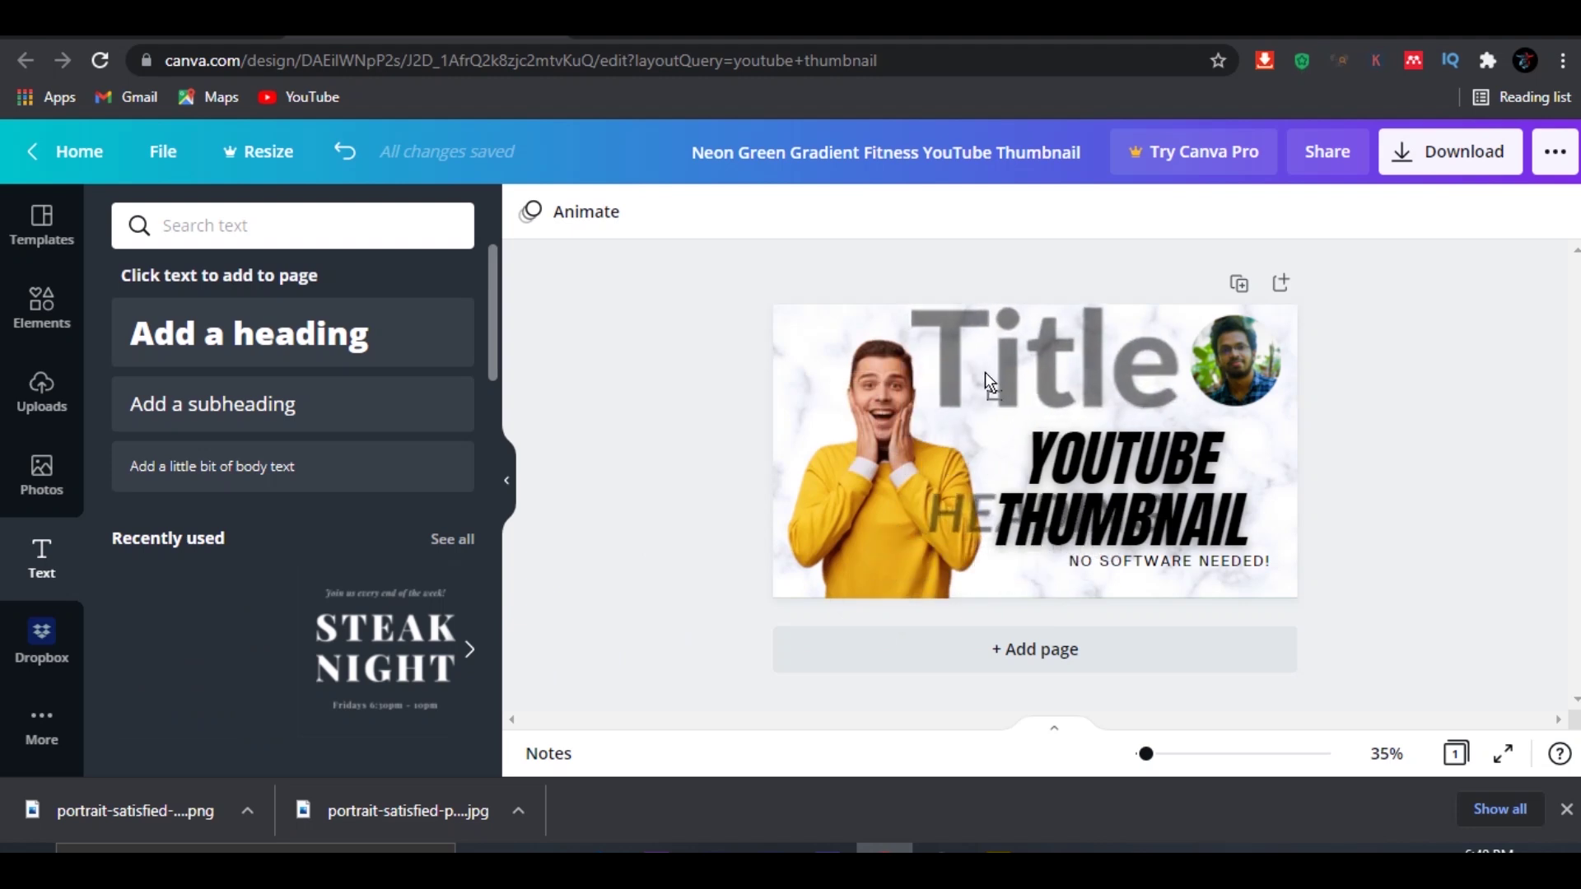
pyautogui.moveTo(985, 372); pyautogui.dragTo(937, 407)
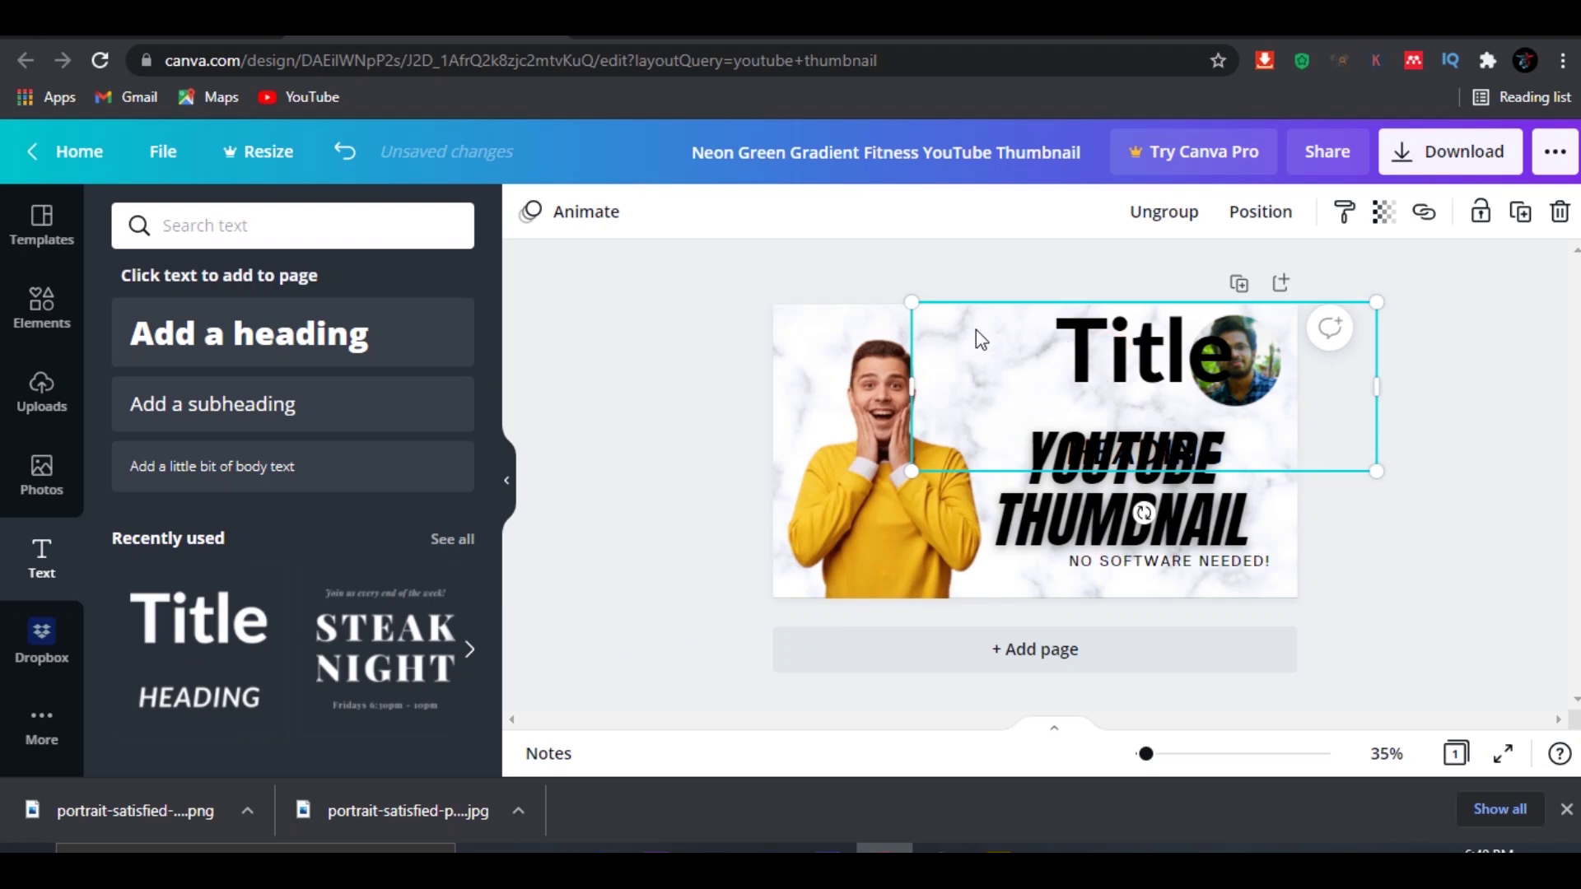
pyautogui.moveTo(980, 338); pyautogui.dragTo(838, 317)
# Step: Delete HEADING and change the Title text to 'Like a pro'
pyautogui.click(978, 436)
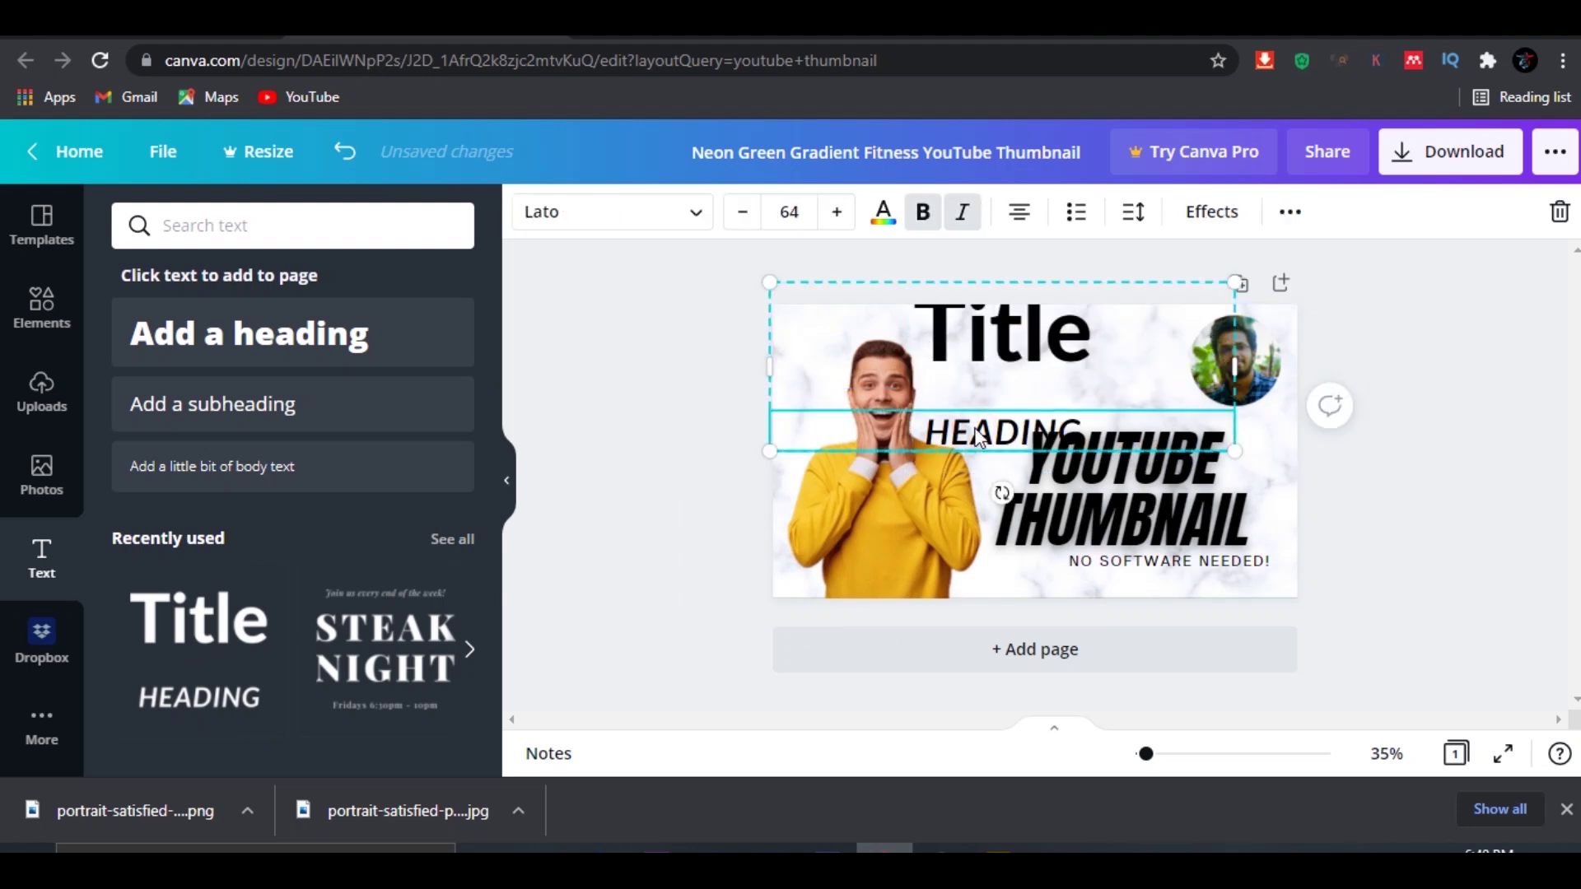
pyautogui.press('Delete')
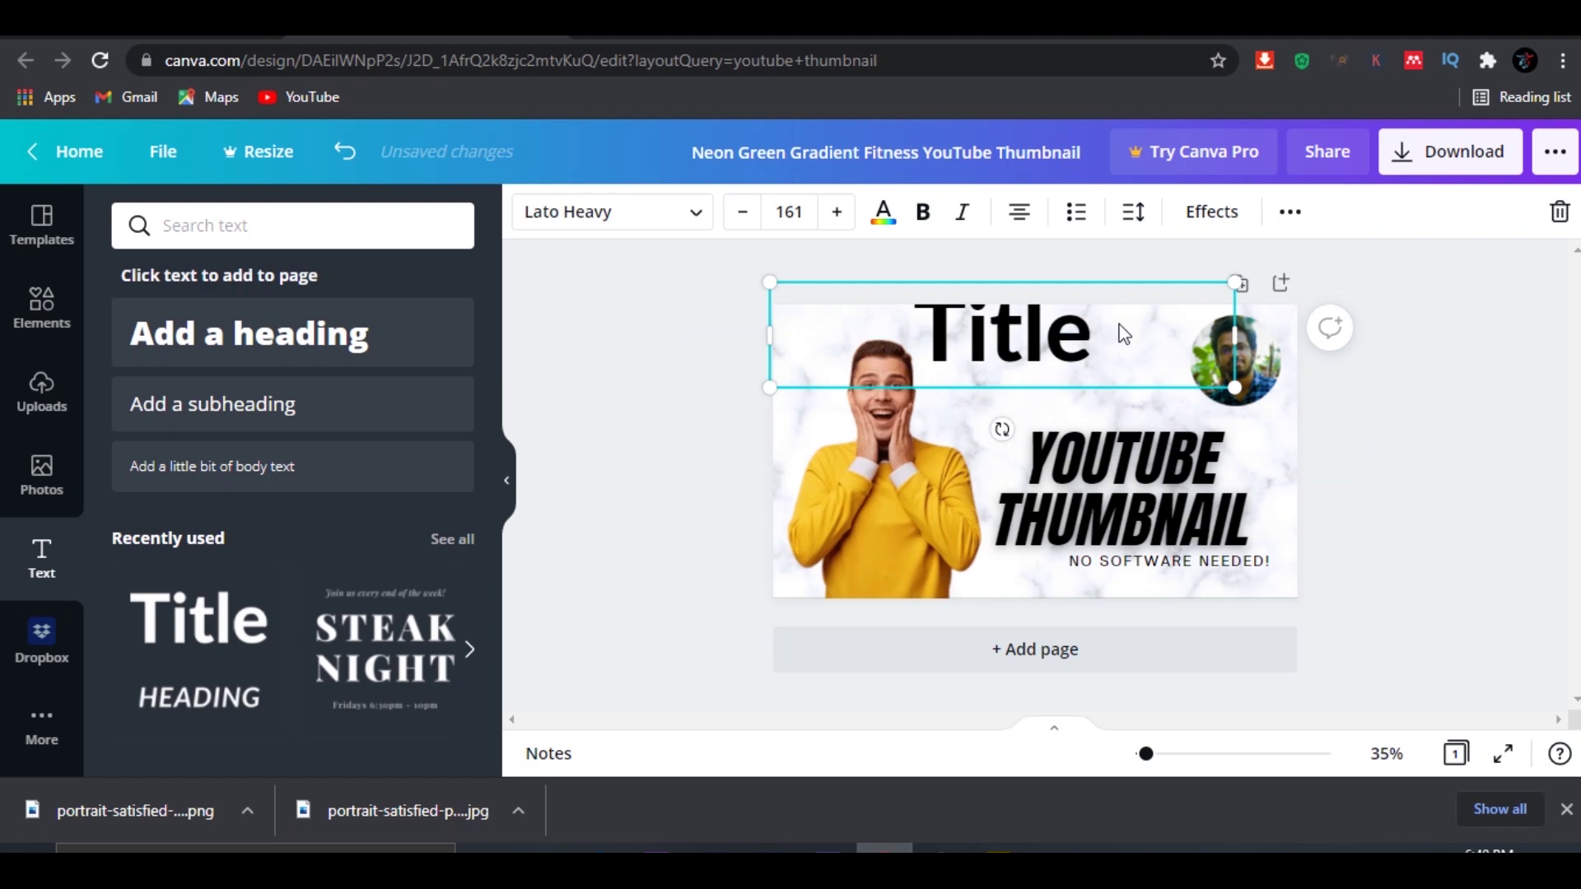
pyautogui.moveTo(1118, 338); pyautogui.dragTo(1113, 374)
pyautogui.doubleClick(1112, 383)
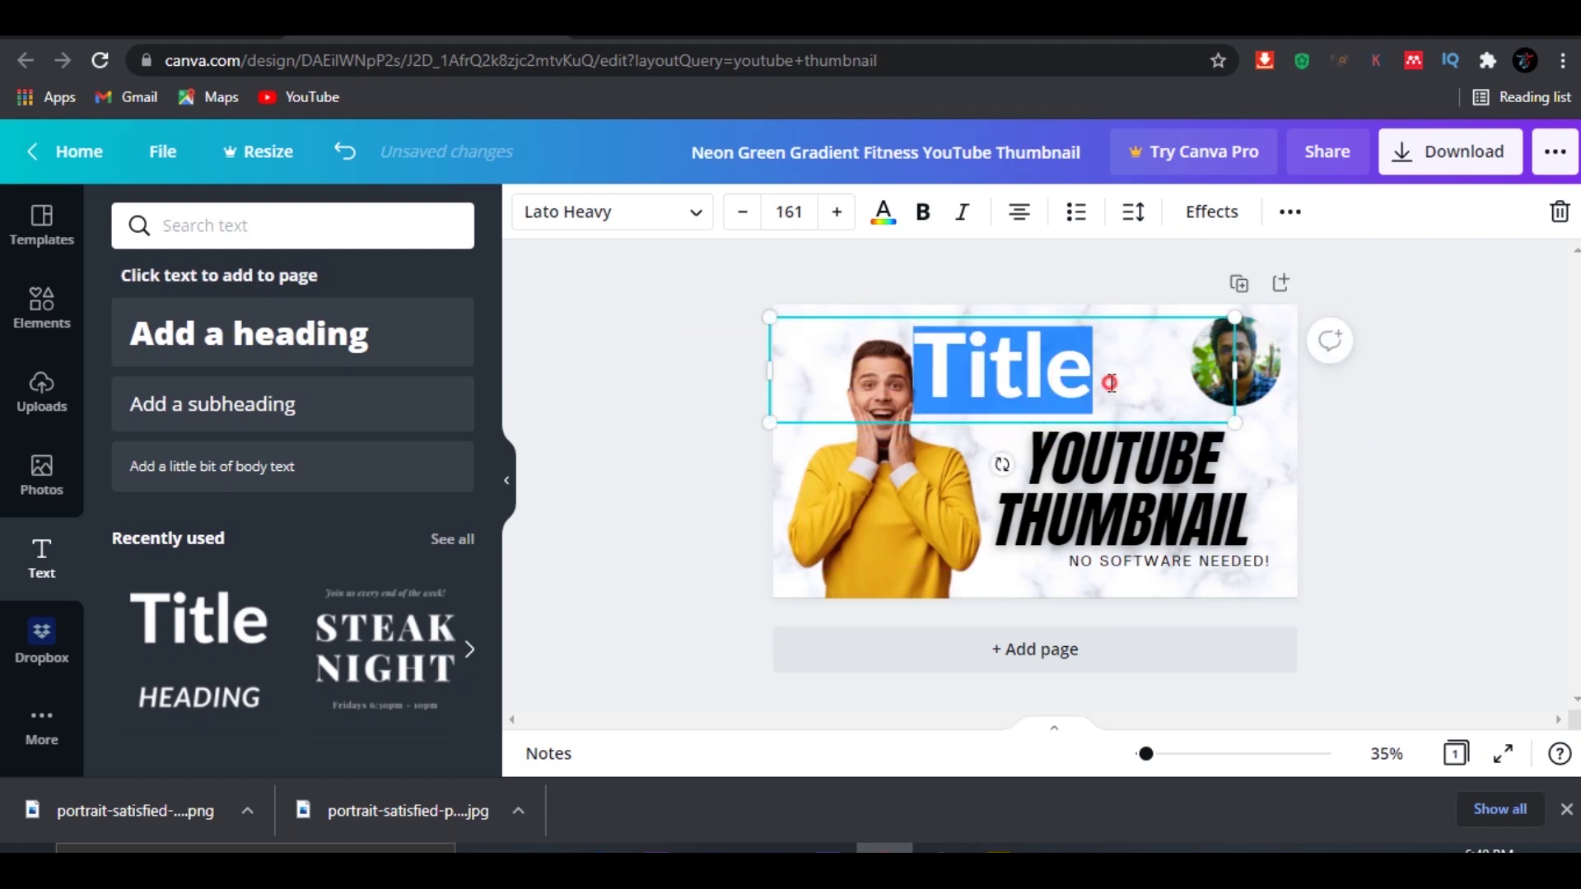
pyautogui.press('BackSpace')
pyautogui.write('Like a pro')
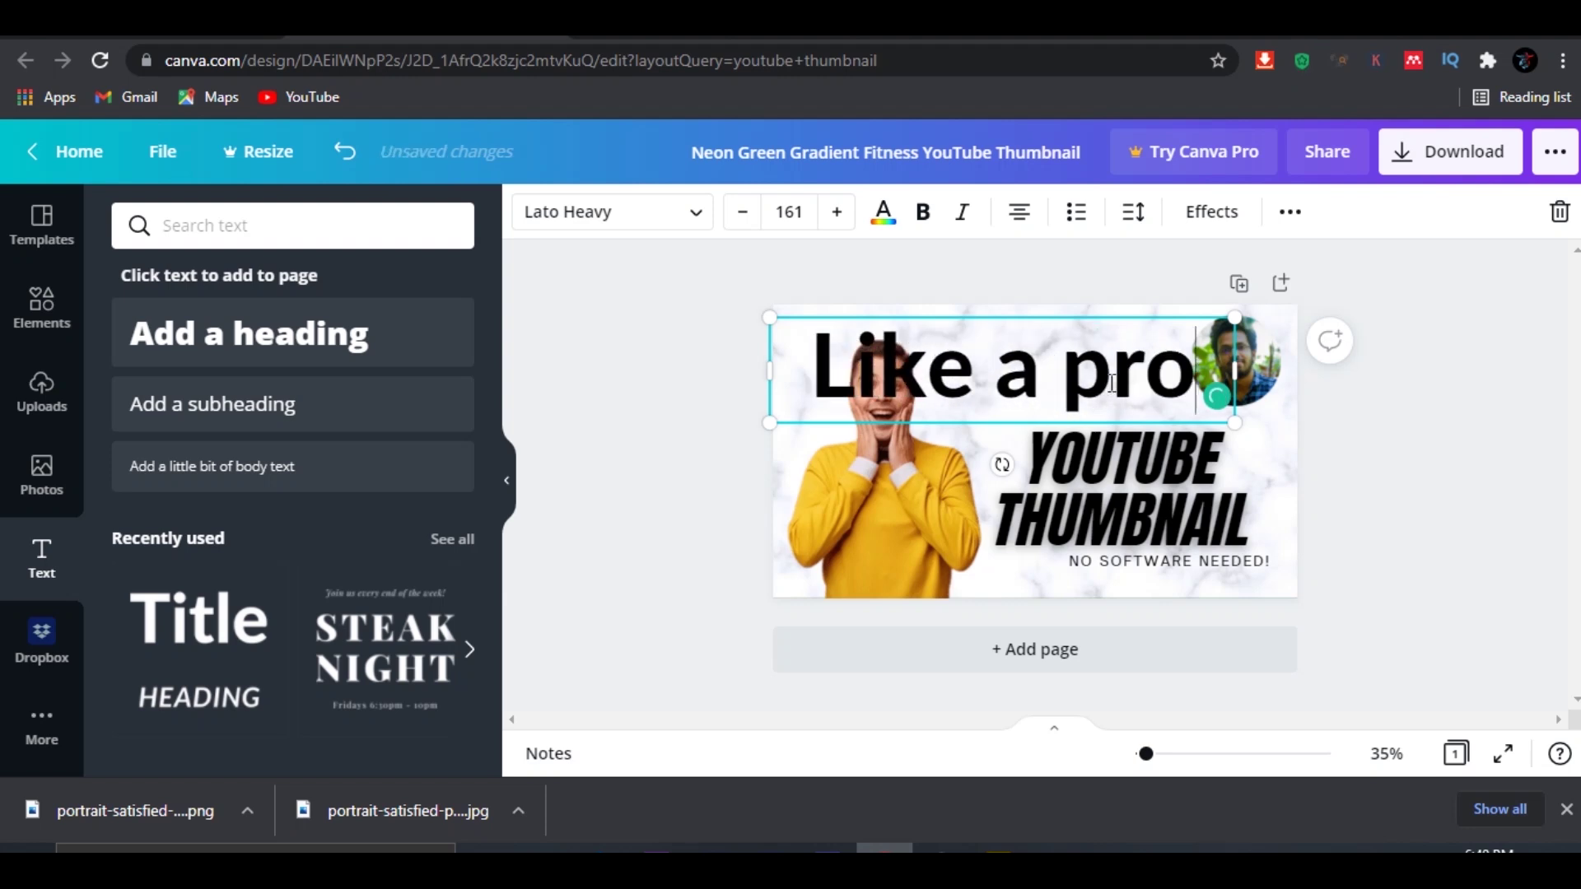
# Step: Shrink 'Like a pro' to about size 67.6 and move it to the top
pyautogui.moveTo(1235, 318); pyautogui.dragTo(1163, 334)
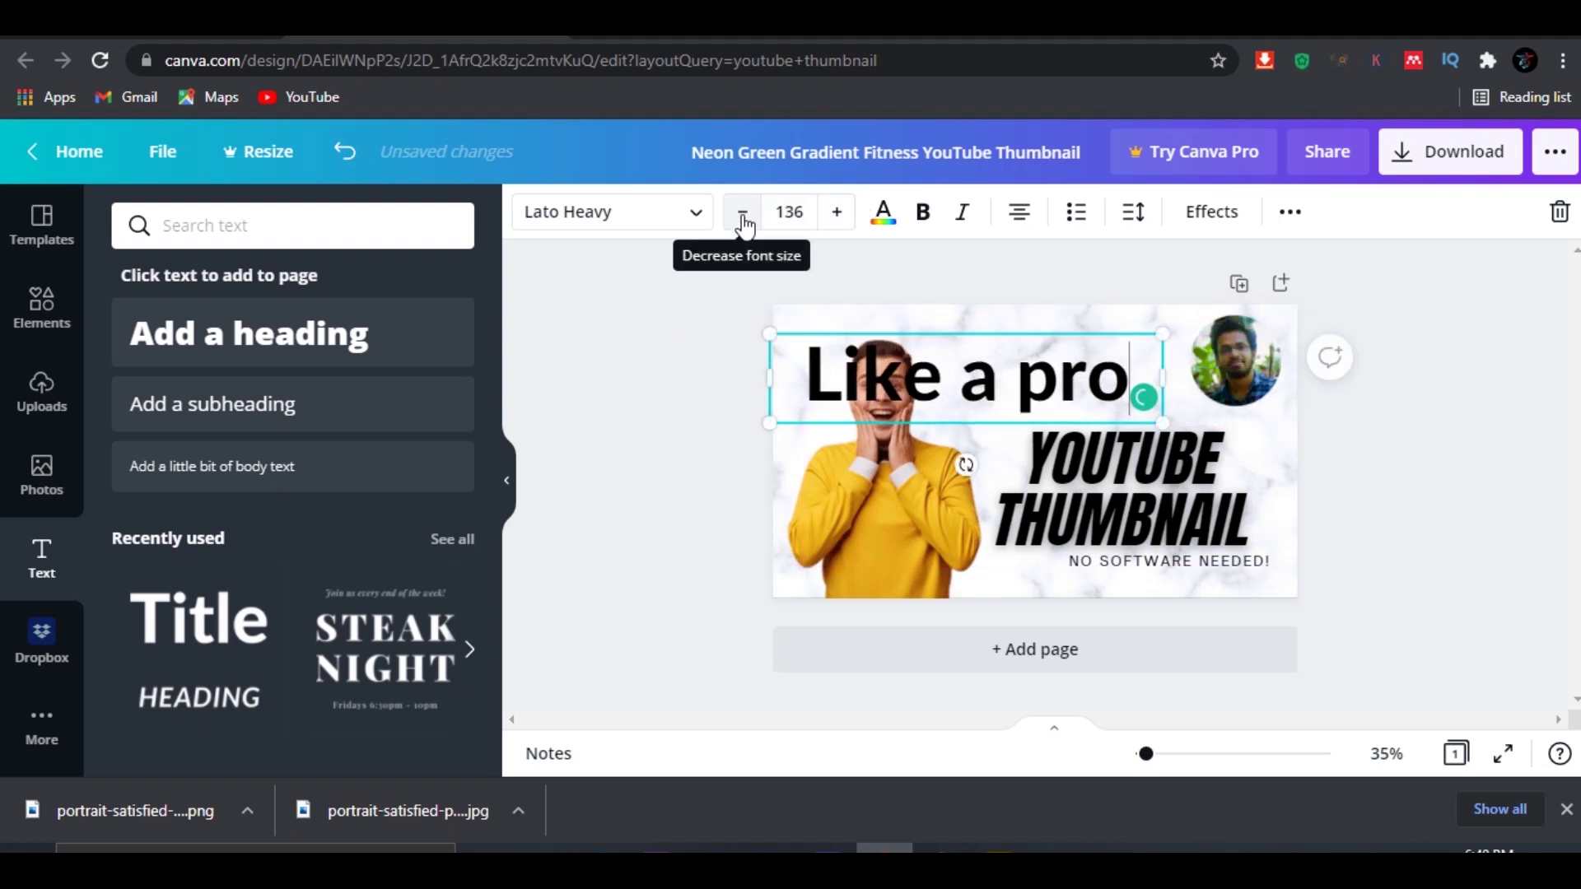
pyautogui.click(742, 214)
pyautogui.click(742, 214)
pyautogui.click(744, 216)
pyautogui.click(742, 214)
pyautogui.click(742, 214)
pyautogui.moveTo(1168, 341); pyautogui.dragTo(1012, 388)
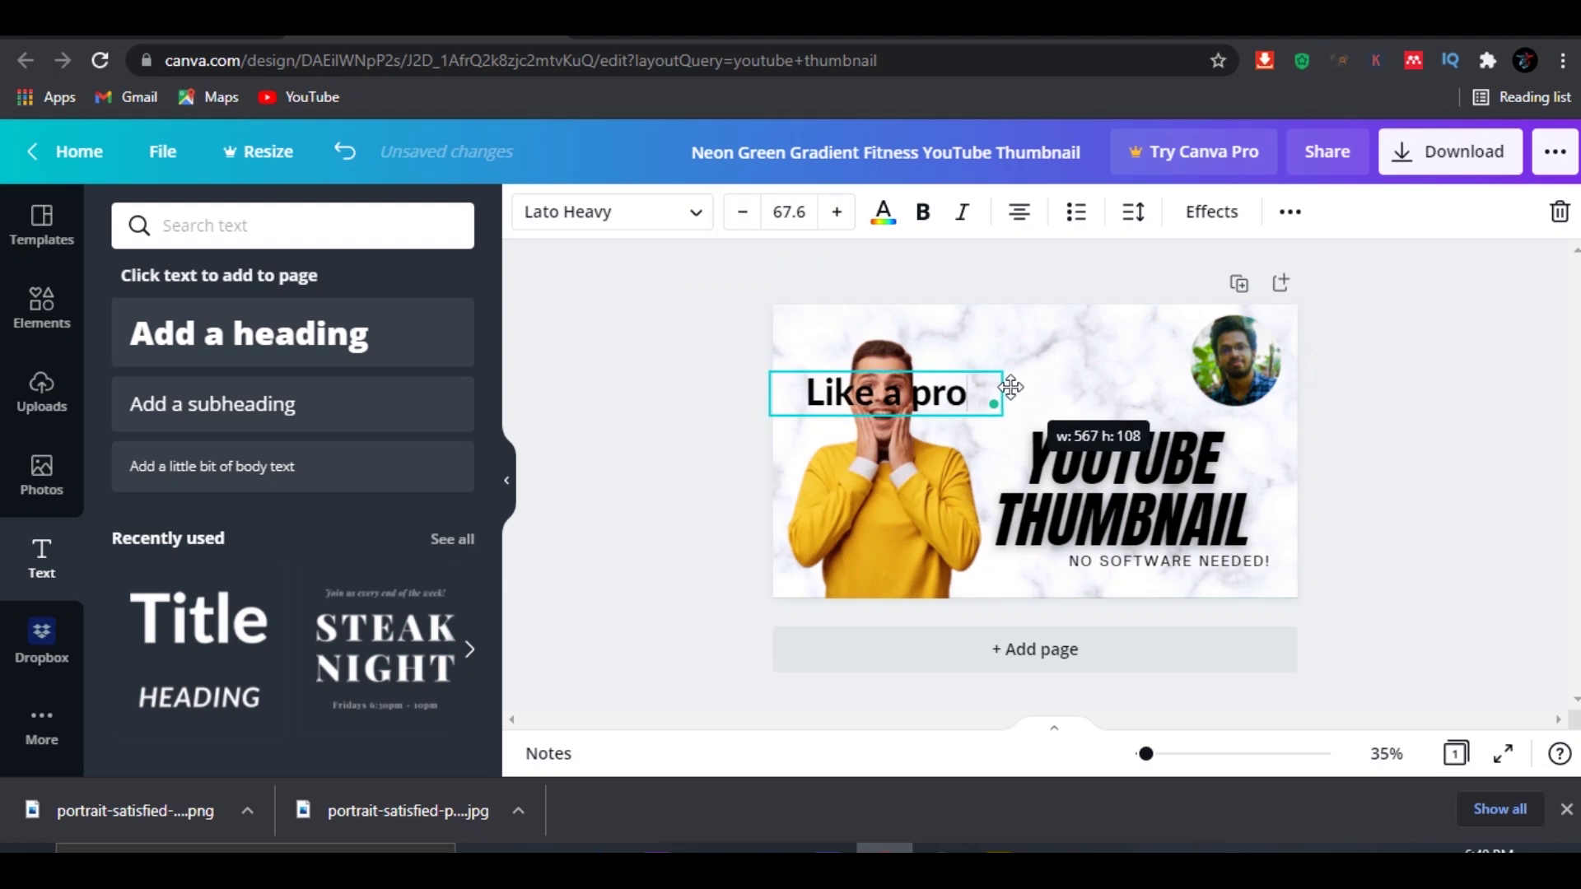
pyautogui.moveTo(945, 370); pyautogui.dragTo(1112, 331)
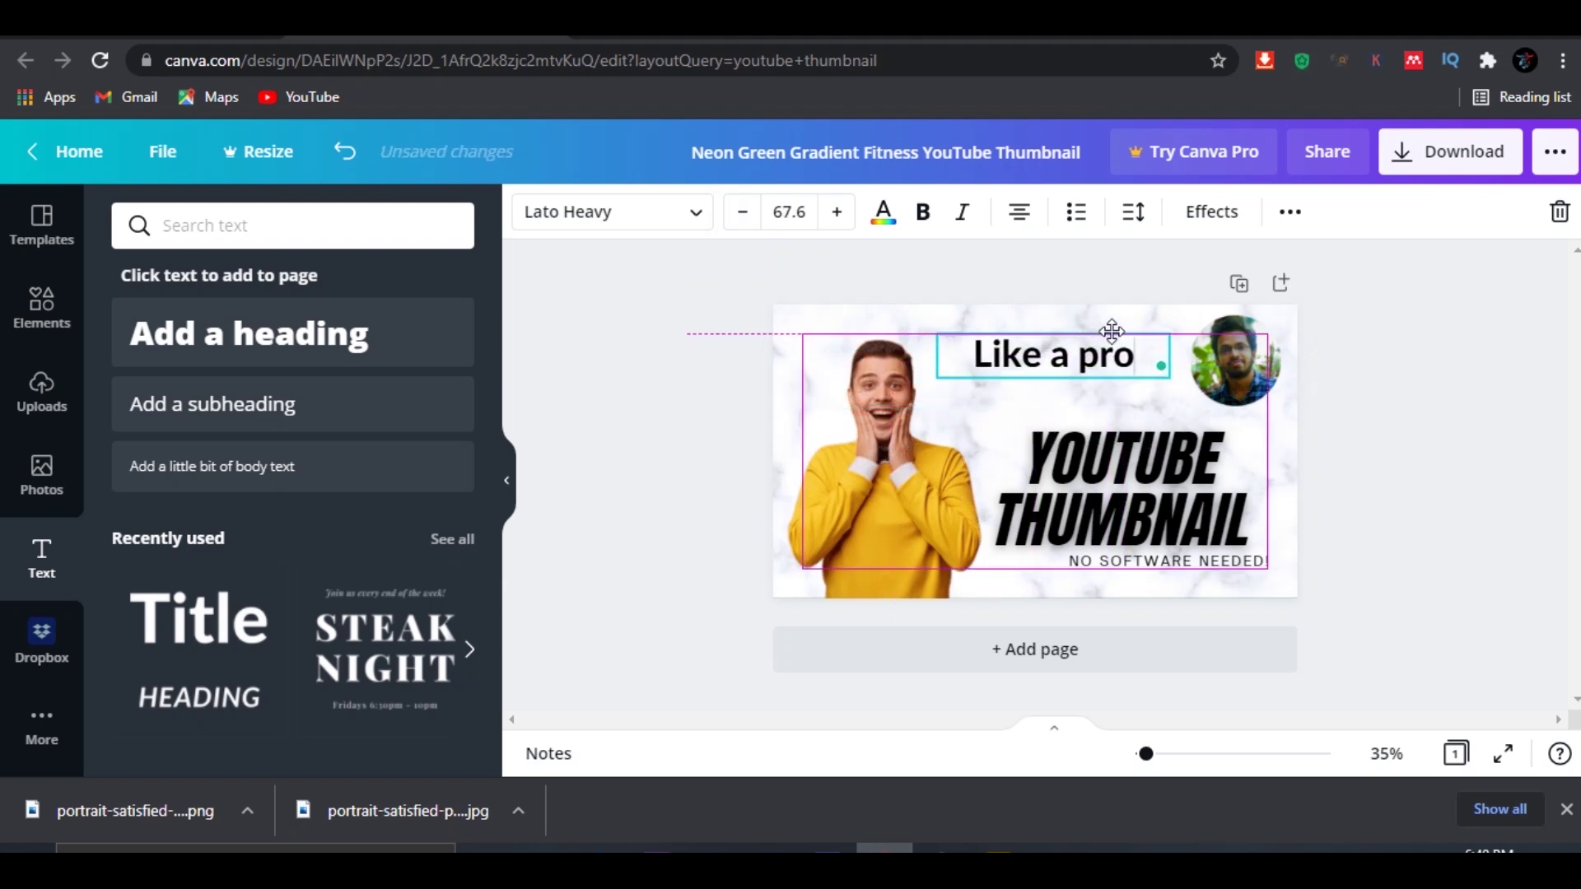
pyautogui.moveTo(1112, 331); pyautogui.dragTo(1105, 330)
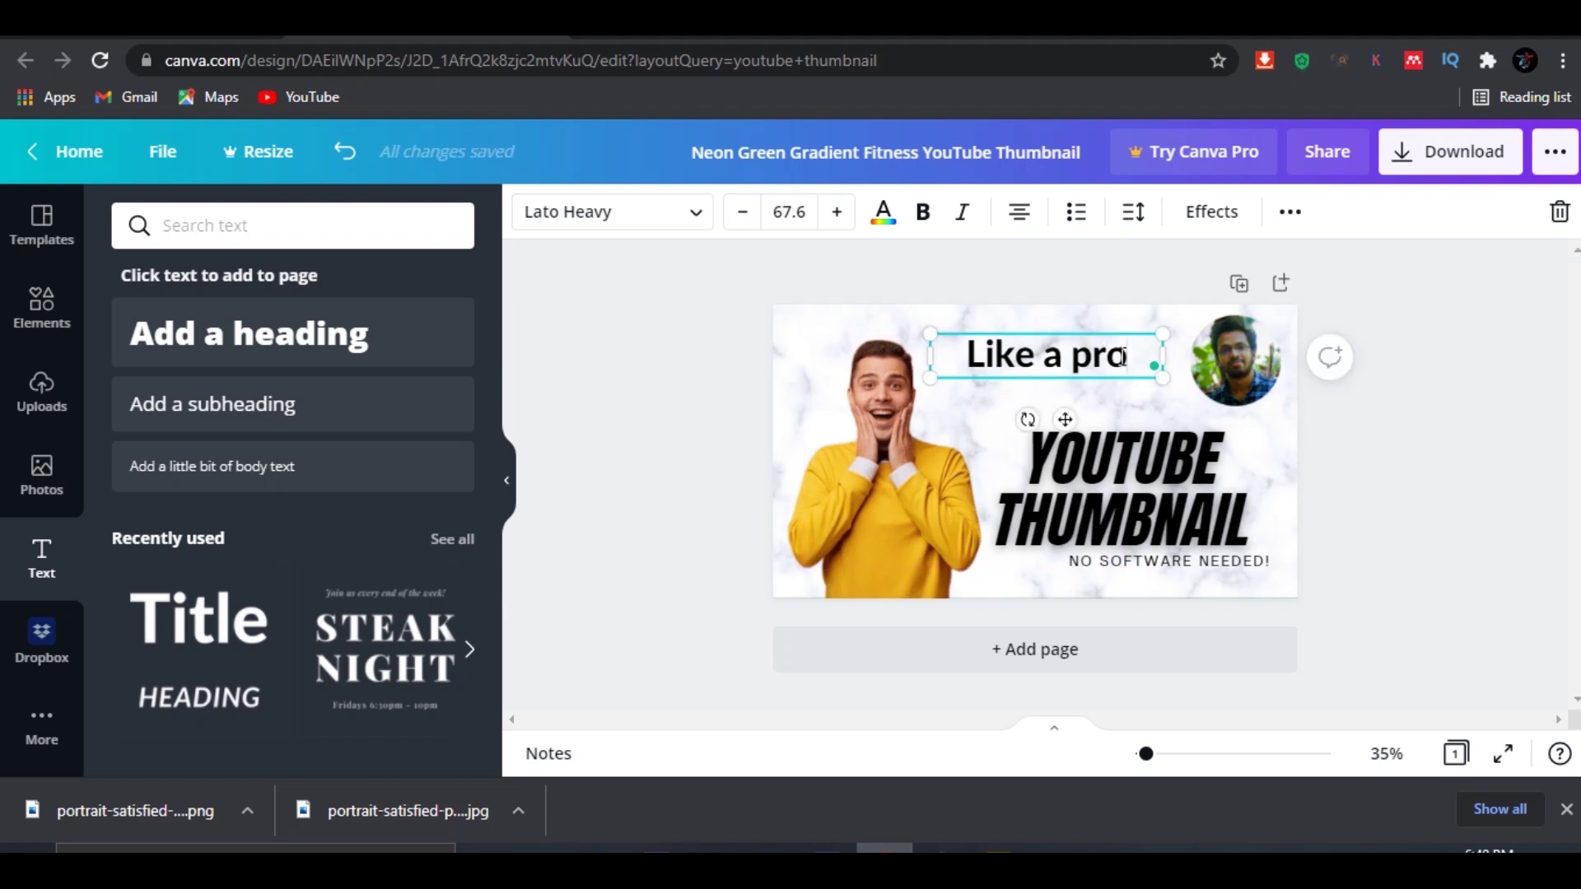
pyautogui.moveTo(1133, 357); pyautogui.dragTo(960, 357)
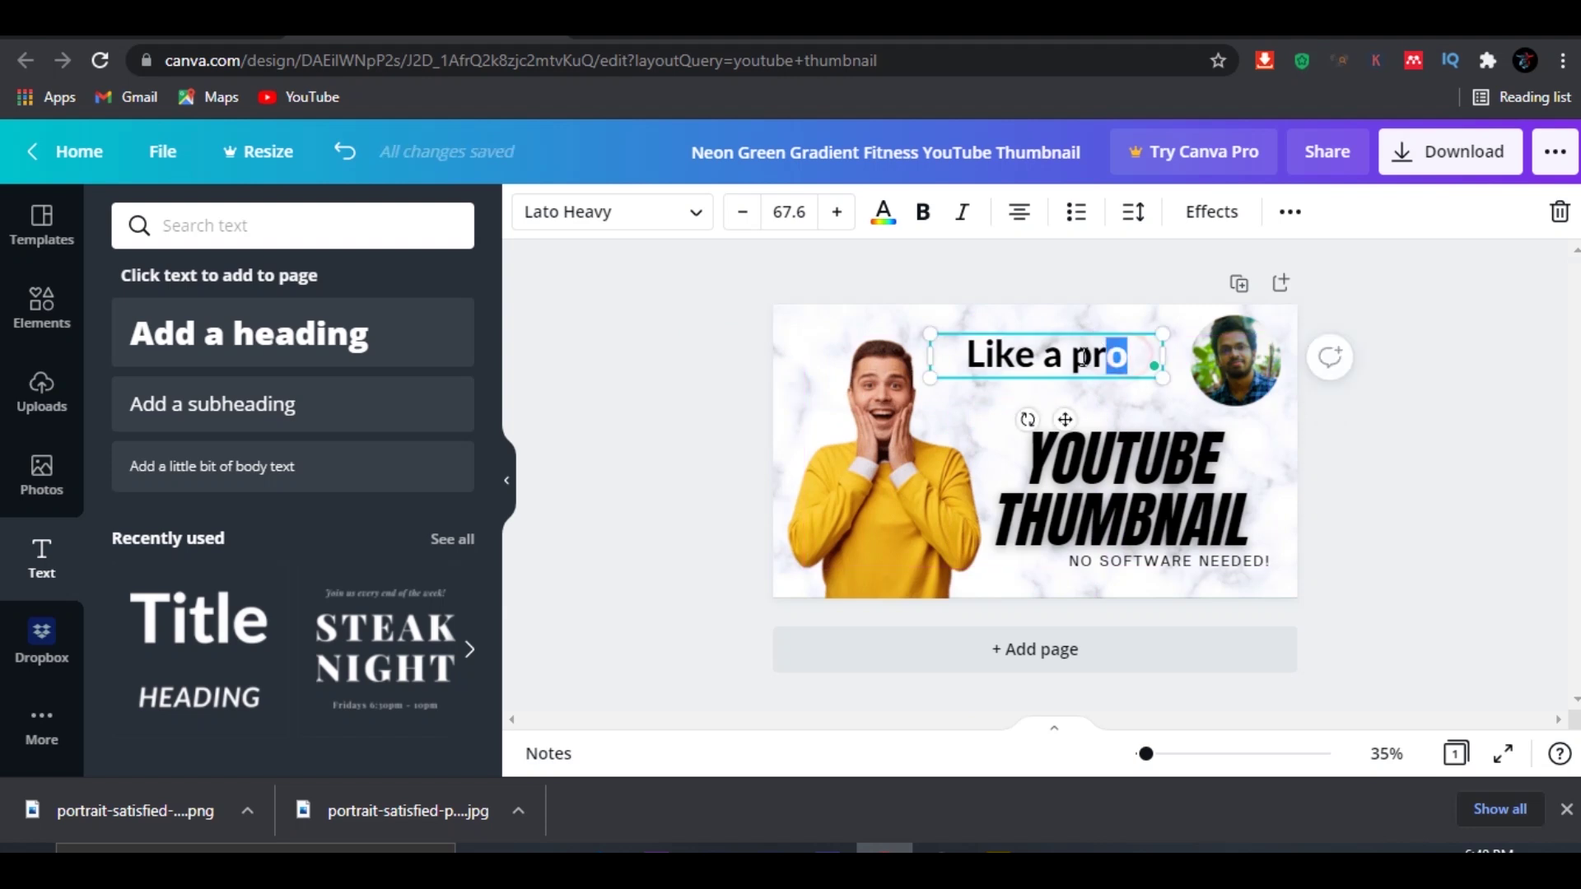
# Step: Make the 'Like a pro' text bold and italic, then finish editing it
pyautogui.click(923, 214)
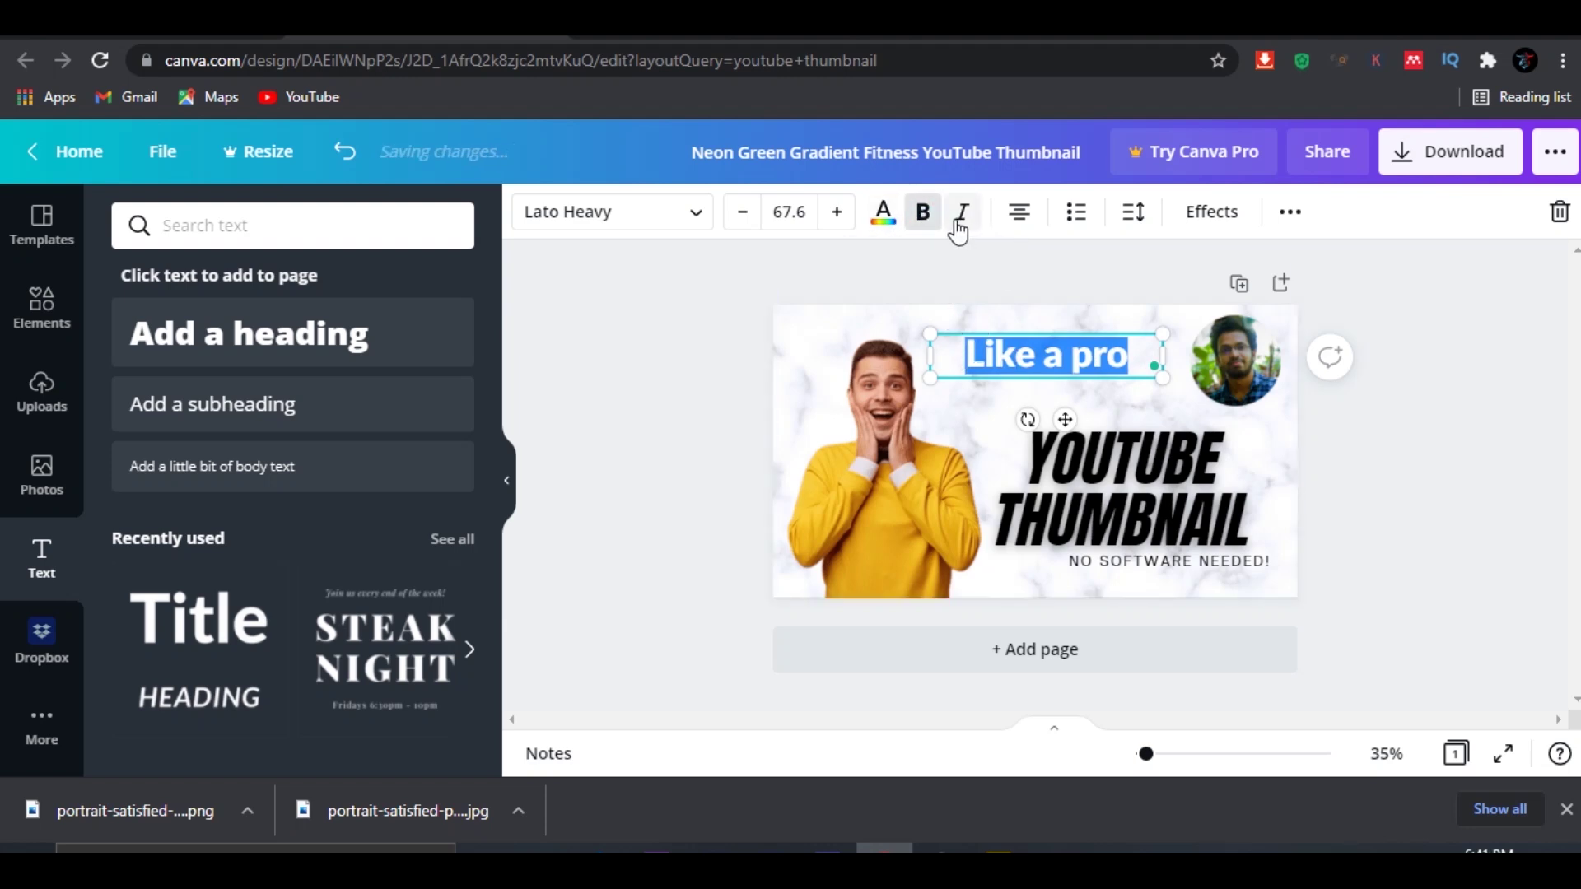
pyautogui.click(960, 216)
pyautogui.click(924, 213)
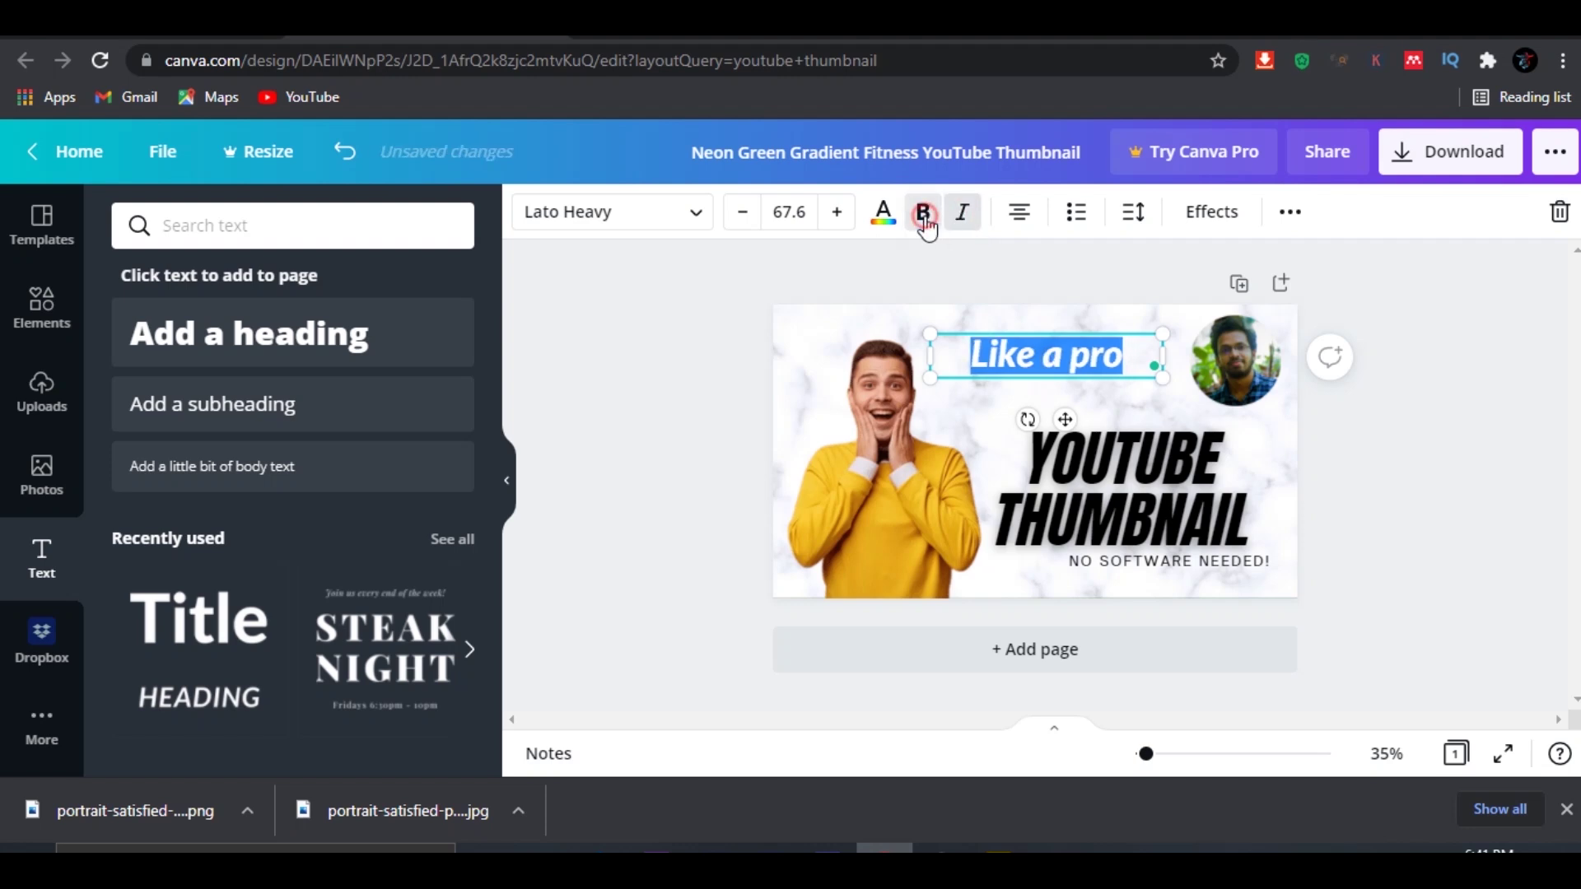
pyautogui.click(924, 213)
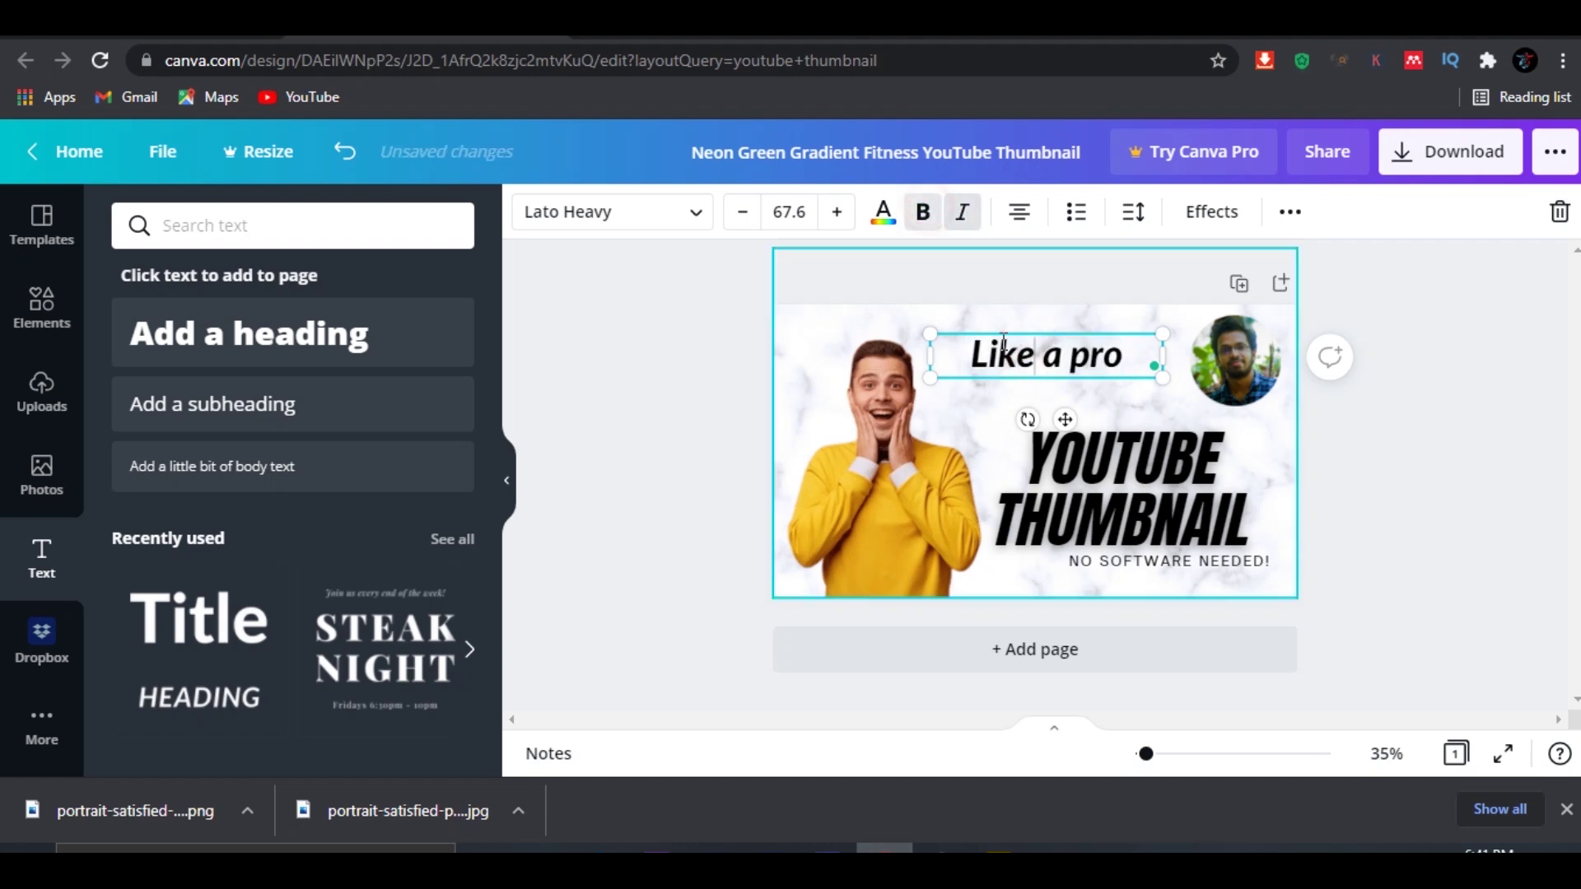
pyautogui.hotkey('ctrl', 'shift', 'Left')
pyautogui.hotkey('ctrl', 'shift', 'Left')
pyautogui.hotkey('ctrl', 'shift', 'Left')
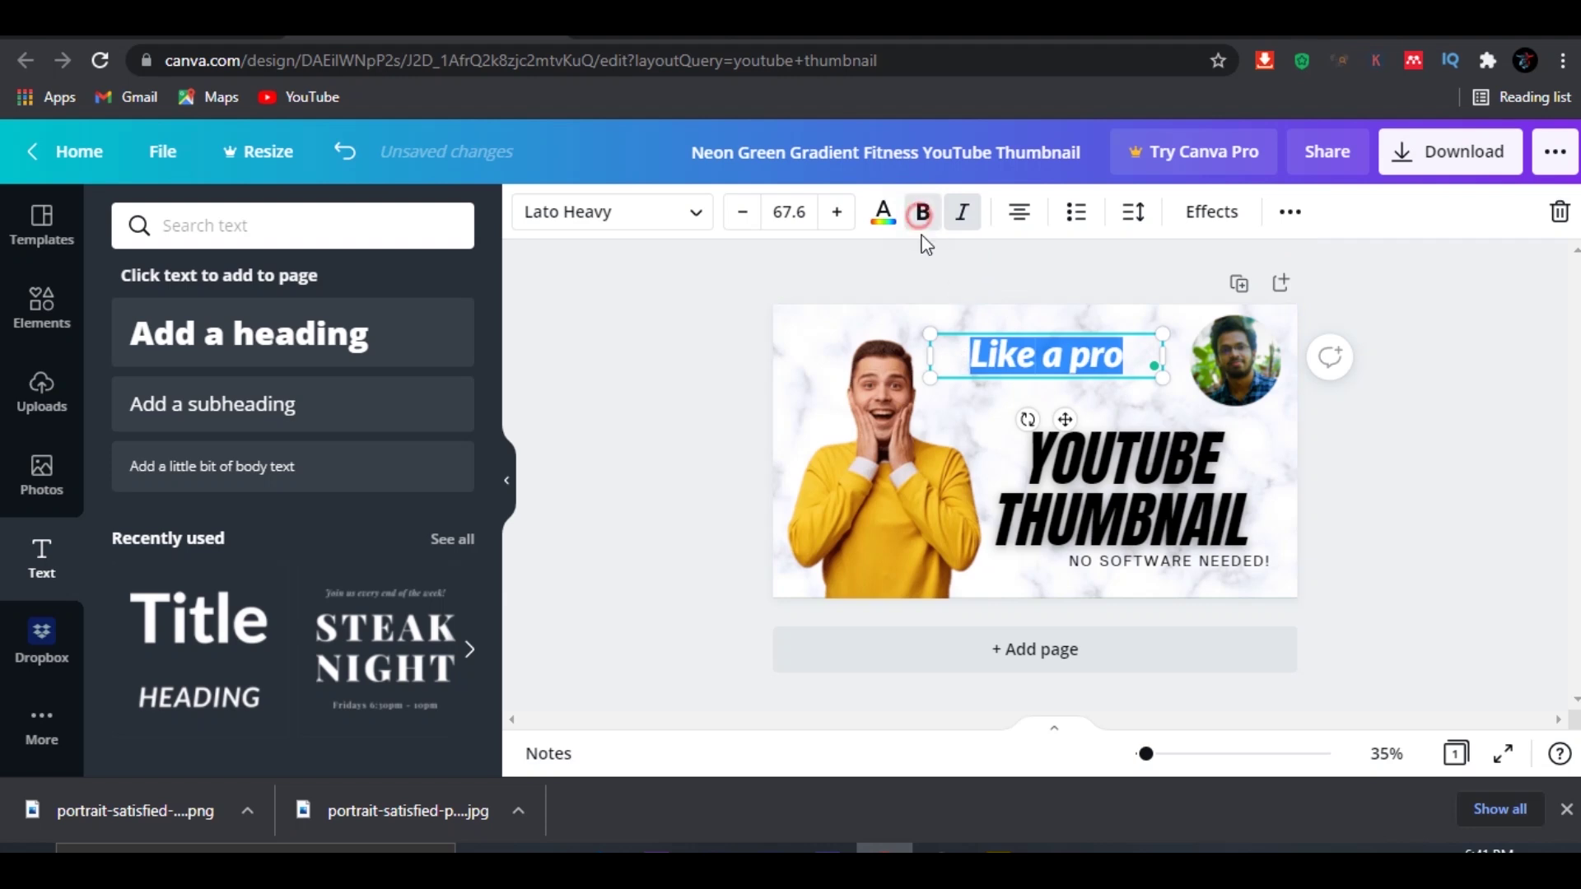
pyautogui.press('Escape')
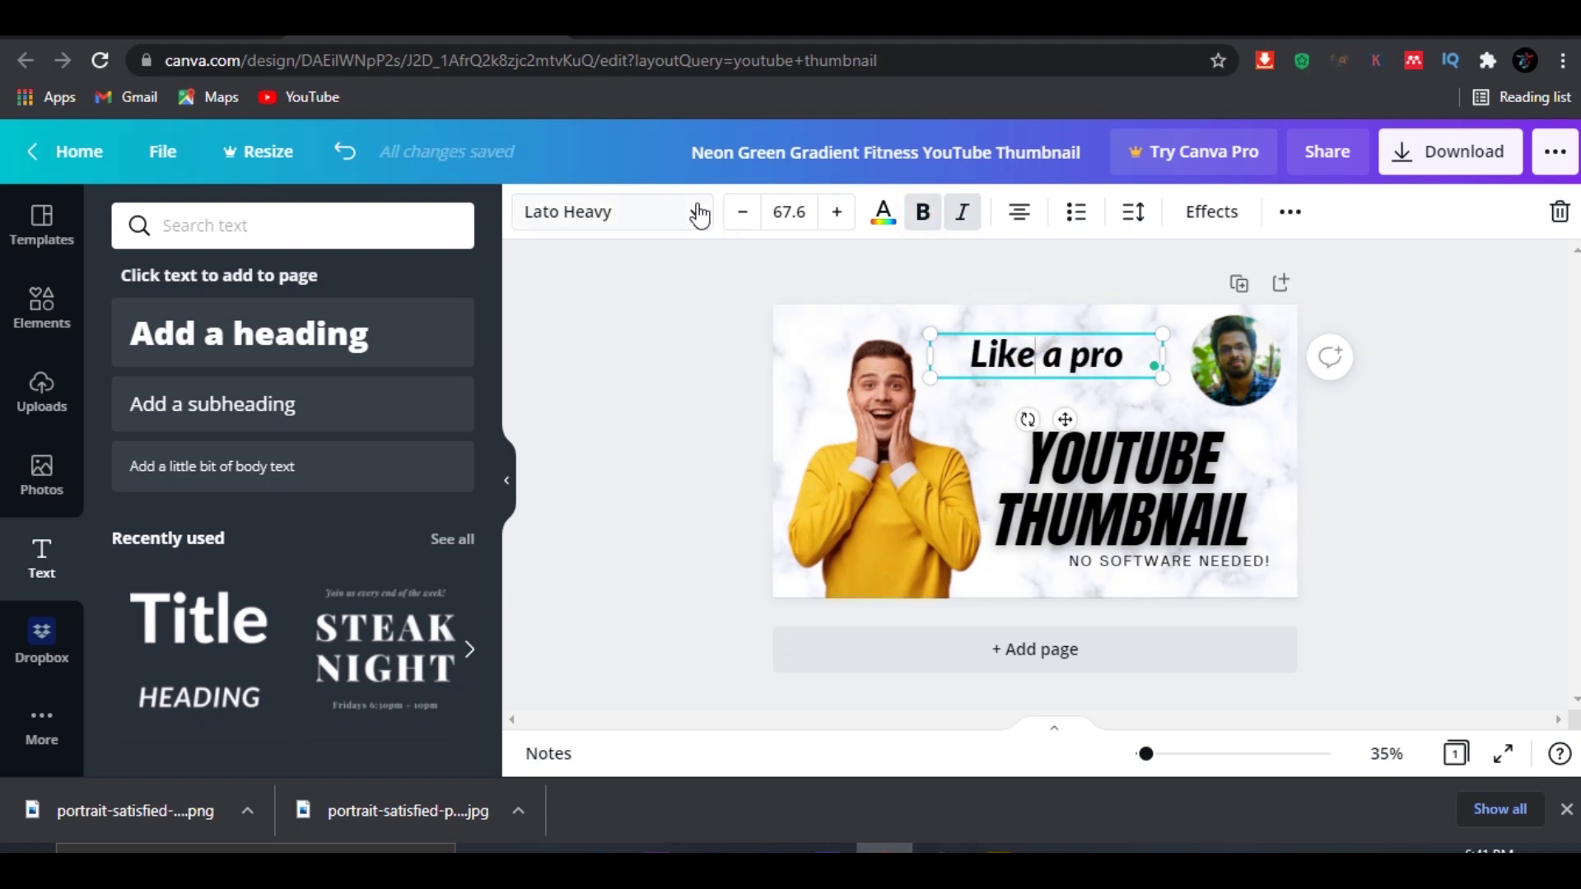
# Step: Browse the font list and close it without changing the font
pyautogui.click(701, 219)
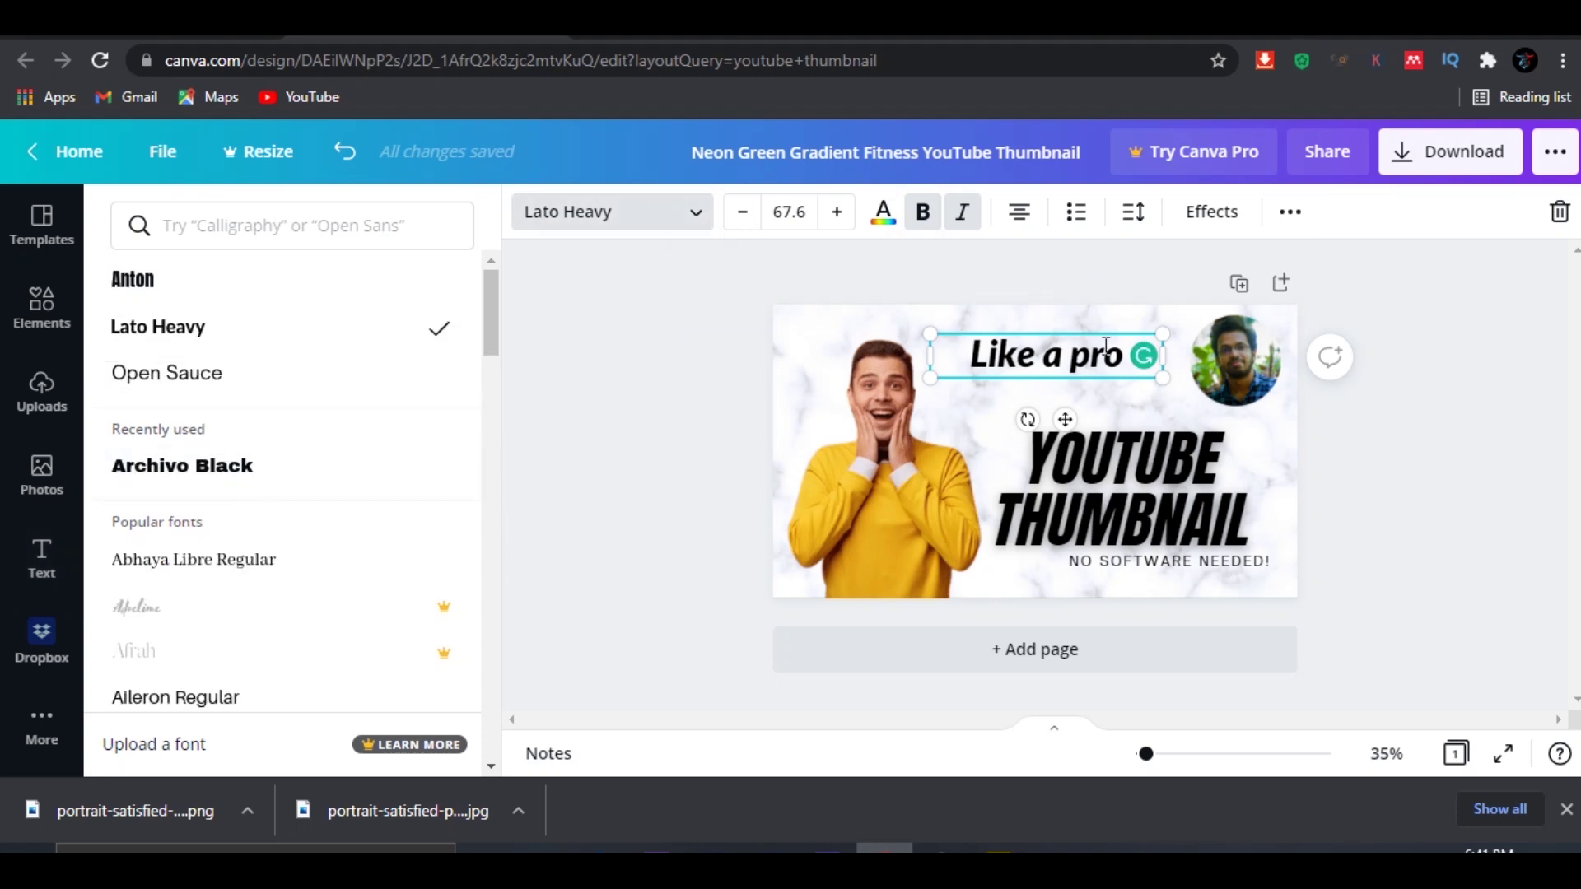
pyautogui.moveTo(1122, 358); pyautogui.dragTo(970, 357)
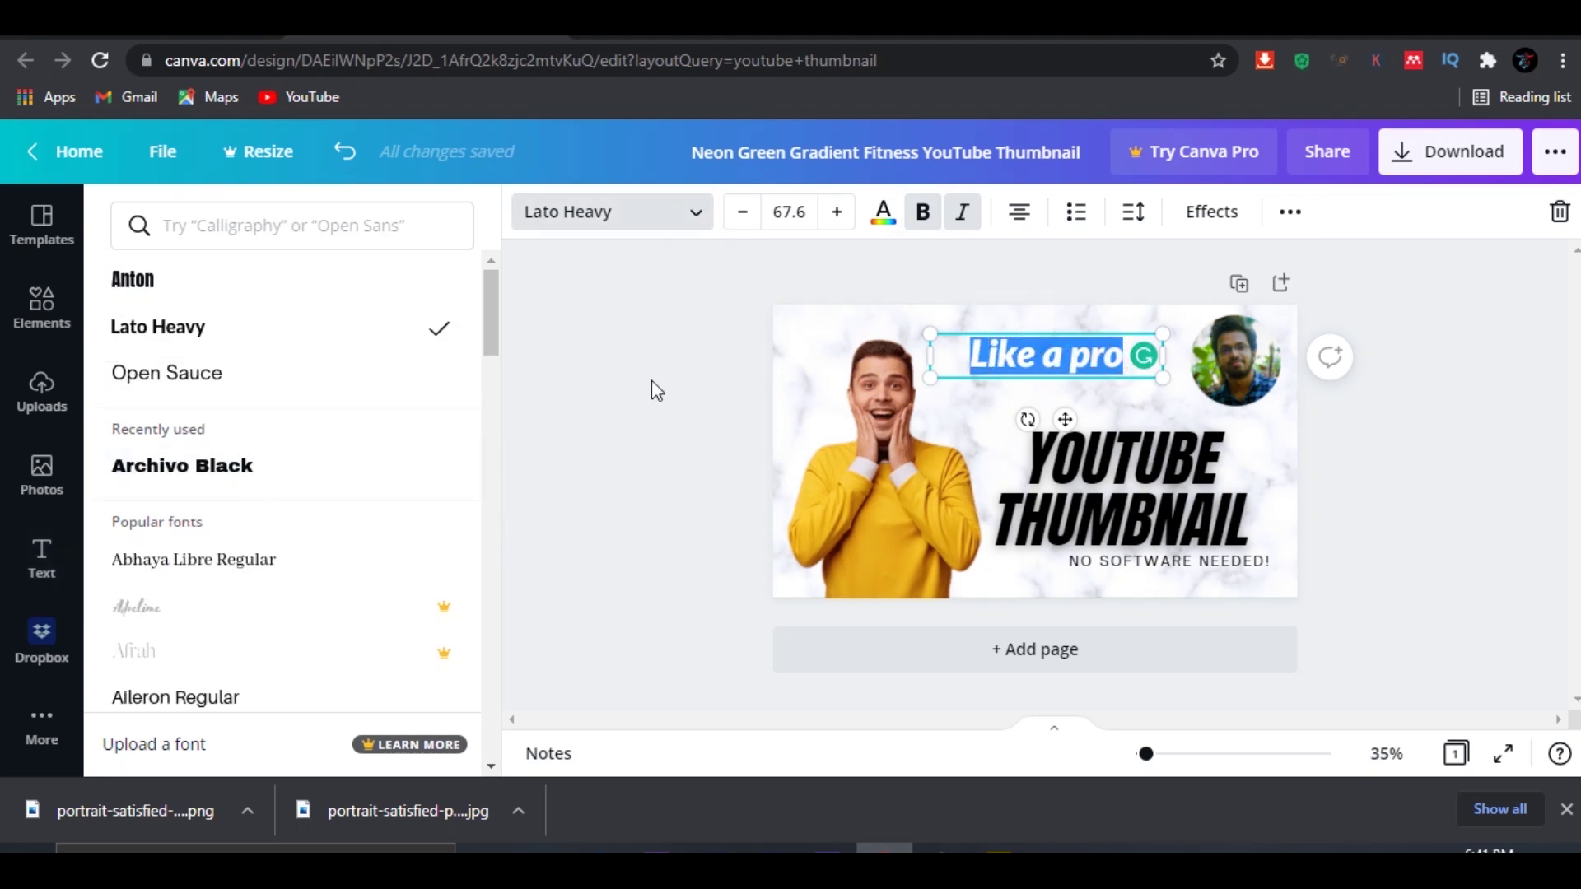
pyautogui.scroll(-1, 319, 488)
pyautogui.scroll(-3, 317, 487)
pyautogui.scroll(-1, 330, 481)
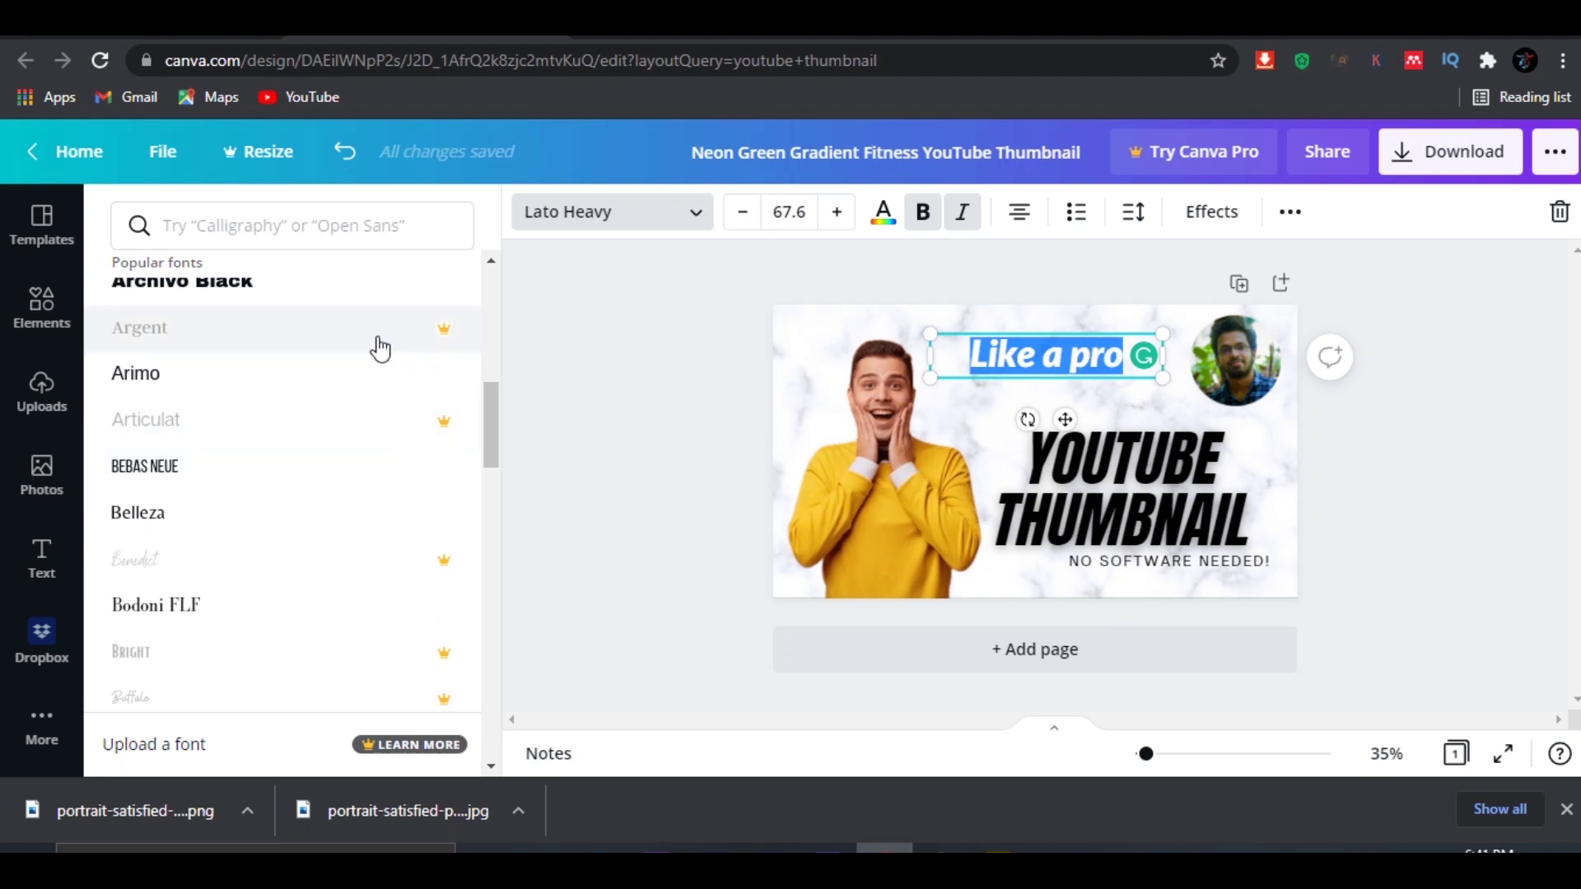
pyautogui.scroll(-5, 263, 486)
pyautogui.scroll(-3, 297, 461)
pyautogui.scroll(7, 302, 460)
pyautogui.scroll(4, 301, 459)
pyautogui.press('Escape')
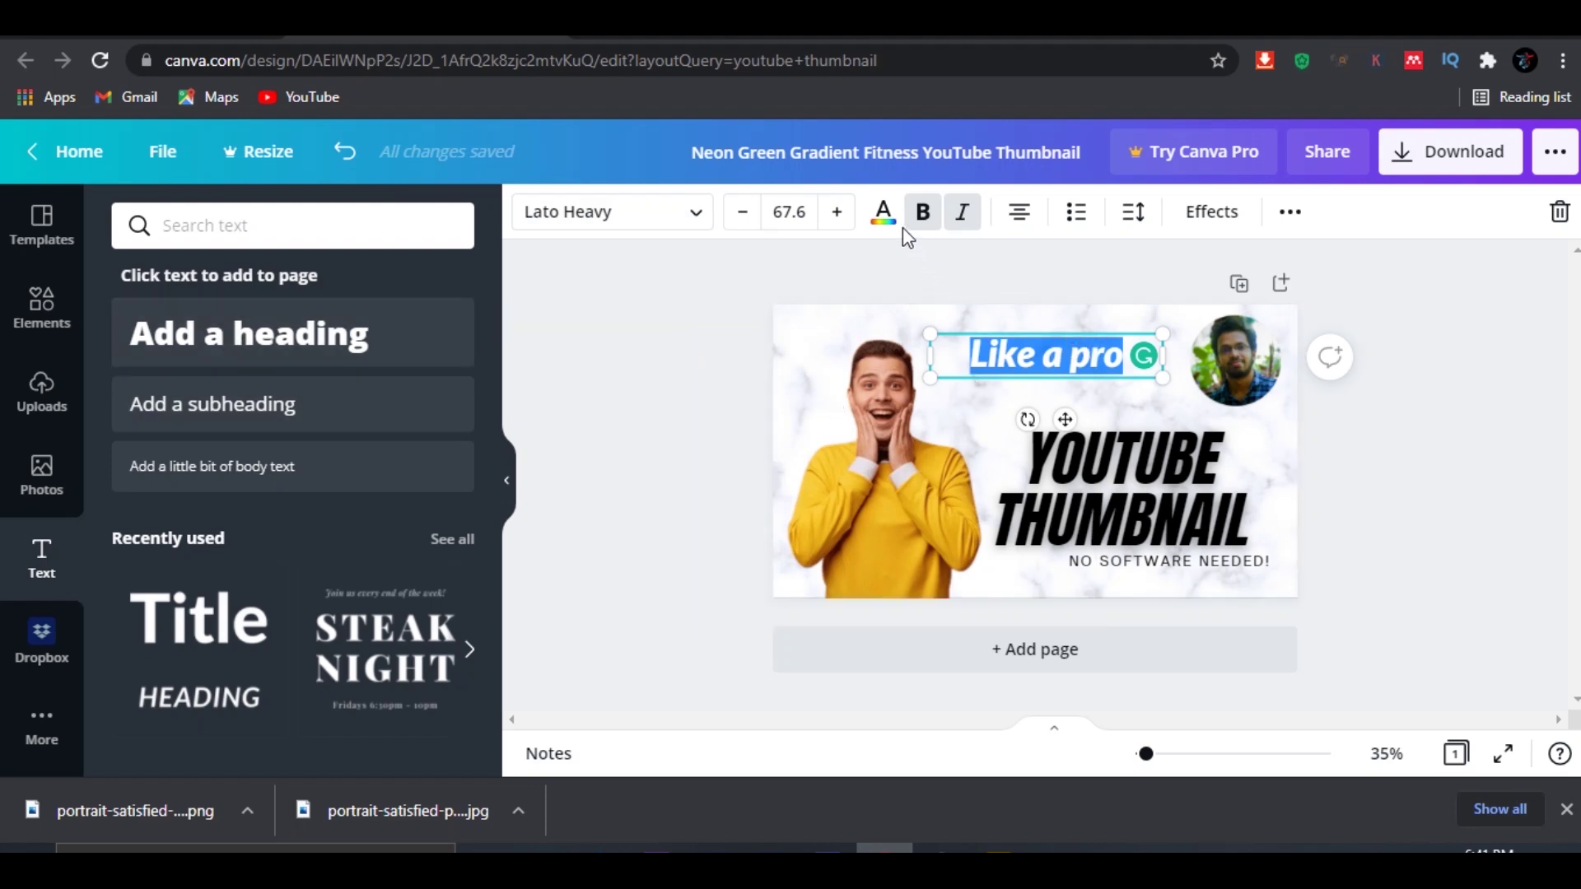
pyautogui.click(1209, 215)
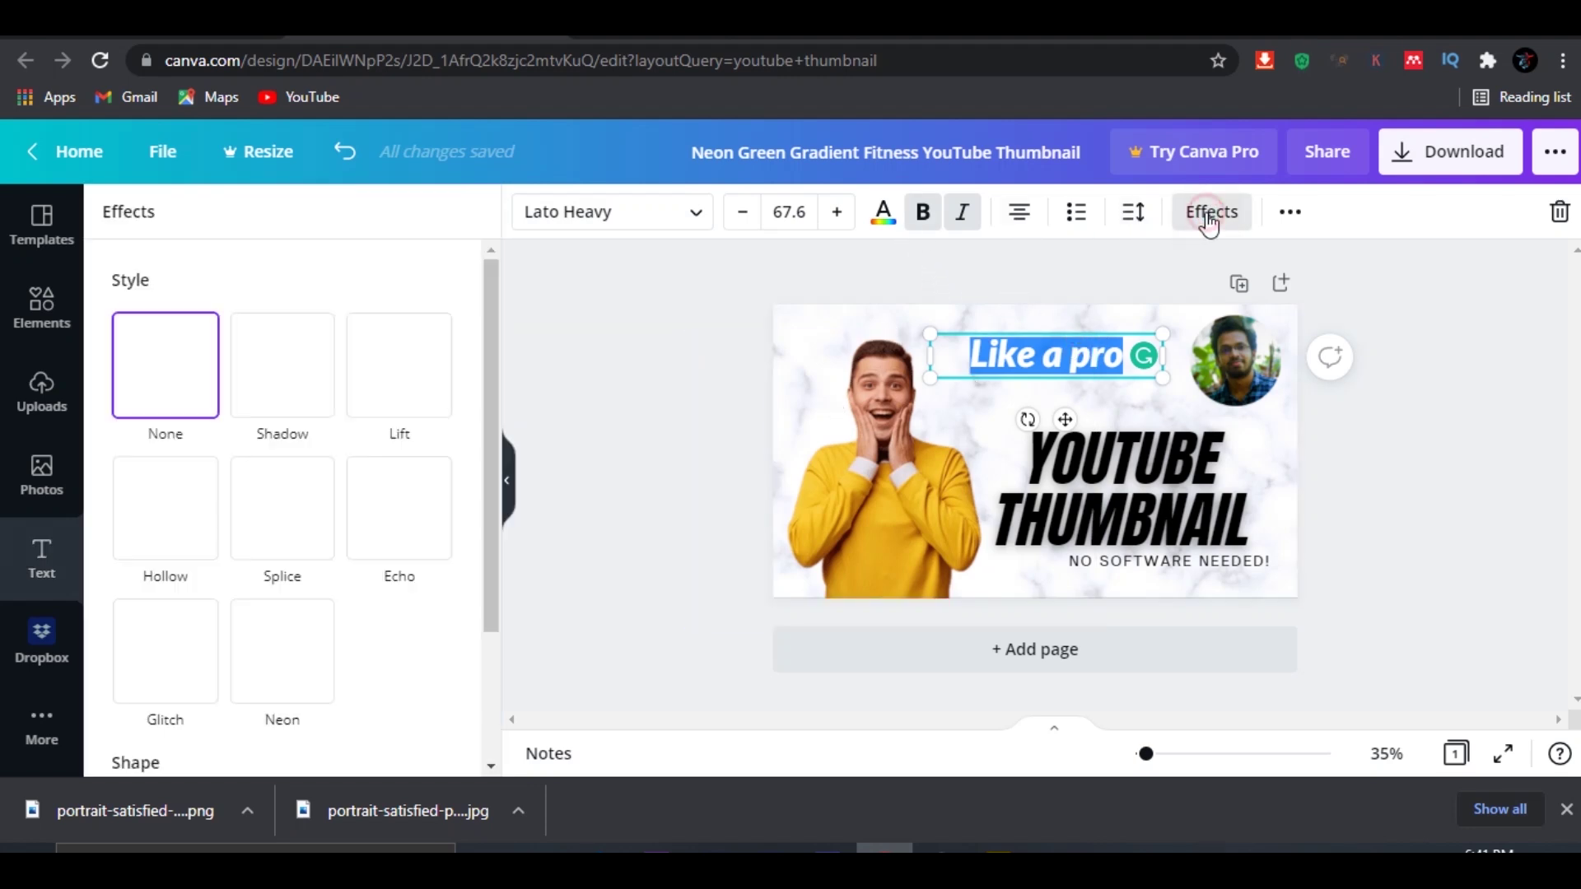
# Step: Try Shadow, Lift, Splice, Hollow and Echo on 'Like a pro', then apply Glitch
pyautogui.click(299, 402)
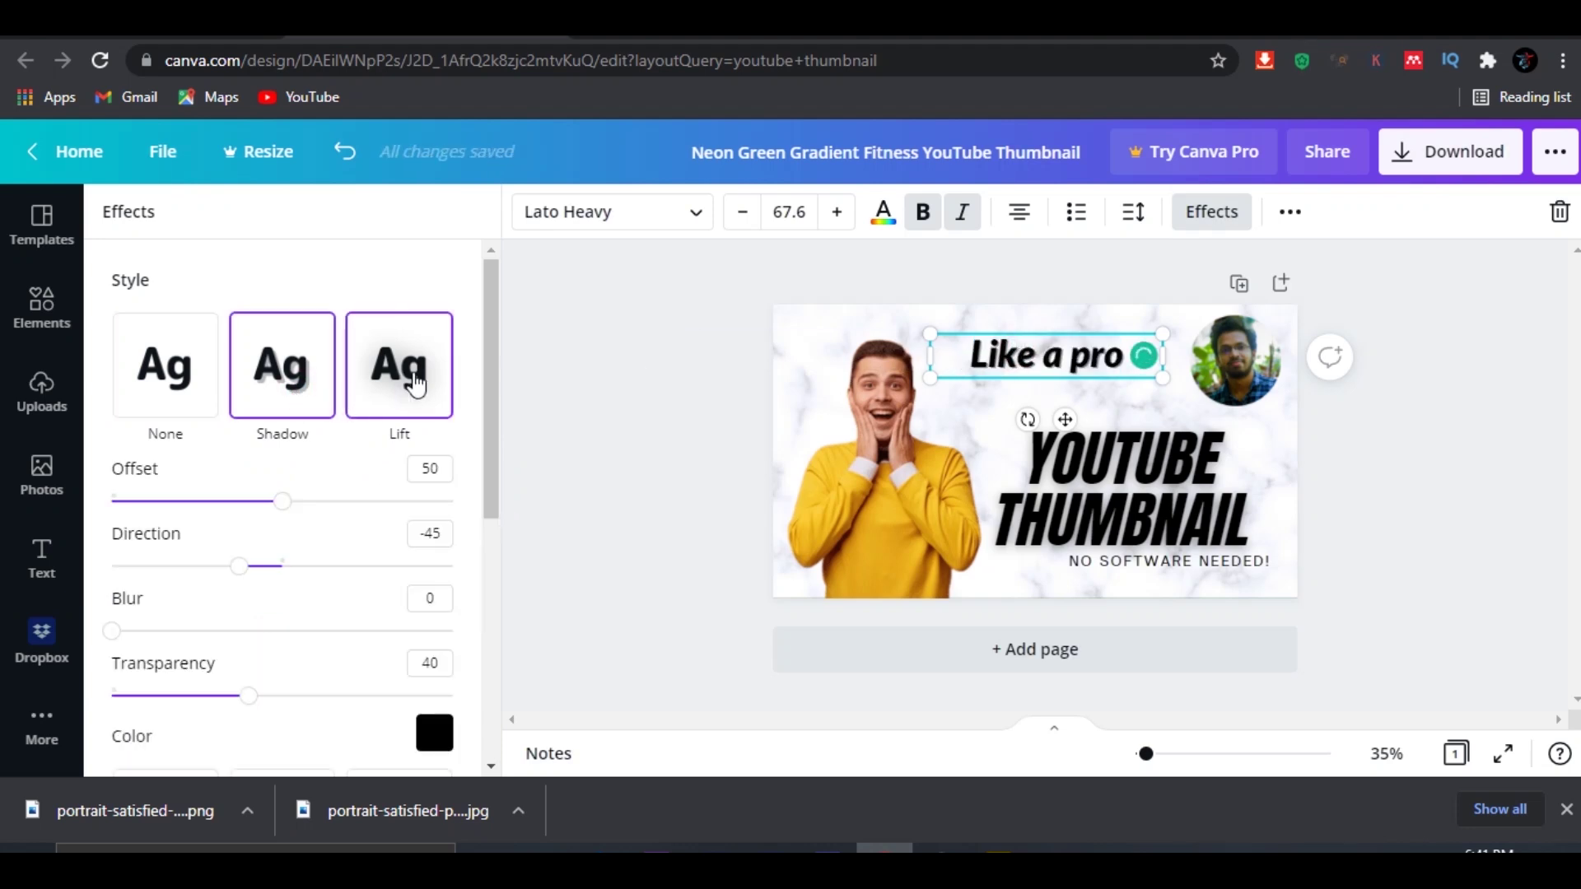
pyautogui.click(412, 381)
pyautogui.click(284, 387)
pyautogui.click(186, 382)
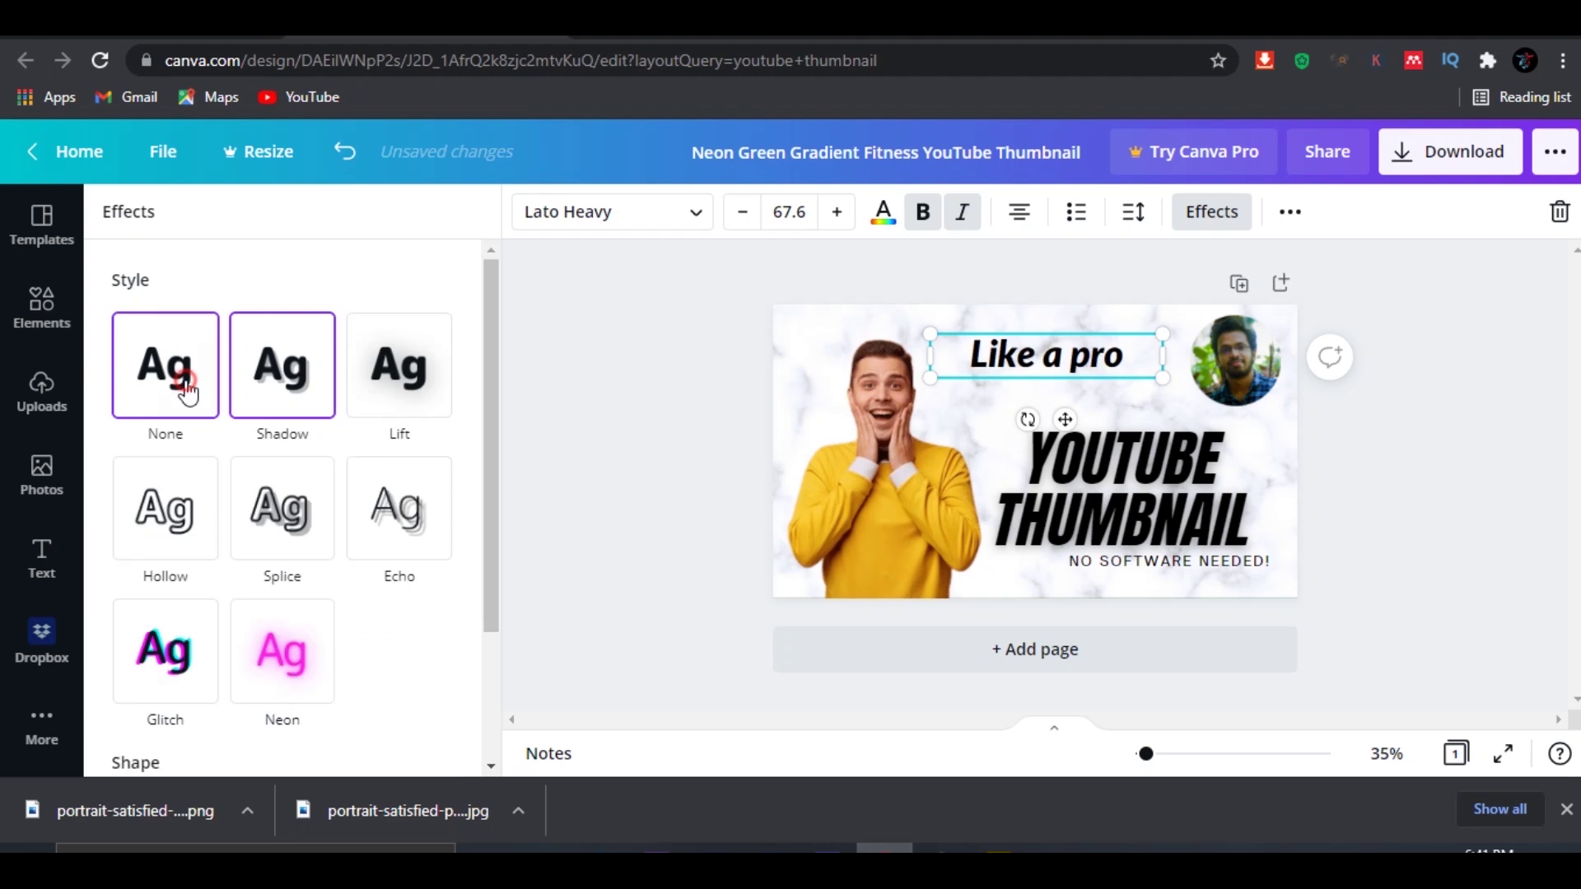
pyautogui.click(268, 530)
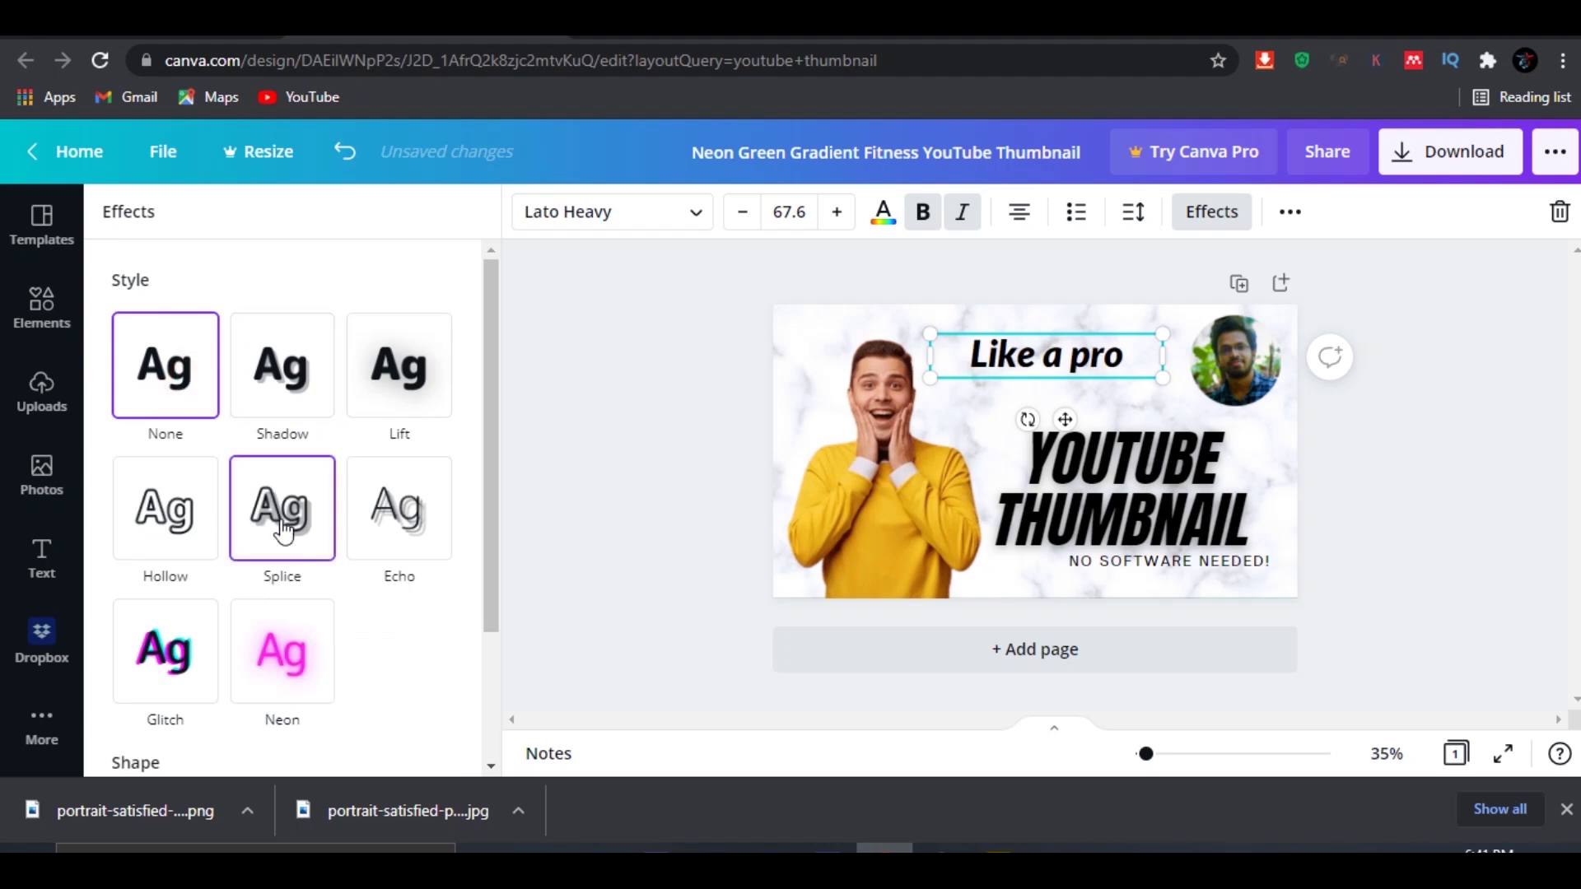
pyautogui.click(172, 540)
pyautogui.click(382, 521)
pyautogui.scroll(-3, 326, 522)
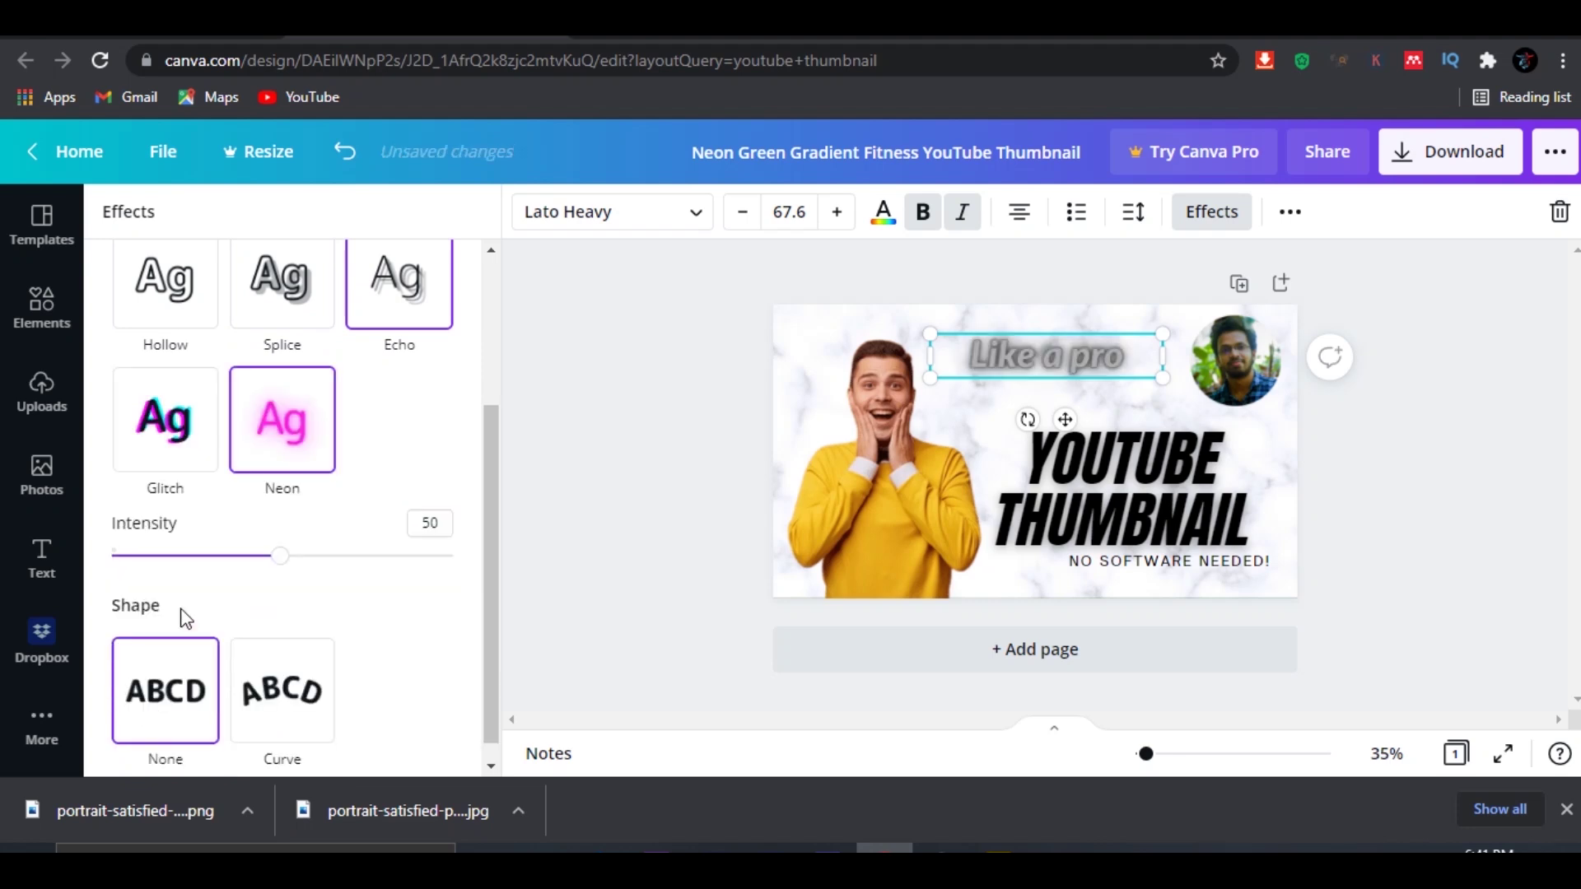
pyautogui.click(181, 467)
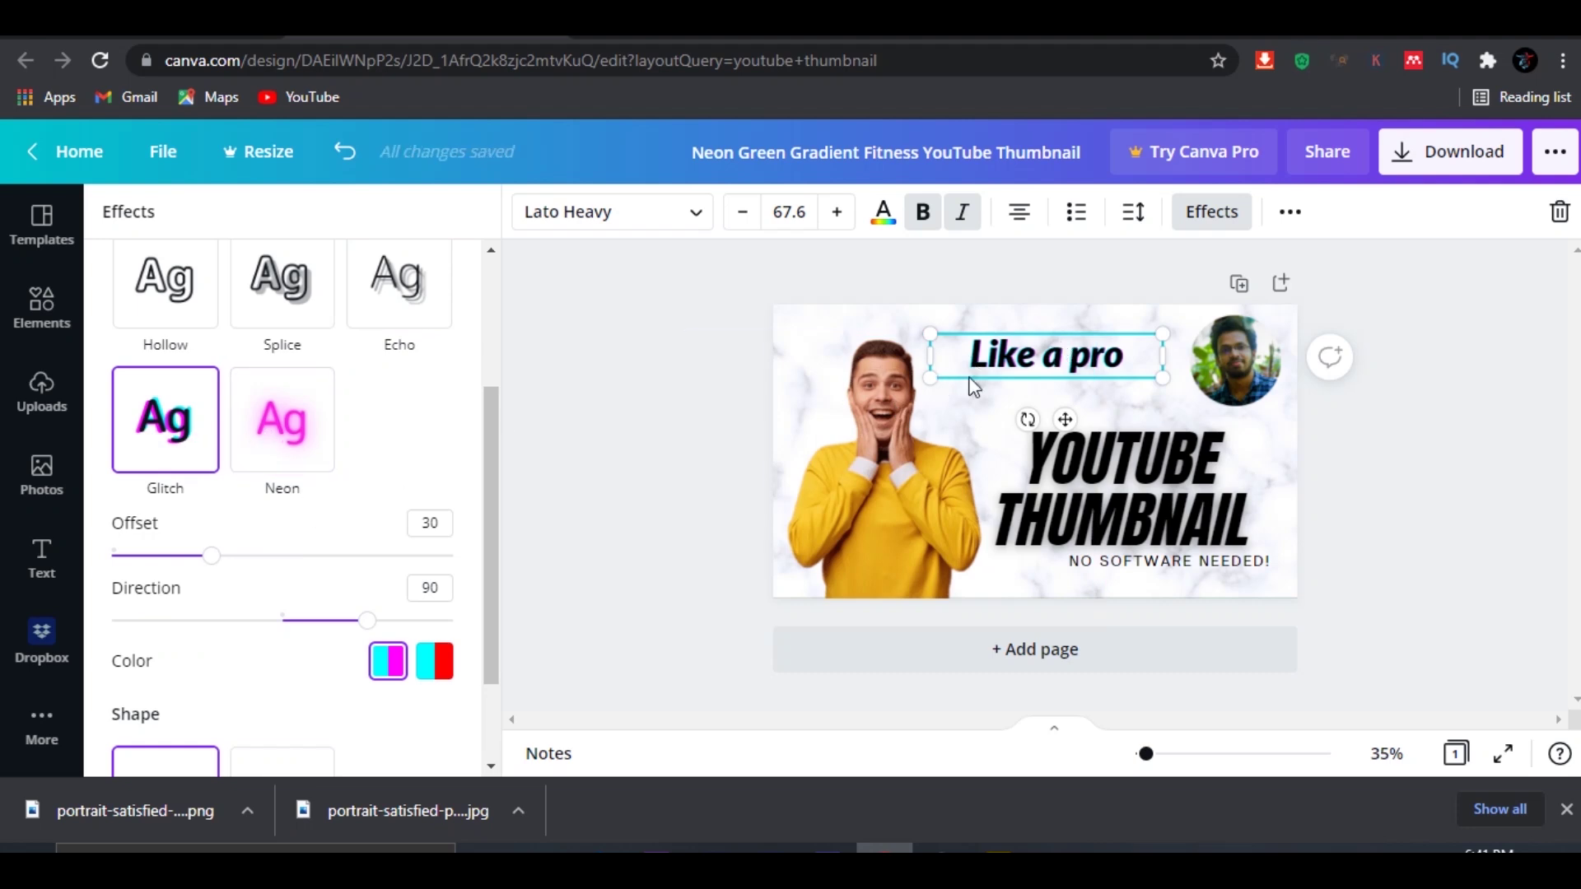
# Step: Close the effects panel and deselect the text to review the finished design
pyautogui.click(682, 383)
pyautogui.moveTo(685, 333); pyautogui.dragTo(1100, 630)
pyautogui.click(1112, 366)
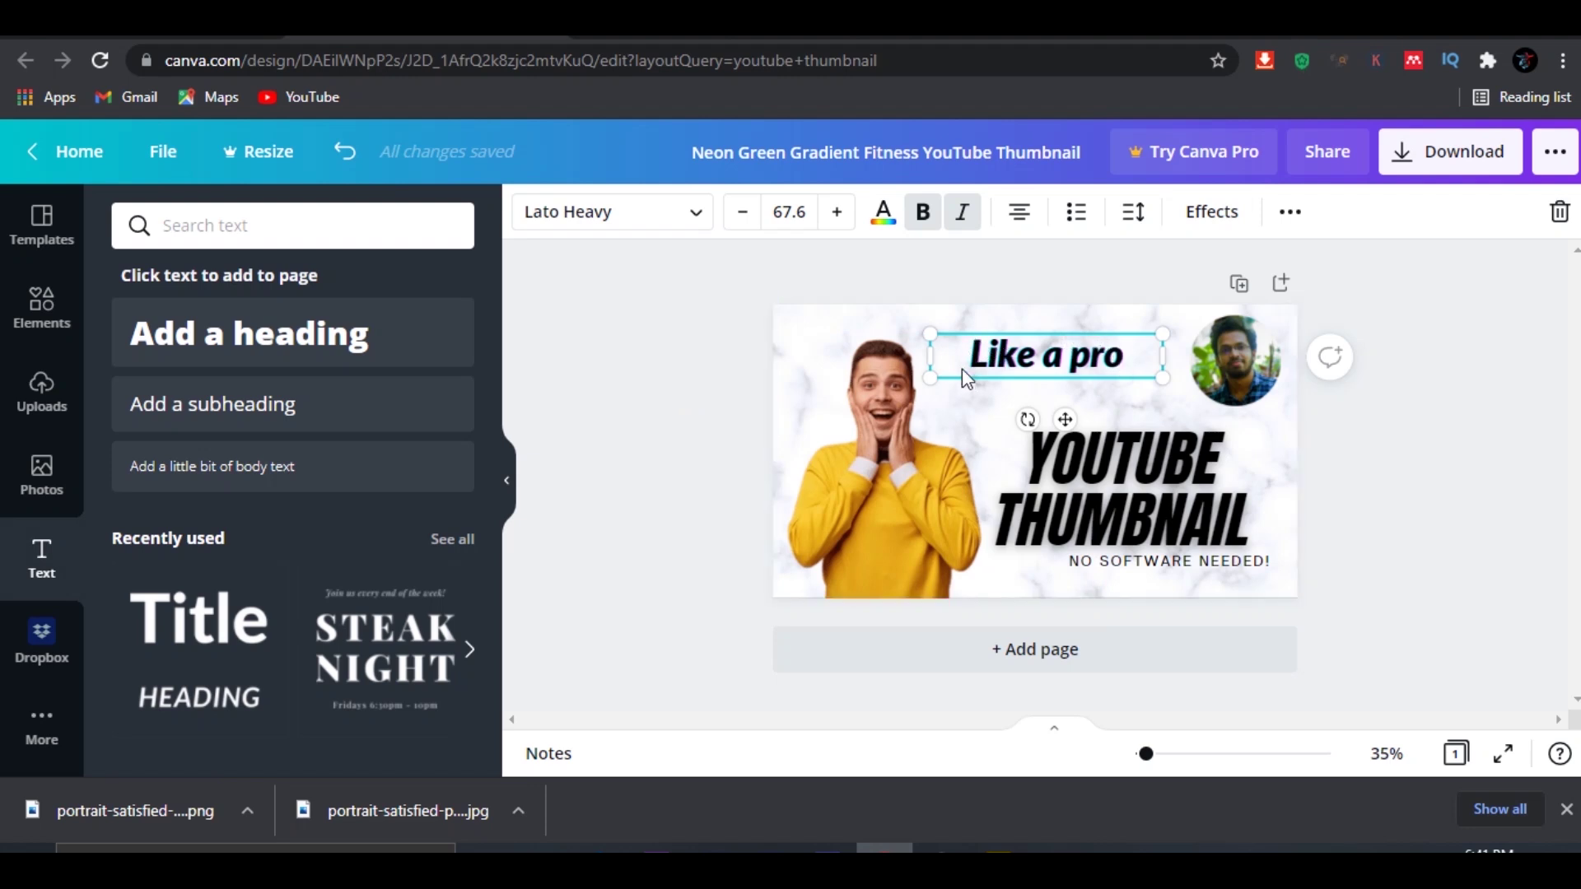
pyautogui.click(621, 417)
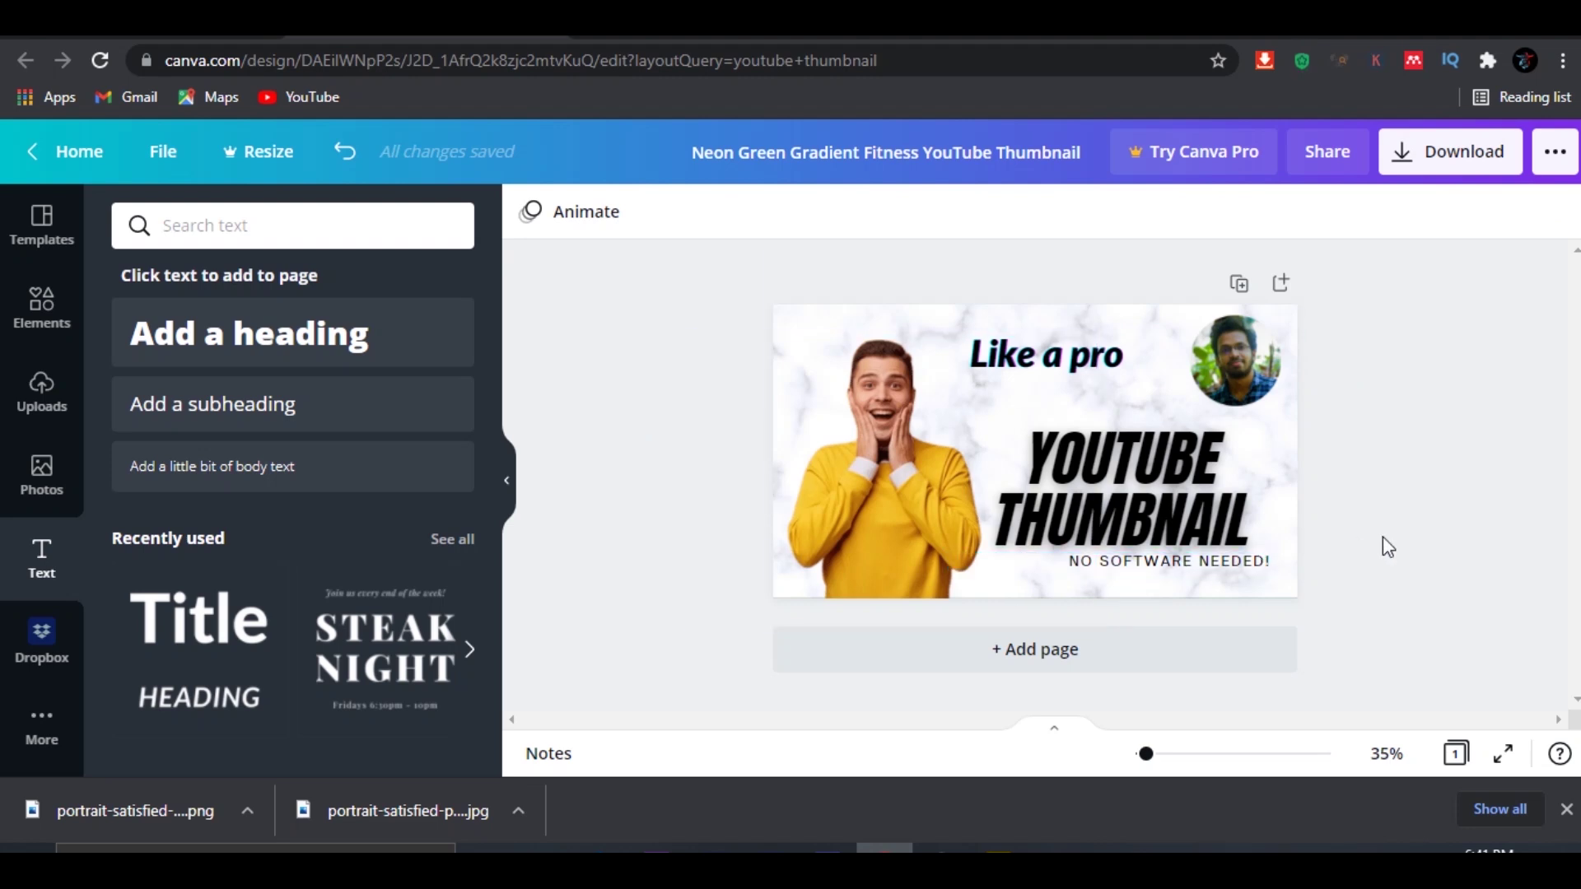
pyautogui.click(1425, 164)
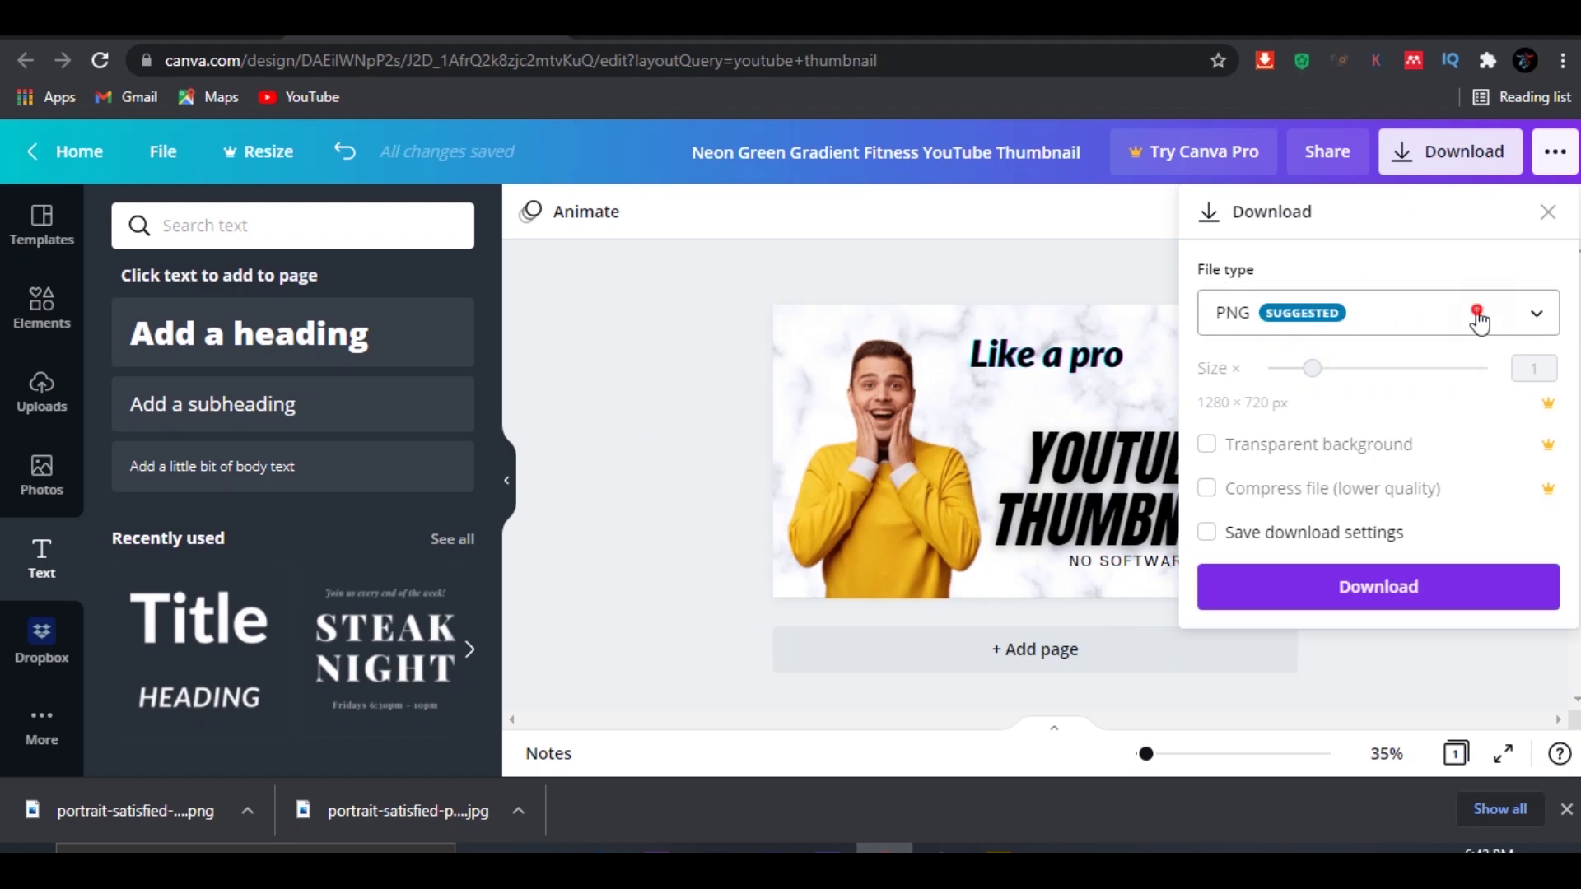
# Step: Download the thumbnail with PNG as the file type and dismiss the confirmation
pyautogui.click(1478, 321)
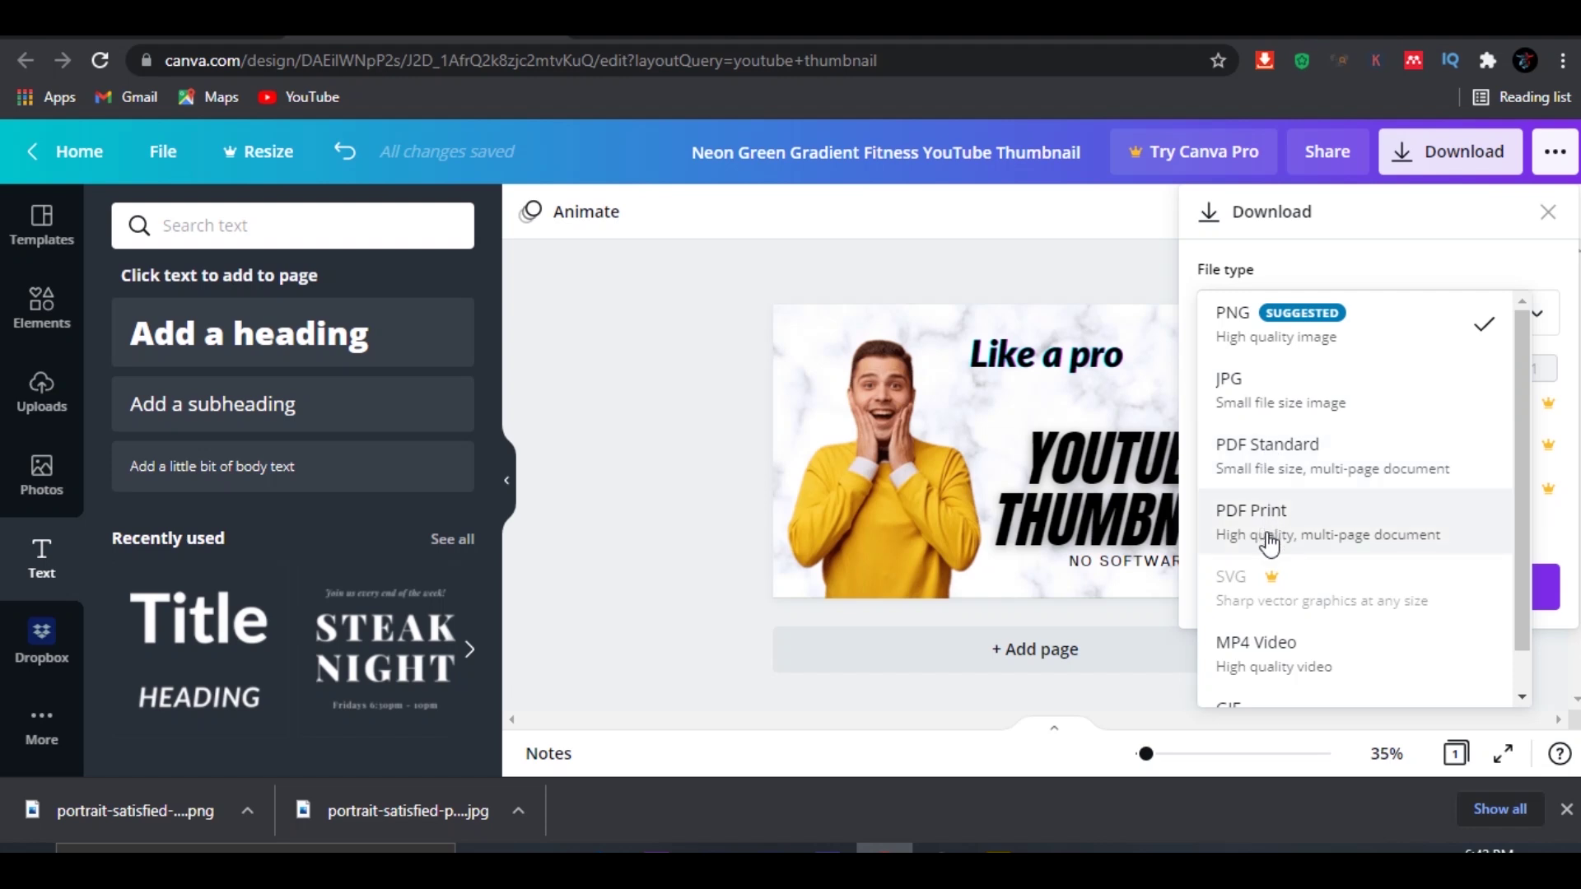
pyautogui.scroll(-1, 1277, 639)
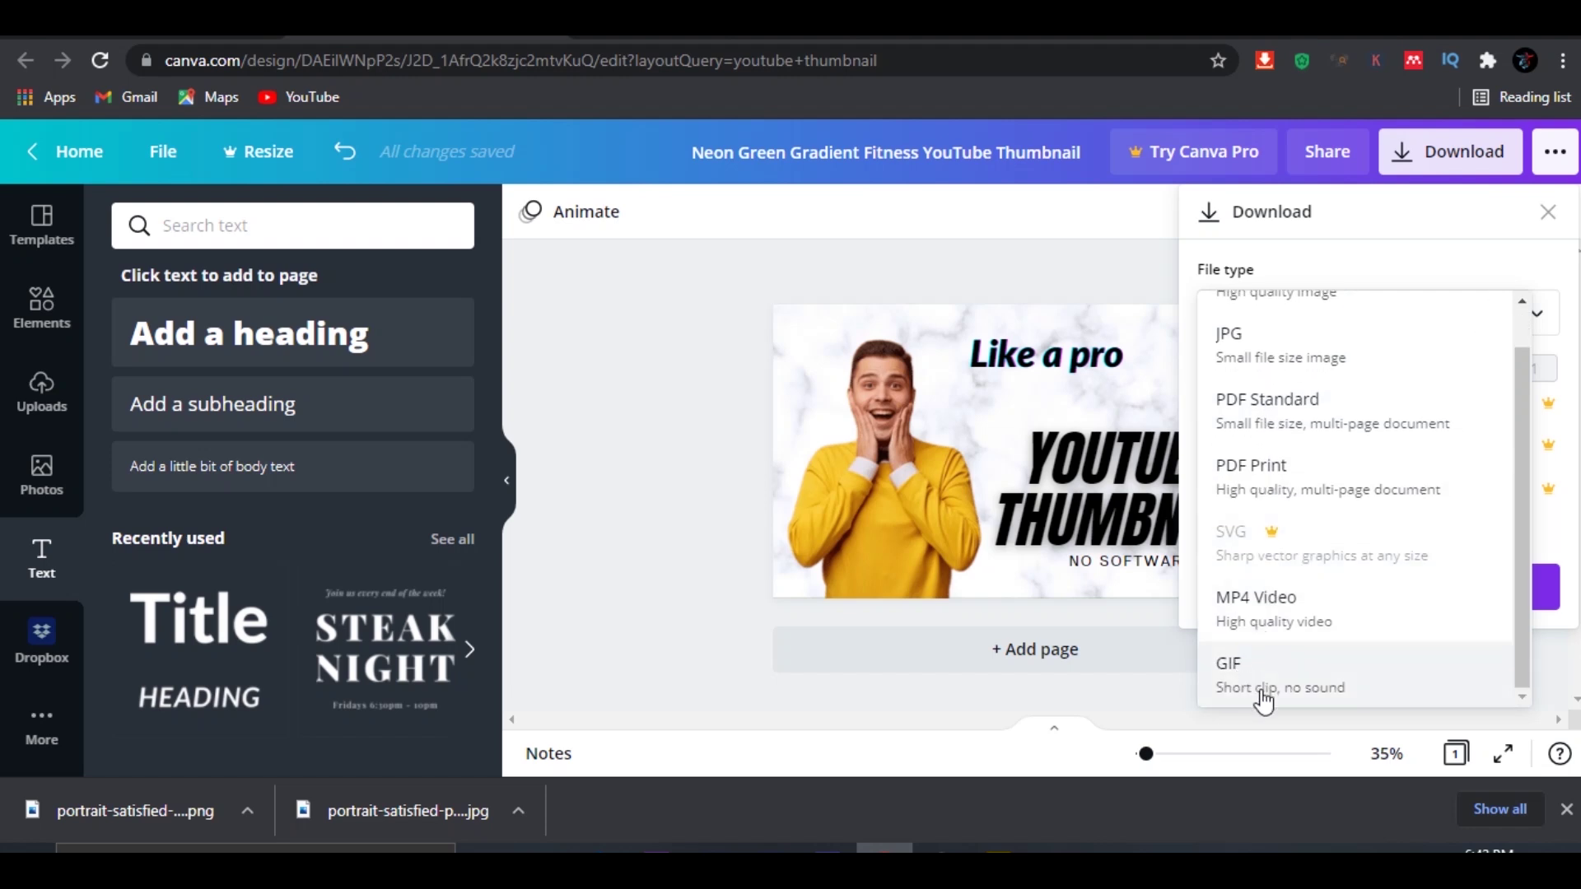
pyautogui.scroll(1, 1293, 329)
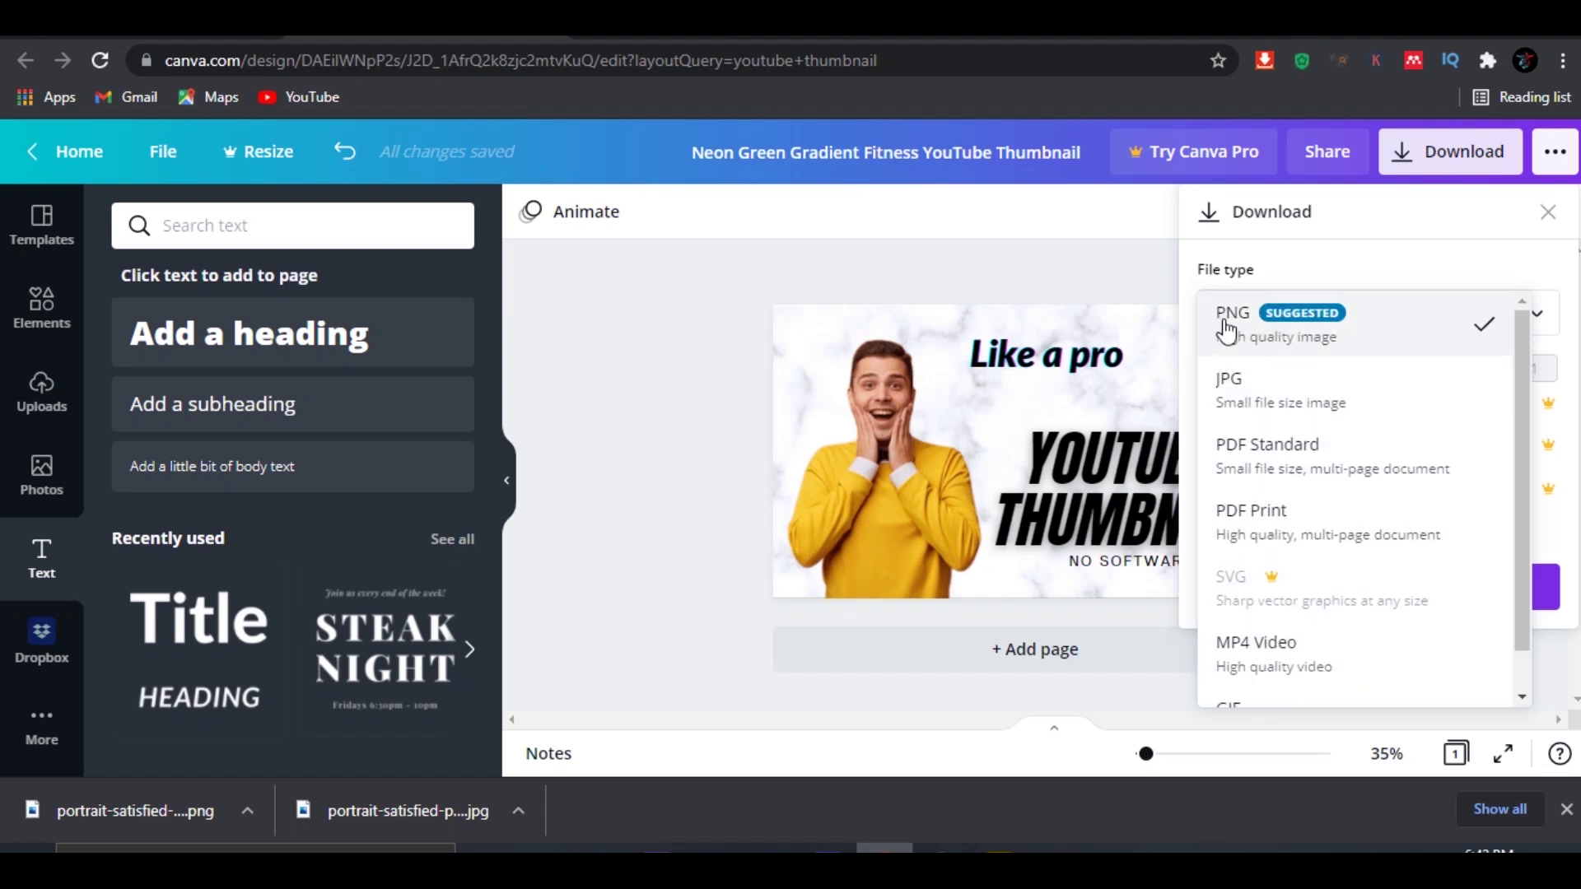
pyautogui.click(1322, 337)
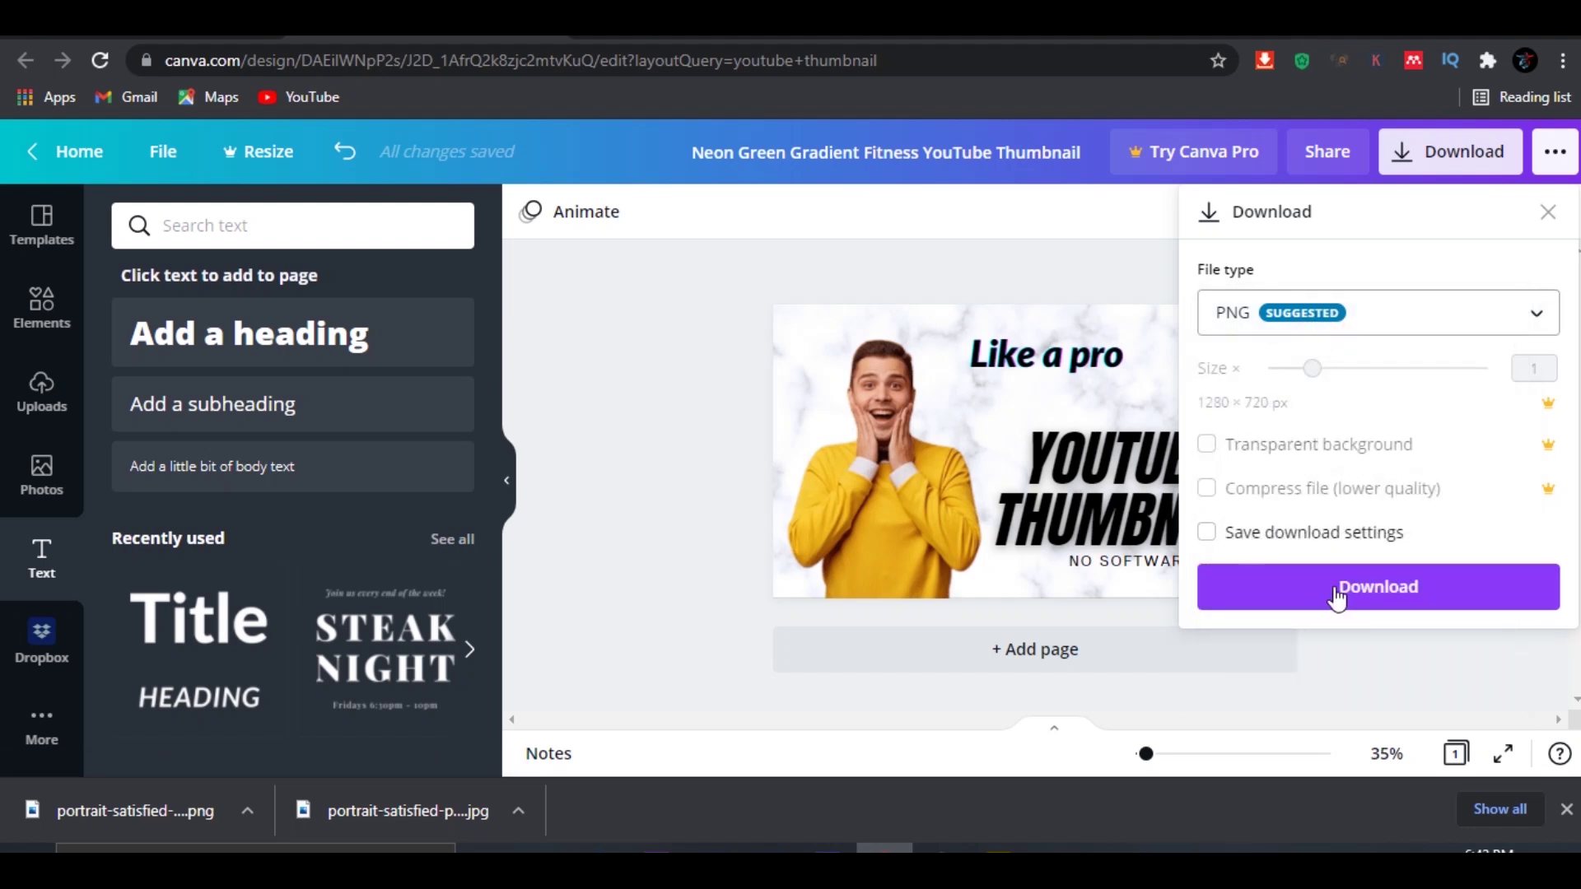
pyautogui.click(1335, 590)
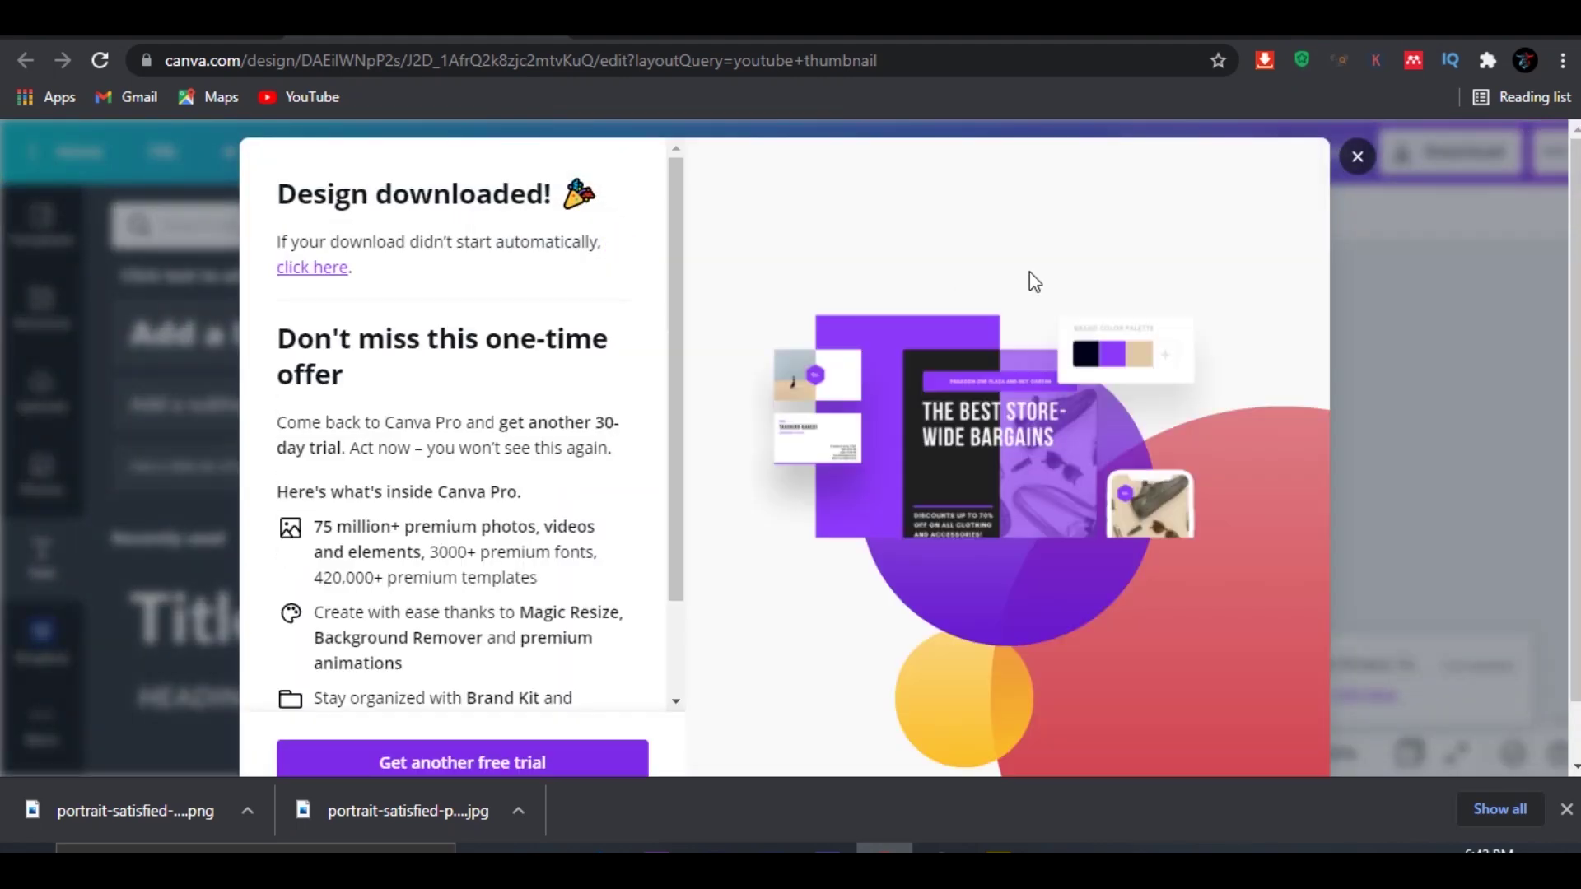
pyautogui.click(1357, 157)
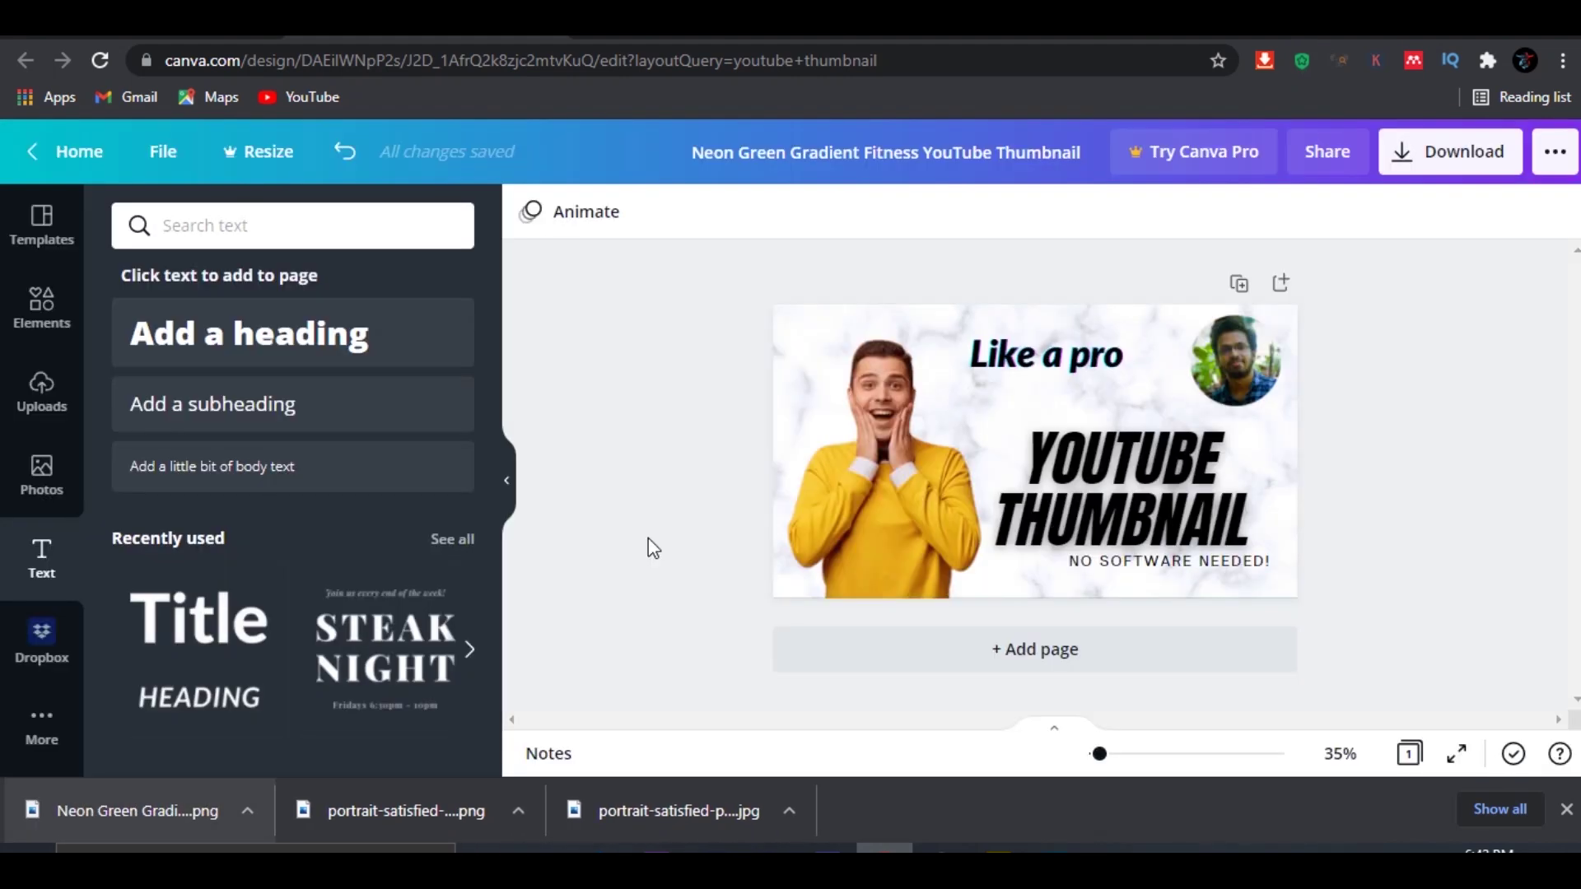